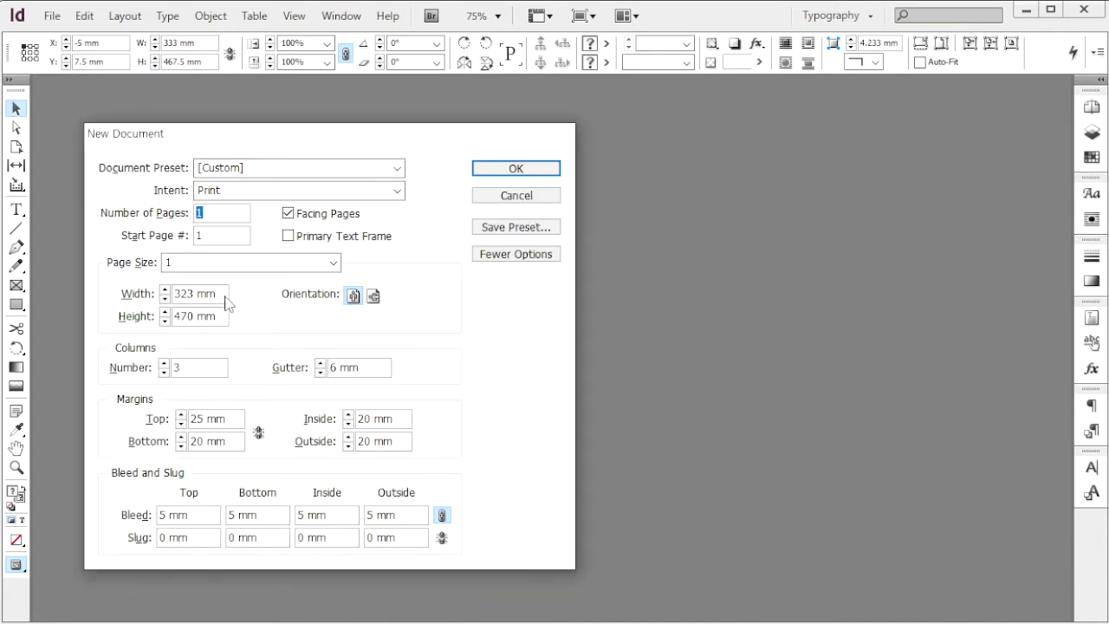
Create a one-page 323 × 470 mm print document with three columns, 6 mm gutter, 25 mm top margin, 20 mm other margins and 5 mm bleed
{"action": "left_click_drag", "start_coordinate": [225, 296], "coordinate": [157, 317]}
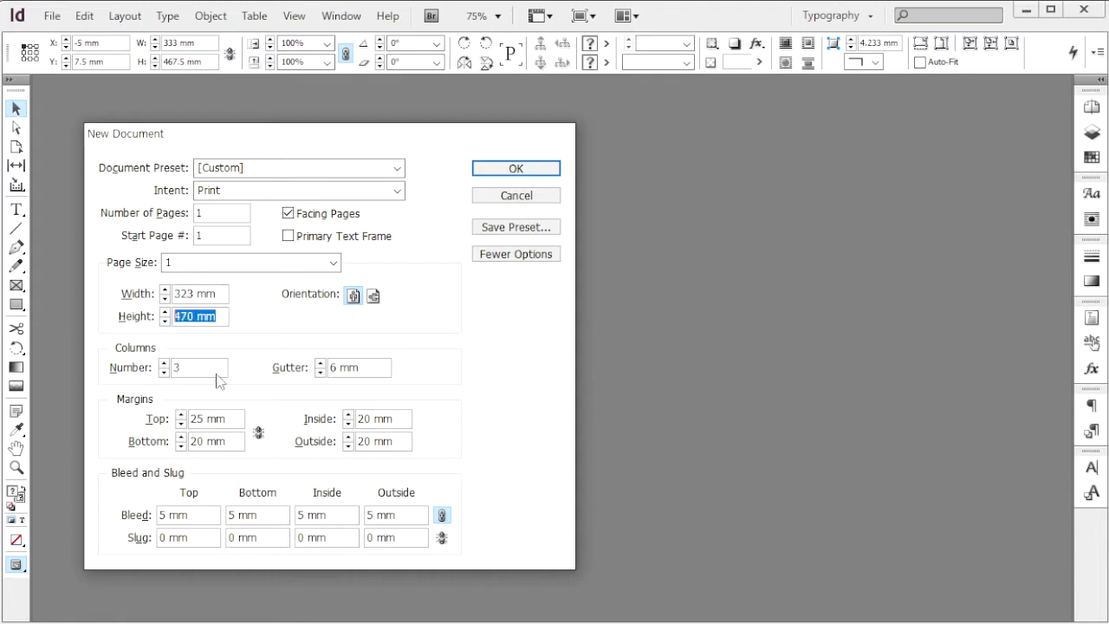
{"action": "left_click_drag", "start_coordinate": [198, 369], "coordinate": [155, 371]}
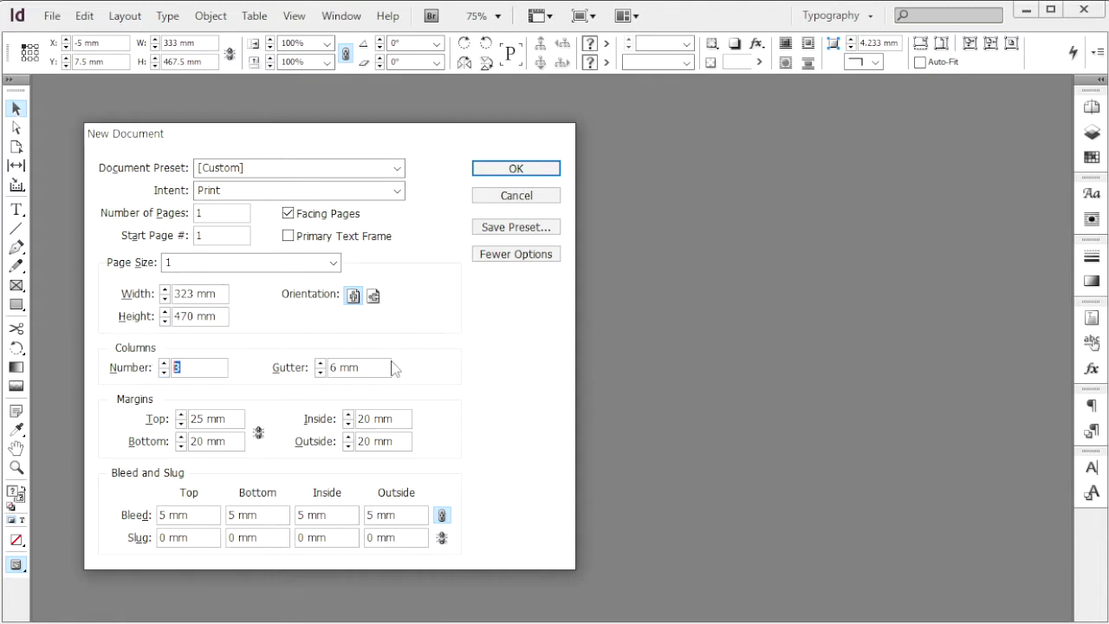
{"action": "key", "text": "Tab"}
{"action": "key", "text": "Return"}
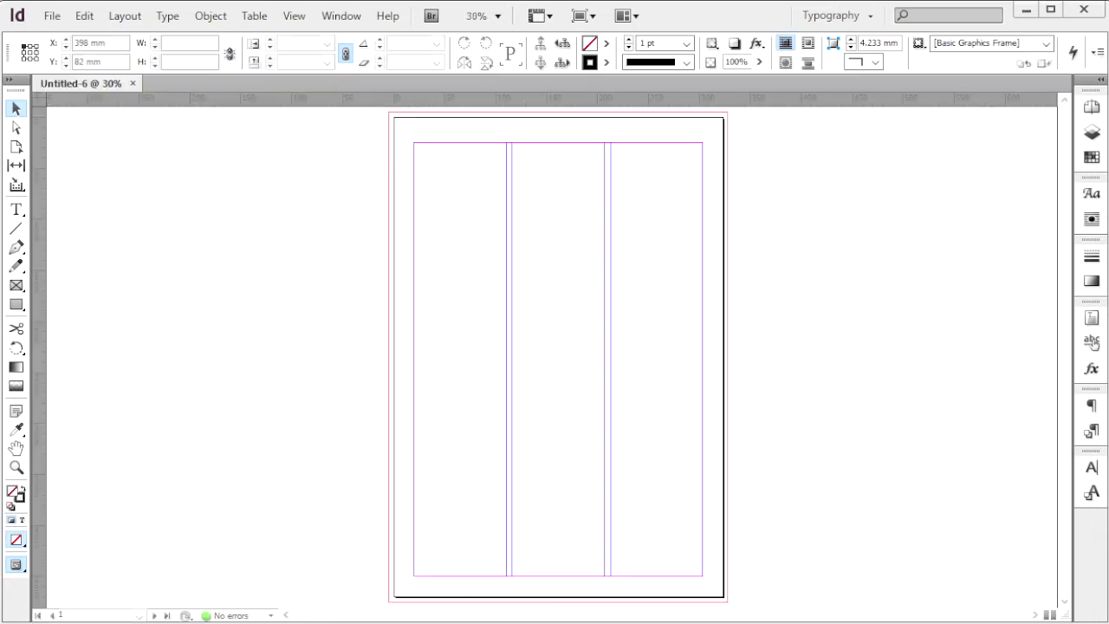
Save the new document in the GTQ folder as 수험번호-성명-1 in InDesign CS6 format
{"action": "key", "text": "ctrl+s"}
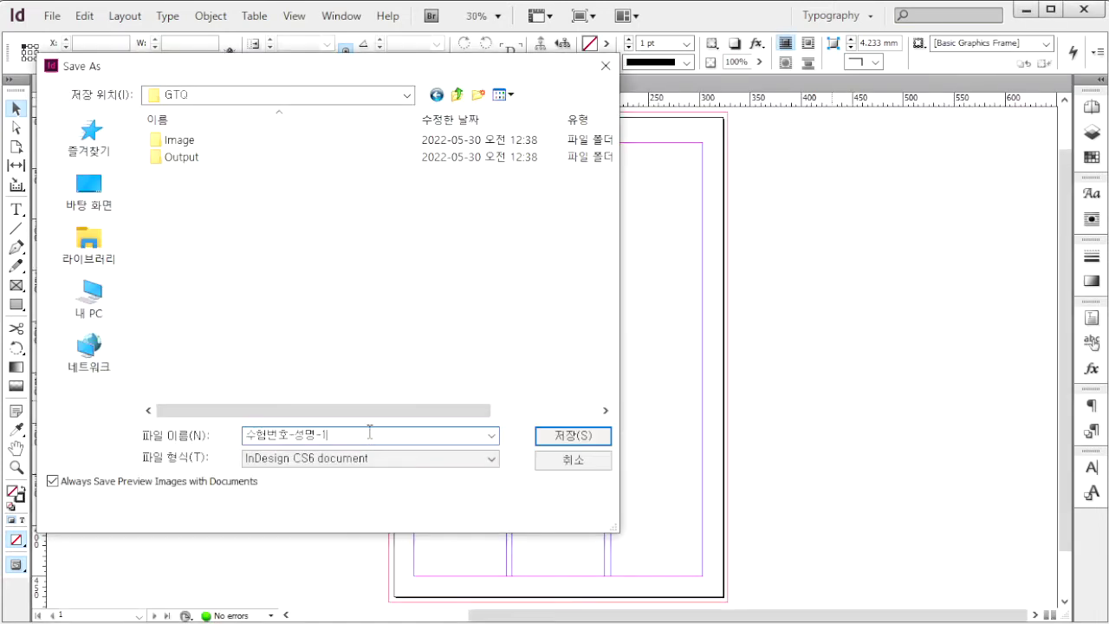
{"action": "left_click", "coordinate": [379, 435]}
{"action": "key", "text": "Return"}
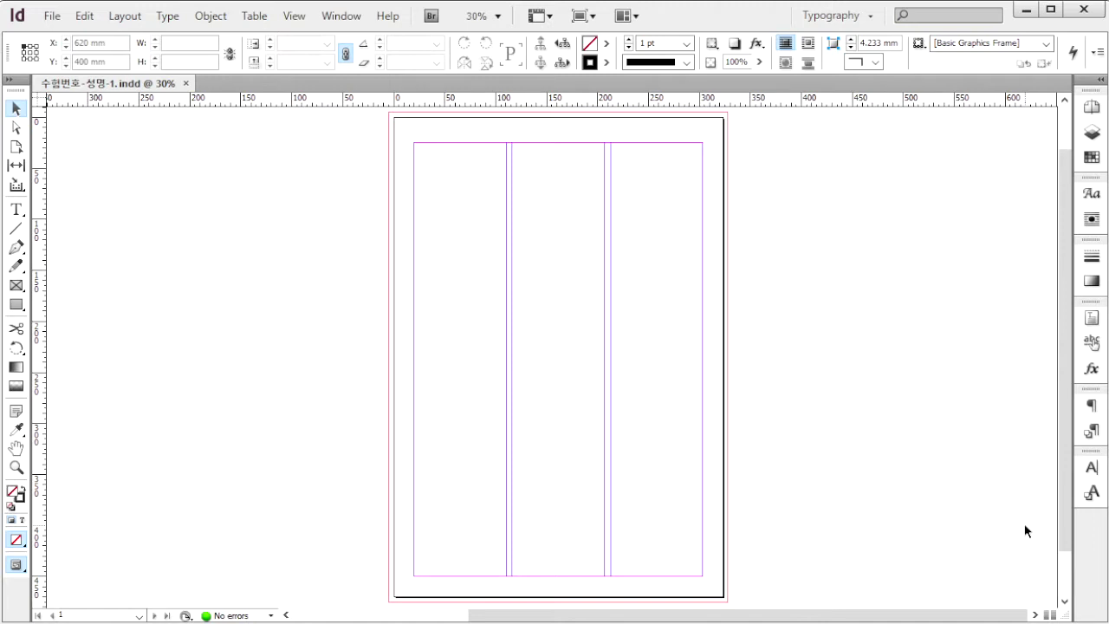
Place the title artwork 1급-1.ai in the upper part of the page, about 191 mm wide, across the second and third columns
{"action": "key", "text": "ctrl+d"}
{"action": "key", "text": "ctrl+d"}
{"action": "left_click", "coordinate": [182, 122]}
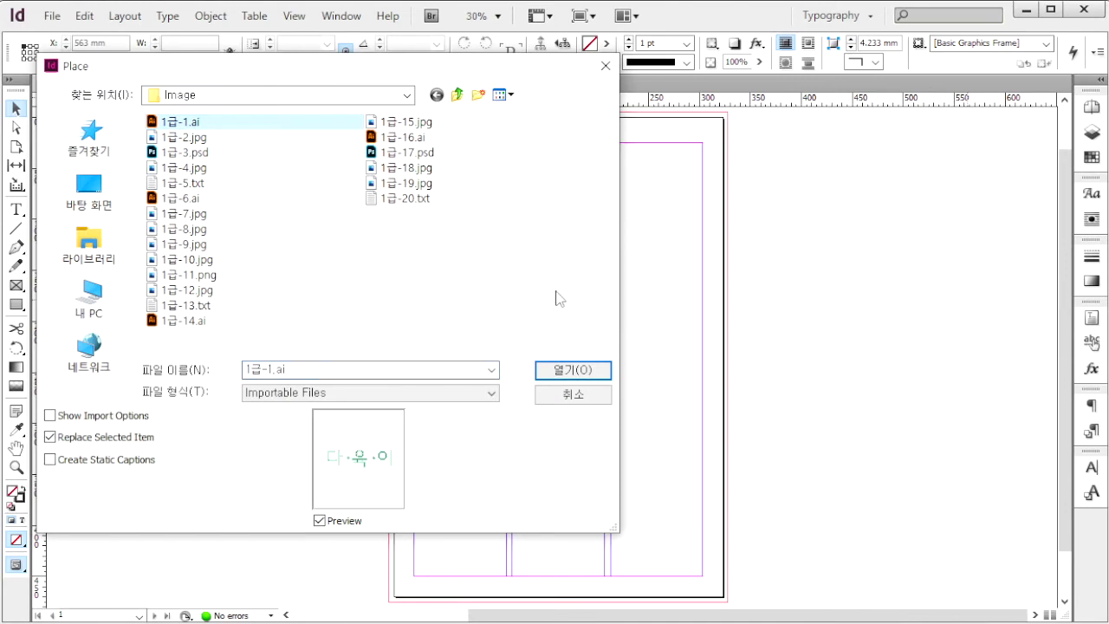
{"action": "left_click", "coordinate": [594, 373]}
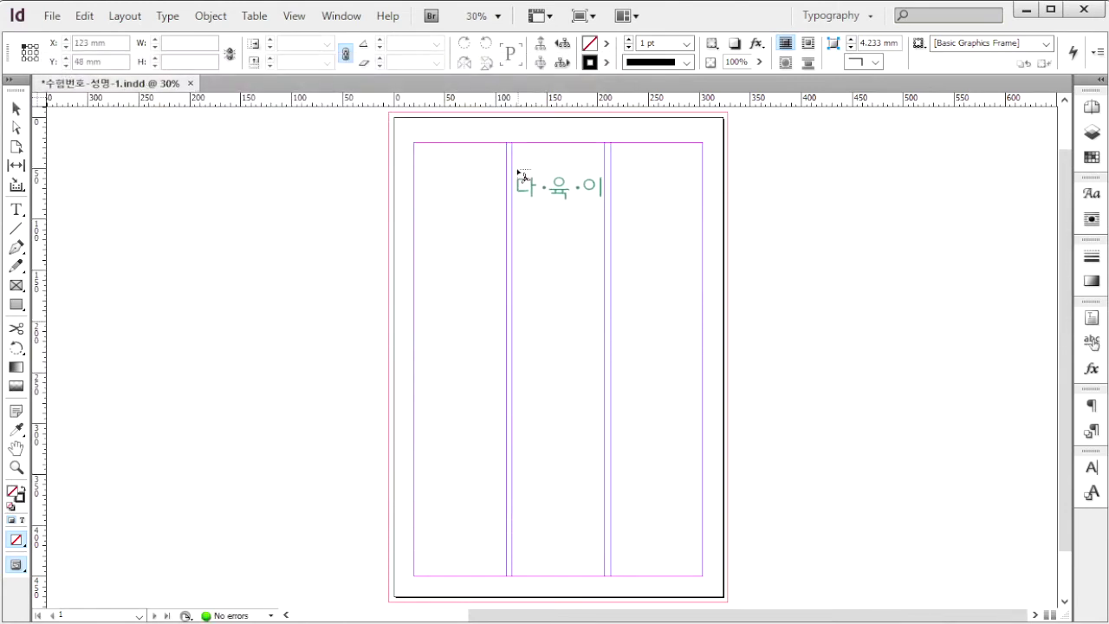
{"action": "left_click_drag", "start_coordinate": [527, 194], "coordinate": [755, 382]}
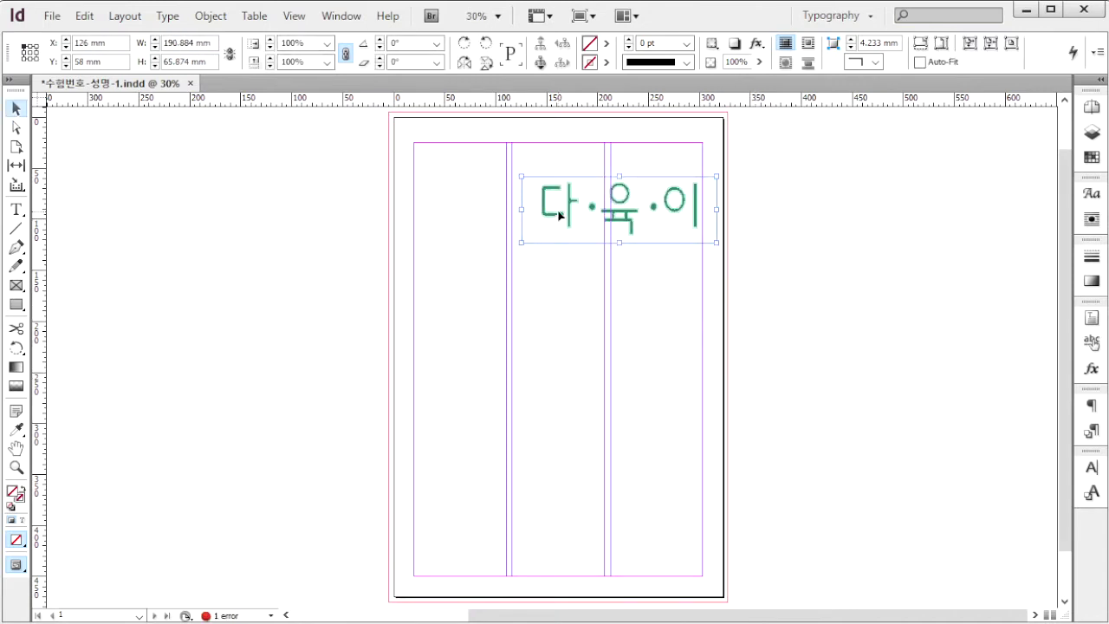
Apply a Drop Shadow effect with its default settings to the placed title artwork
{"action": "right_click", "coordinate": [549, 192]}
{"action": "mouse_move", "coordinate": [739, 491]}
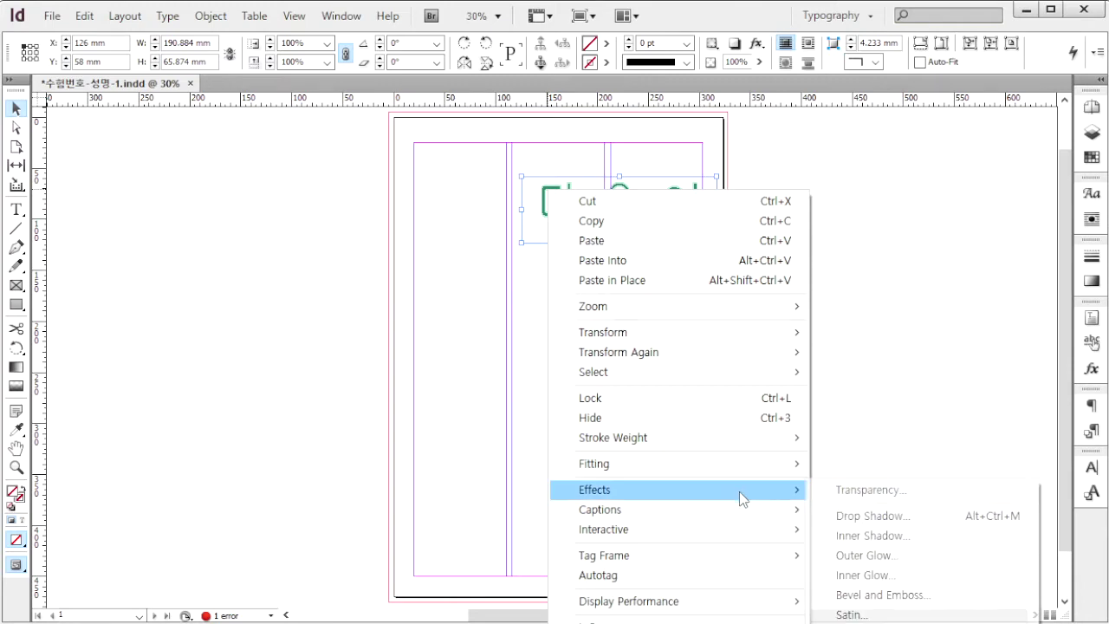
{"action": "left_click", "coordinate": [871, 519]}
{"action": "key", "text": "Return"}
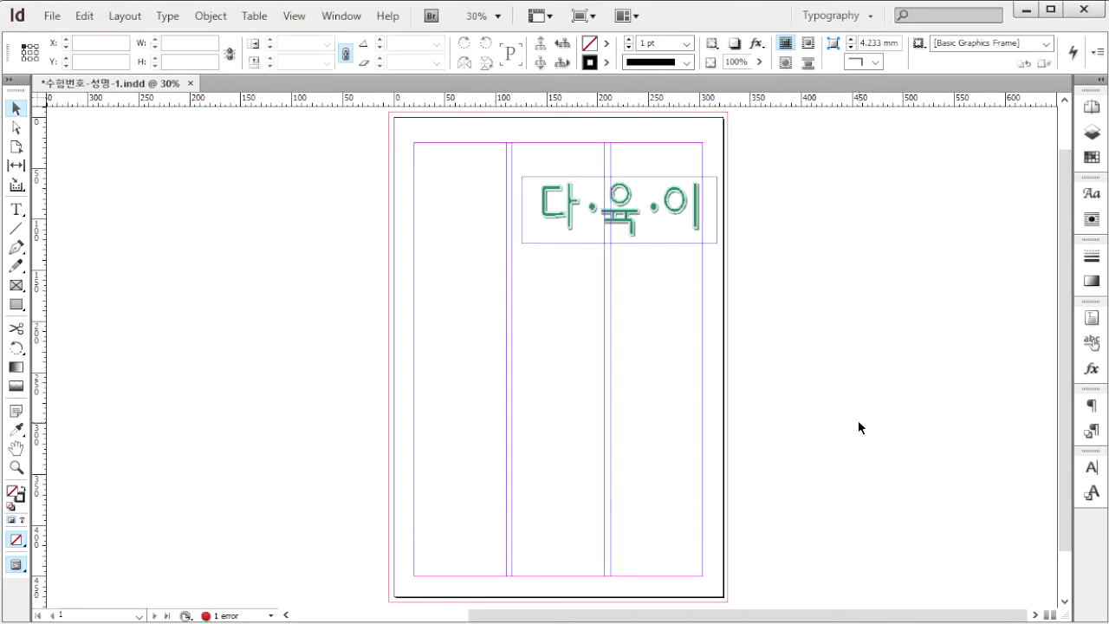
Place 1급-2.jpg at column width in the first column and crop its frame to the uppermost plant, about 90 mm high
{"action": "key", "text": "ctrl+d"}
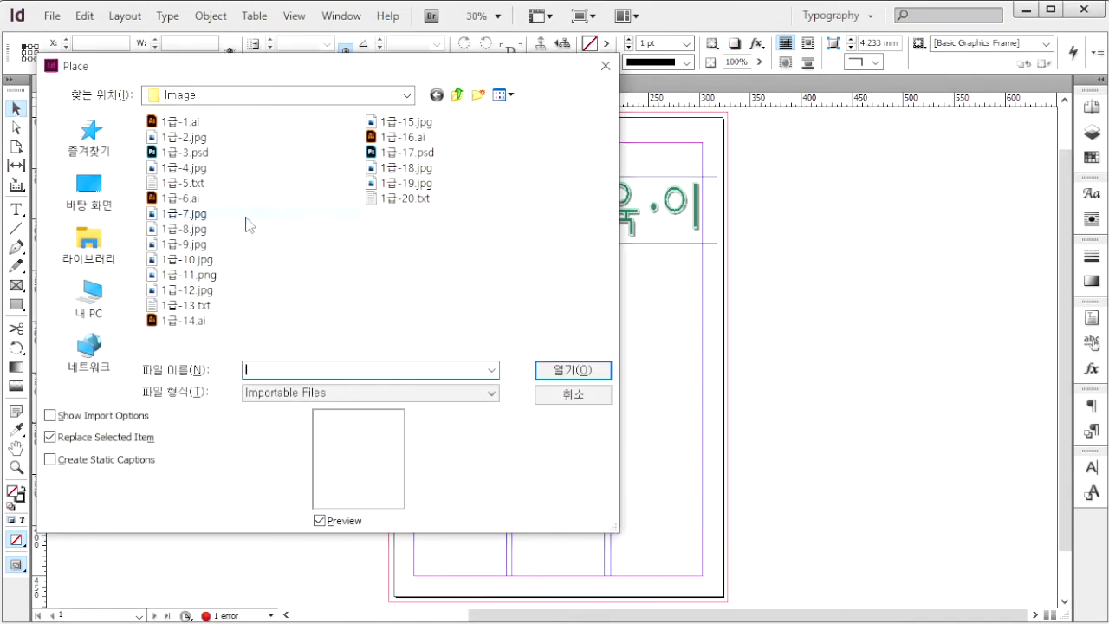
{"action": "left_click", "coordinate": [191, 137]}
{"action": "left_click", "coordinate": [577, 371]}
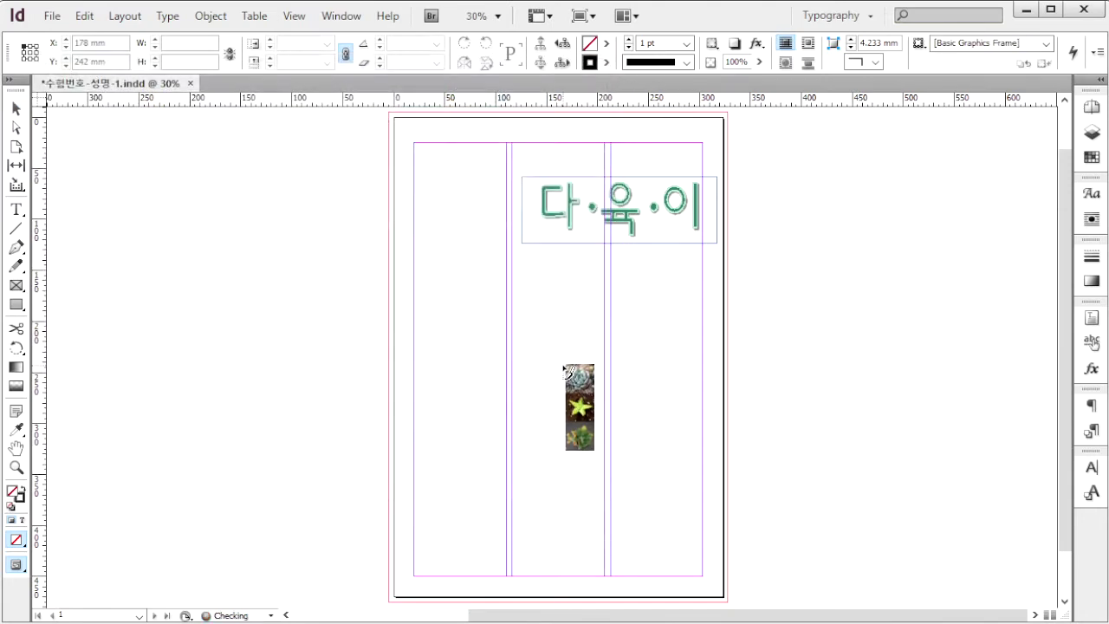
{"action": "left_click_drag", "start_coordinate": [414, 285], "coordinate": [576, 561]}
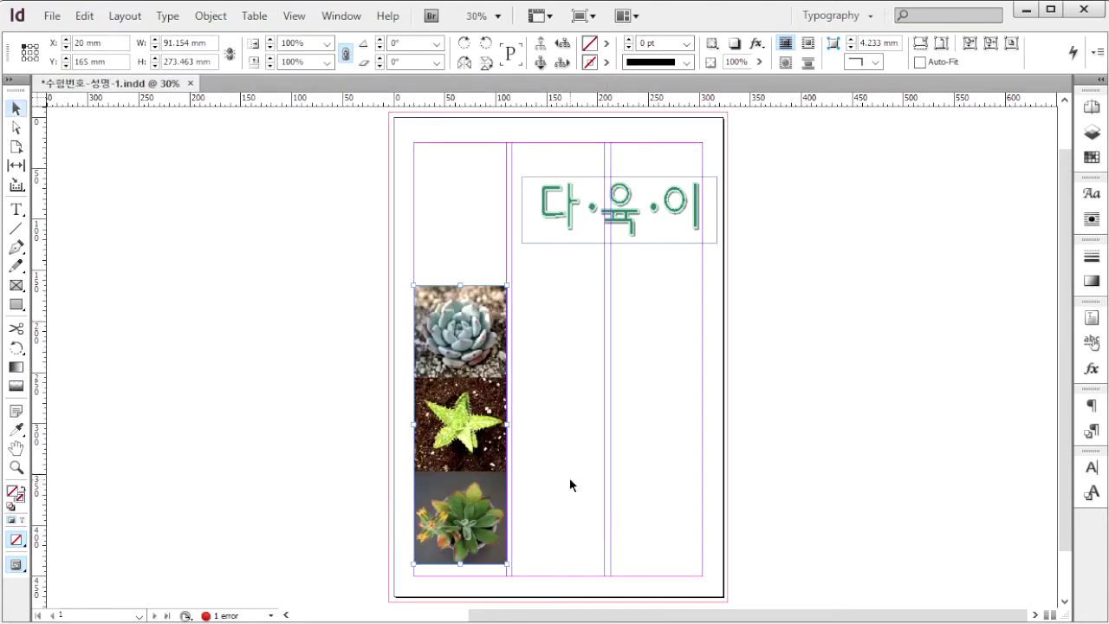
{"action": "left_click_drag", "start_coordinate": [460, 564], "coordinate": [460, 376]}
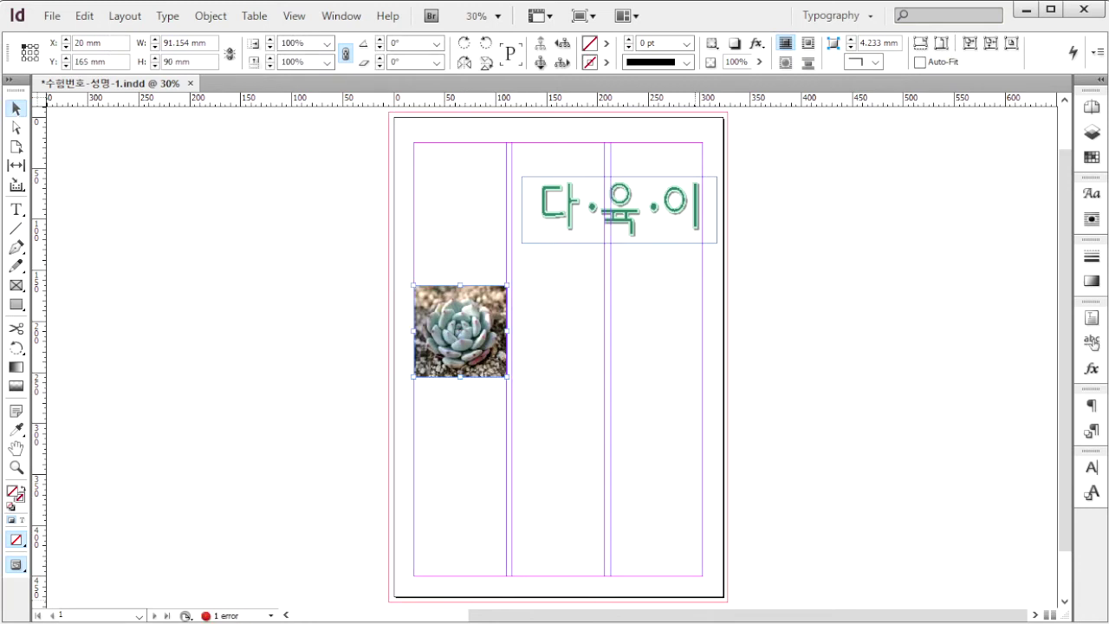
Compare with the reference layout, duplicate the cropped photo into the lower middle column and shift its content to show the star-shaped plant
{"action": "key", "text": "alt+Tab"}
{"action": "key", "text": "alt+Tab"}
{"action": "left_click_drag", "start_coordinate": [480, 336], "coordinate": [579, 492]}
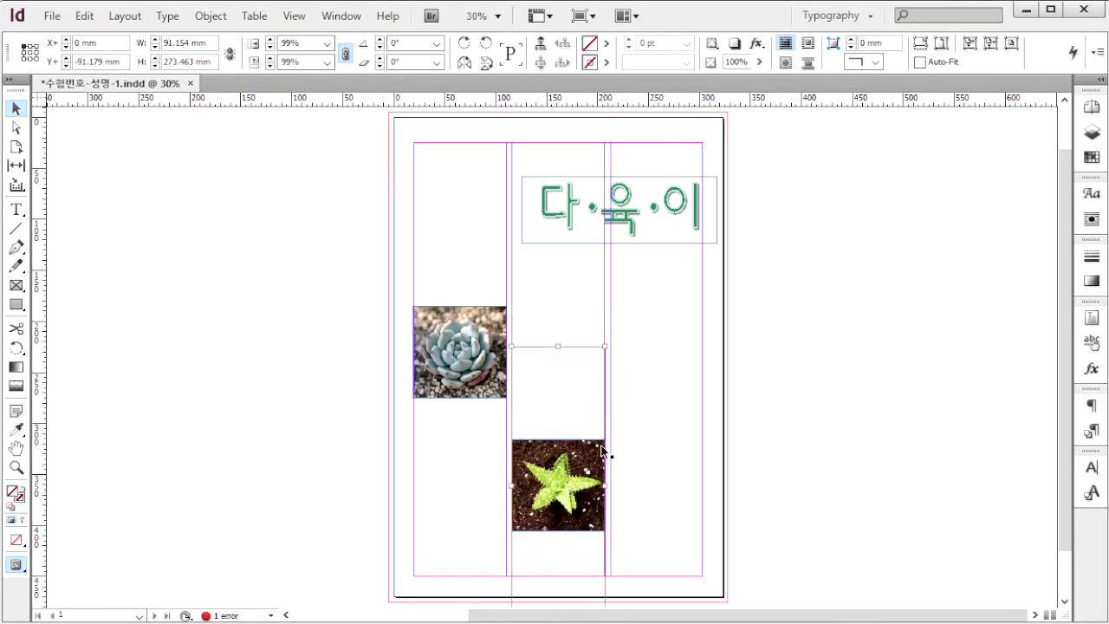
{"action": "left_click", "coordinate": [787, 486]}
{"action": "left_click", "coordinate": [567, 499]}
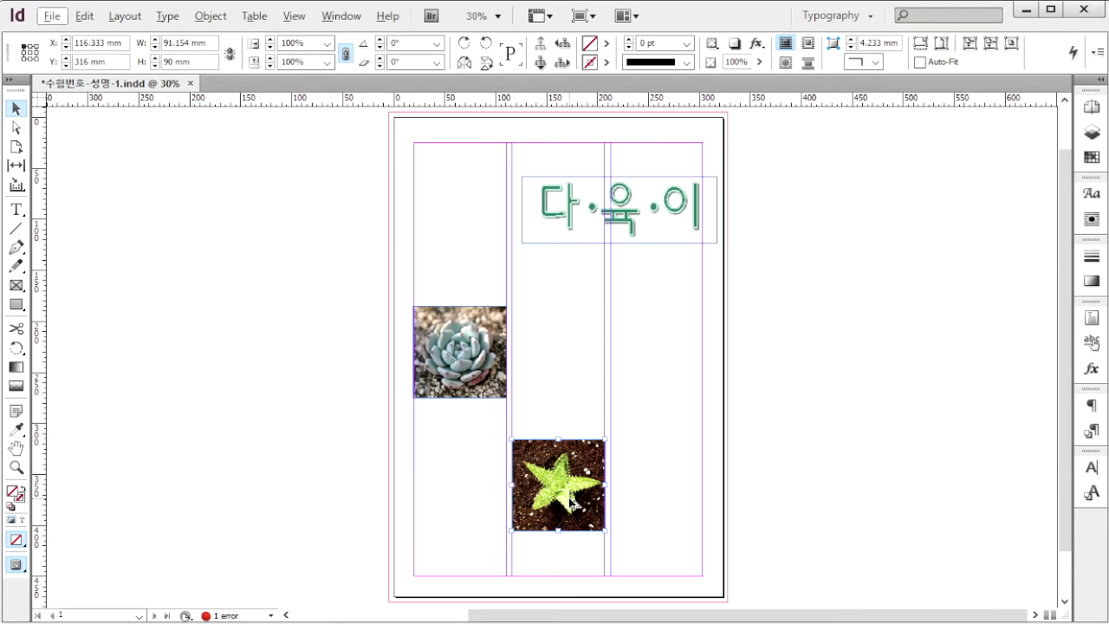
Duplicate the star-plant photo into the third column below the title and shift its content to show the last plant
{"action": "left_click_drag", "start_coordinate": [571, 501], "coordinate": [683, 267]}
{"action": "double_click", "coordinate": [662, 339]}
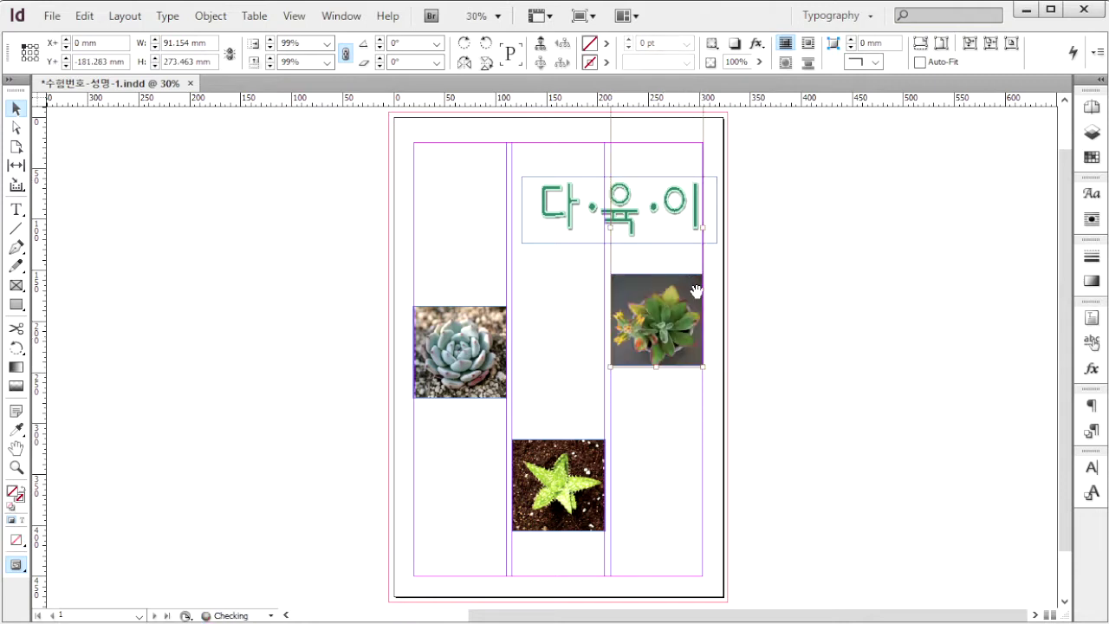
{"action": "left_click", "coordinate": [837, 340]}
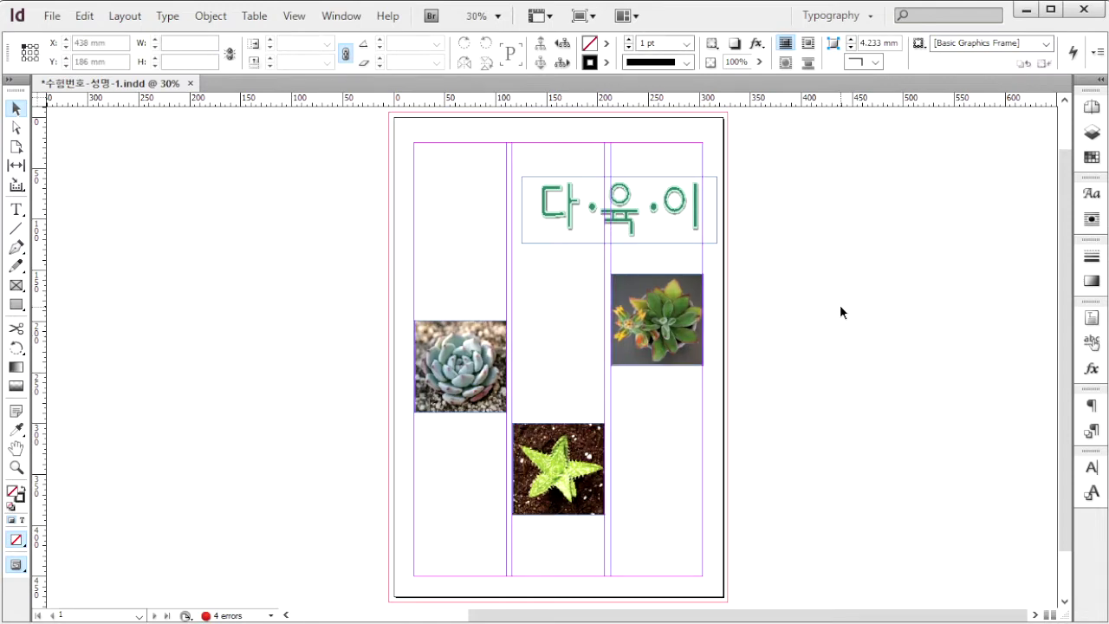
Place the potted-plant row 1급-3.psd above the title, ending at the page's right margin
{"action": "key", "text": "ctrl+d"}
{"action": "left_click", "coordinate": [179, 152]}
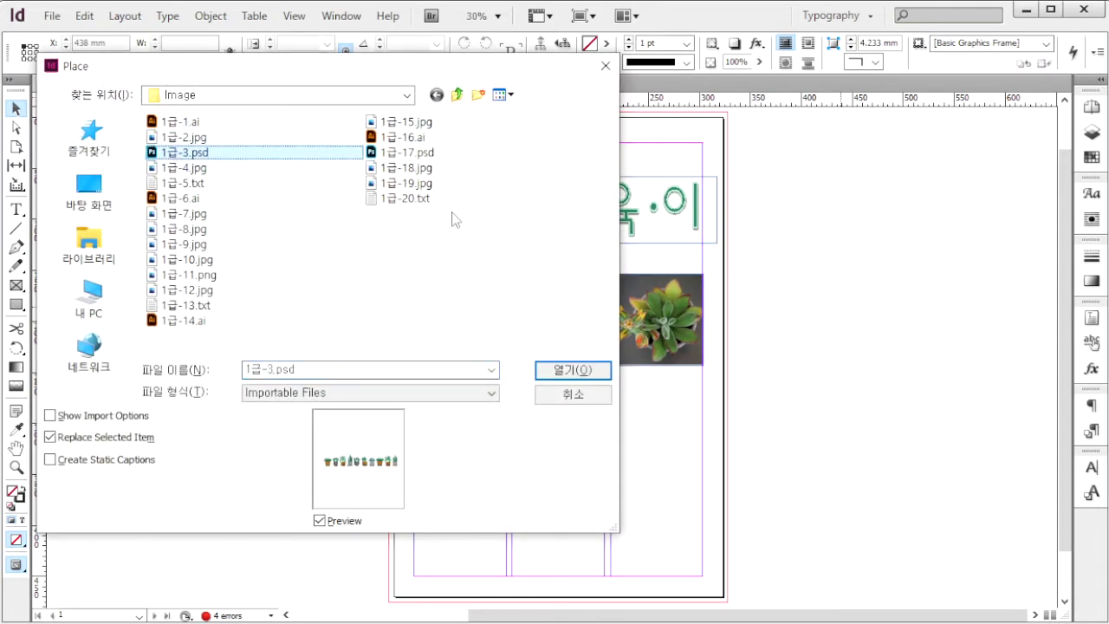
{"action": "left_click", "coordinate": [573, 370]}
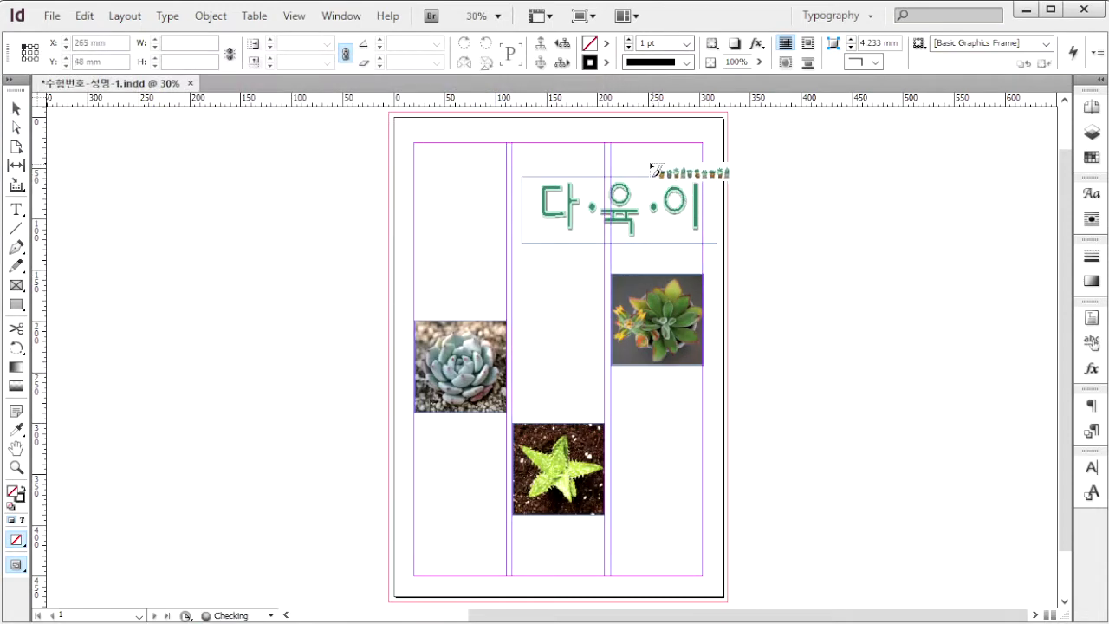
{"action": "left_click_drag", "start_coordinate": [582, 142], "coordinate": [699, 182]}
{"action": "left_click", "coordinate": [778, 251]}
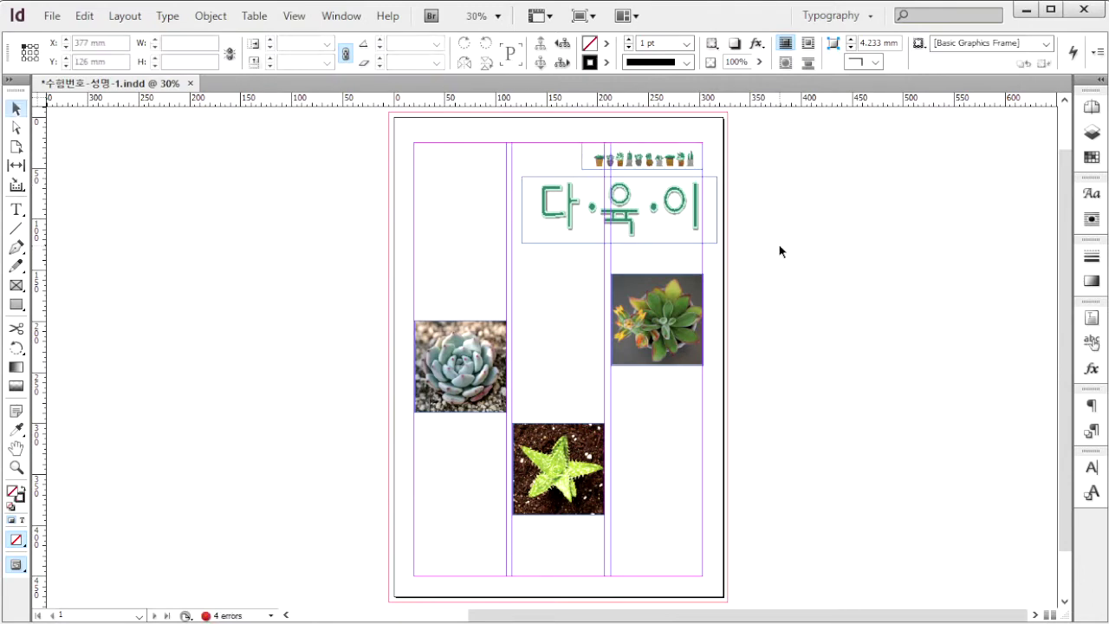
Place 1급-4.jpg along the page's lower edge, matching the reference layout, with its frame cropped to the 323 mm page width
{"action": "key", "text": "ctrl+d"}
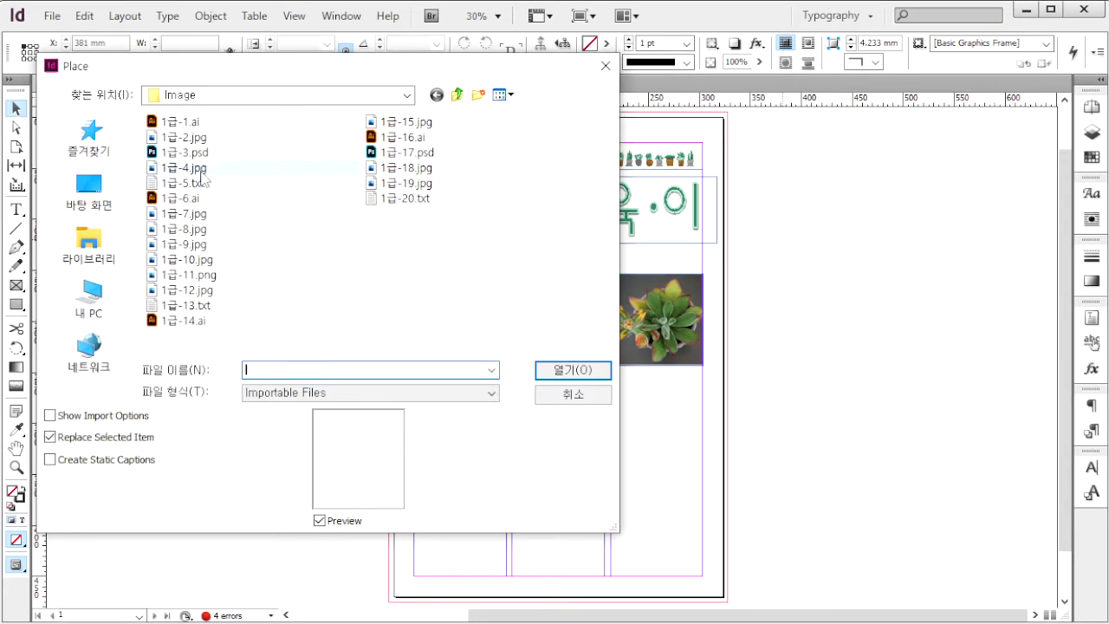
{"action": "left_click", "coordinate": [183, 167]}
{"action": "left_click", "coordinate": [574, 370]}
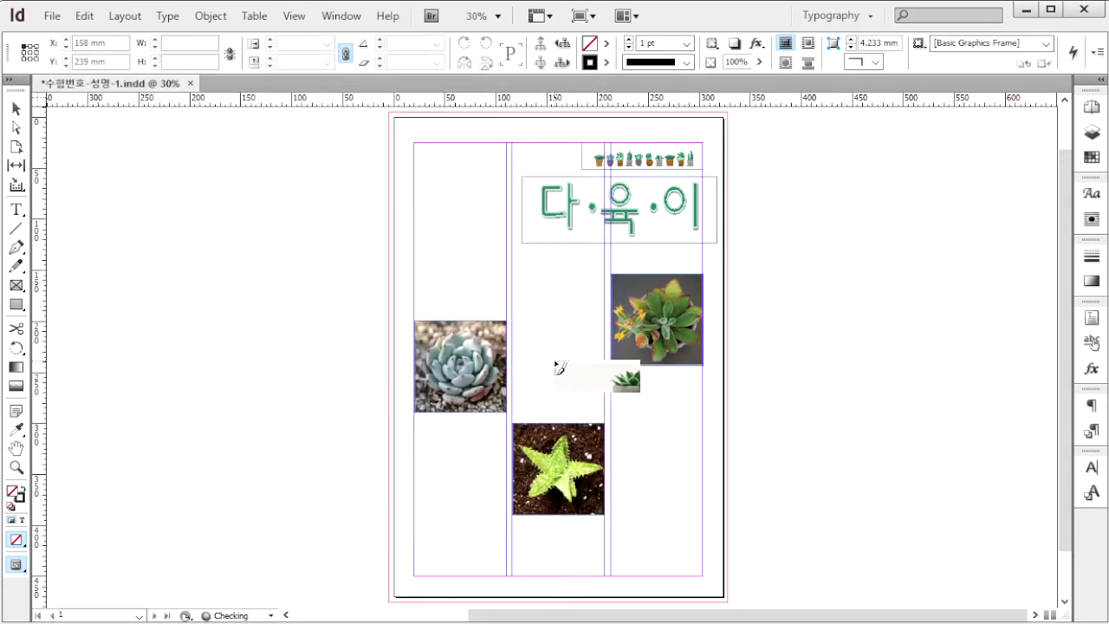
{"action": "left_click_drag", "start_coordinate": [339, 391], "coordinate": [696, 483]}
{"action": "key", "text": "alt+Tab"}
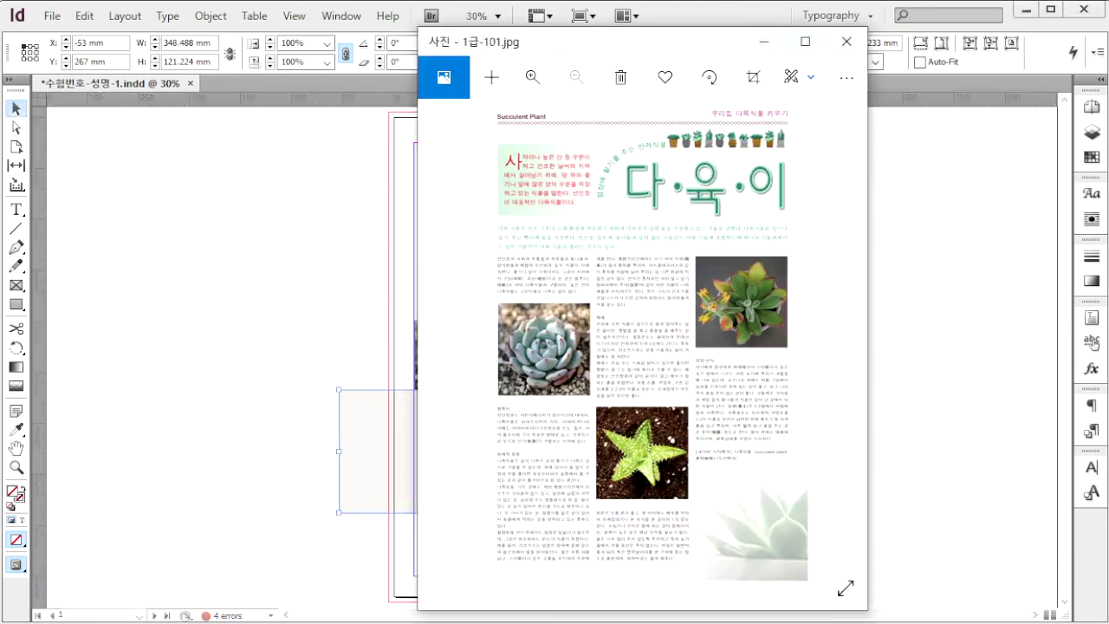
{"action": "key", "text": "alt+Tab"}
{"action": "left_click_drag", "start_coordinate": [362, 432], "coordinate": [394, 534]}
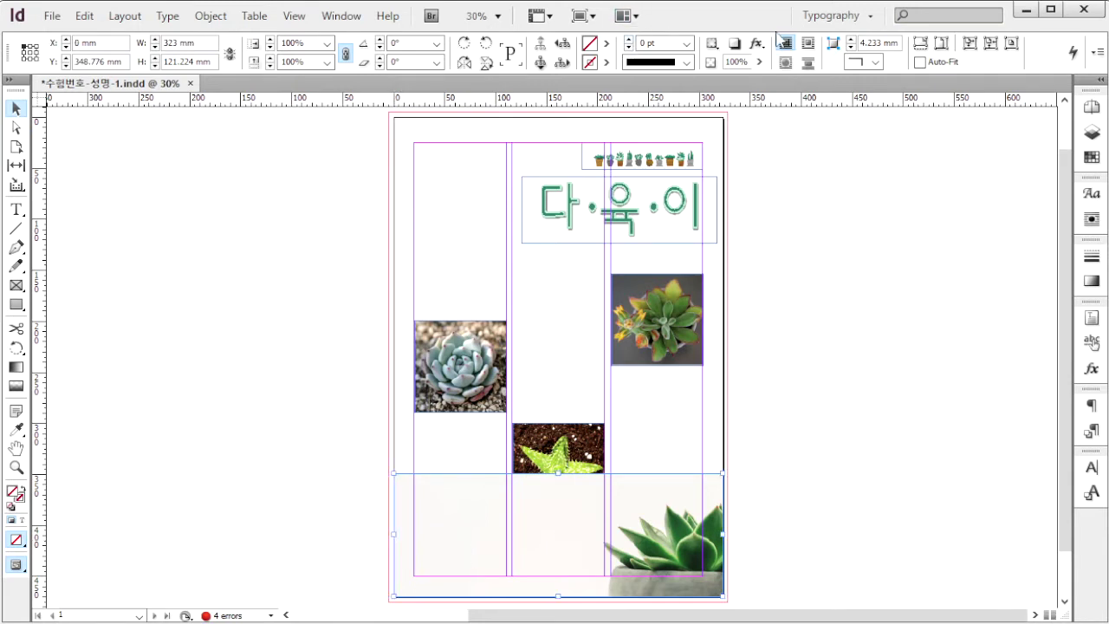
Set the opacity of the bottom succulent image to 50% and send it to the back
{"action": "left_click", "coordinate": [746, 62]}
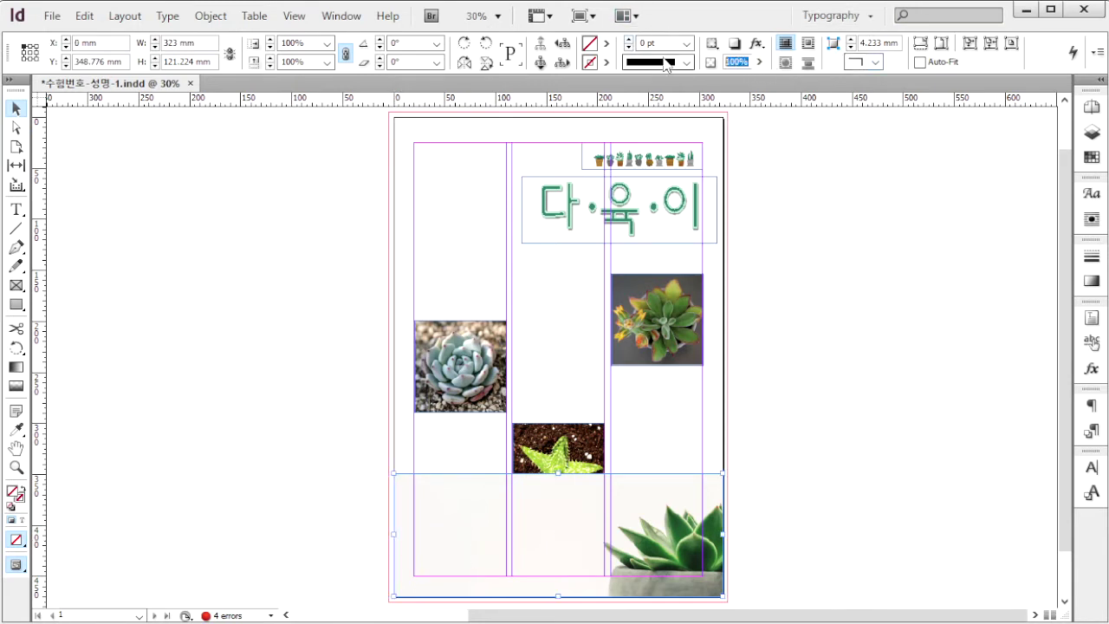
{"action": "type", "text": "50"}
{"action": "key", "text": "Return"}
{"action": "left_click", "coordinate": [210, 16]}
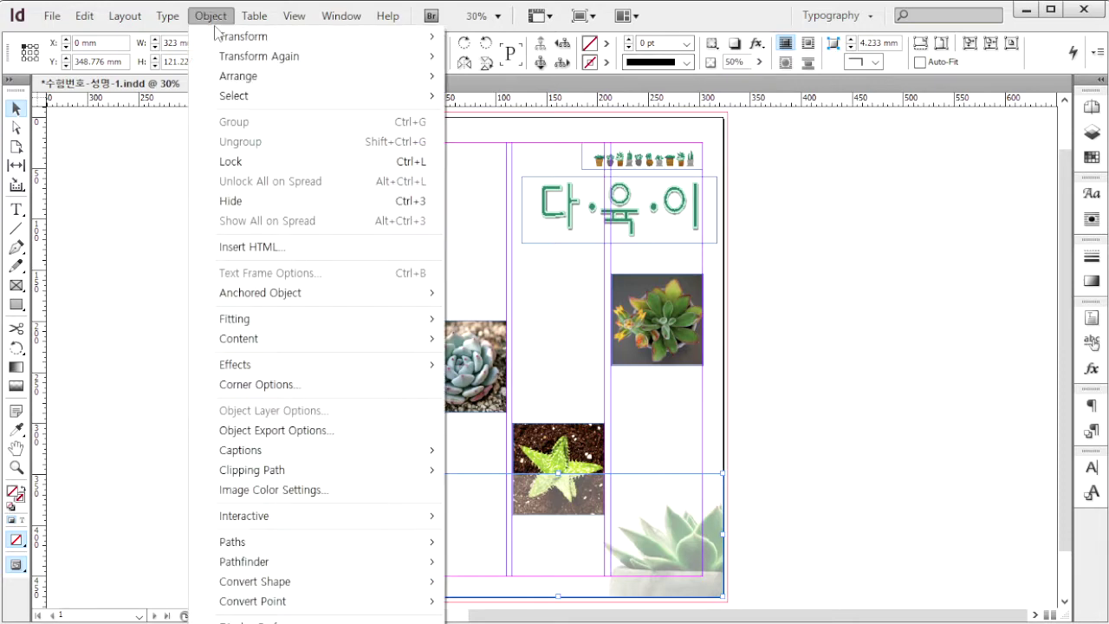
{"action": "mouse_move", "coordinate": [329, 75]}
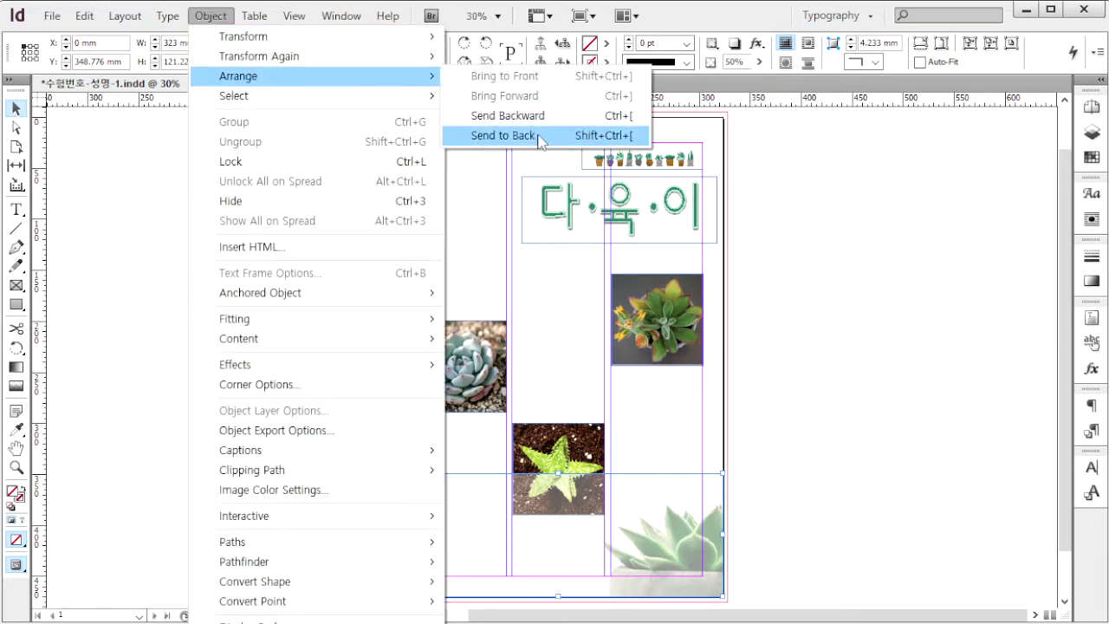
{"action": "left_click", "coordinate": [511, 135]}
{"action": "left_click", "coordinate": [882, 364]}
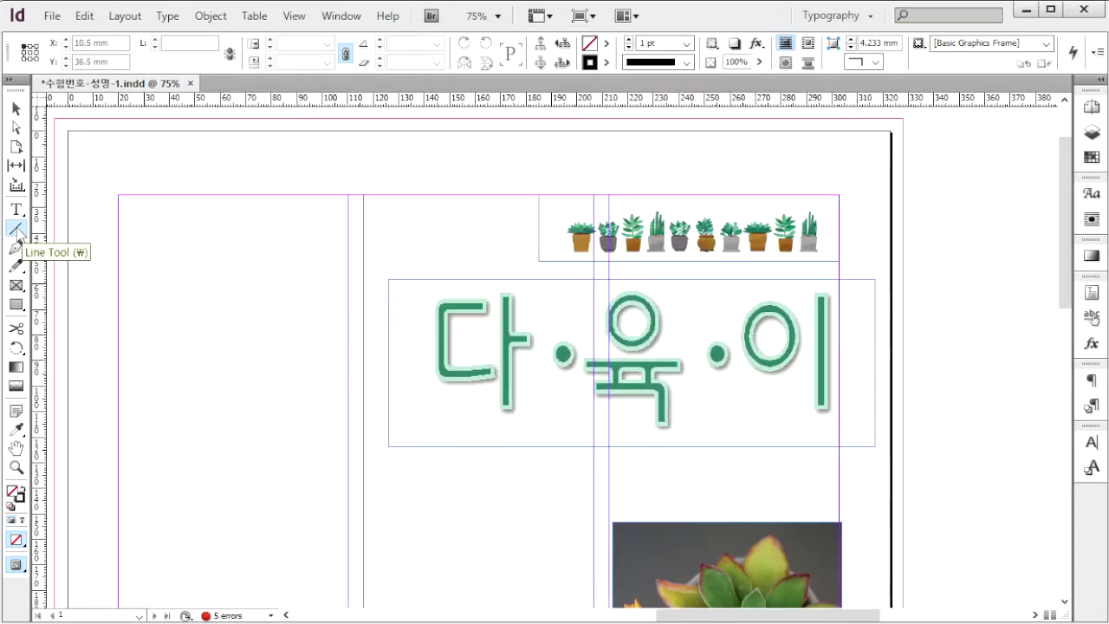
Draw a horizontal line above the top margin, starting about 15 mm from the page's left edge, and set its length to 285 mm
{"action": "left_click", "coordinate": [16, 230]}
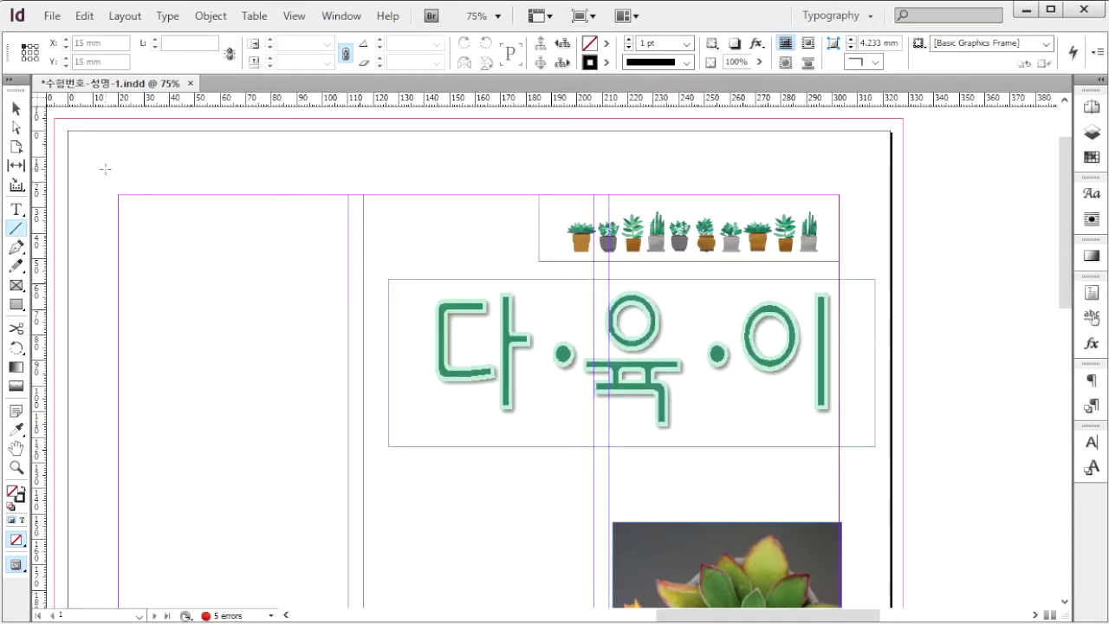
{"action": "left_click_drag", "start_coordinate": [105, 169], "coordinate": [827, 185]}
{"action": "left_click_drag", "start_coordinate": [197, 42], "coordinate": [129, 39]}
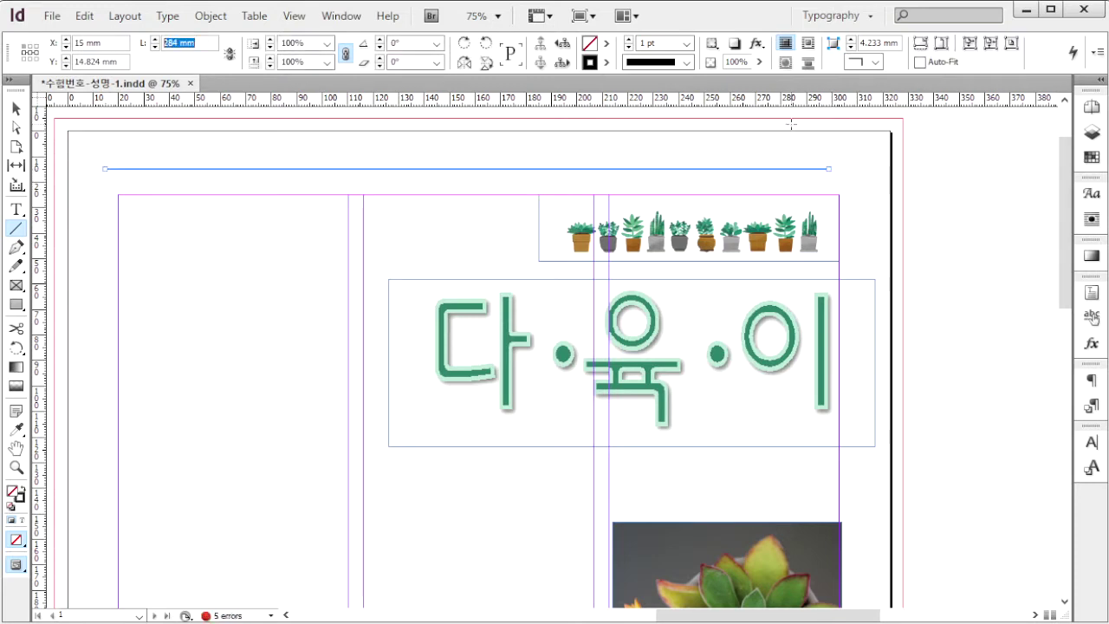
{"action": "type", "text": "285"}
{"action": "key", "text": "Return"}
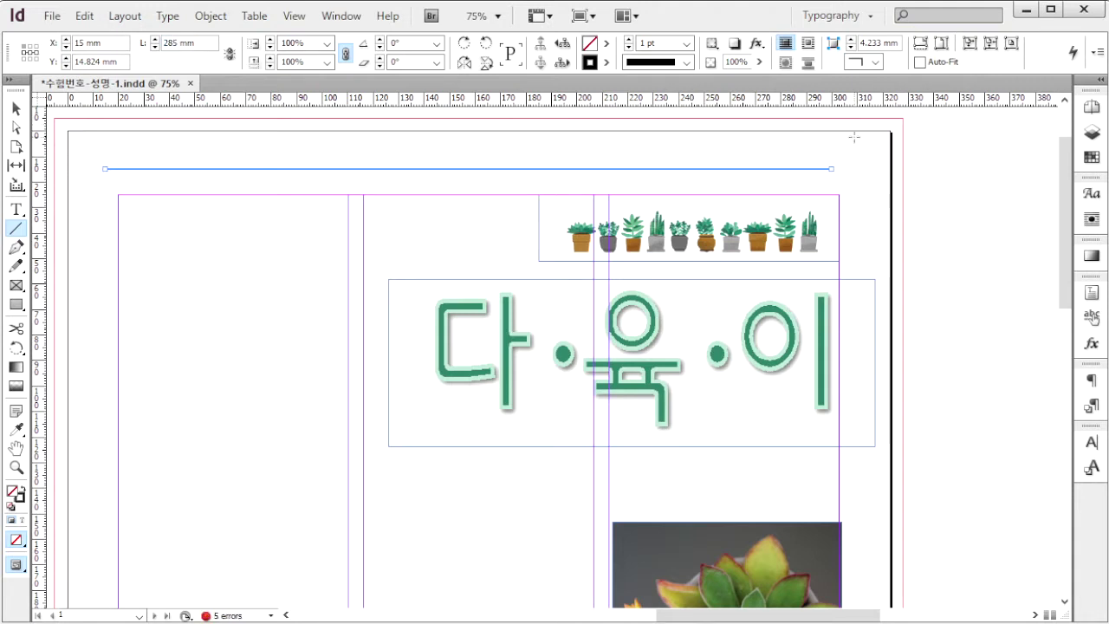
Set the header line's stroke weight to 10 pt and its stroke type to White Diamond
{"action": "key", "text": "F10"}
{"action": "key", "text": "F6"}
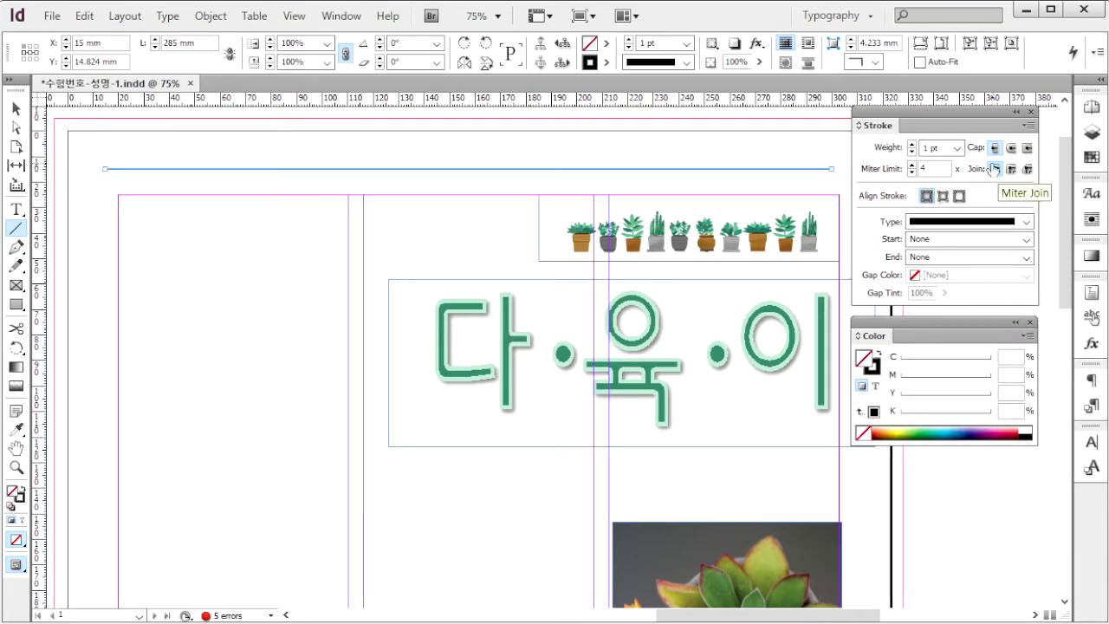
{"action": "left_click", "coordinate": [881, 153]}
{"action": "type", "text": "10"}
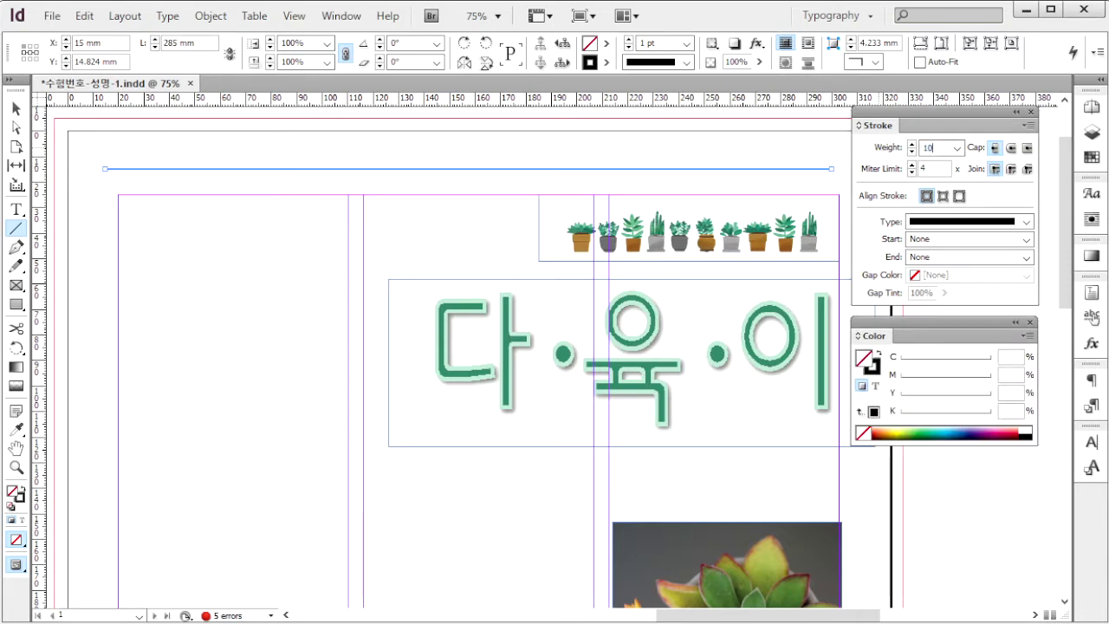
{"action": "left_click", "coordinate": [1025, 222]}
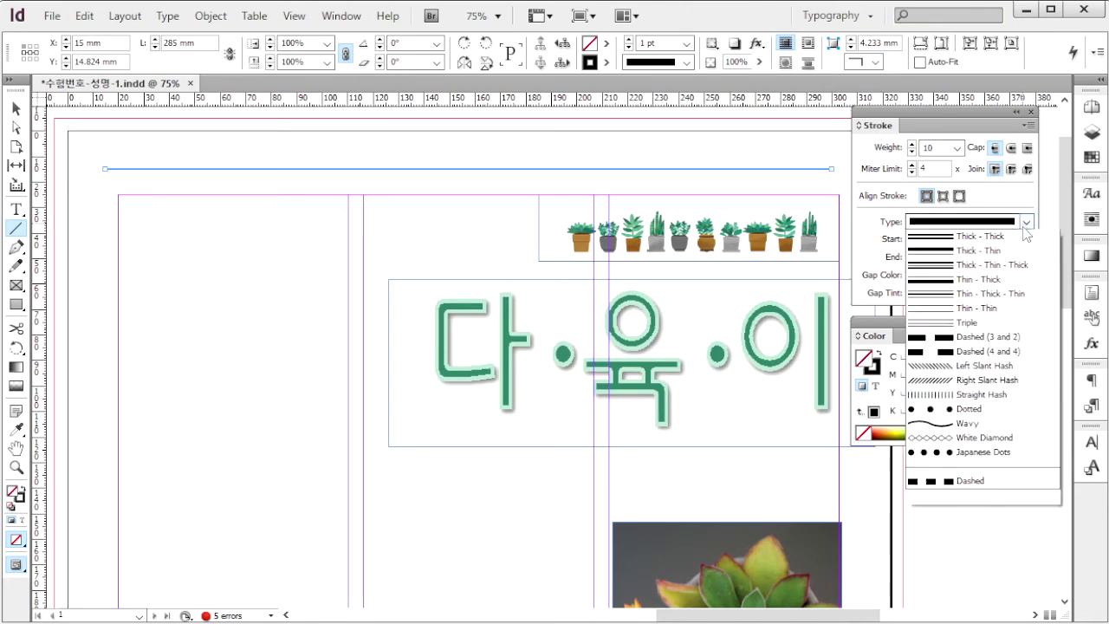
{"action": "left_click", "coordinate": [988, 453]}
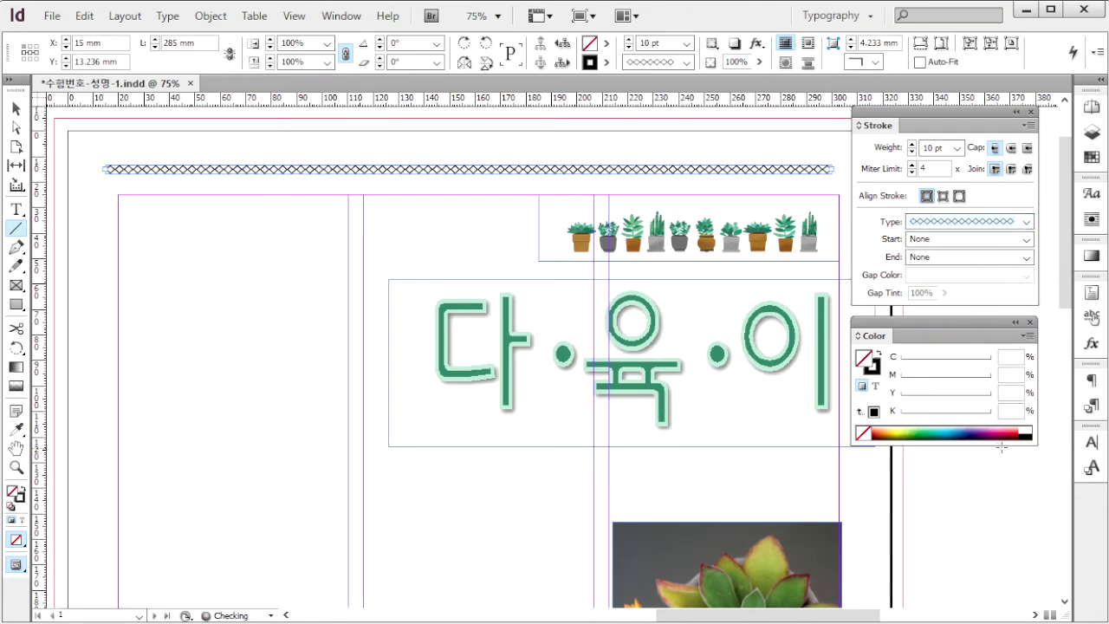
Color the header line's stroke with CMYK values C=70, M=100, Y=100, K=0
{"action": "left_click", "coordinate": [1028, 336]}
{"action": "left_click", "coordinate": [1062, 387]}
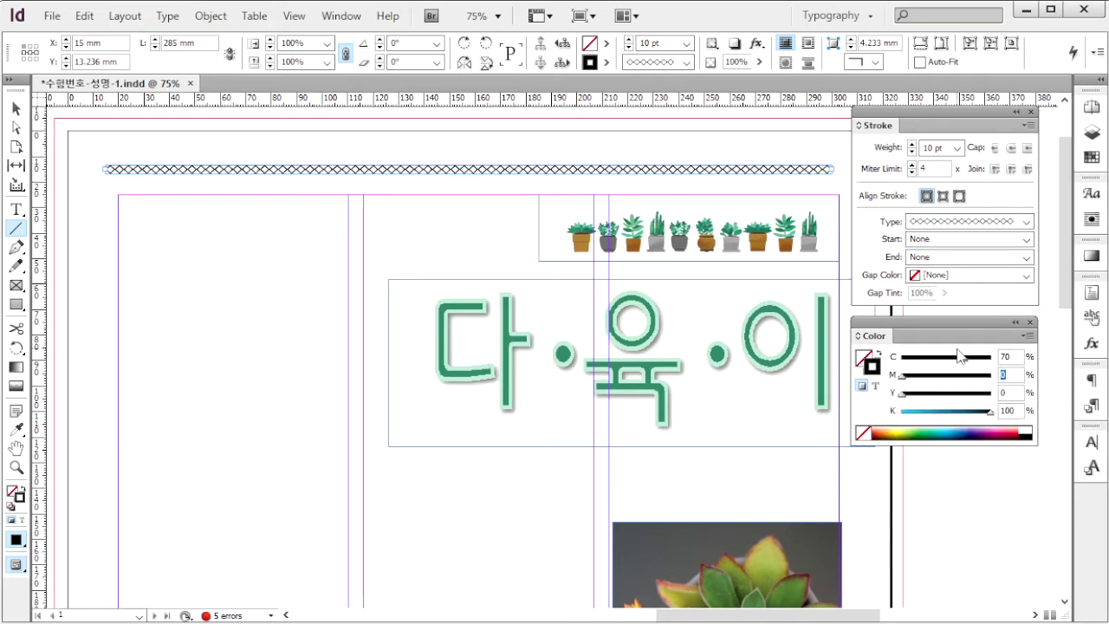
{"action": "key", "text": "Tab"}
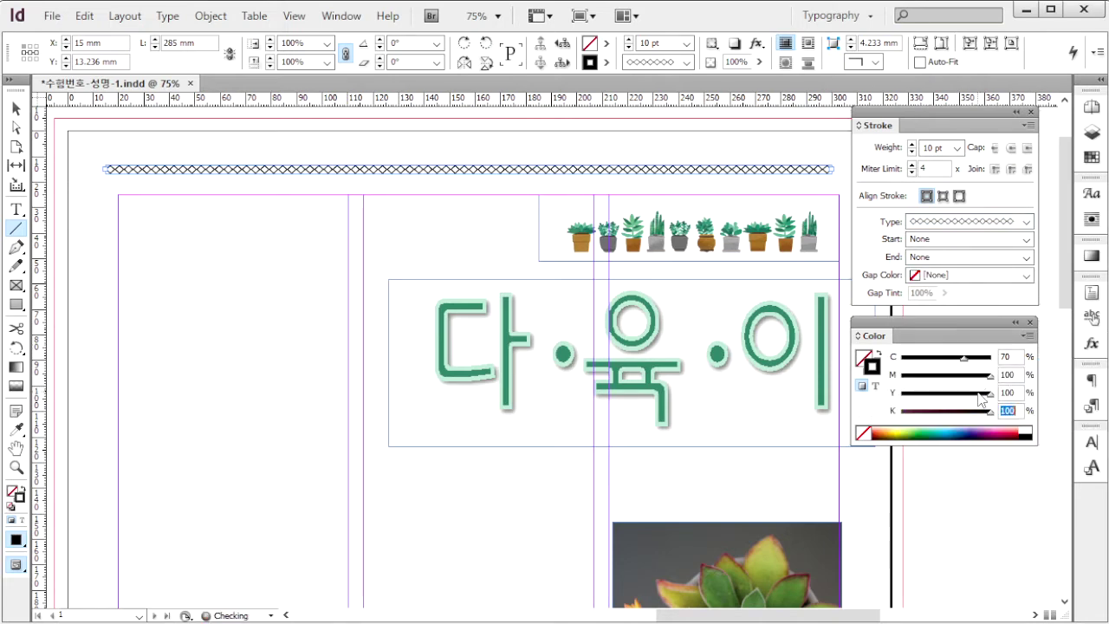
{"action": "type", "text": "0"}
{"action": "key", "text": "Return"}
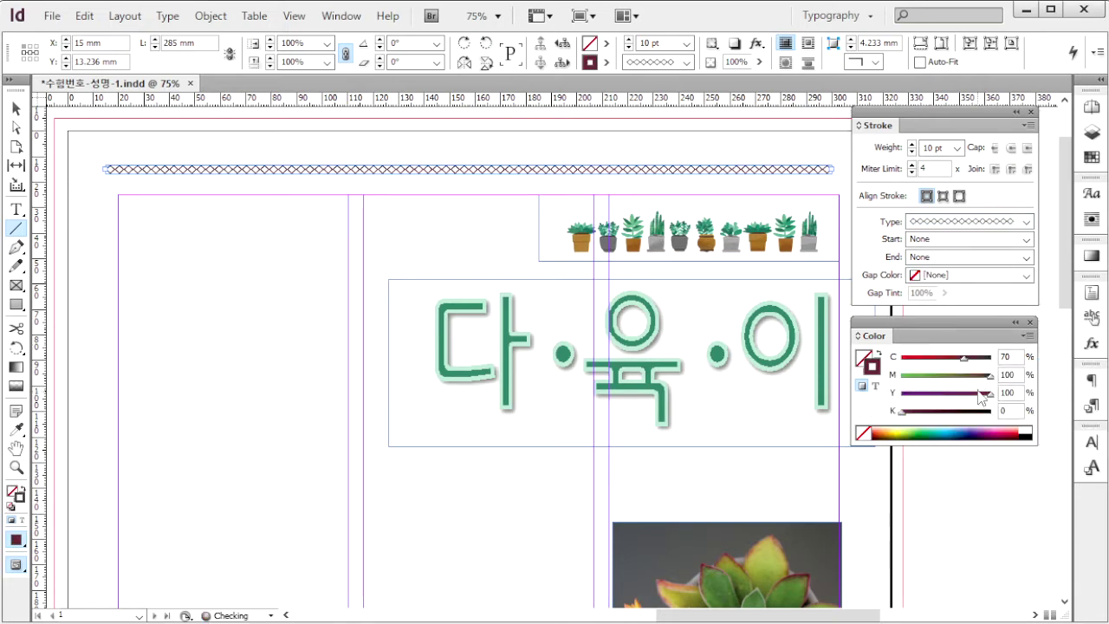
Check the reference layout and move the diamond line down to the top margin, starting at the page's left margin
{"action": "key", "text": "alt+Tab"}
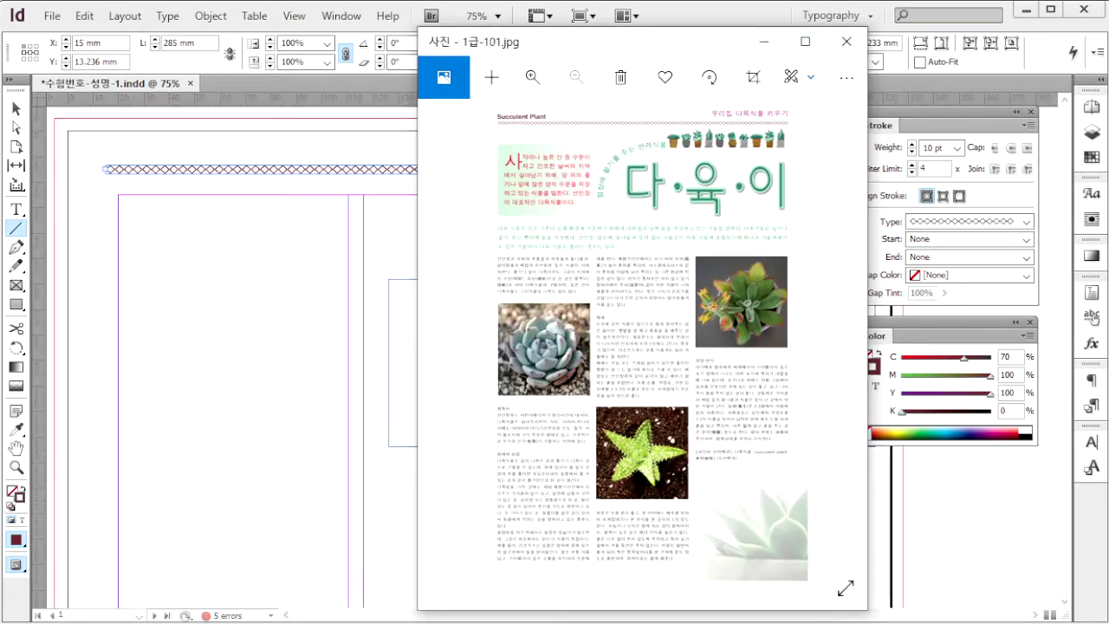
{"action": "left_click", "coordinate": [15, 109]}
{"action": "left_click", "coordinate": [158, 149]}
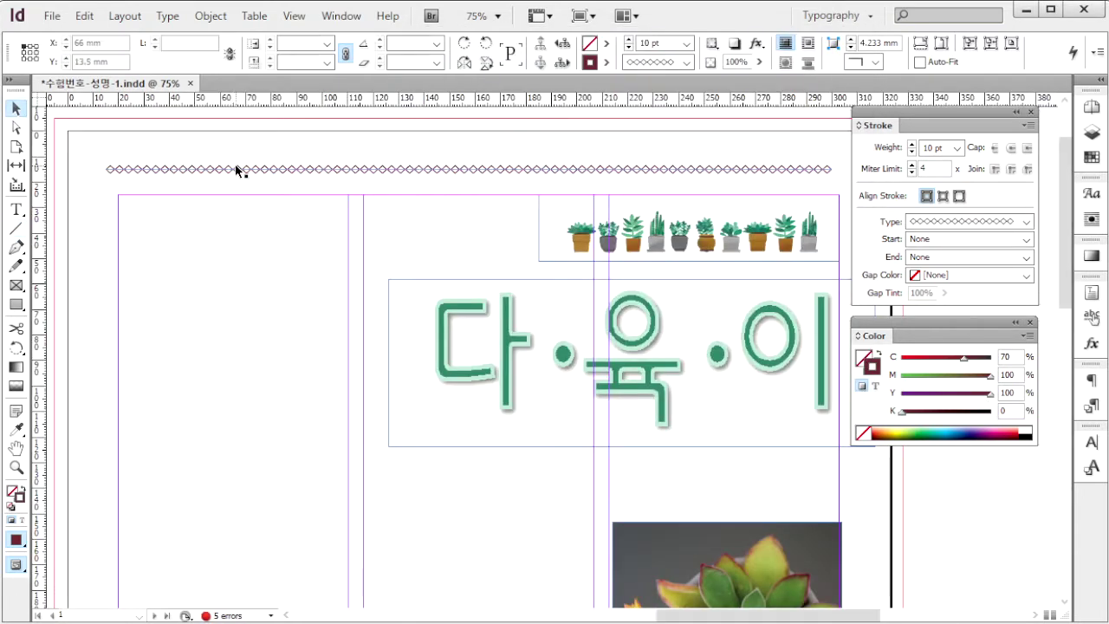
{"action": "left_click_drag", "start_coordinate": [238, 171], "coordinate": [255, 204]}
Create a rectangle 100 mm wide and 70 mm high beside the title artwork
{"action": "left_click", "coordinate": [15, 304]}
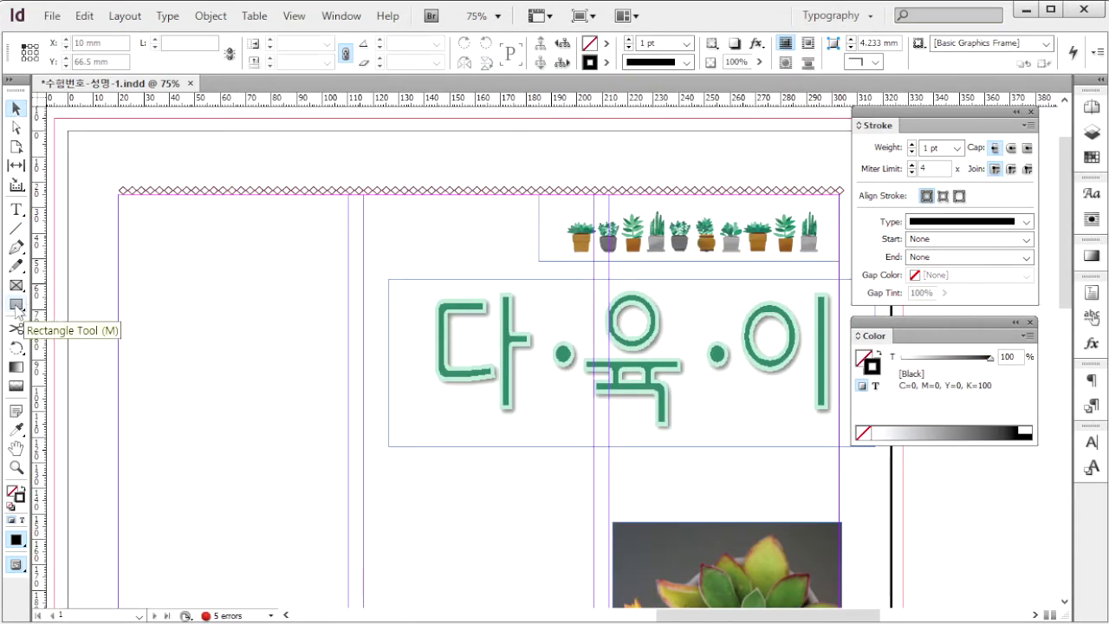
{"action": "left_click", "coordinate": [127, 282]}
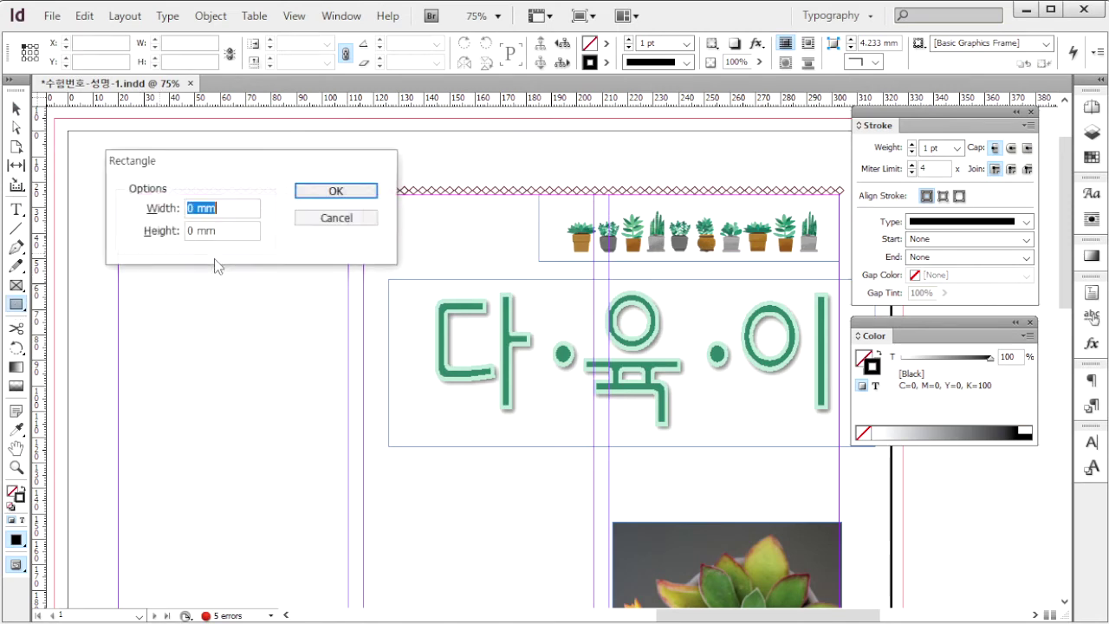
{"action": "type", "text": "100"}
{"action": "key", "text": "Tab"}
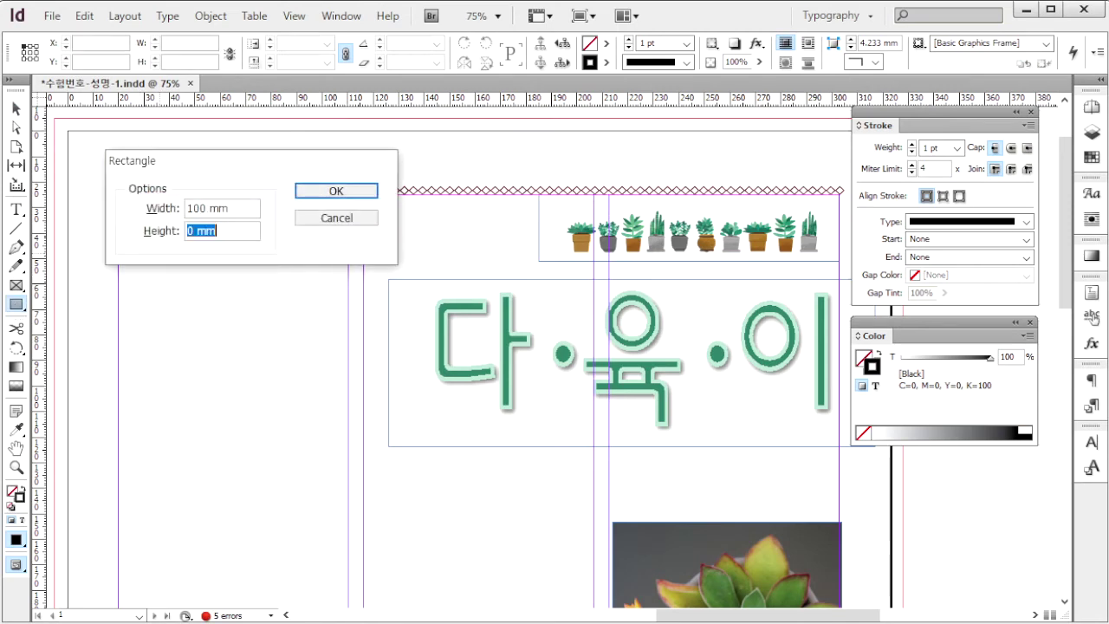
{"action": "type", "text": "70"}
{"action": "key", "text": "Return"}
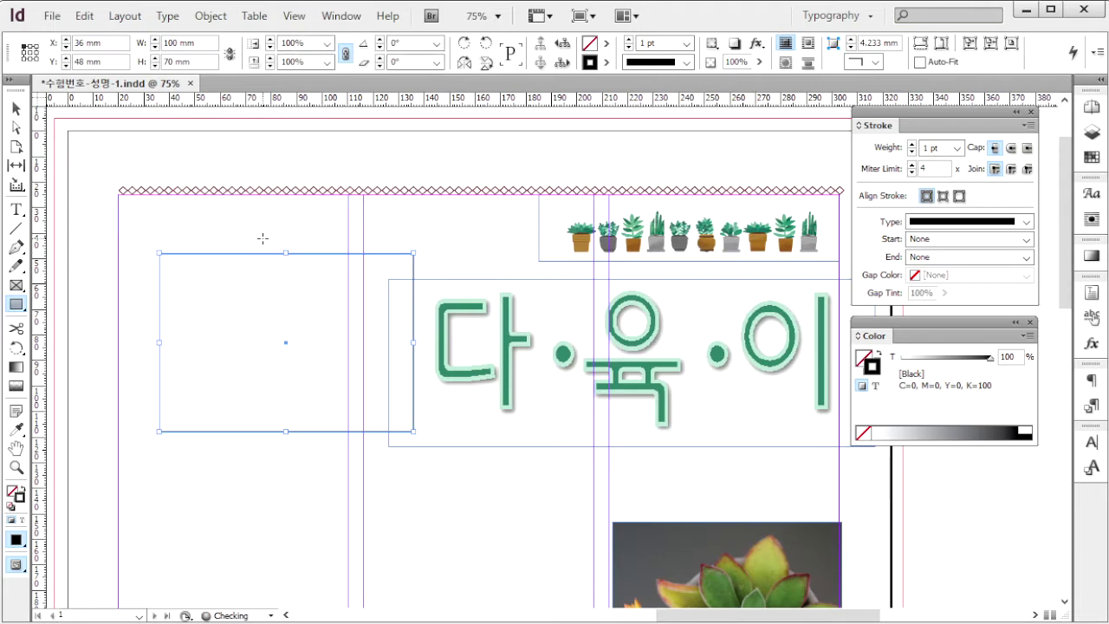
Remove the rectangle's stroke and fill it with a linear gradient from C=20, M=0, Y=20, K=0 to white
{"action": "left_click", "coordinate": [1091, 256]}
{"action": "mouse_move", "coordinate": [925, 252]}
{"action": "left_mouse_down"}
{"action": "mouse_move", "coordinate": [683, 116]}
{"action": "mouse_move", "coordinate": [693, 122]}
{"action": "left_mouse_up"}
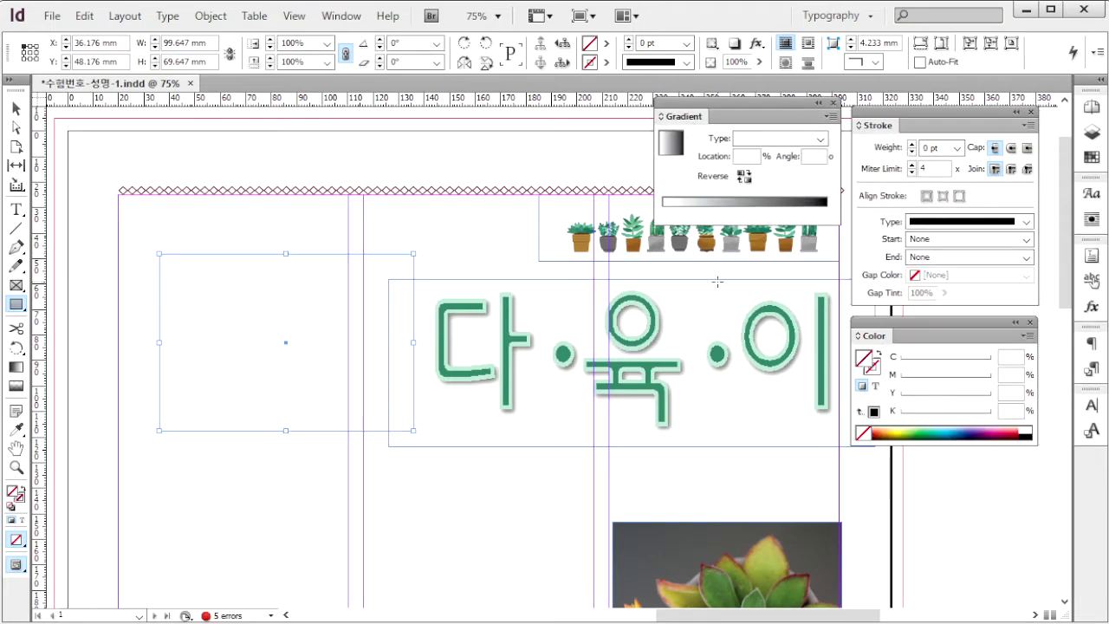
{"action": "left_click", "coordinate": [668, 202]}
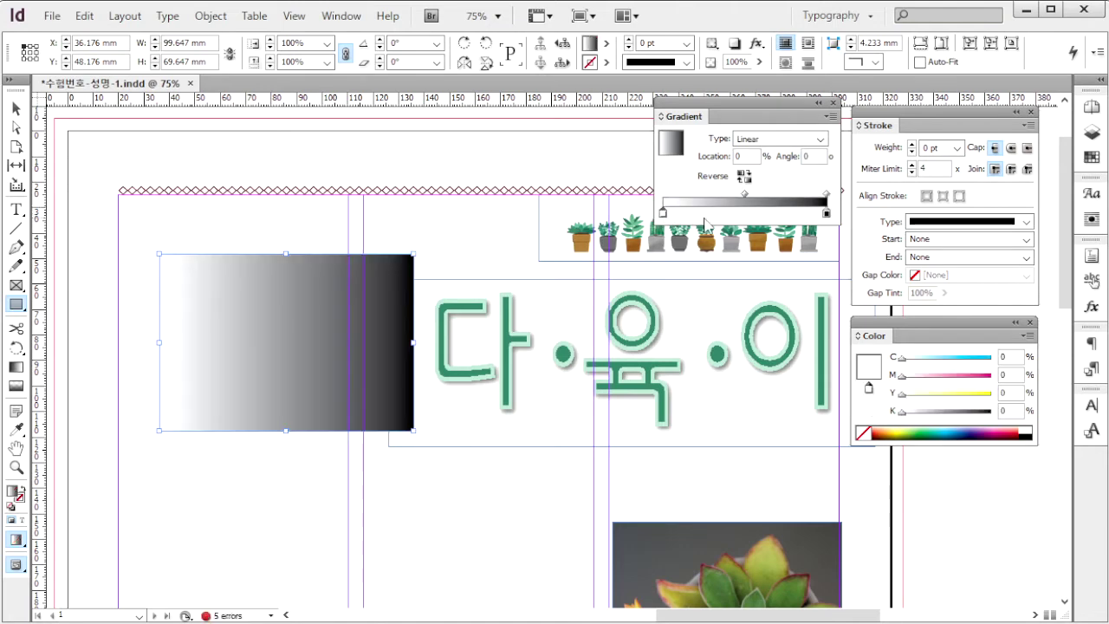
{"action": "left_click", "coordinate": [742, 177]}
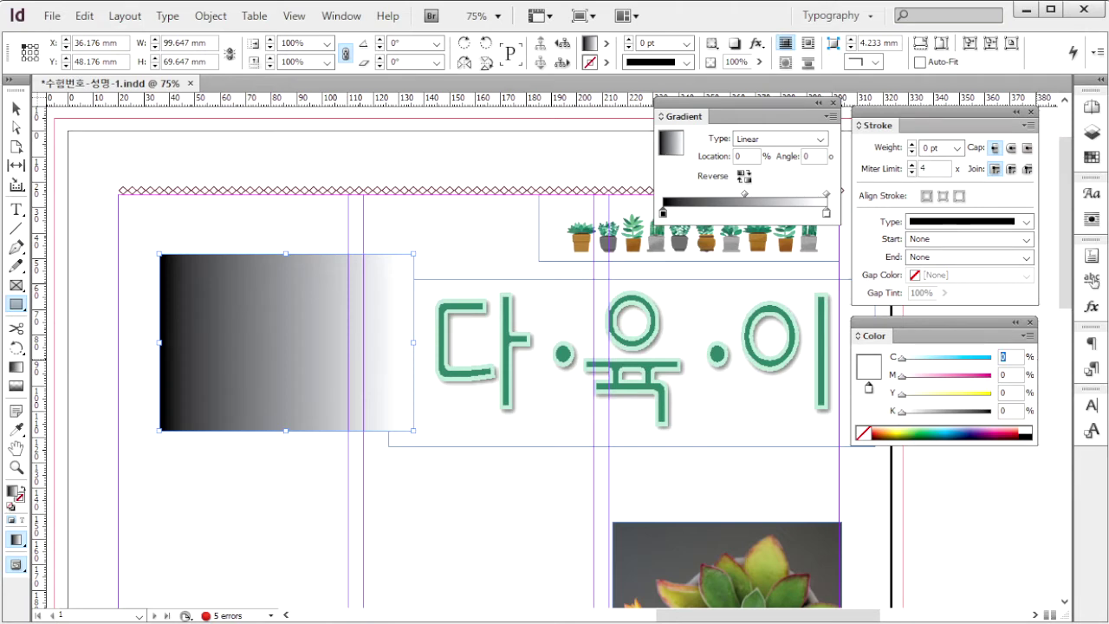
{"action": "key", "text": "Tab"}
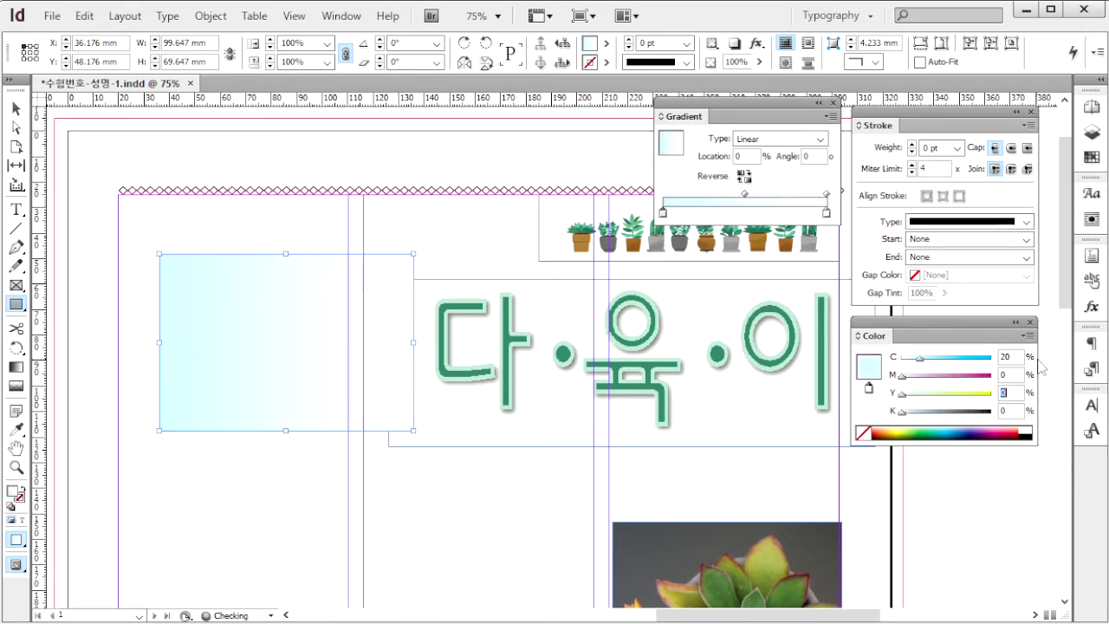
{"action": "type", "text": "20"}
{"action": "key", "text": "Return"}
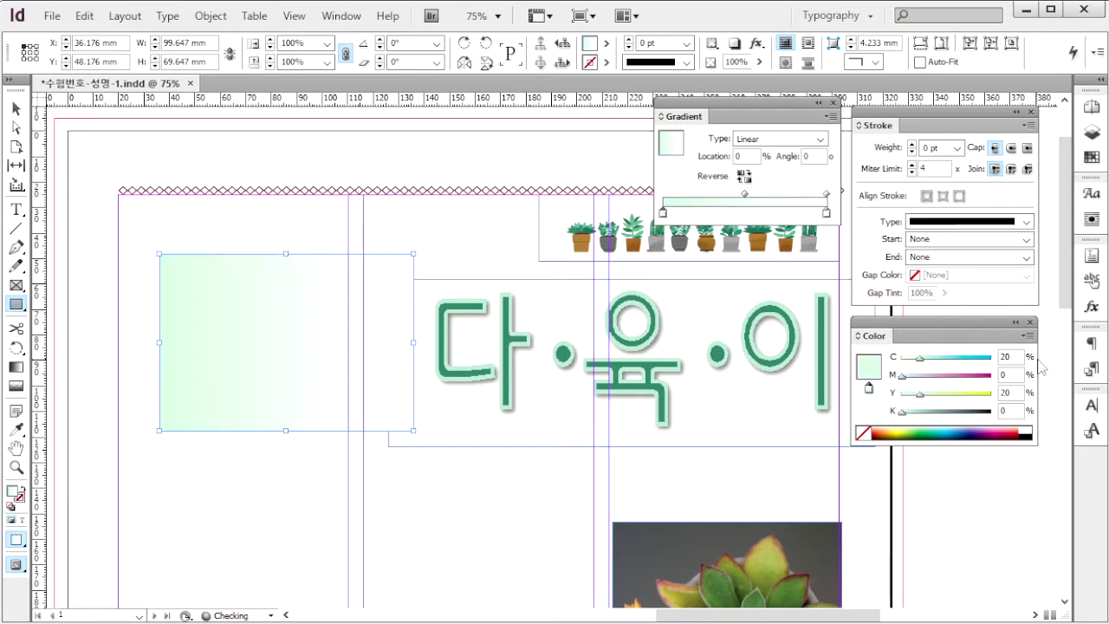
Compare with the reference and position the gradient rectangle against the left margin at X 20 mm, Y 53 mm
{"action": "key", "text": "alt+Tab"}
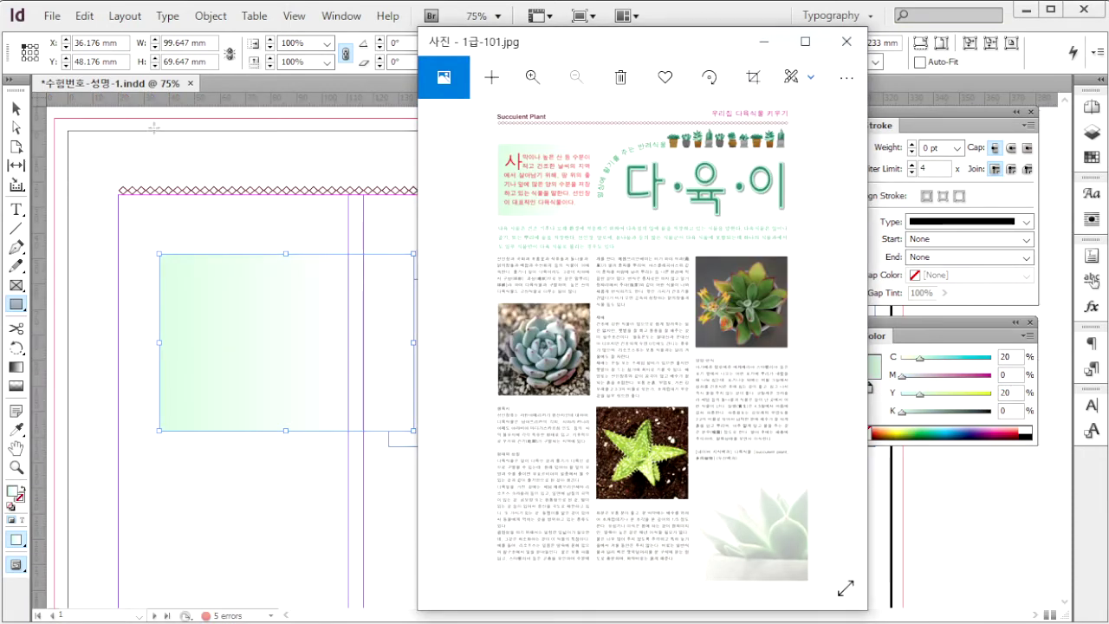
{"action": "left_click", "coordinate": [15, 108]}
{"action": "left_click_drag", "start_coordinate": [251, 324], "coordinate": [220, 322]}
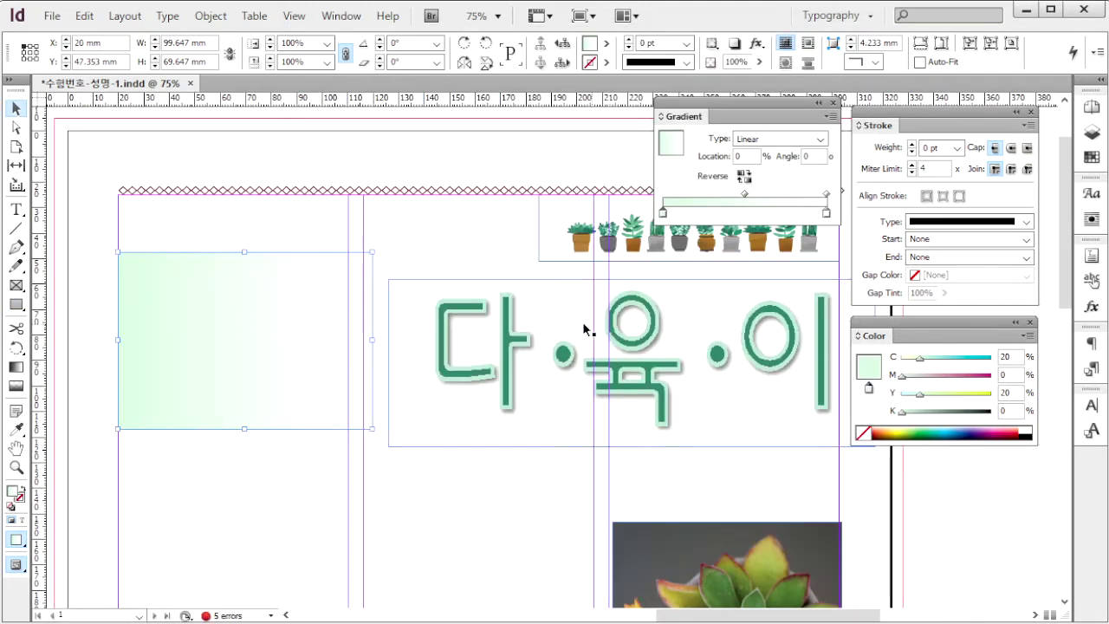
{"action": "left_click_drag", "start_coordinate": [357, 349], "coordinate": [329, 366]}
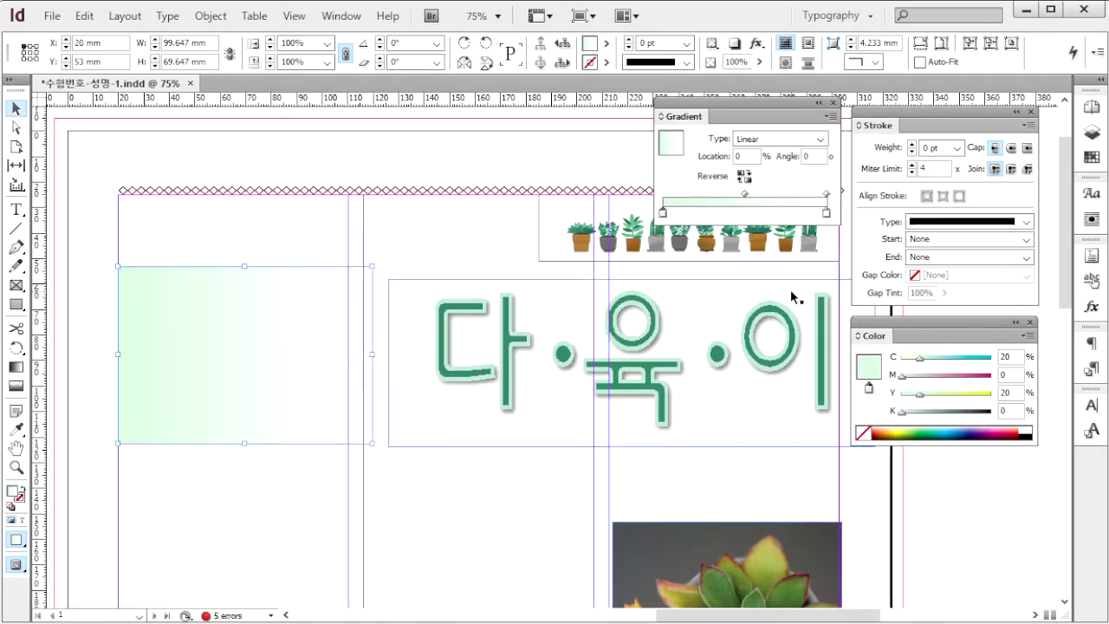
Enter the header "Succulent Plant" in the text frame above the diamond line in Arial Bold, 18 pt, colored C=70, M=100, Y=100, K=0
{"action": "left_click", "coordinate": [961, 540]}
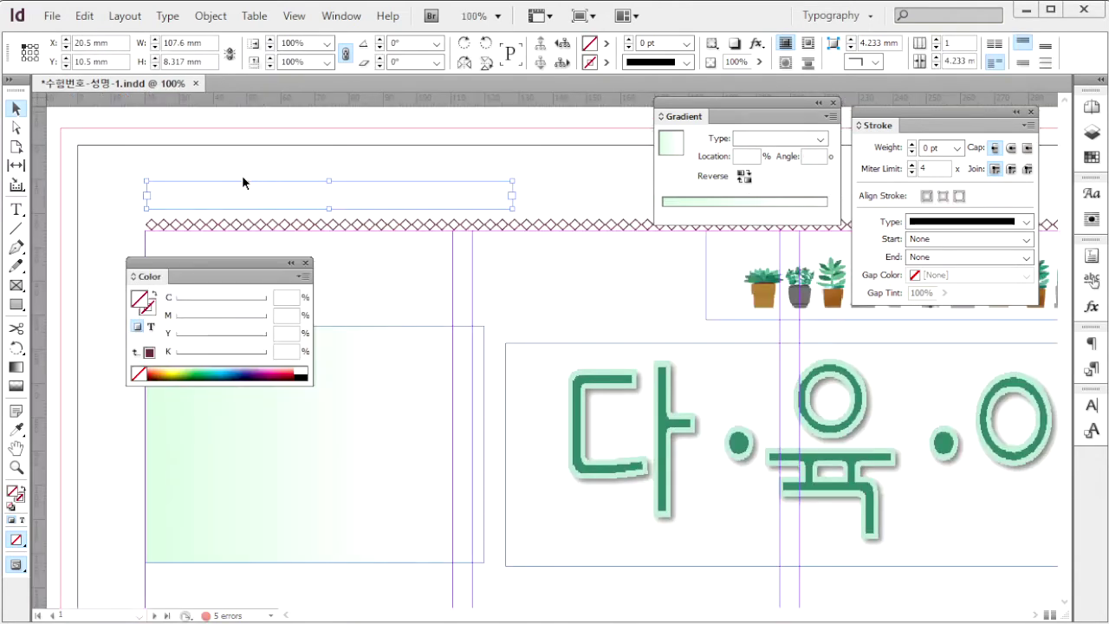
{"action": "left_click", "coordinate": [16, 210]}
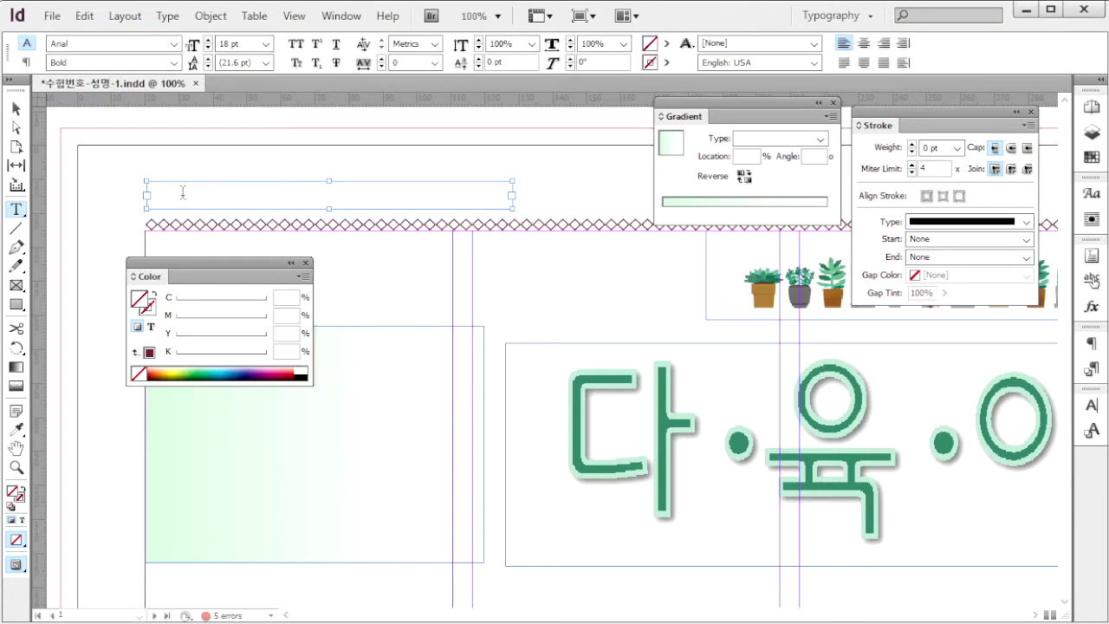
{"action": "left_click", "coordinate": [182, 191]}
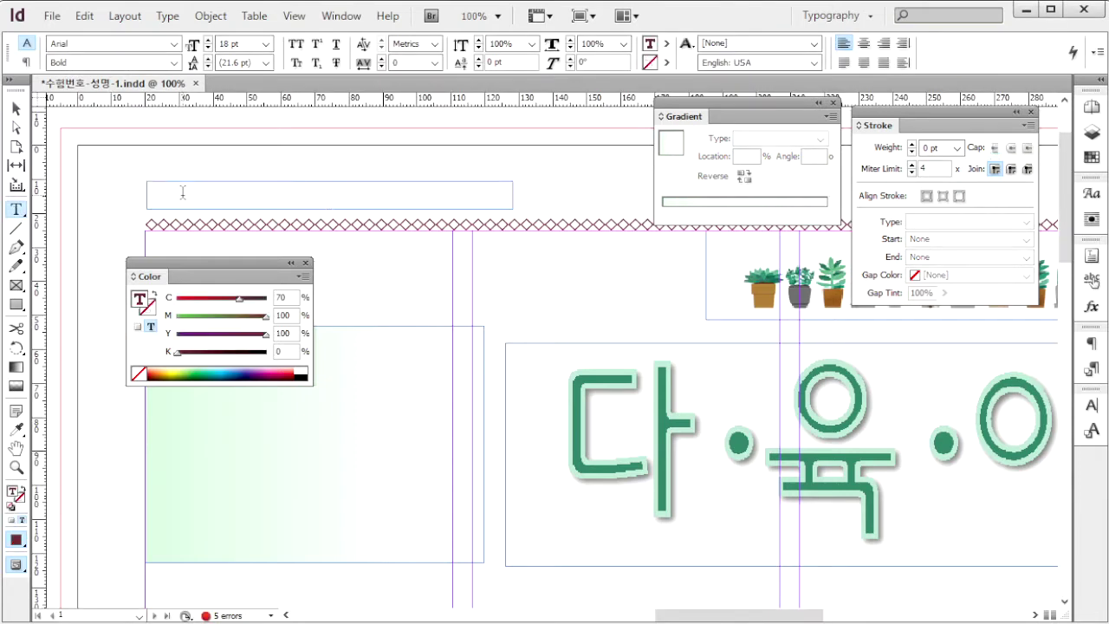
Set the type formatting to Dotum, 20 pt, C=0, M=100, Y=0, K=30, and check the header text in the reference image
{"action": "left_click", "coordinate": [87, 42]}
{"action": "key", "text": "Tab"}
{"action": "key", "text": "Tab"}
{"action": "left_click", "coordinate": [291, 296]}
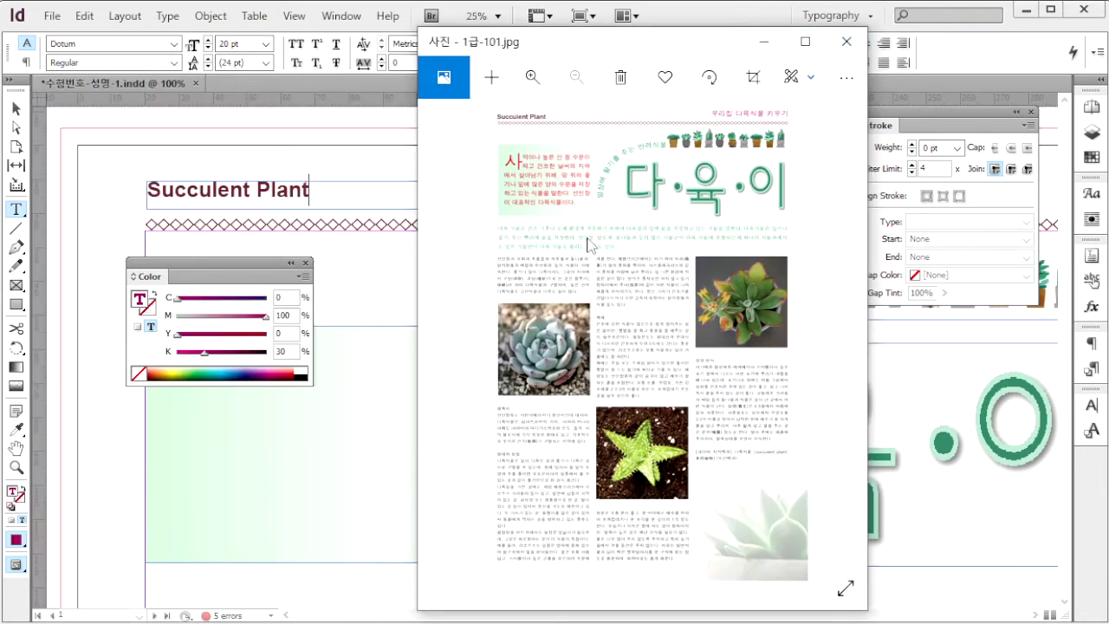
{"action": "scroll", "coordinate": [646, 286], "scroll_direction": "up", "scroll_amount": 5}
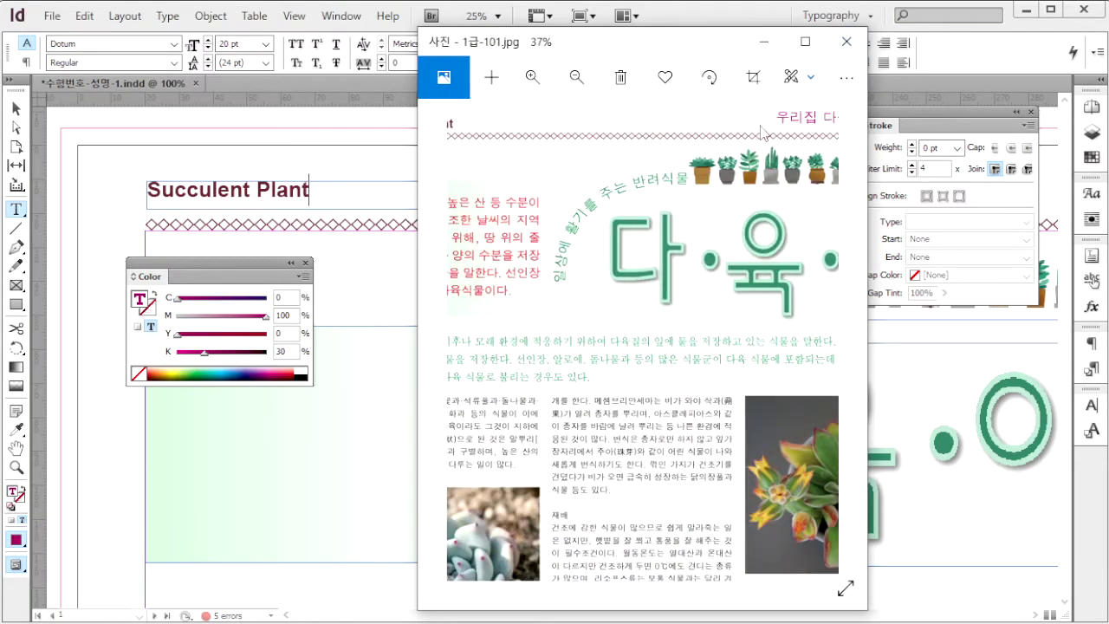
{"action": "left_click", "coordinate": [847, 42]}
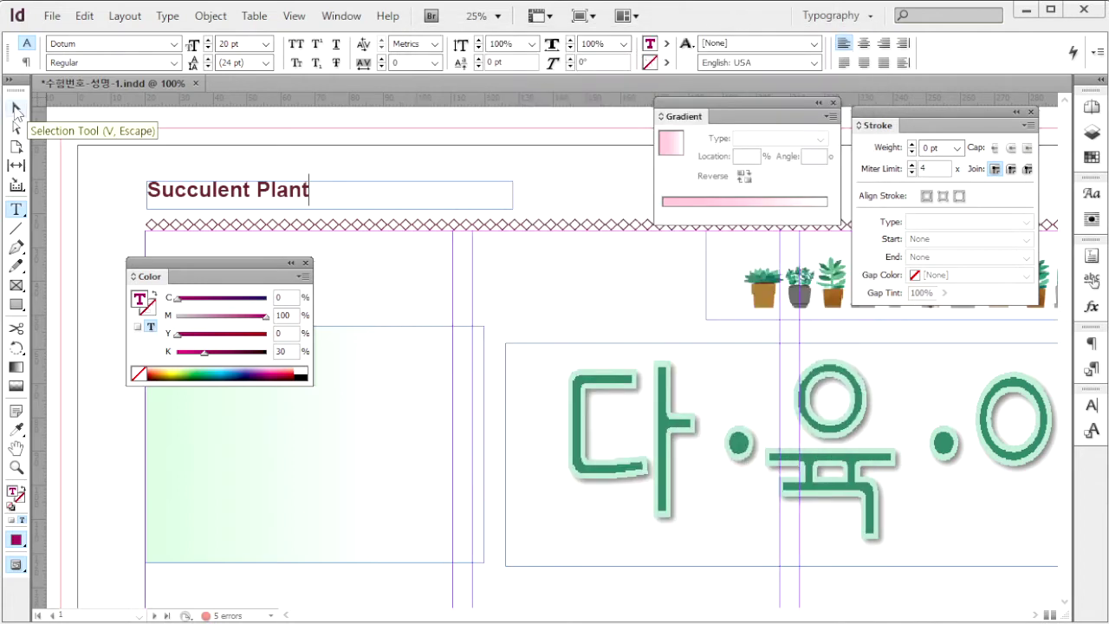
Deselect everything and set the default stroke to None for new objects
{"action": "left_click", "coordinate": [16, 108]}
{"action": "left_click", "coordinate": [180, 127]}
{"action": "left_click", "coordinate": [217, 143]}
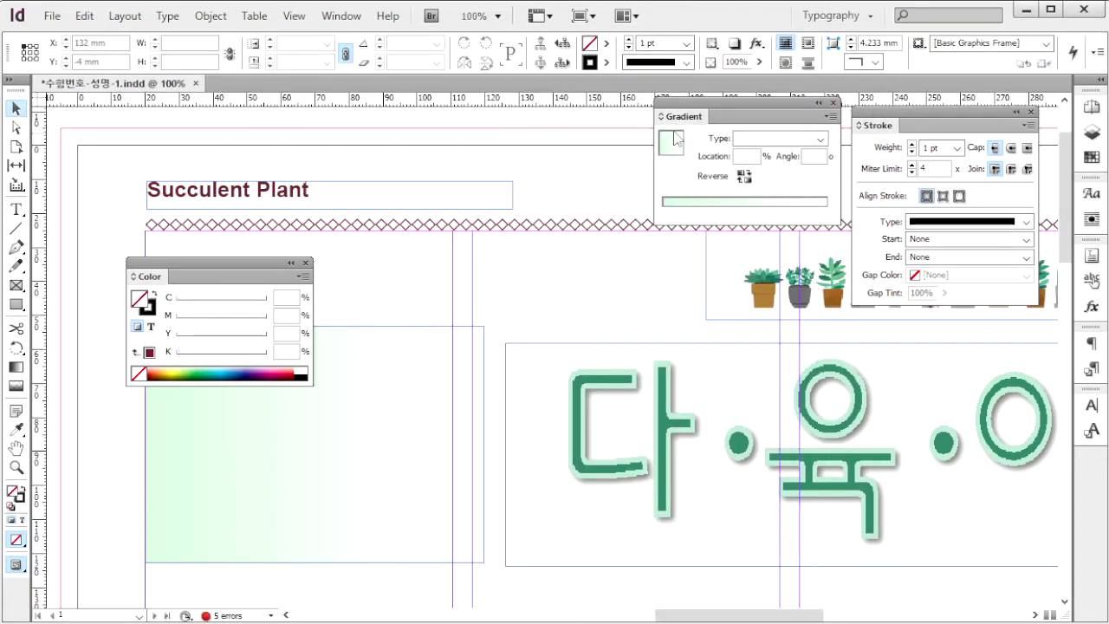
{"action": "left_click", "coordinate": [606, 62]}
{"action": "left_click", "coordinate": [612, 100]}
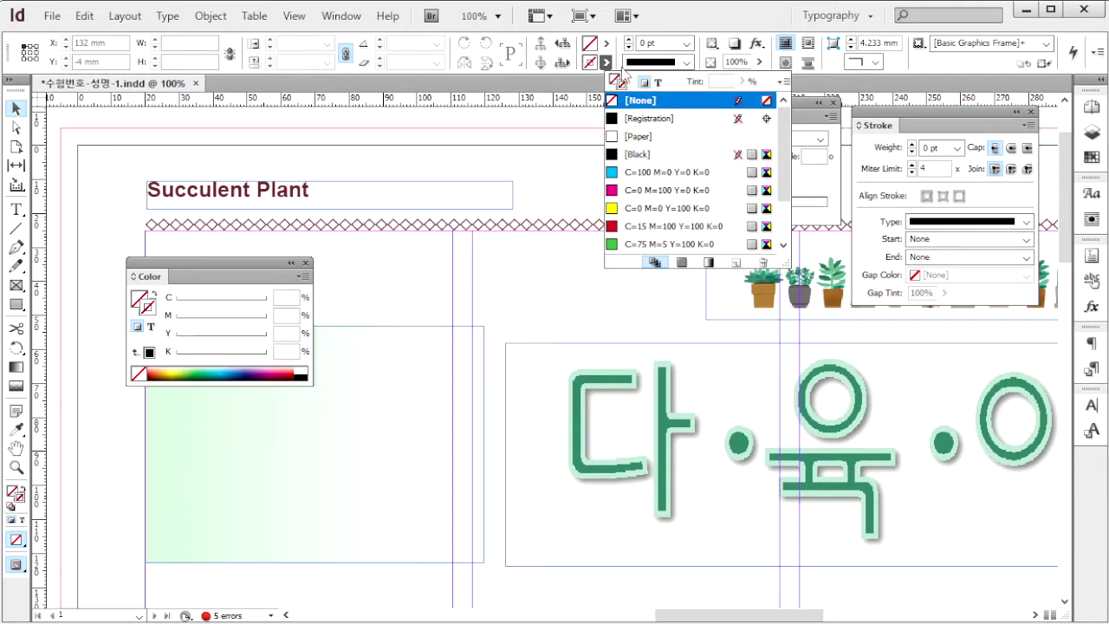
{"action": "left_click", "coordinate": [538, 176]}
Draw an open curved path about 50 mm wide and 44 mm high with the Pen tool, arching around the title's upper-left corner
{"action": "left_click", "coordinate": [16, 248]}
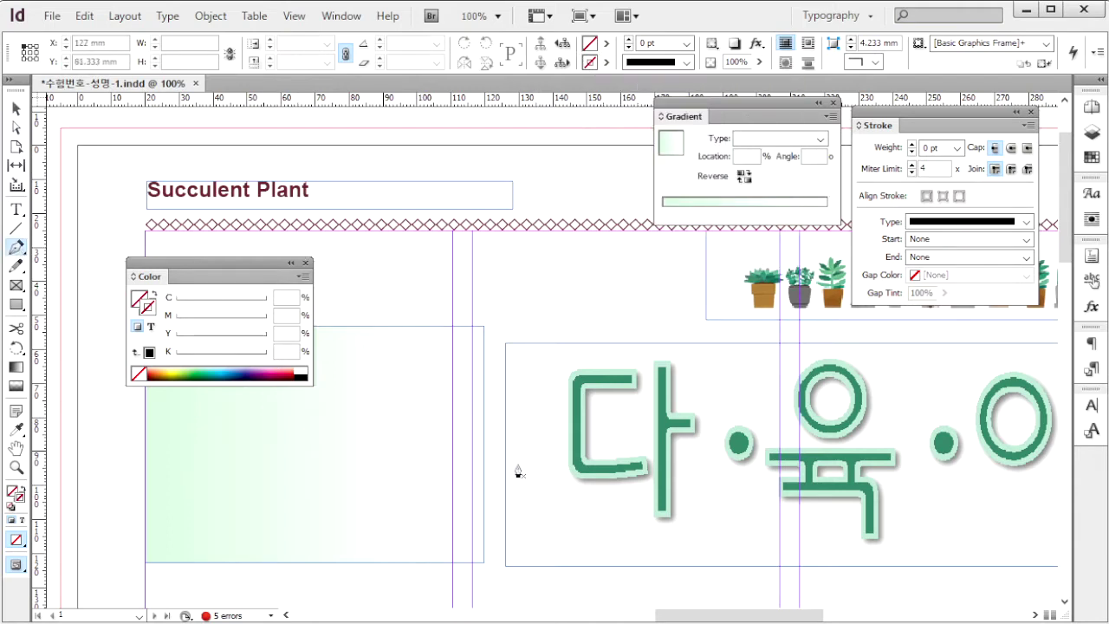
{"action": "left_click", "coordinate": [444, 395]}
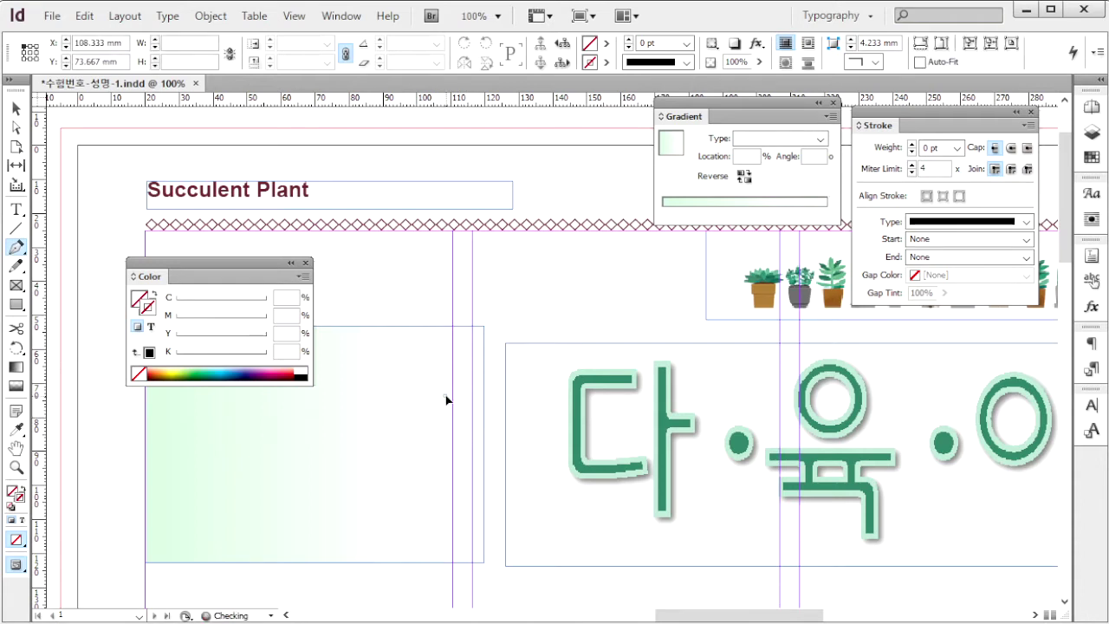
{"action": "left_click_drag", "start_coordinate": [615, 248], "coordinate": [753, 274]}
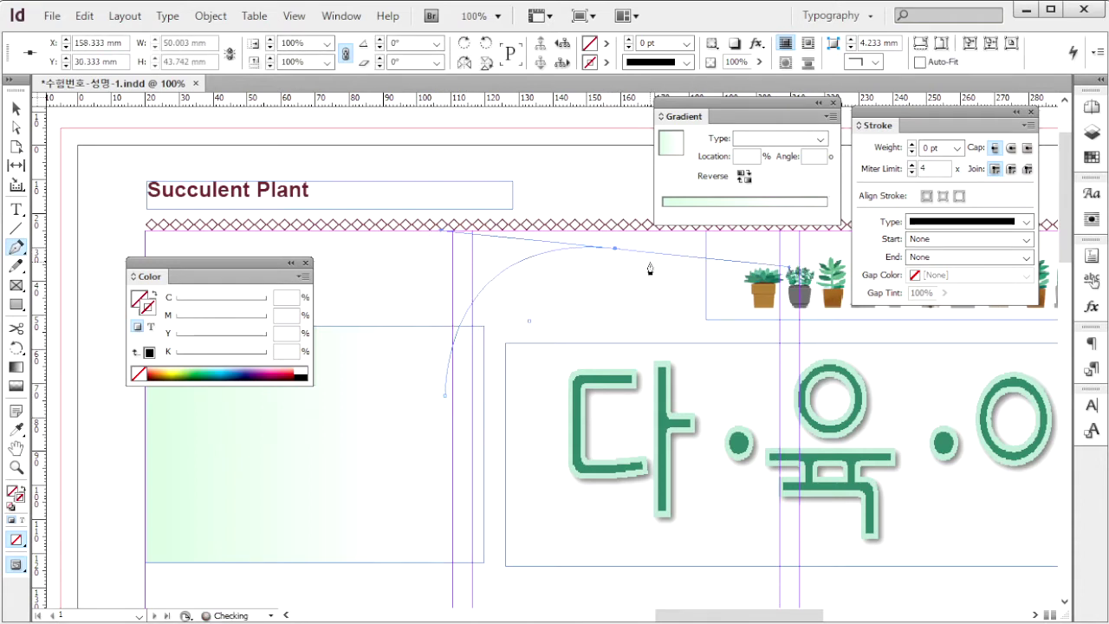
{"action": "left_click", "coordinate": [615, 251]}
Add the text "일상에 활기를 주는 반려식물" along the curved path in Dotum, 20 pt, colored C=100, M=0, Y=100, K=30
{"action": "left_click", "coordinate": [16, 211]}
{"action": "left_click", "coordinate": [93, 229]}
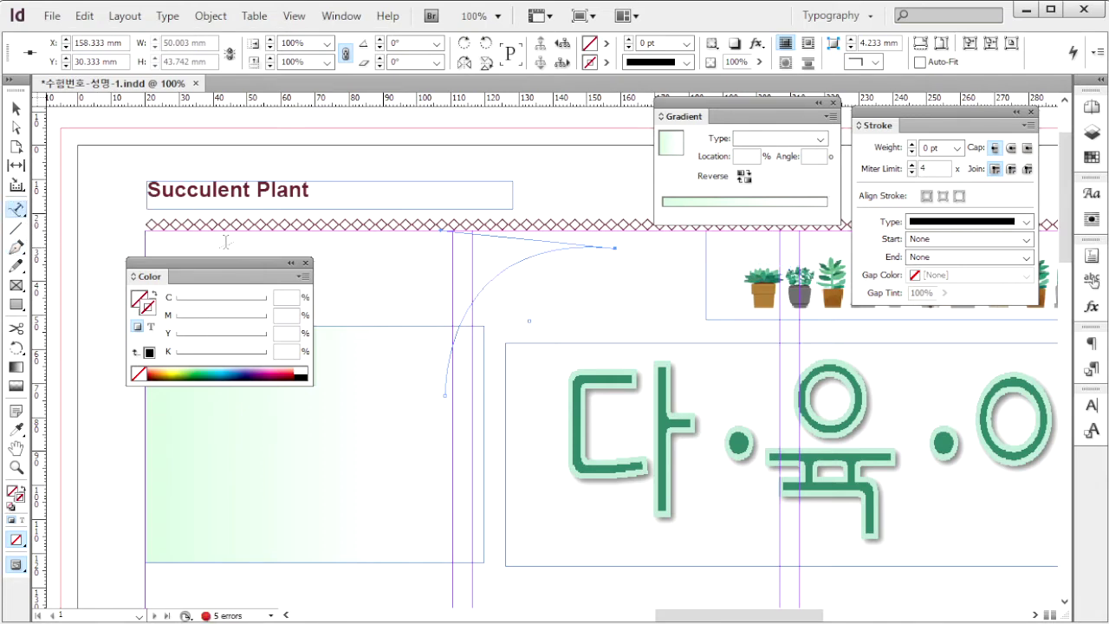
{"action": "left_click", "coordinate": [483, 285]}
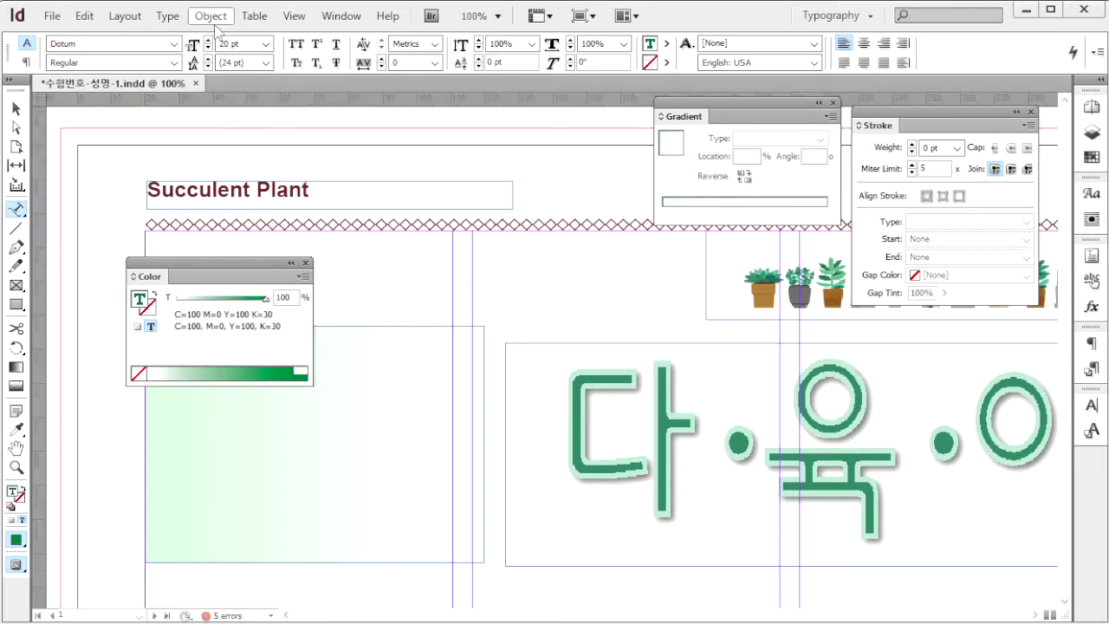
{"action": "left_click_drag", "start_coordinate": [116, 47], "coordinate": [31, 45]}
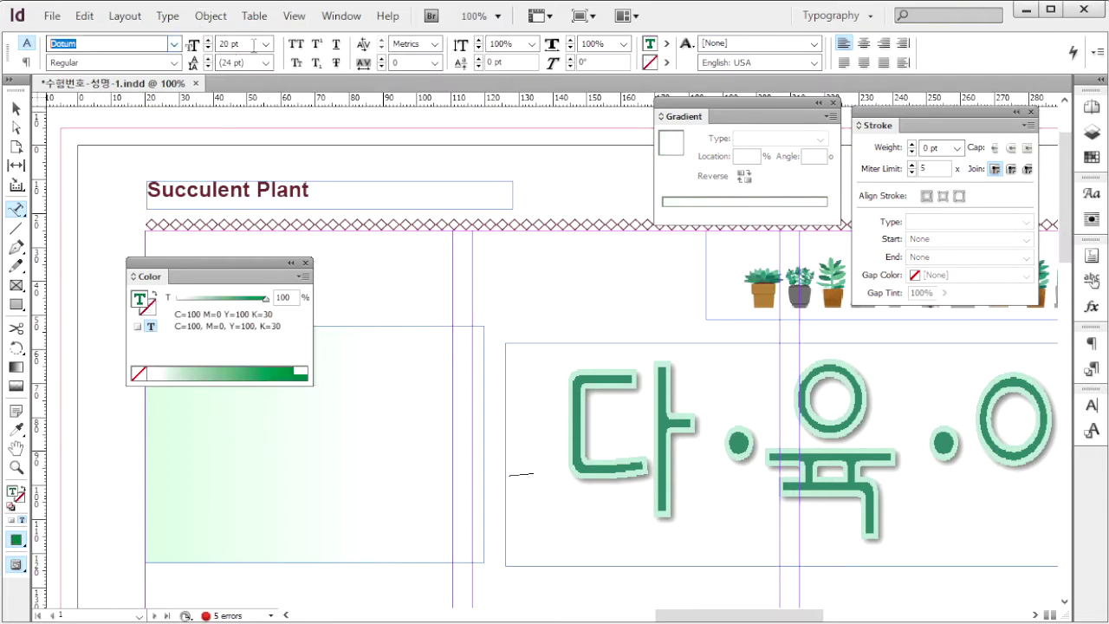
{"action": "left_click_drag", "start_coordinate": [254, 45], "coordinate": [165, 43]}
{"action": "left_click", "coordinate": [302, 276]}
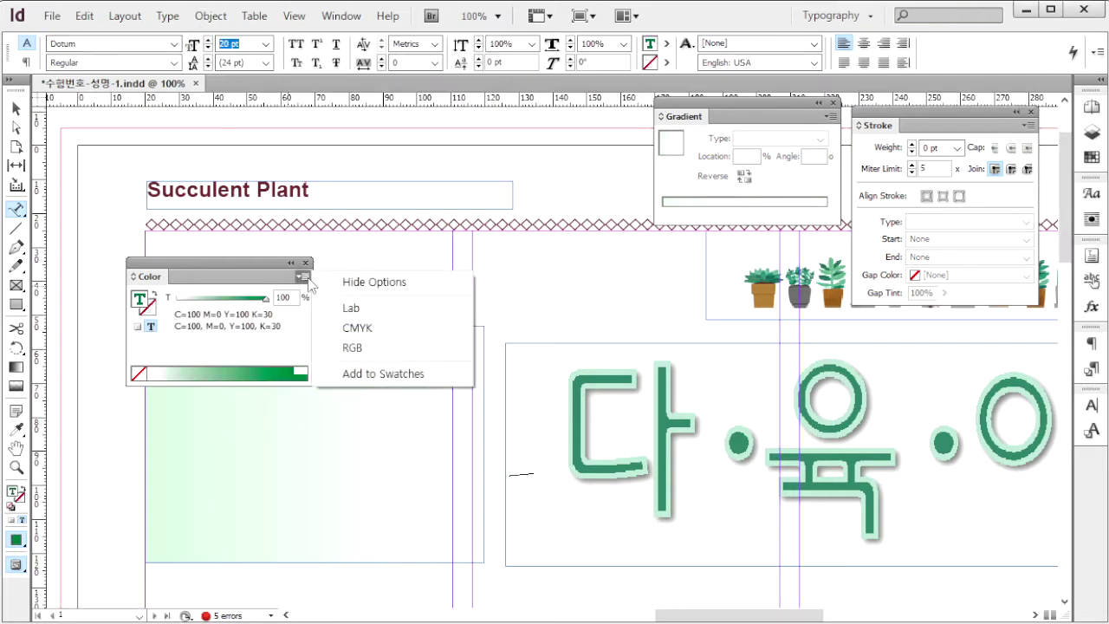
{"action": "left_click", "coordinate": [373, 332]}
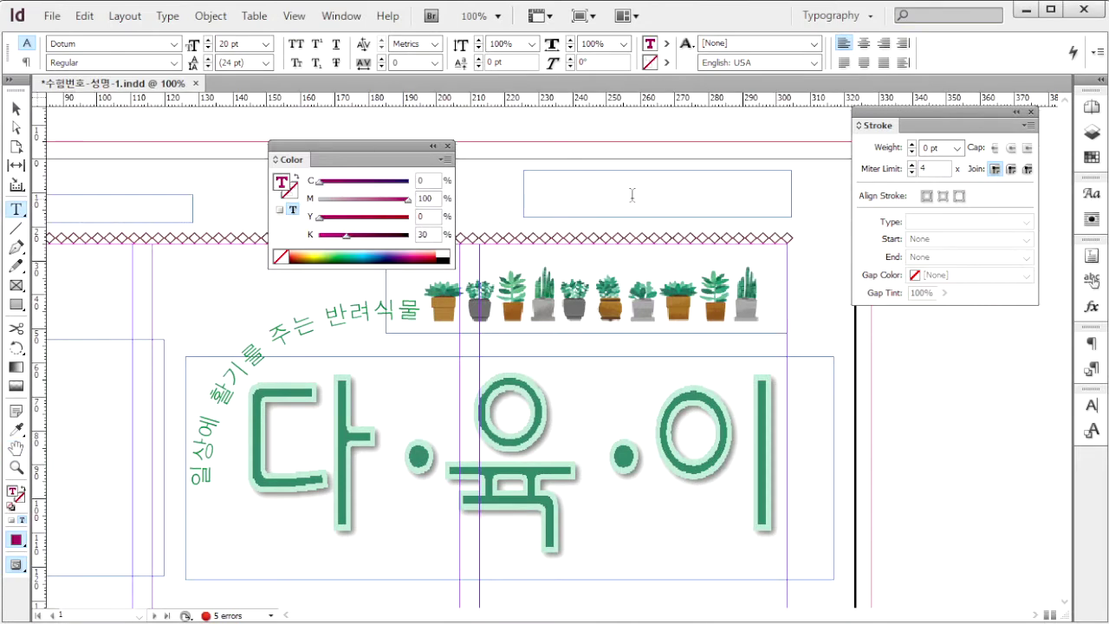
Set the header "우리집 다육식물 키우기" above the diamond line's right end in Dotum, 20 pt, colored C=0, M=100, Y=0, K=30
{"action": "left_click_drag", "start_coordinate": [632, 192], "coordinate": [457, 125]}
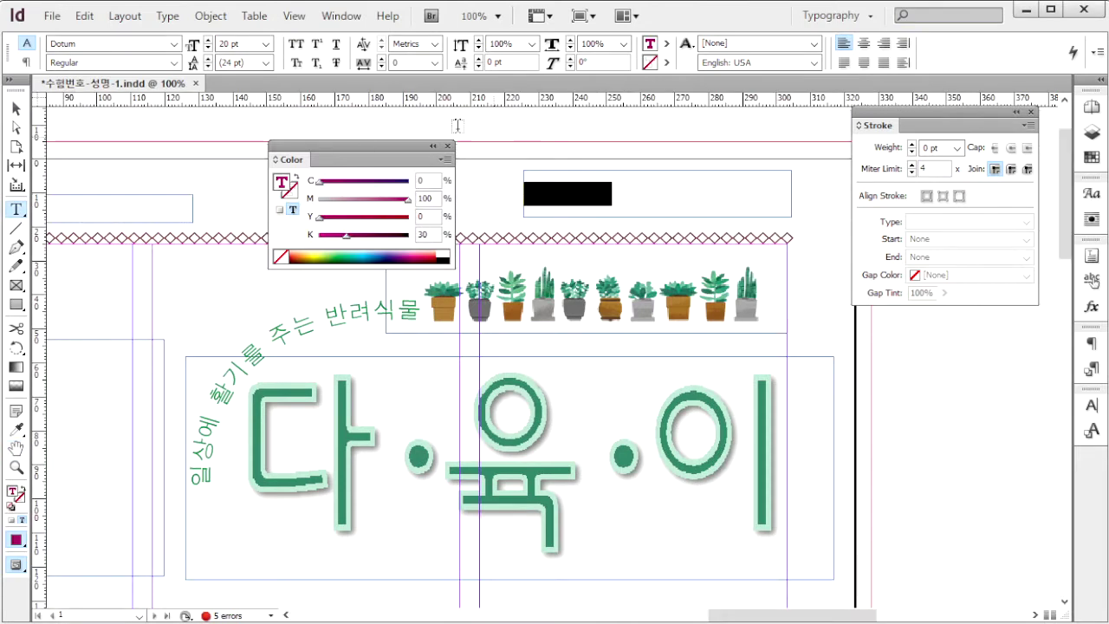
{"action": "left_click_drag", "start_coordinate": [101, 43], "coordinate": [54, 44]}
{"action": "left_click_drag", "start_coordinate": [242, 43], "coordinate": [172, 49]}
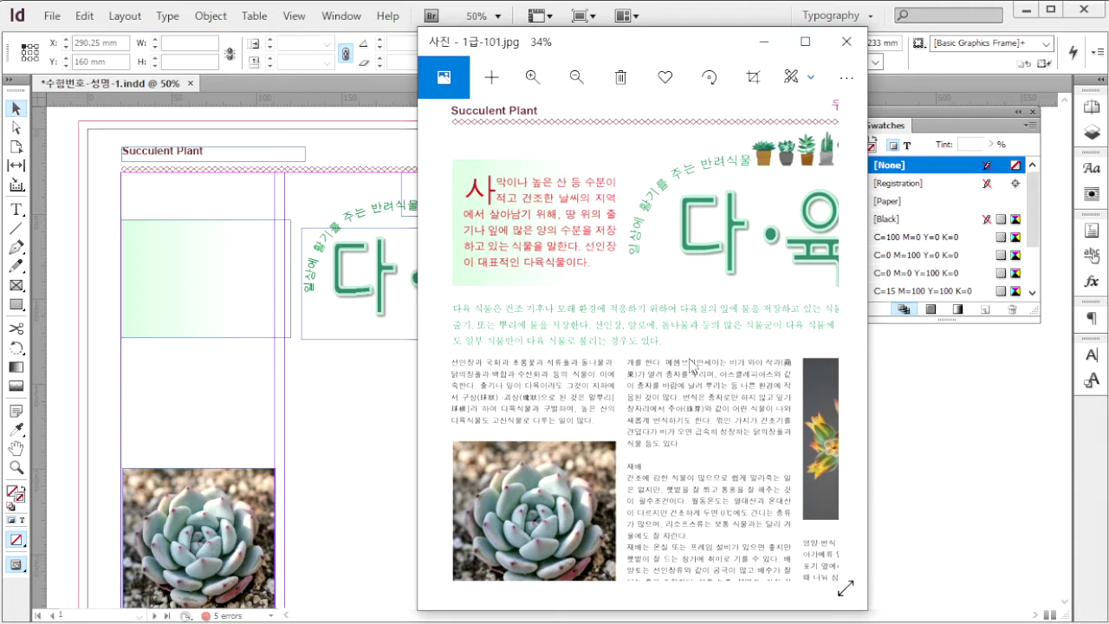
Create a paragraph style named 본문1 with Dotum Regular, size 17 pt, leading 25 pt and tracking -25
{"action": "left_click", "coordinate": [764, 41]}
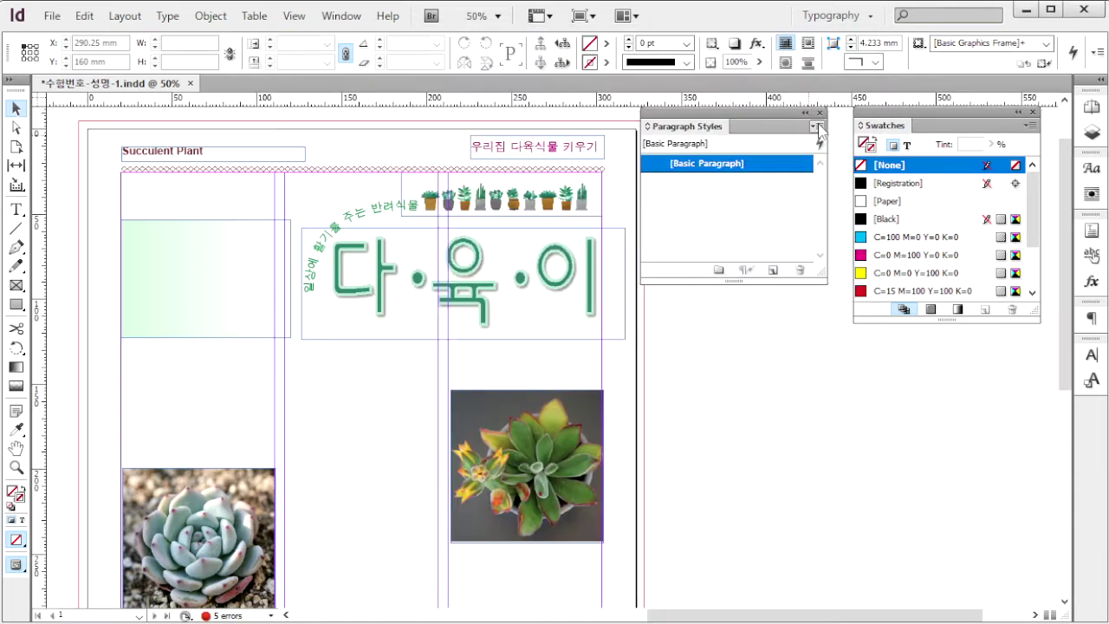
{"action": "left_click", "coordinate": [818, 127]}
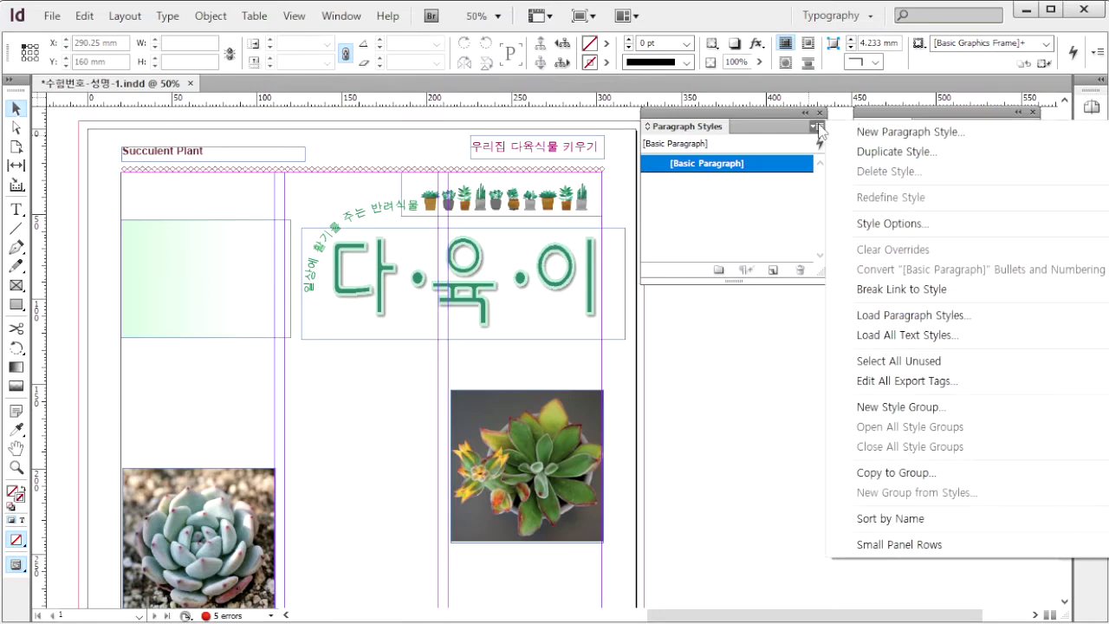
{"action": "left_click", "coordinate": [888, 135]}
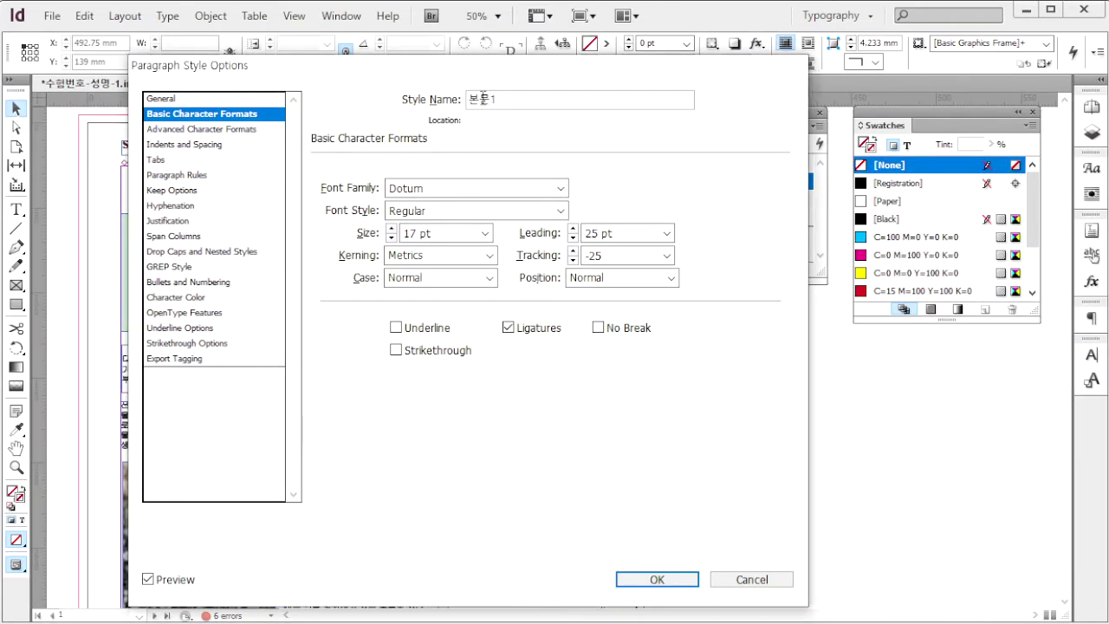
{"action": "left_click_drag", "start_coordinate": [425, 188], "coordinate": [364, 188]}
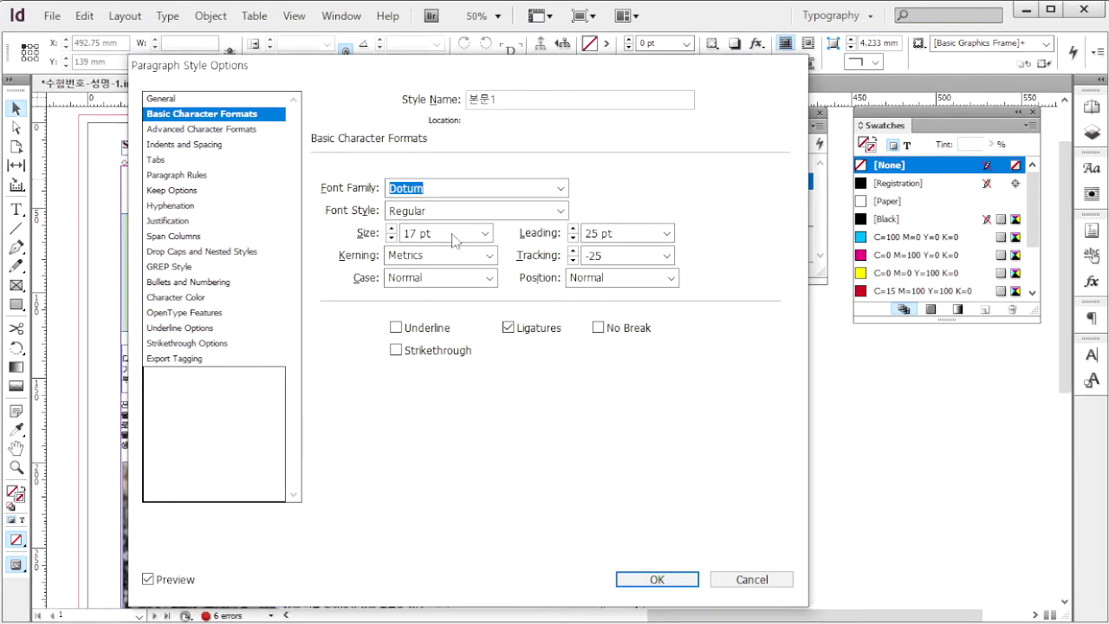
{"action": "left_click_drag", "start_coordinate": [452, 233], "coordinate": [374, 229]}
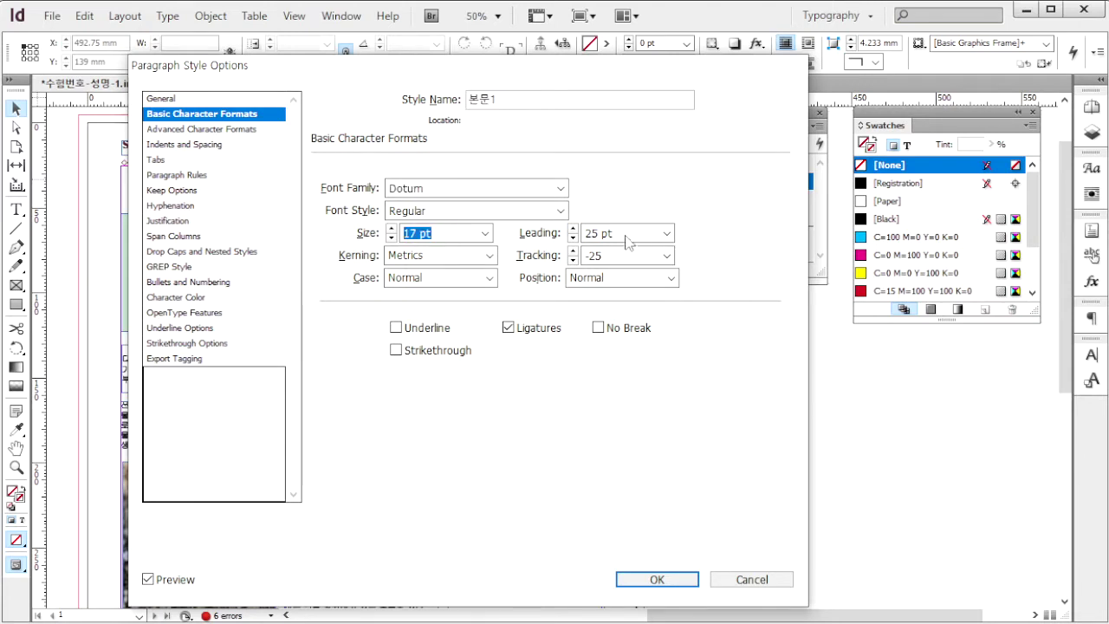
{"action": "key", "text": "Tab"}
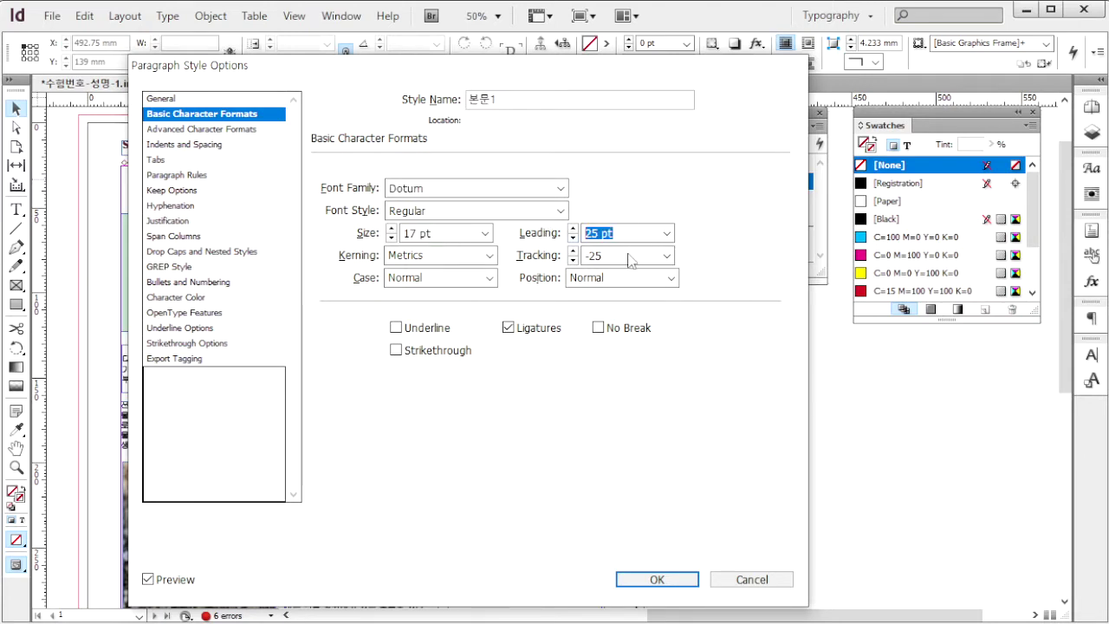
{"action": "left_click_drag", "start_coordinate": [621, 256], "coordinate": [547, 257]}
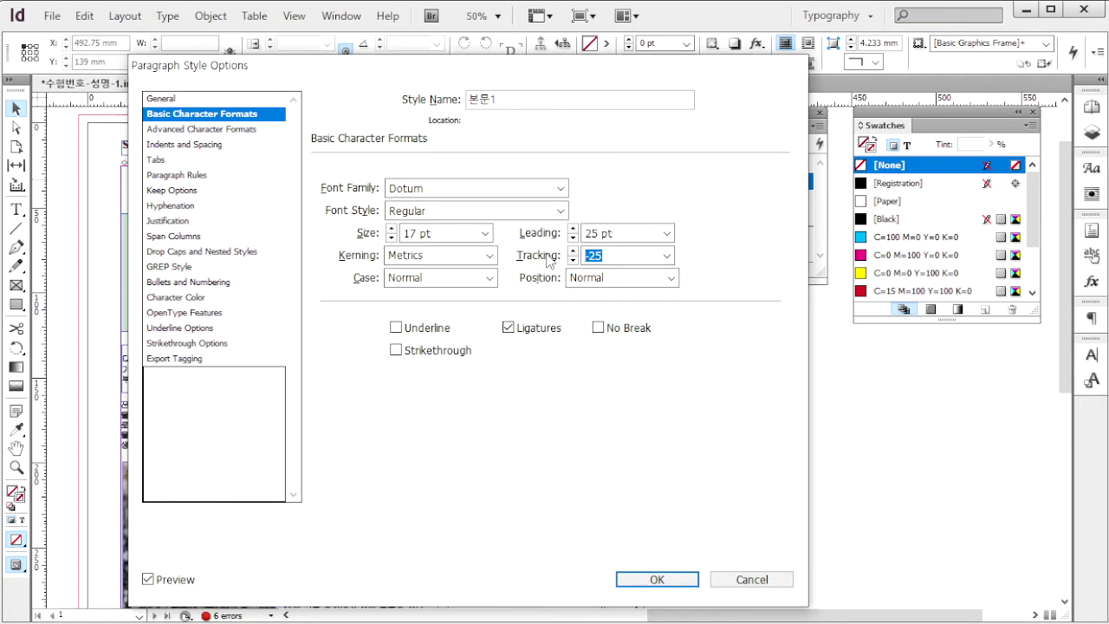
Give the 본문1 style a one-character drop cap spanning 2 lines and the character color C=0 M=100 Y=100 K=0
{"action": "left_click", "coordinate": [192, 252]}
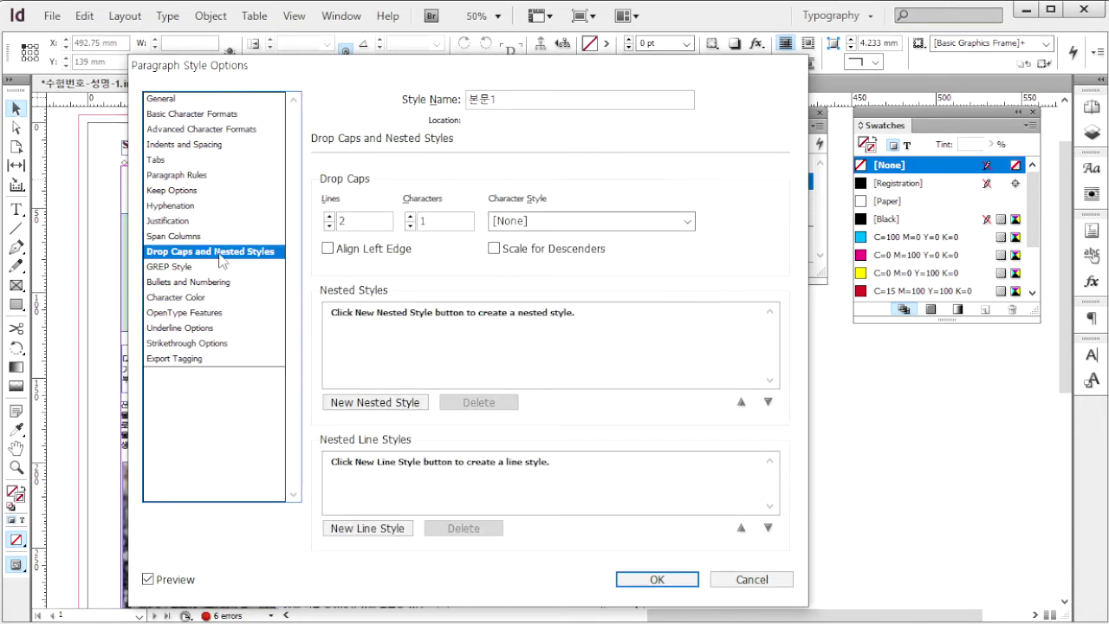
{"action": "double_click", "coordinate": [361, 220]}
{"action": "type", "text": "2"}
{"action": "left_click_drag", "start_coordinate": [360, 217], "coordinate": [303, 222]}
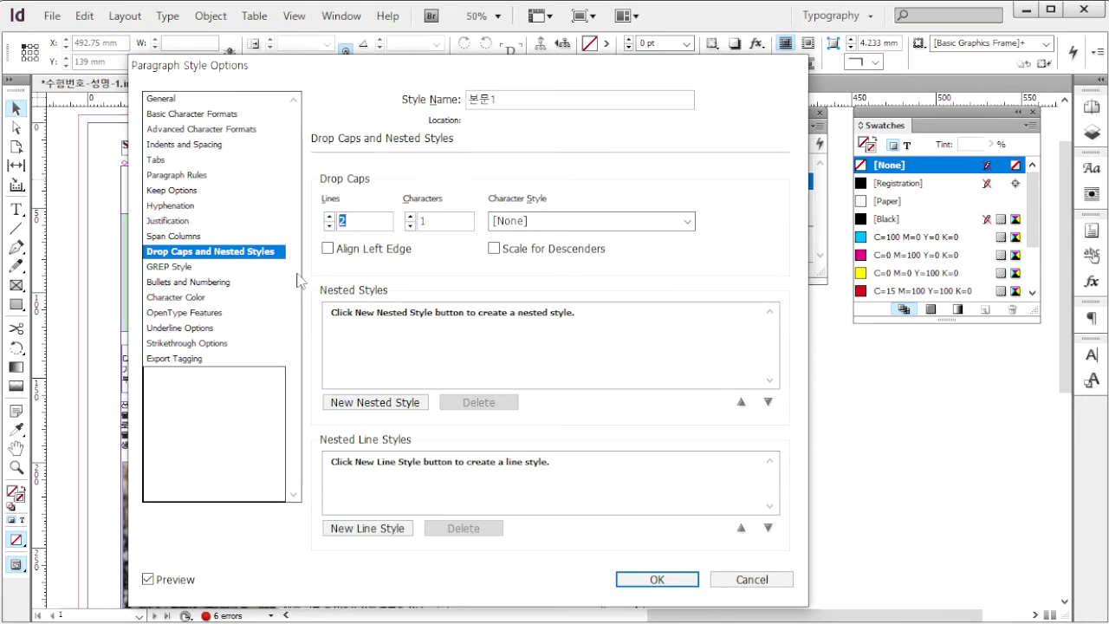
{"action": "left_click", "coordinate": [184, 298]}
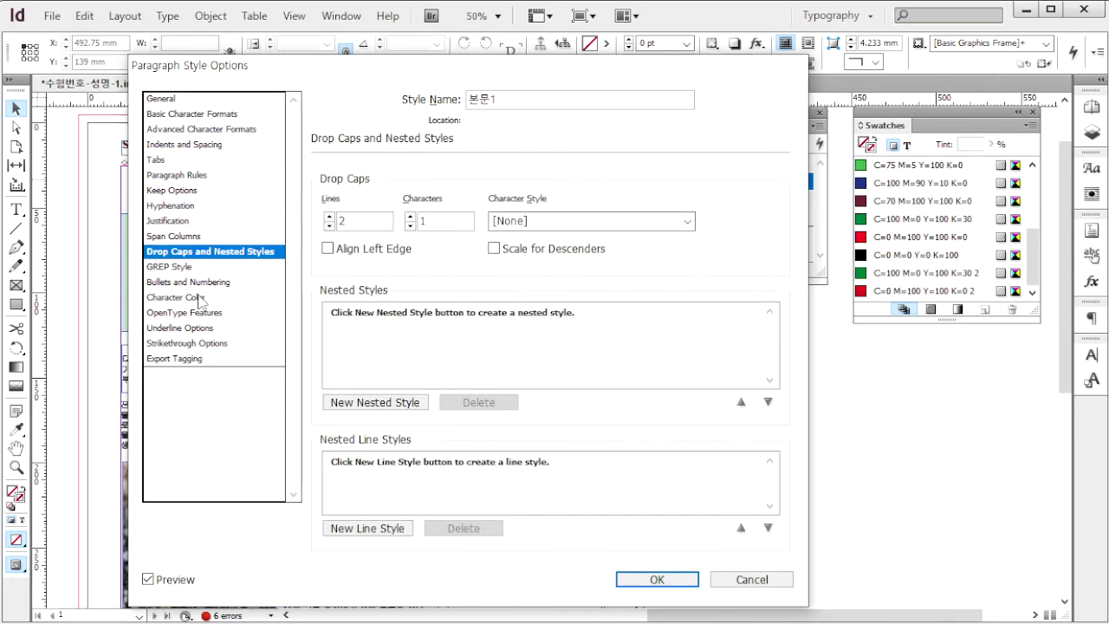
{"action": "left_click", "coordinate": [199, 298]}
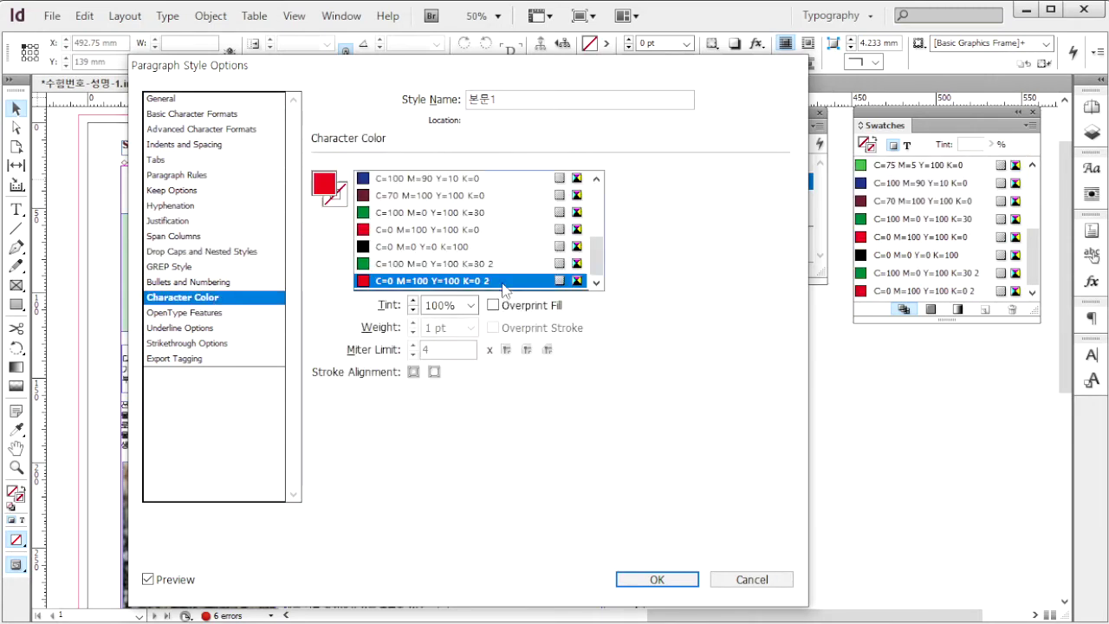
{"action": "left_click", "coordinate": [751, 580]}
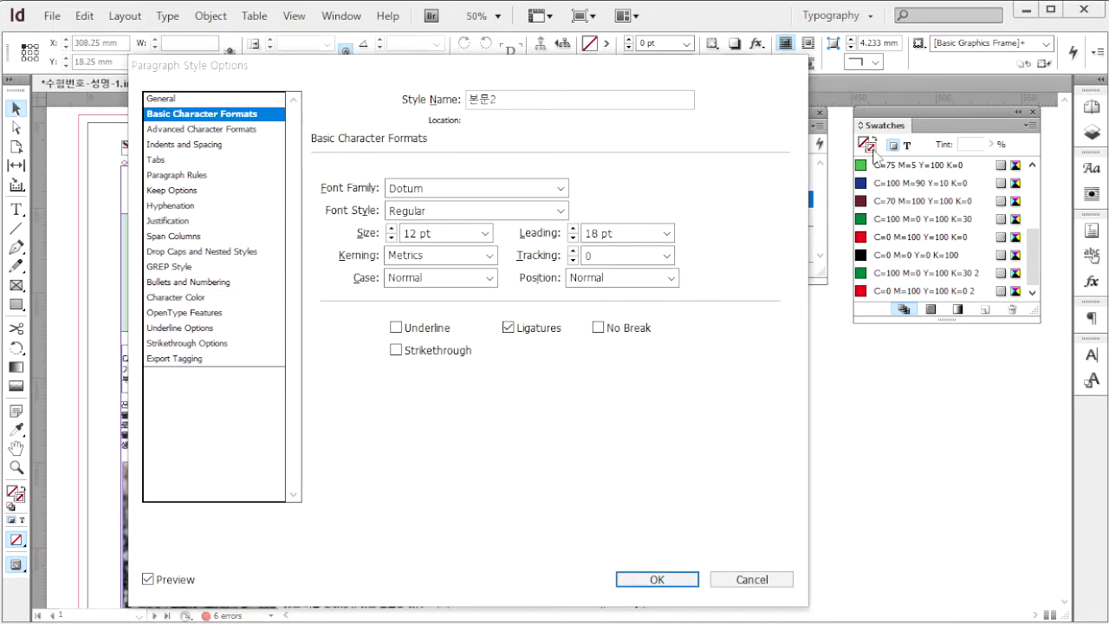
Define the paragraph style 본문2 with Dotum Regular, size 12 pt, leading 18 pt and the character color C=0 M=0 Y=0 K=100
{"action": "left_click_drag", "start_coordinate": [506, 99], "coordinate": [423, 100]}
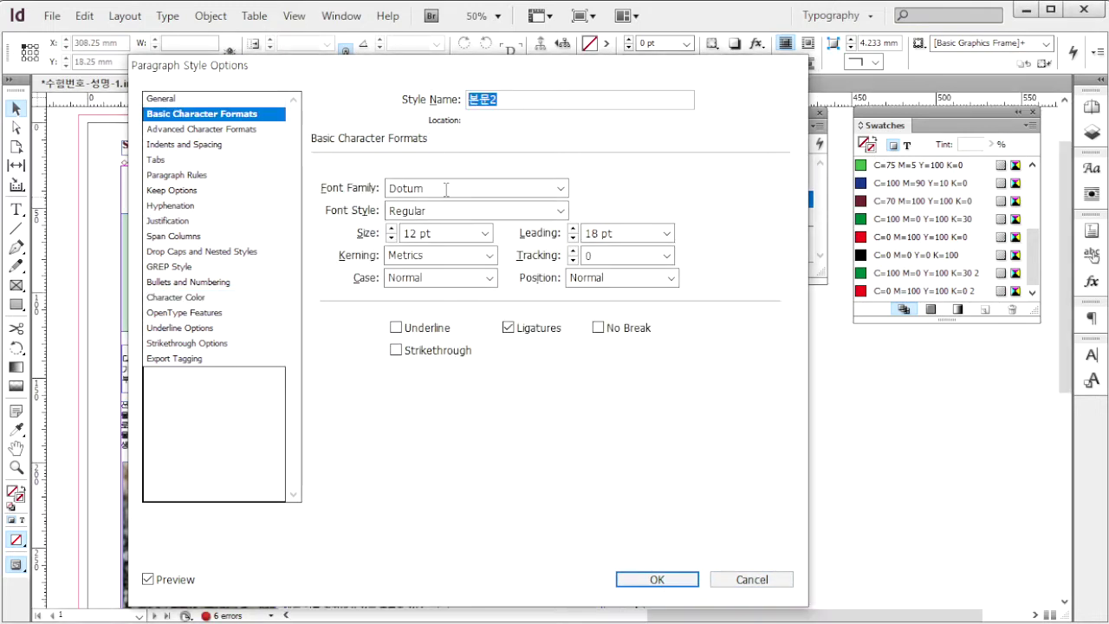
{"action": "left_click_drag", "start_coordinate": [446, 188], "coordinate": [326, 188]}
{"action": "left_click_drag", "start_coordinate": [454, 233], "coordinate": [364, 235]}
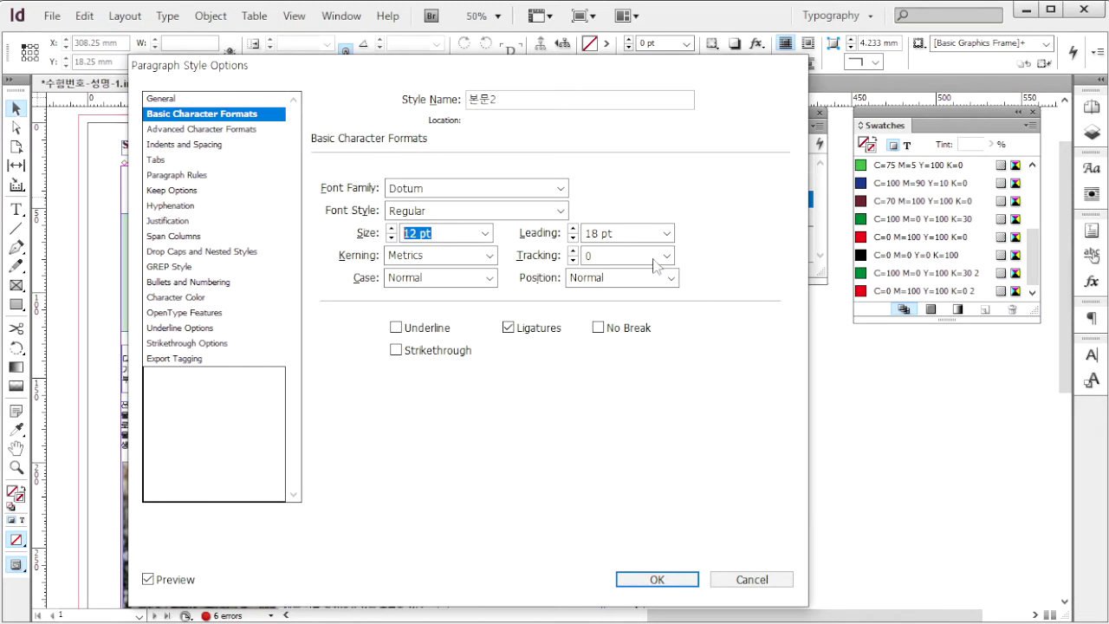
{"action": "key", "text": "Tab"}
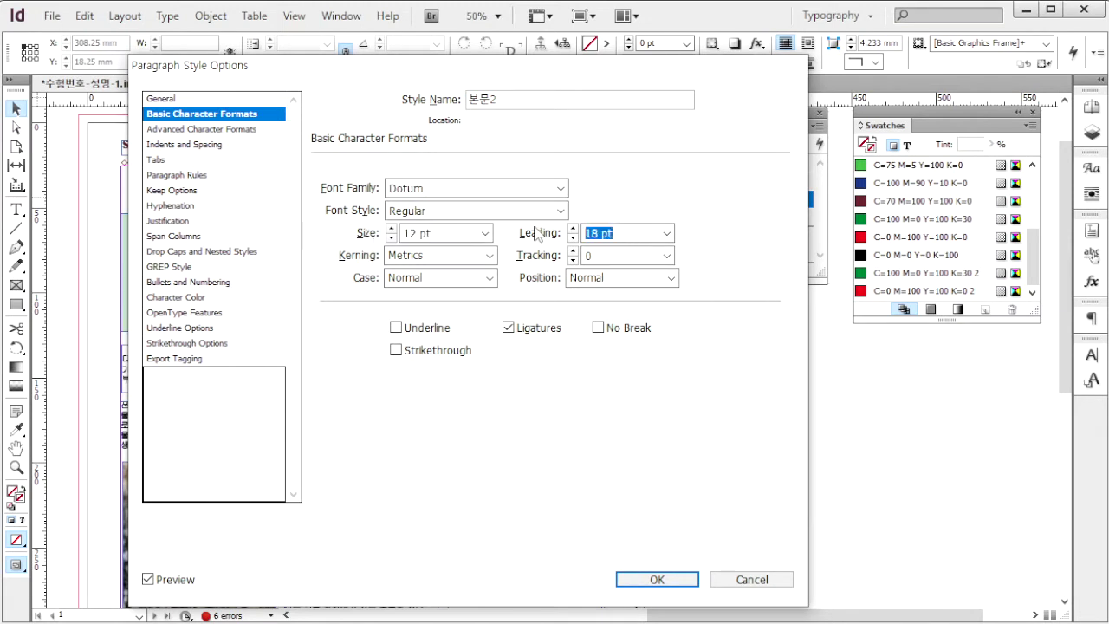
{"action": "left_click", "coordinate": [192, 299]}
{"action": "scroll", "coordinate": [495, 246], "scroll_direction": "down", "scroll_amount": 4}
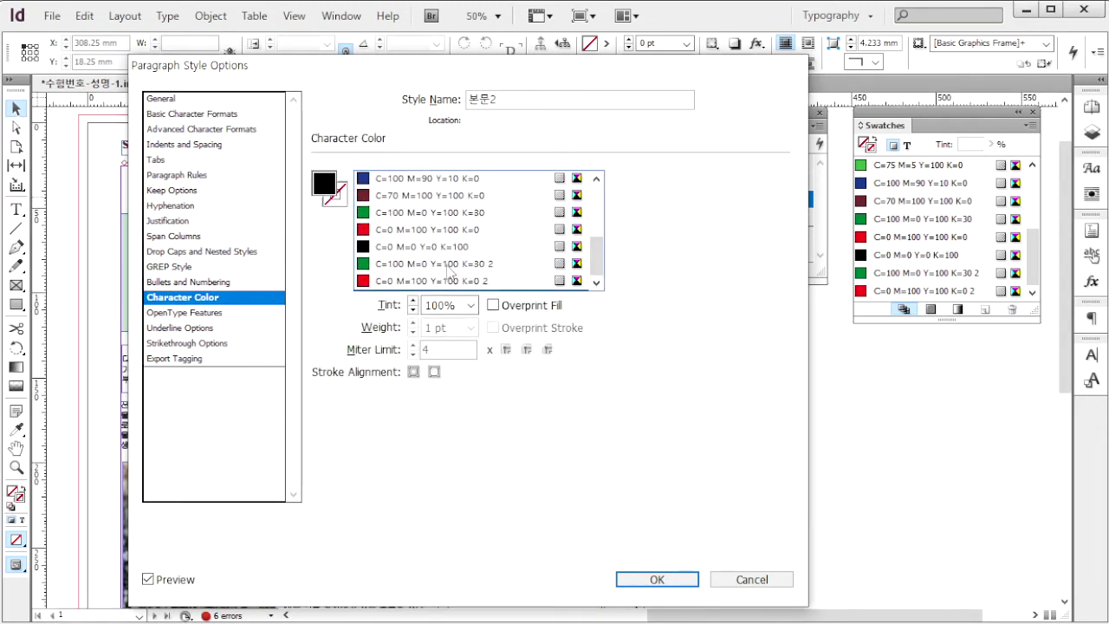
{"action": "left_click", "coordinate": [454, 248]}
{"action": "left_click", "coordinate": [684, 578]}
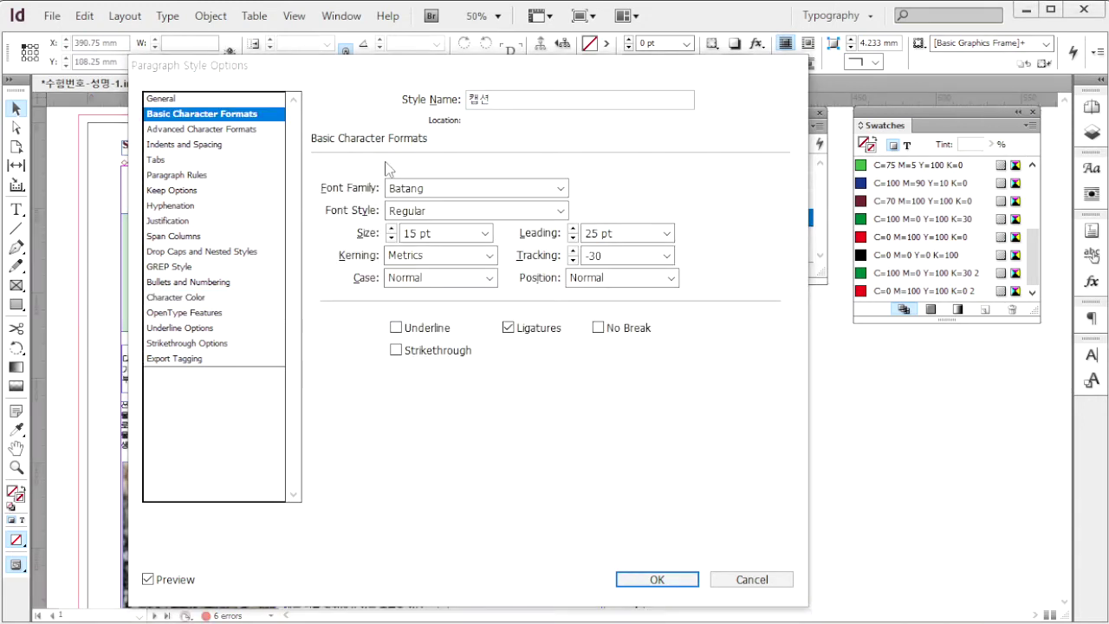
Define the paragraph style 캡션 with Batang, size 15 pt, leading 25 pt, tracking -30 and the character color C=100 M=0 Y=100 K=30
{"action": "left_click", "coordinate": [243, 100]}
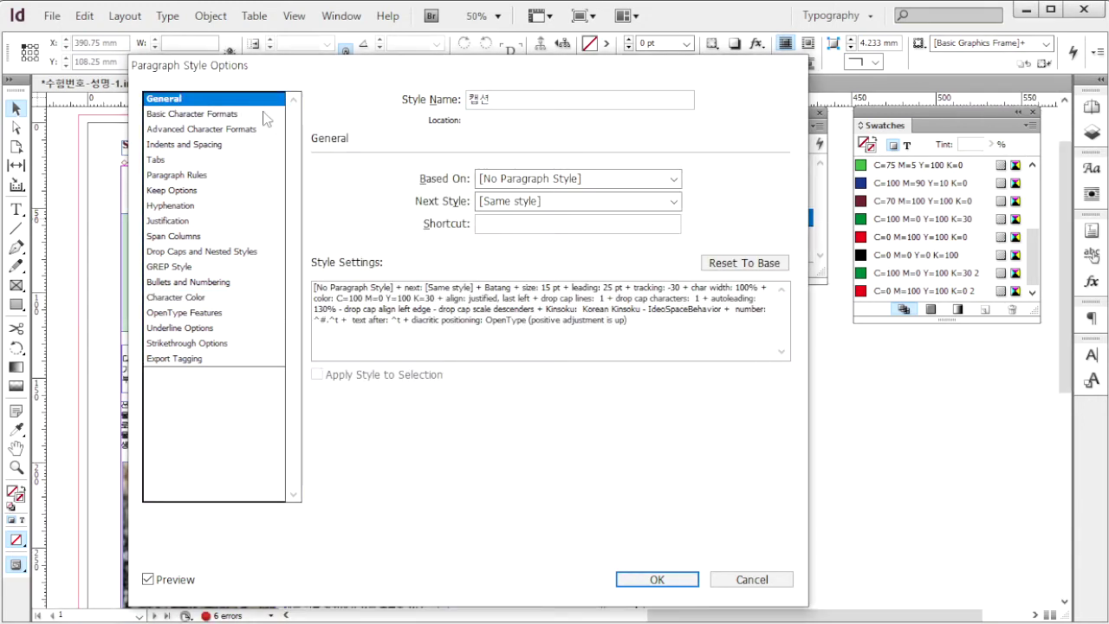
{"action": "left_click", "coordinate": [263, 113]}
{"action": "left_click_drag", "start_coordinate": [438, 189], "coordinate": [354, 189]}
{"action": "left_click_drag", "start_coordinate": [450, 235], "coordinate": [387, 234]}
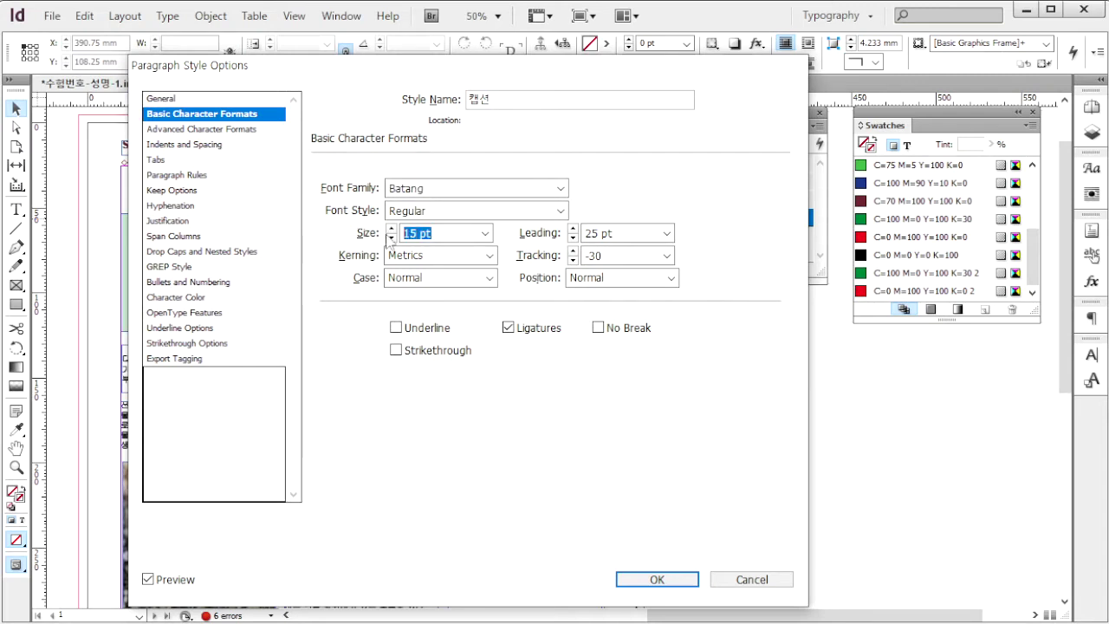
{"action": "left_click", "coordinate": [641, 234]}
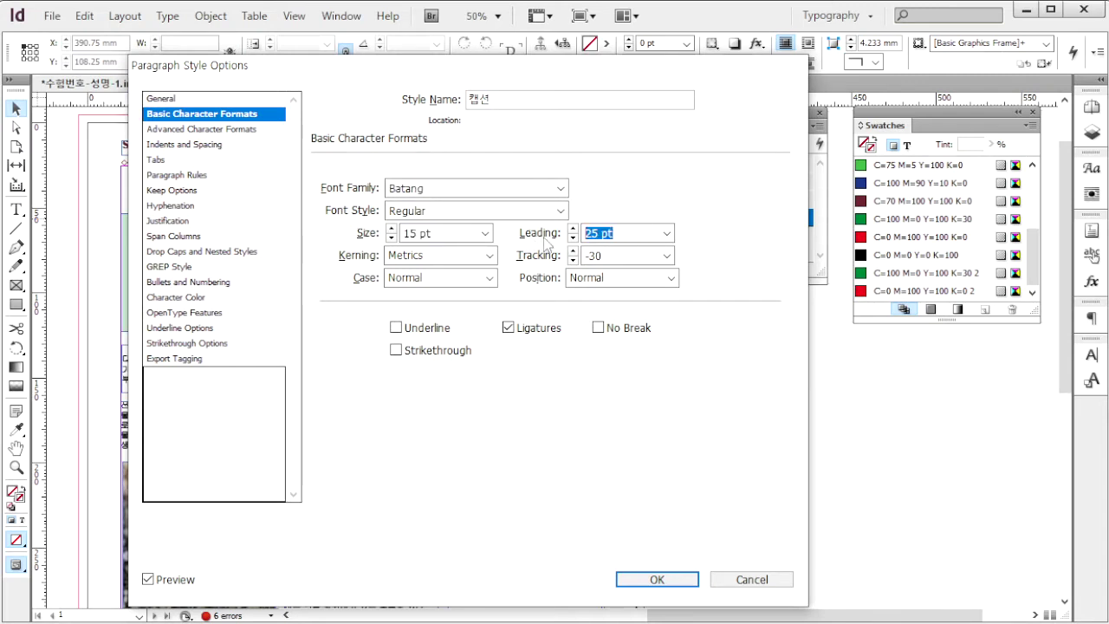
{"action": "left_click", "coordinate": [630, 256]}
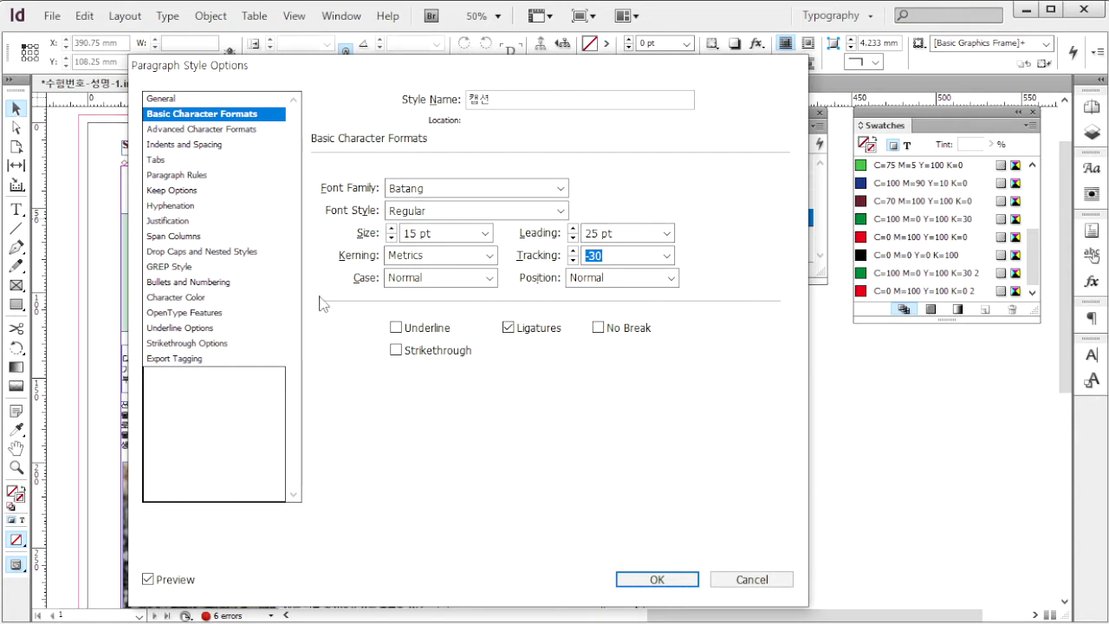
{"action": "left_click", "coordinate": [187, 299]}
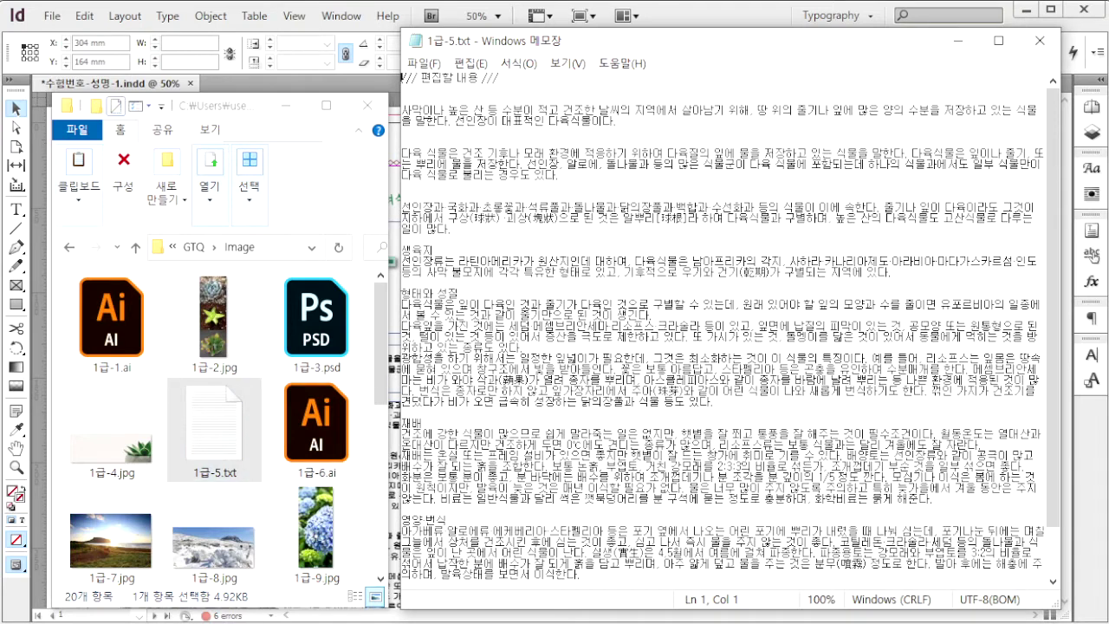
Back in InDesign, apply the 본문1 style to the gradient box text and the 캡션 style to the full-width intro paragraph below it
{"action": "key", "text": "alt+Tab"}
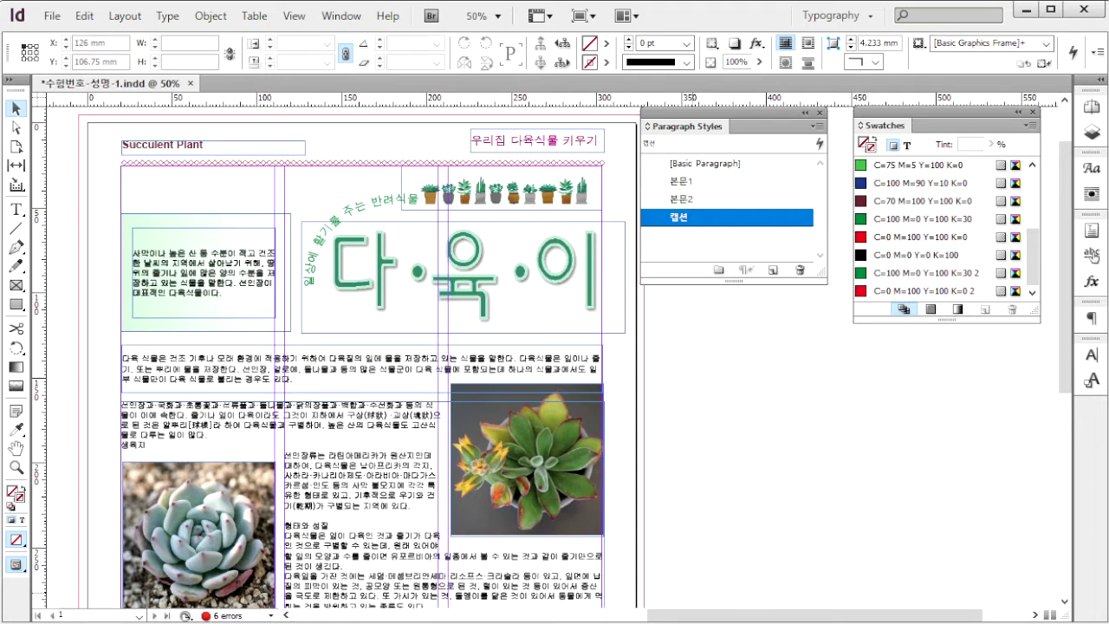
{"action": "left_click", "coordinate": [217, 265]}
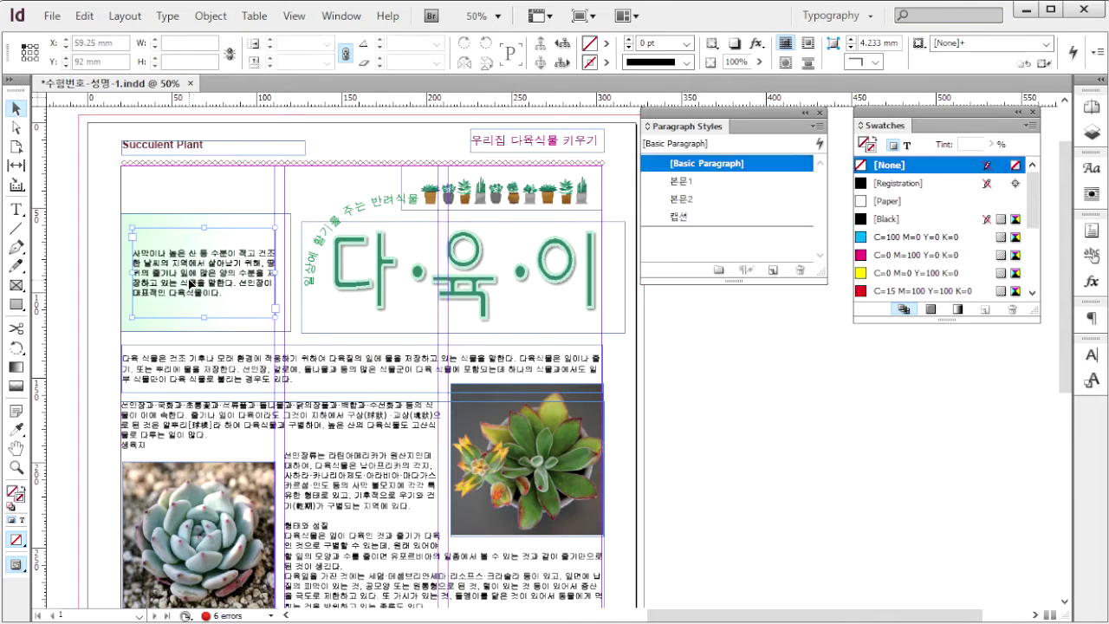
{"action": "left_click", "coordinate": [741, 183]}
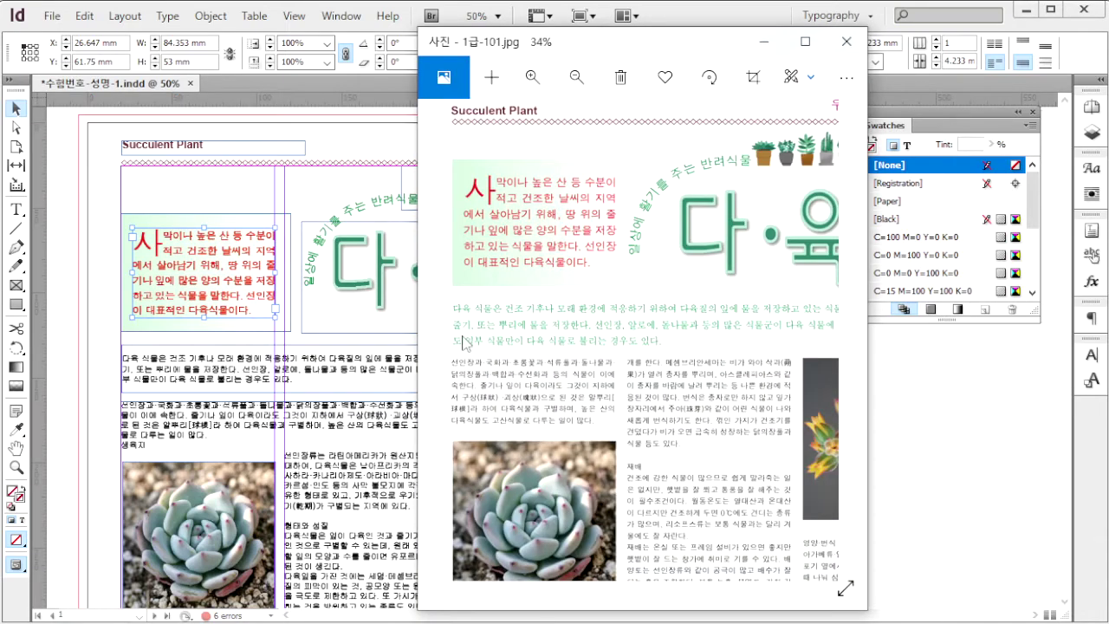
{"action": "left_click", "coordinate": [241, 367]}
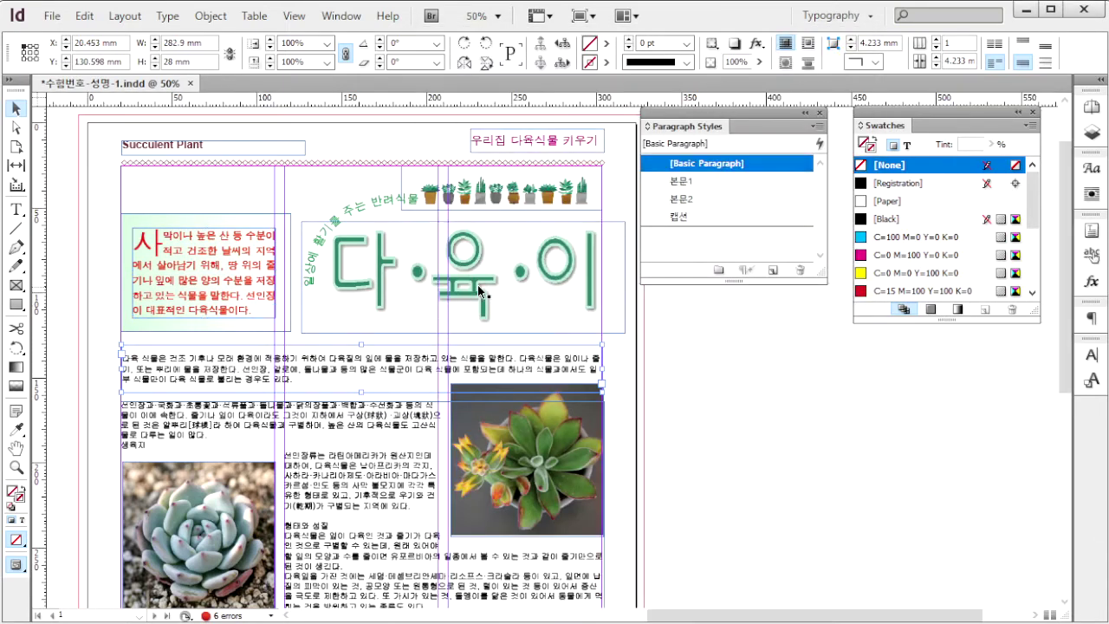
{"action": "left_click", "coordinate": [719, 217]}
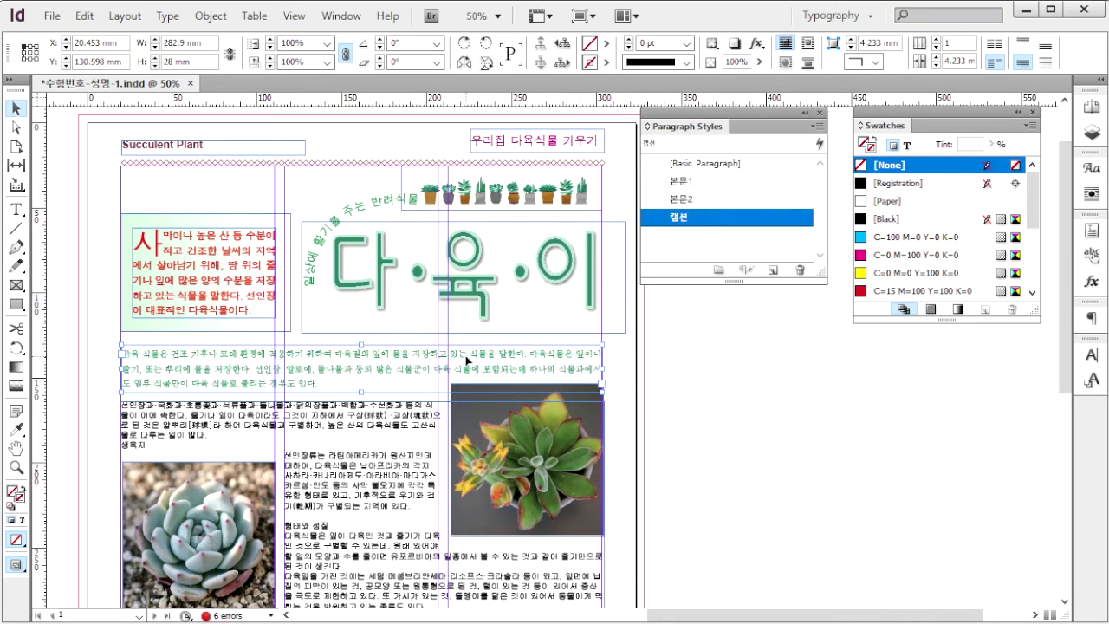
Divide the main body text frame below the intro paragraph into 3 columns
{"action": "left_click", "coordinate": [394, 421]}
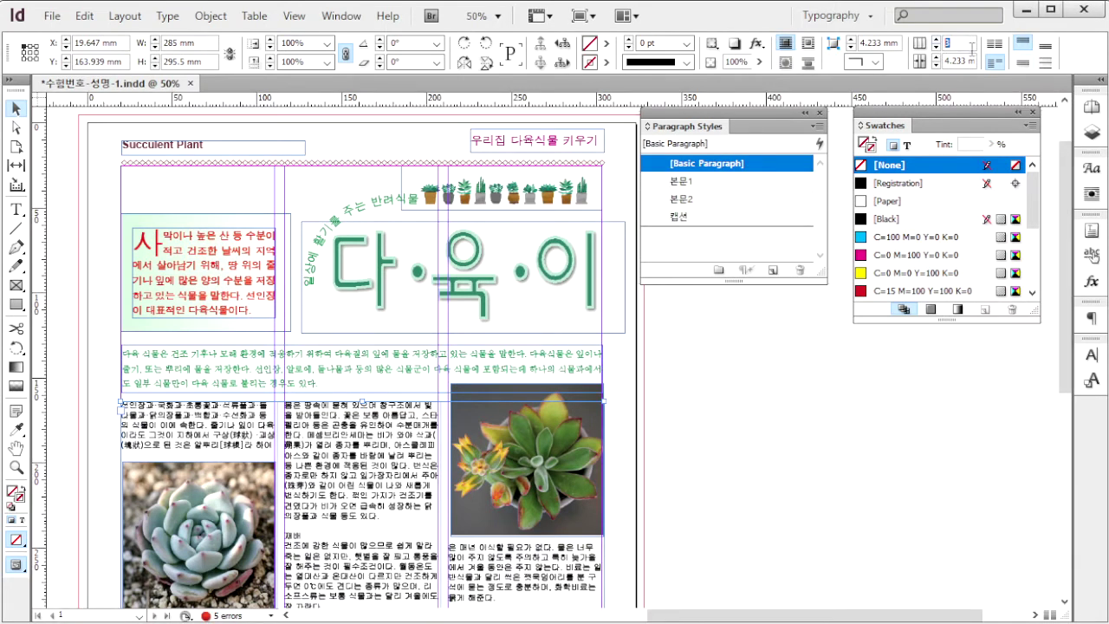
Set the main body text frame's column gutter to 6 mm and apply the 본문2 paragraph style to it
{"action": "double_click", "coordinate": [975, 61]}
{"action": "type", "text": "6"}
{"action": "key", "text": "Return"}
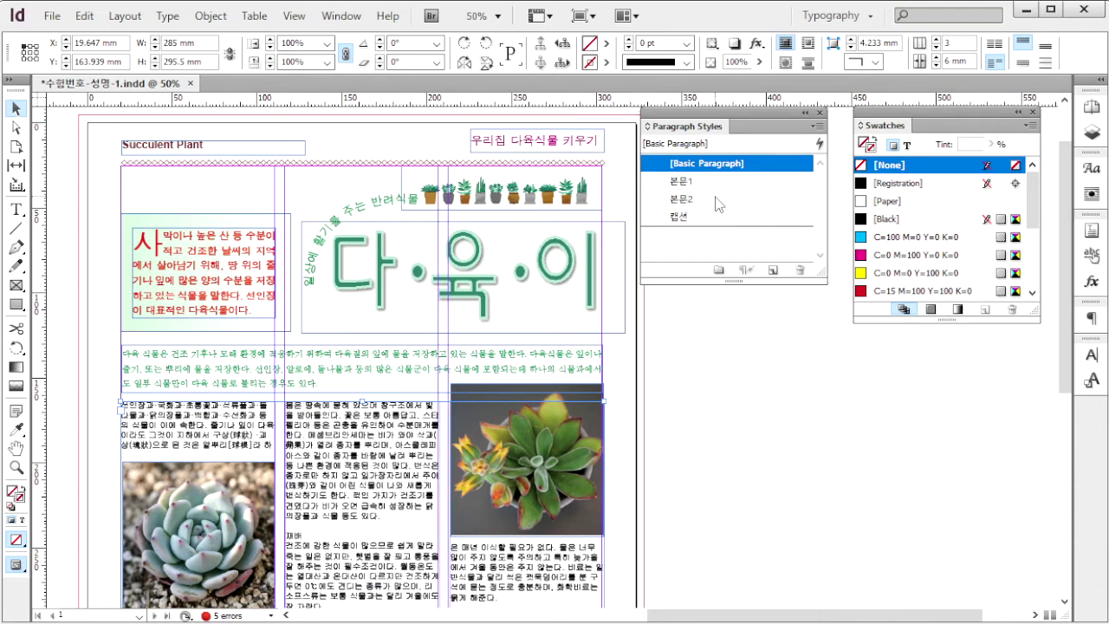
{"action": "left_click", "coordinate": [717, 201]}
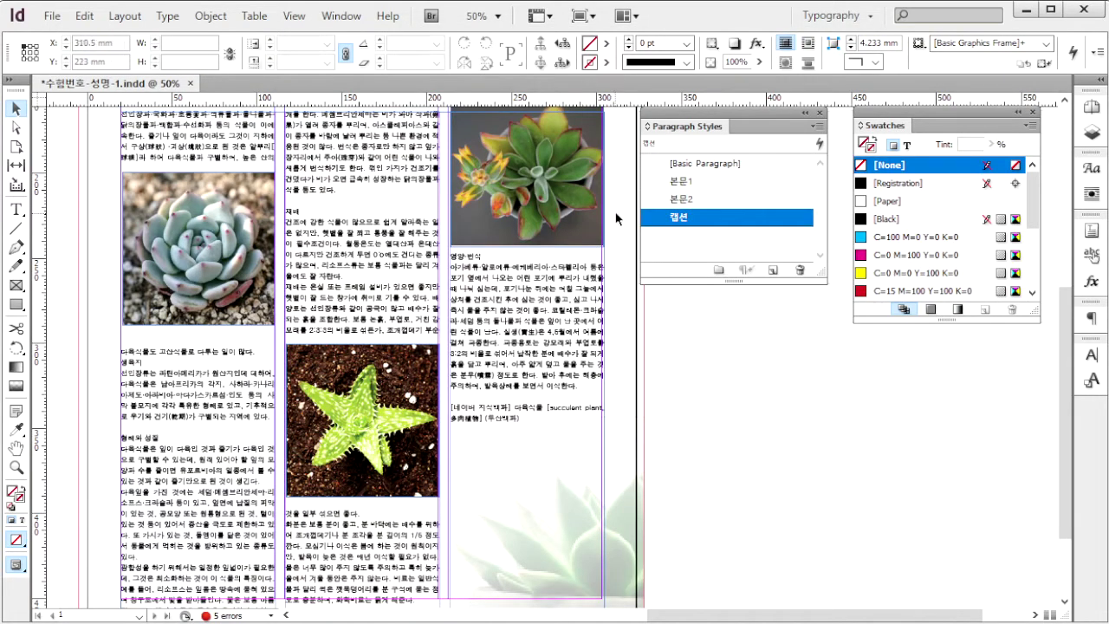
Save the document and export it as the Adobe PDF (Print) file 수험번호-성명-1 with all printer's marks
{"action": "key", "text": "ctrl+s"}
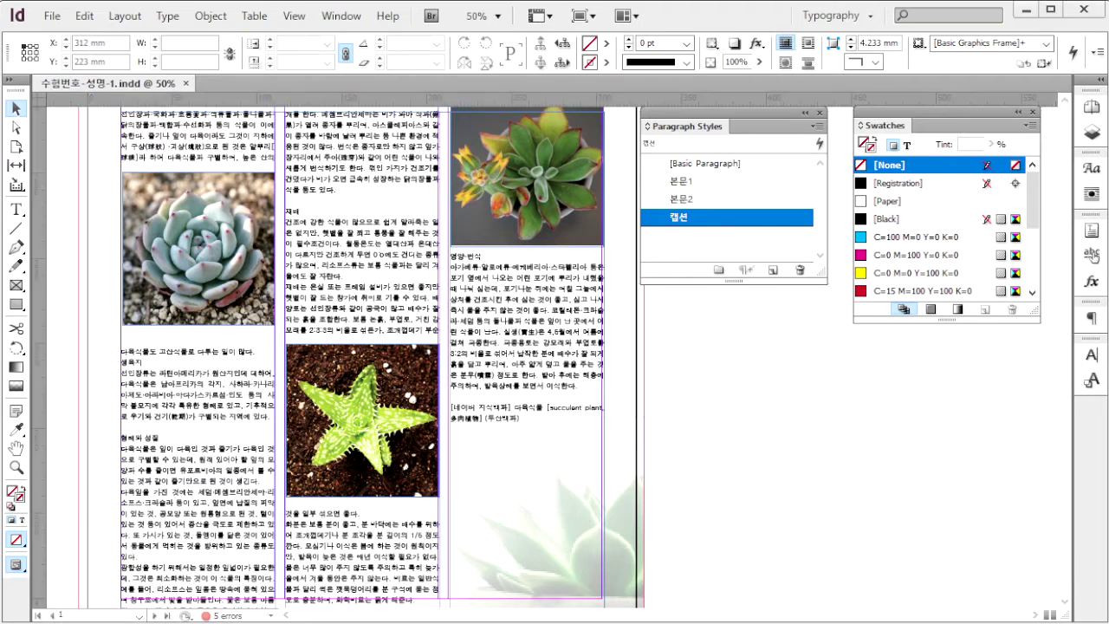
{"action": "key", "text": "ctrl+e"}
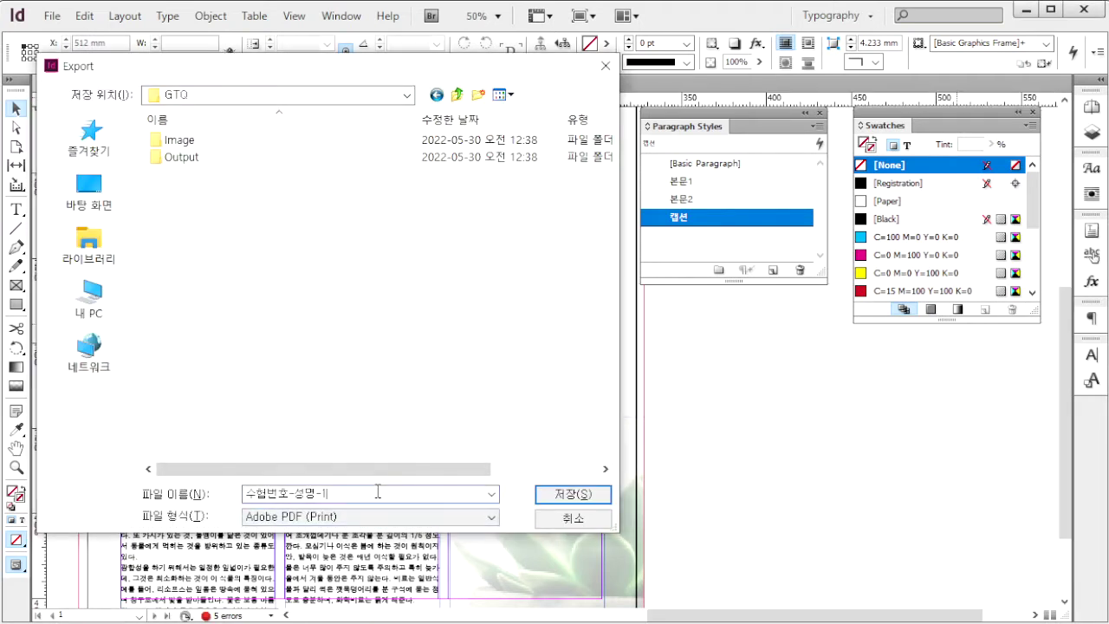
{"action": "left_click", "coordinate": [343, 520]}
{"action": "left_click", "coordinate": [342, 519]}
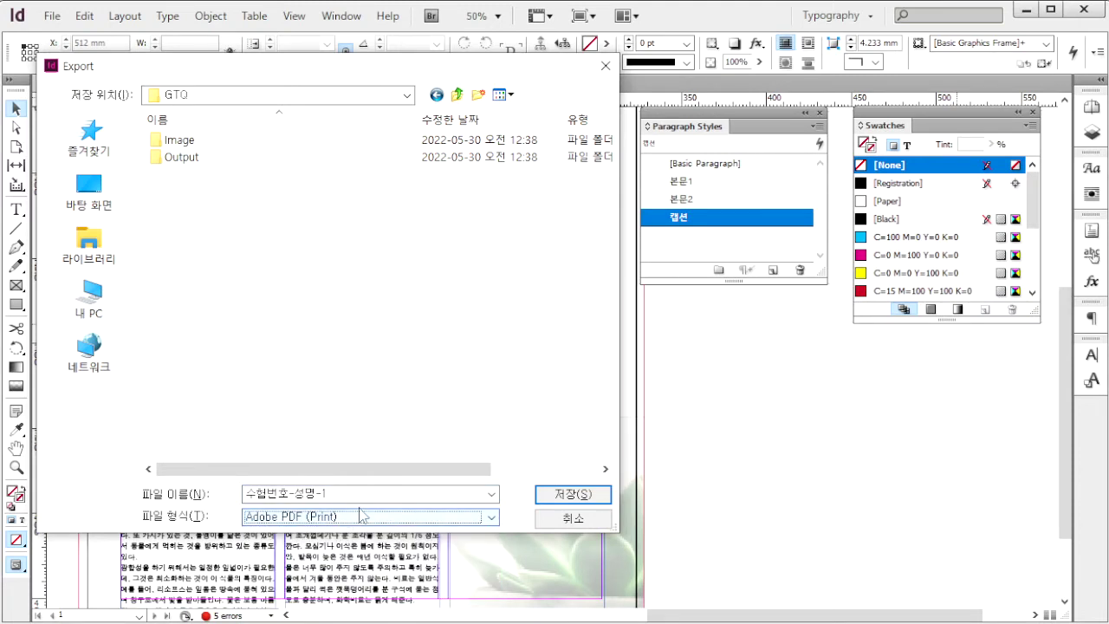
{"action": "key", "text": "Return"}
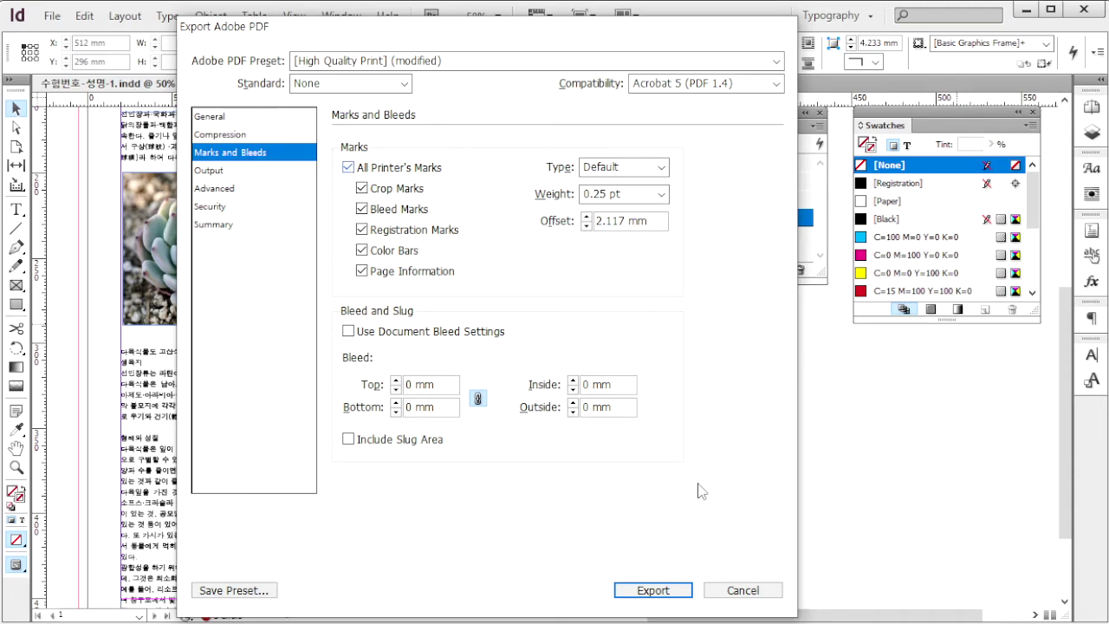
{"action": "left_click", "coordinate": [653, 589]}
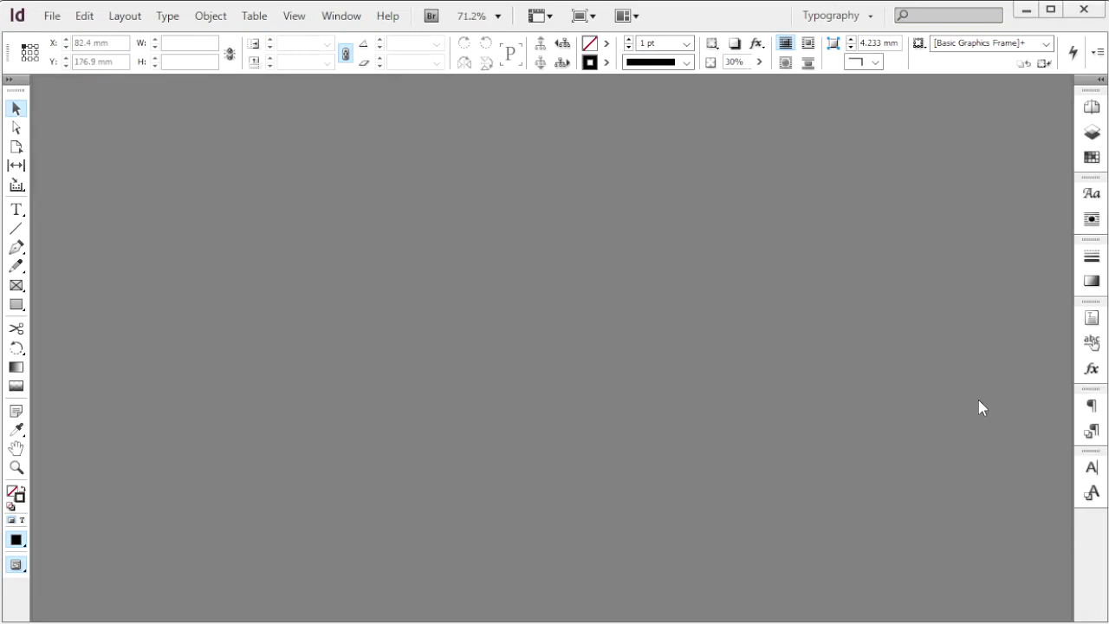
Set up a new 6-page document with facing pages, 160 mm wide and 195 mm high, with 2 columns and a 4 mm gutter
{"action": "key", "text": "ctrl+n"}
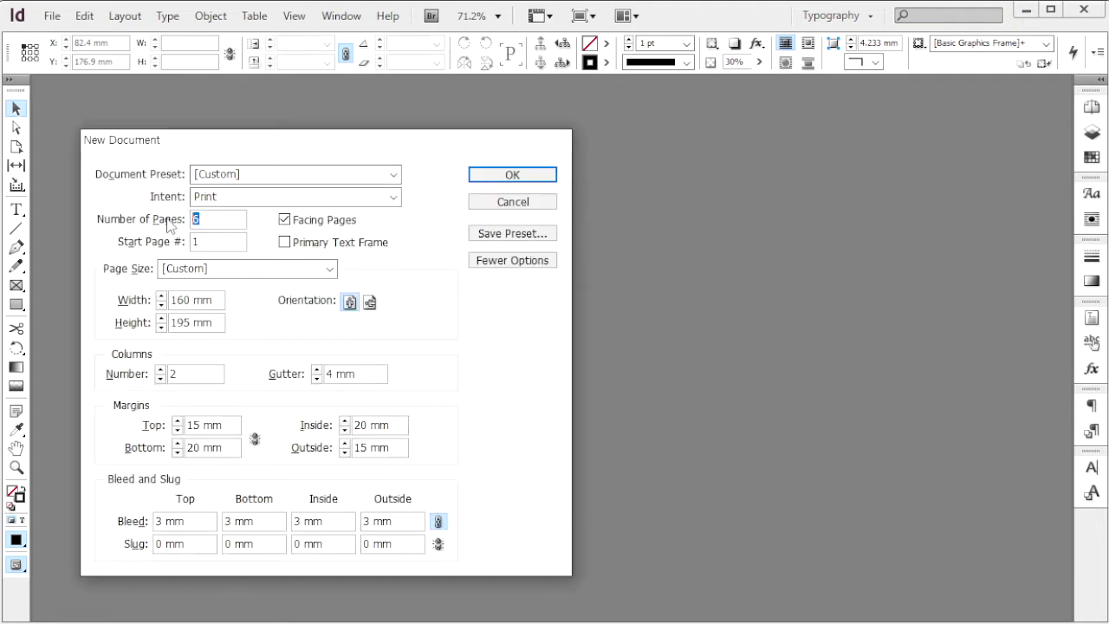
{"action": "left_click_drag", "start_coordinate": [212, 305], "coordinate": [140, 308]}
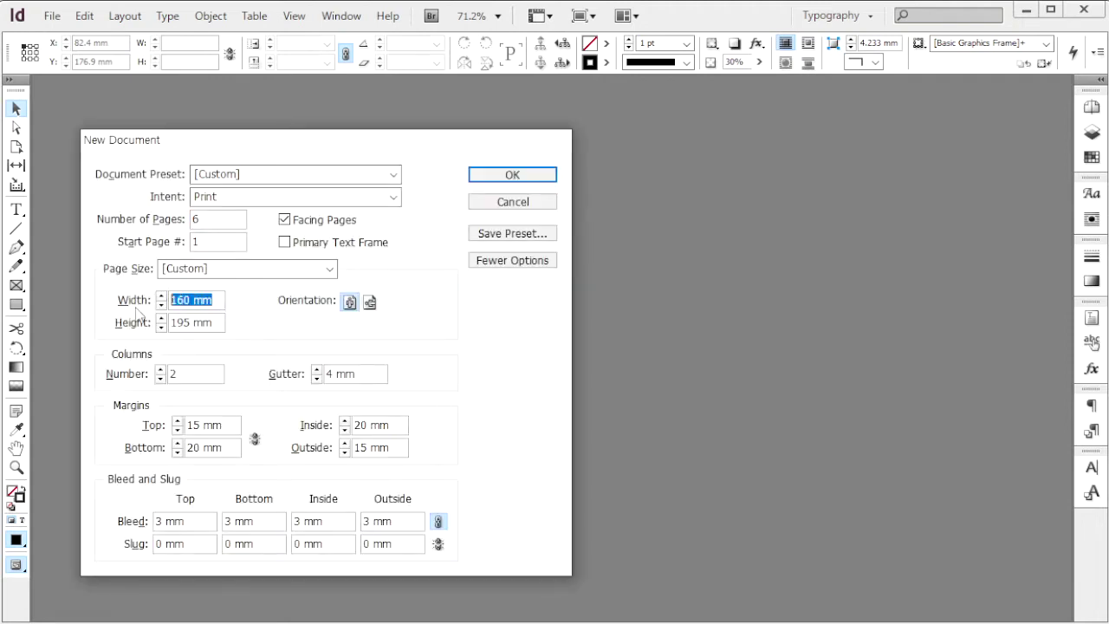
{"action": "left_click_drag", "start_coordinate": [222, 324], "coordinate": [155, 329]}
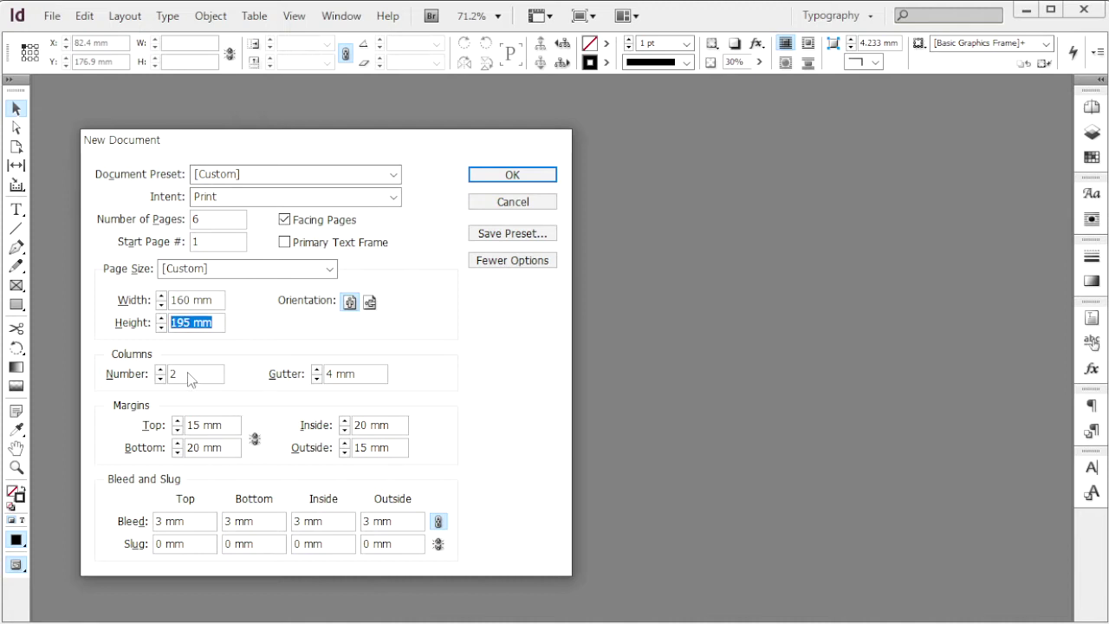
{"action": "left_click_drag", "start_coordinate": [187, 372], "coordinate": [123, 366]}
{"action": "key", "text": "Tab"}
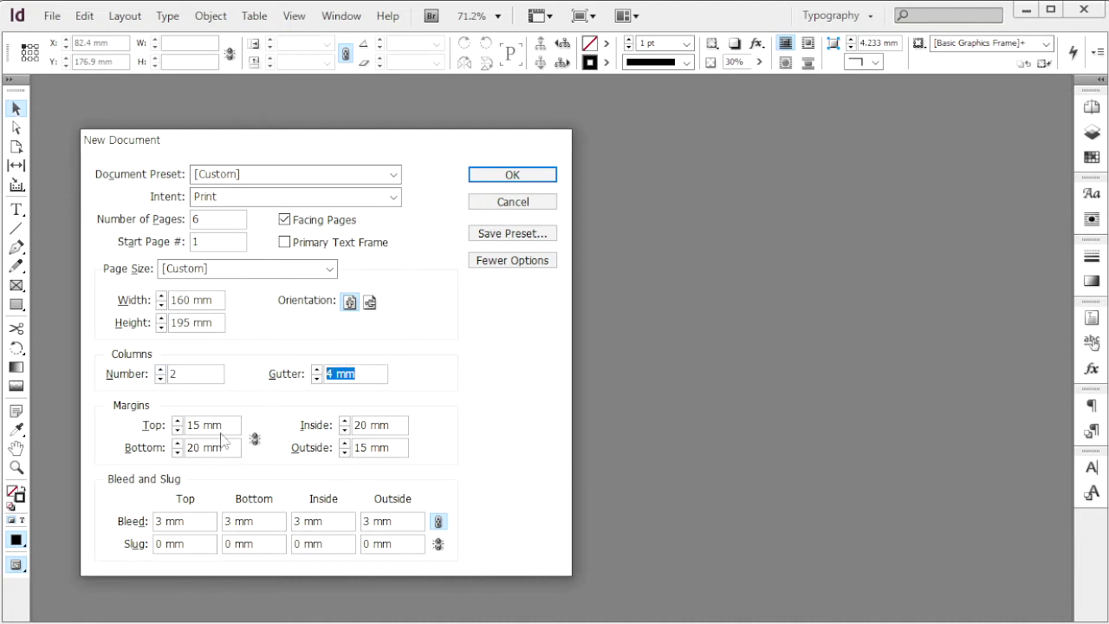
Create the document with margins of 15 mm top, 20 mm bottom, 20 mm inside and 15 mm outside, and a 3 mm bleed
{"action": "left_click_drag", "start_coordinate": [222, 424], "coordinate": [174, 426]}
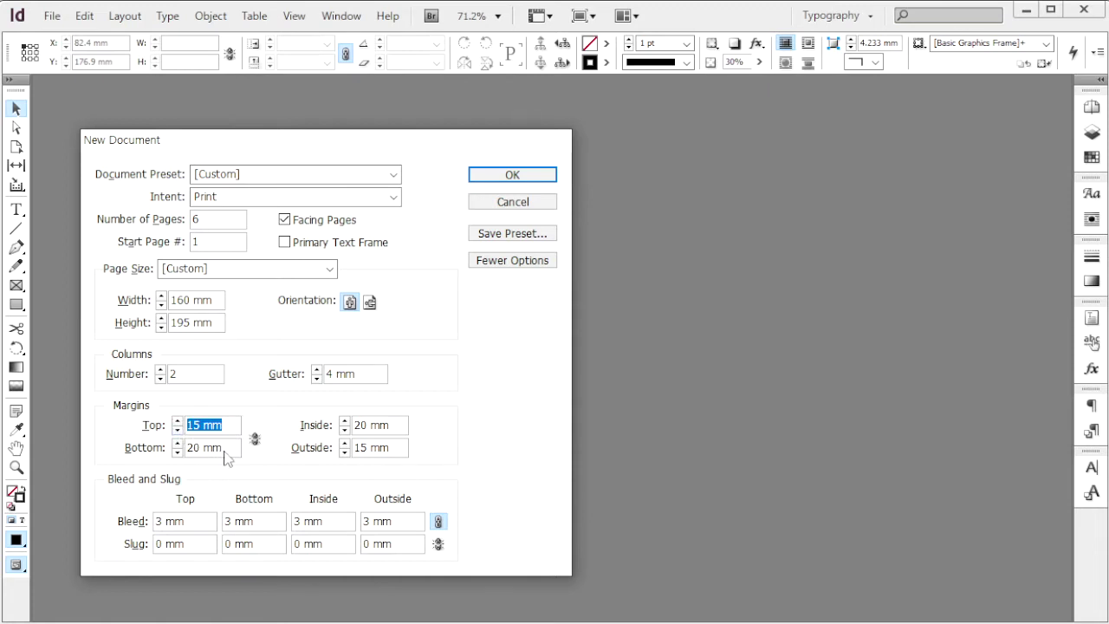
{"action": "left_click_drag", "start_coordinate": [233, 447], "coordinate": [175, 448]}
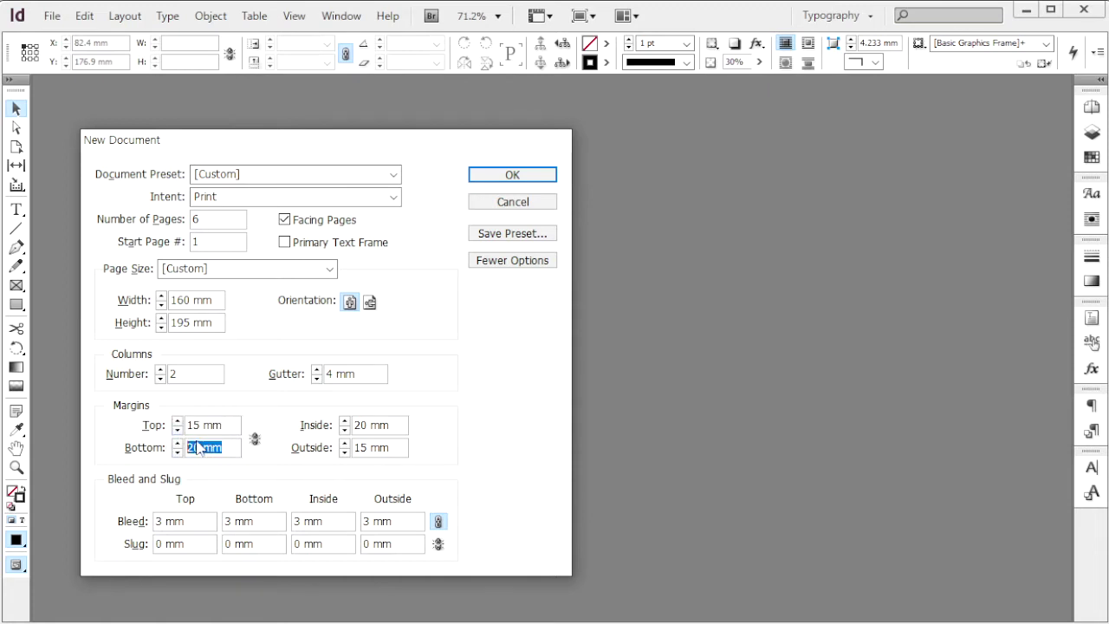
{"action": "left_click_drag", "start_coordinate": [404, 425], "coordinate": [324, 424]}
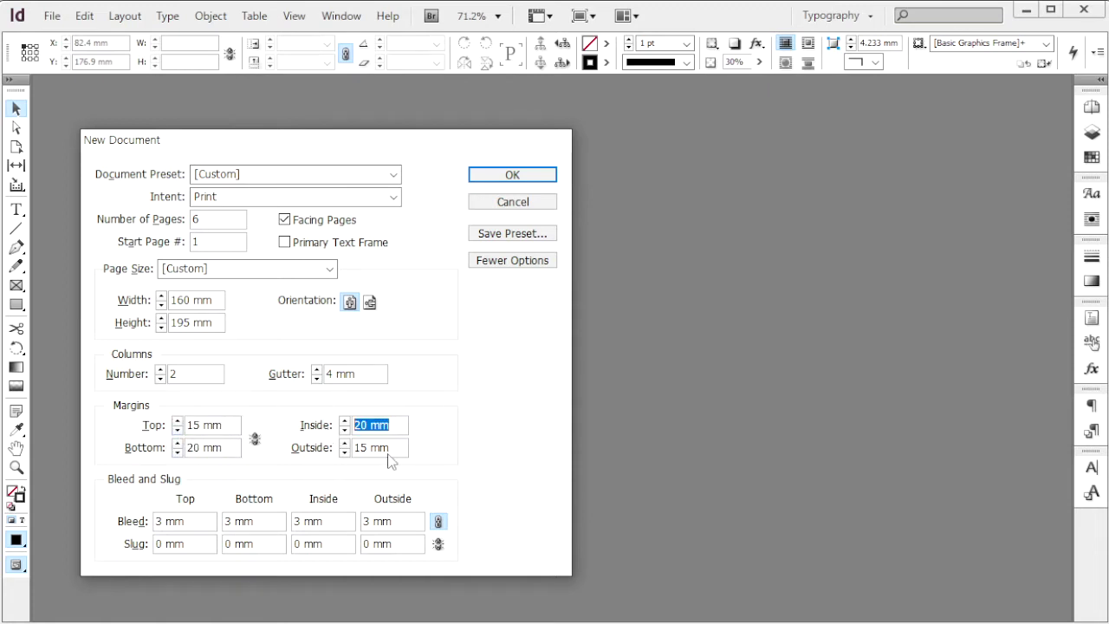
{"action": "left_click_drag", "start_coordinate": [403, 448], "coordinate": [353, 447]}
{"action": "left_click_drag", "start_coordinate": [189, 521], "coordinate": [127, 521]}
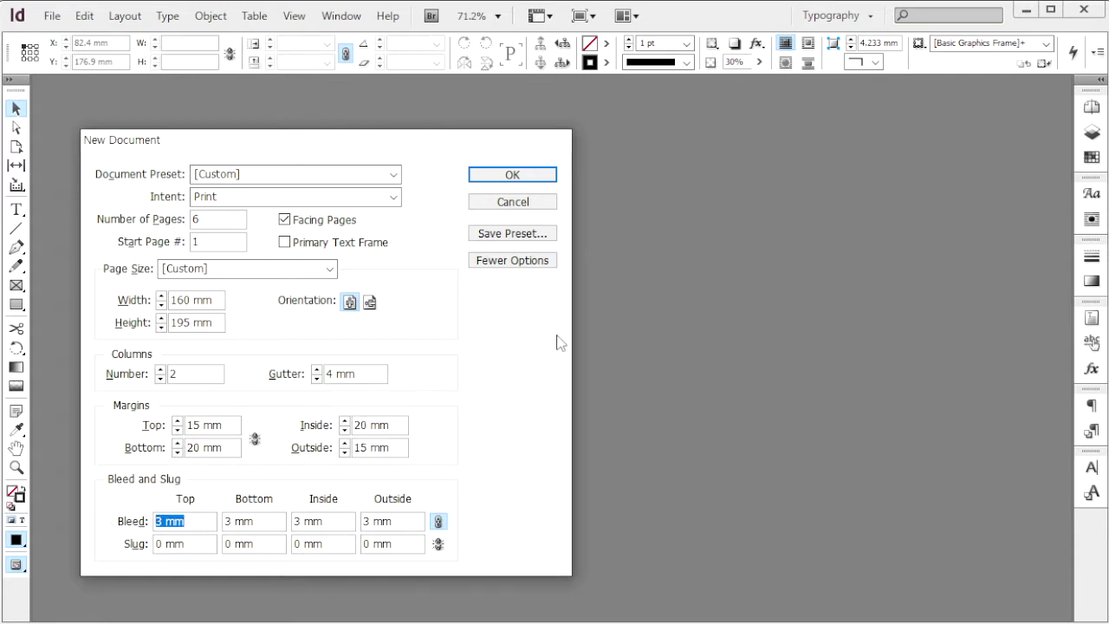
{"action": "key", "text": "Return"}
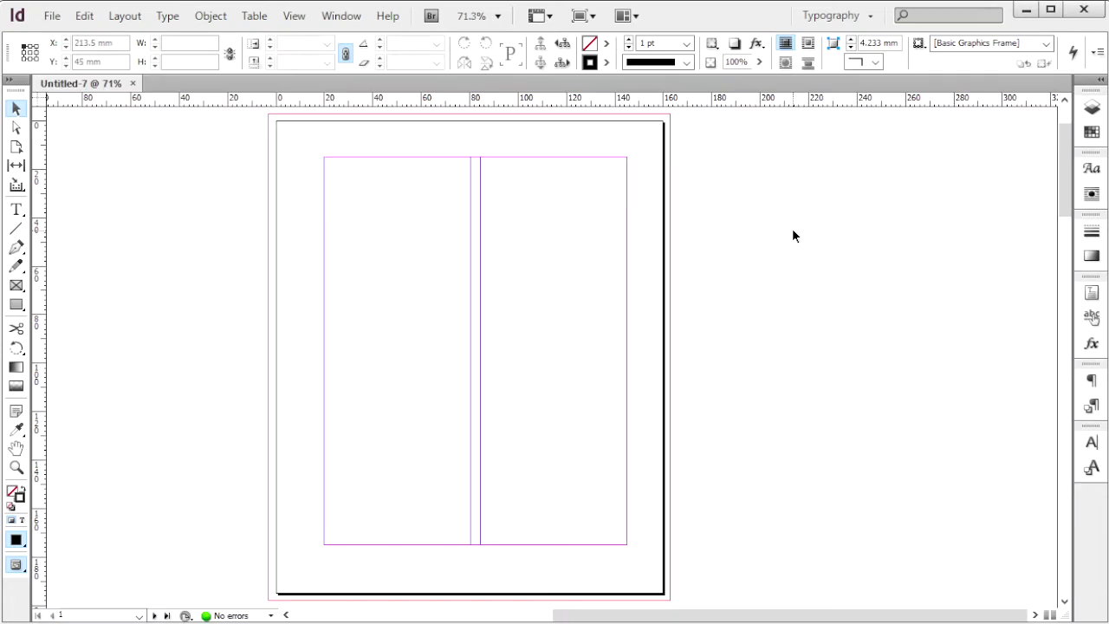
With document page shuffling disallowed, move page 6 in front of page 1 to form paired spreads, and save the document as 수험번호-성명-2
{"action": "key", "text": "F12"}
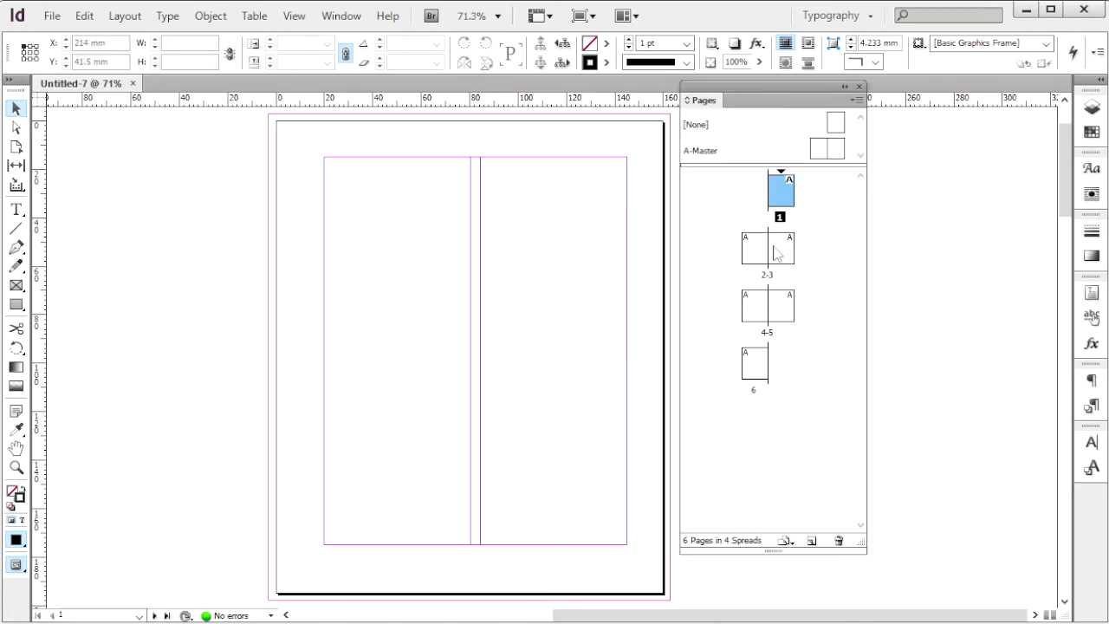
{"action": "right_click", "coordinate": [750, 363]}
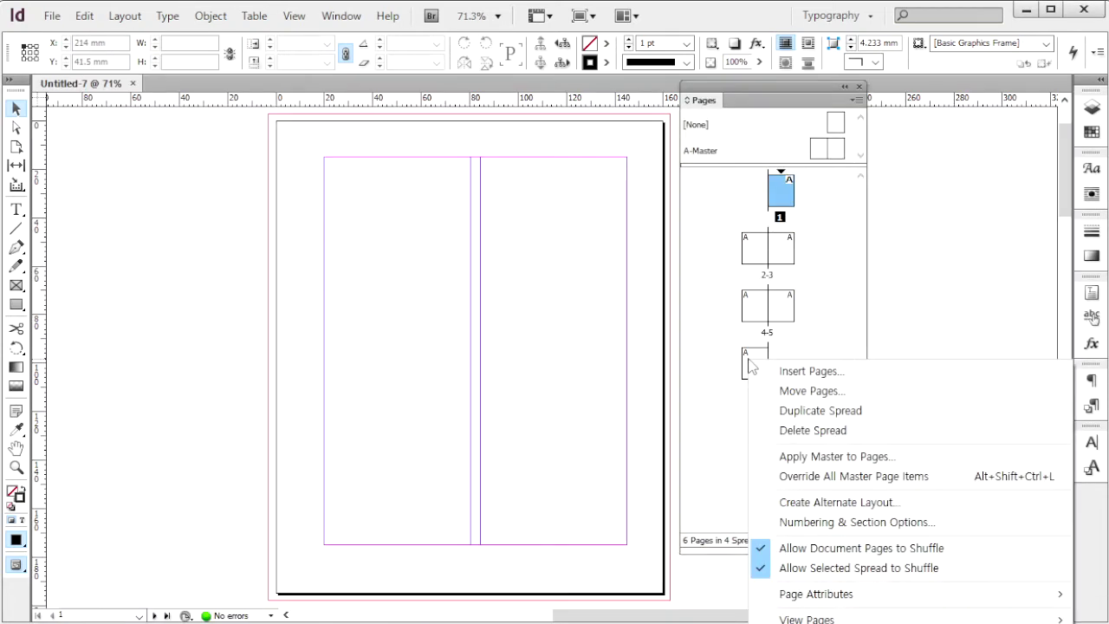
{"action": "left_click", "coordinate": [845, 548]}
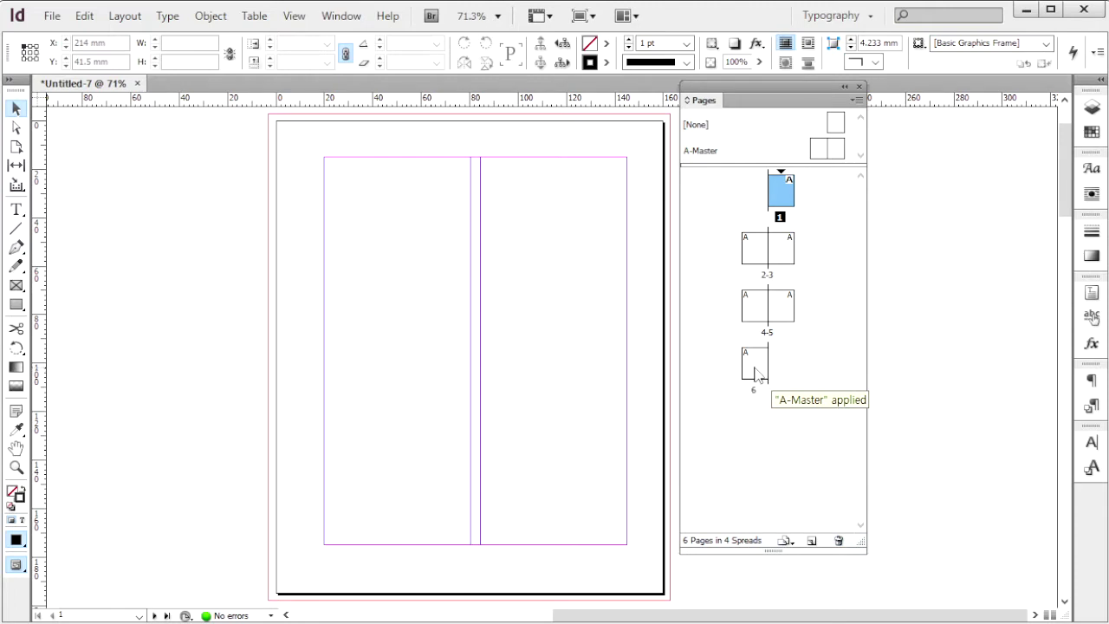
{"action": "left_click_drag", "start_coordinate": [755, 375], "coordinate": [764, 202]}
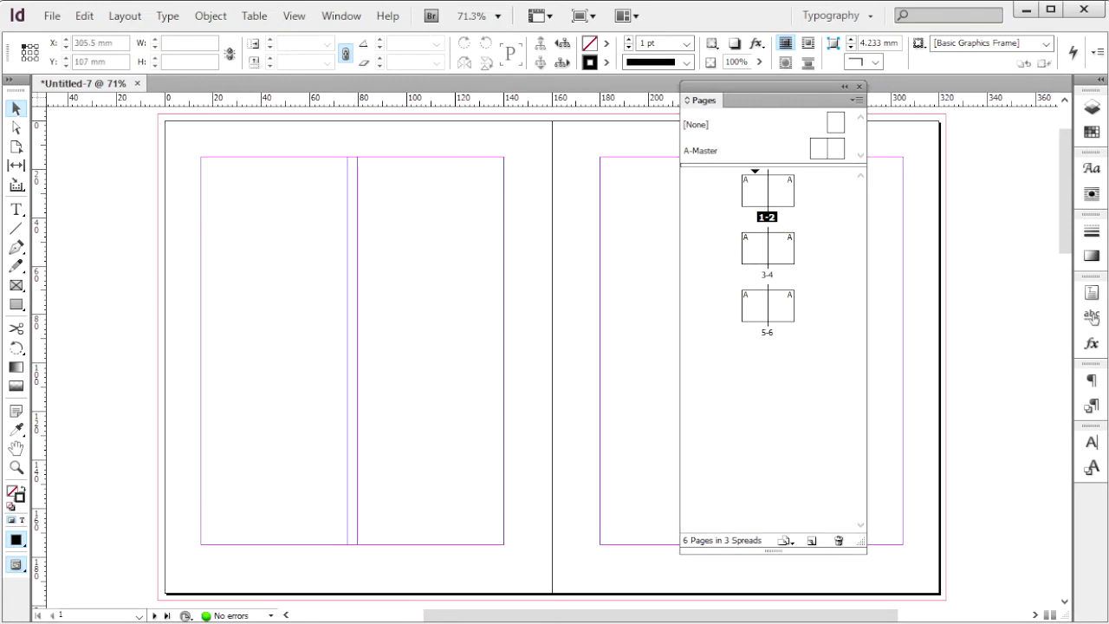
{"action": "key", "text": "ctrl+s"}
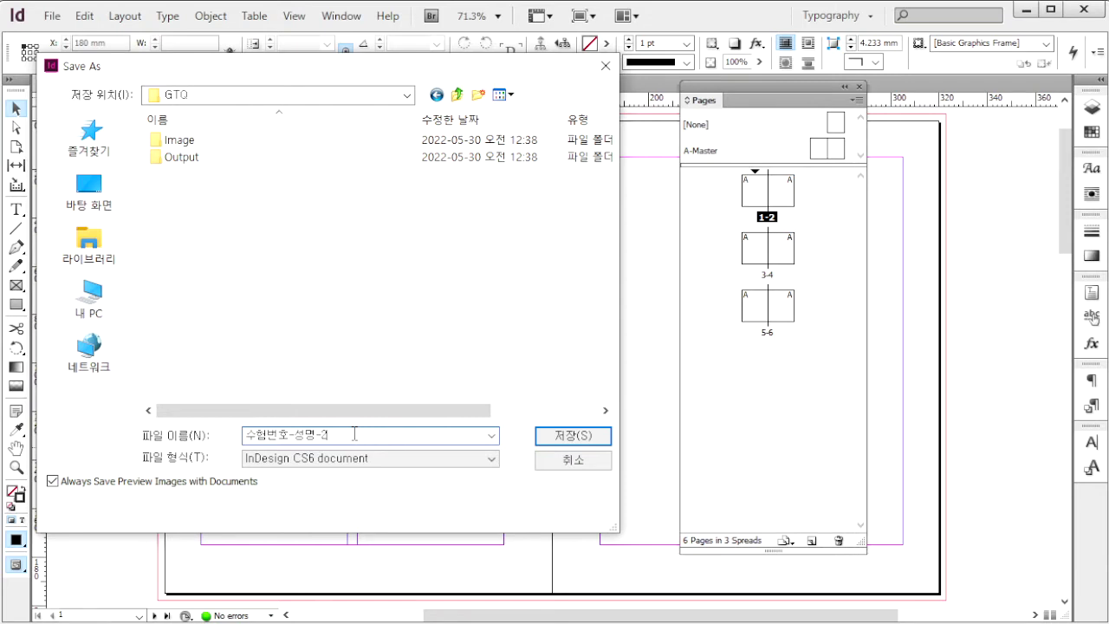
{"action": "key", "text": "Return"}
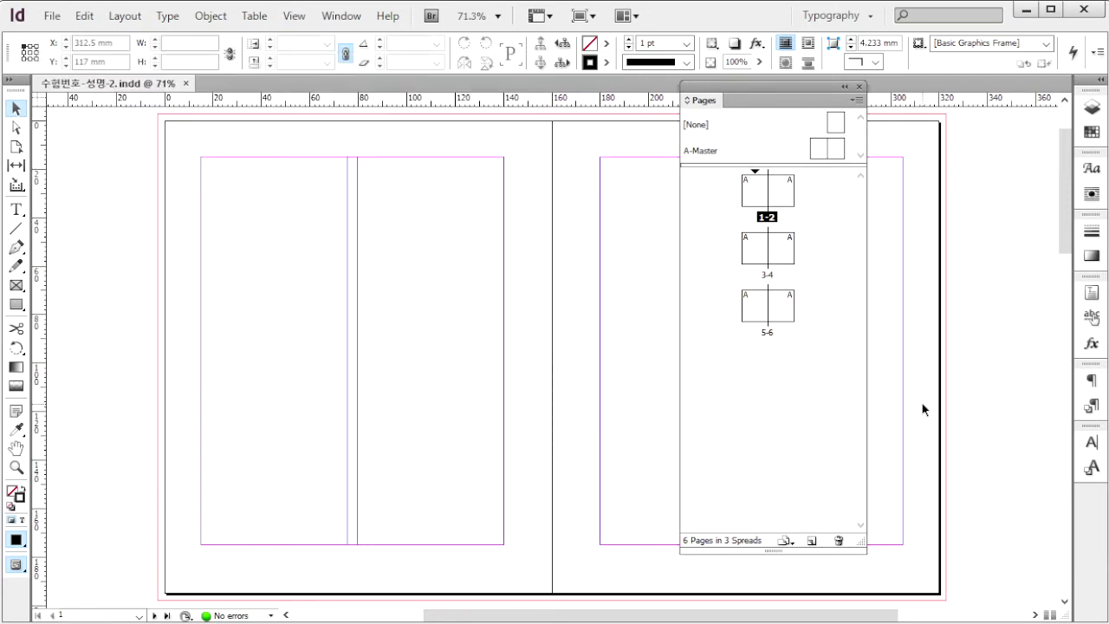
On A-Master, add a page number marker below the left page's margin in Arial Bold 9 pt, C=50 M=100 Y=90 K=0, and copy it to the right page
{"action": "double_click", "coordinate": [825, 152]}
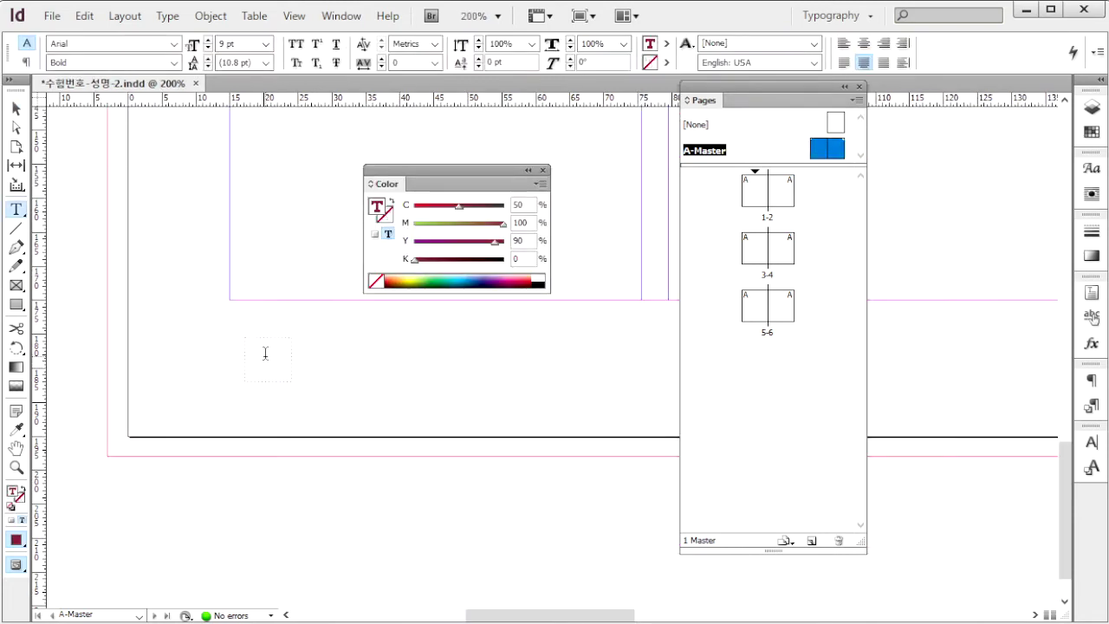
{"action": "left_click", "coordinate": [265, 352]}
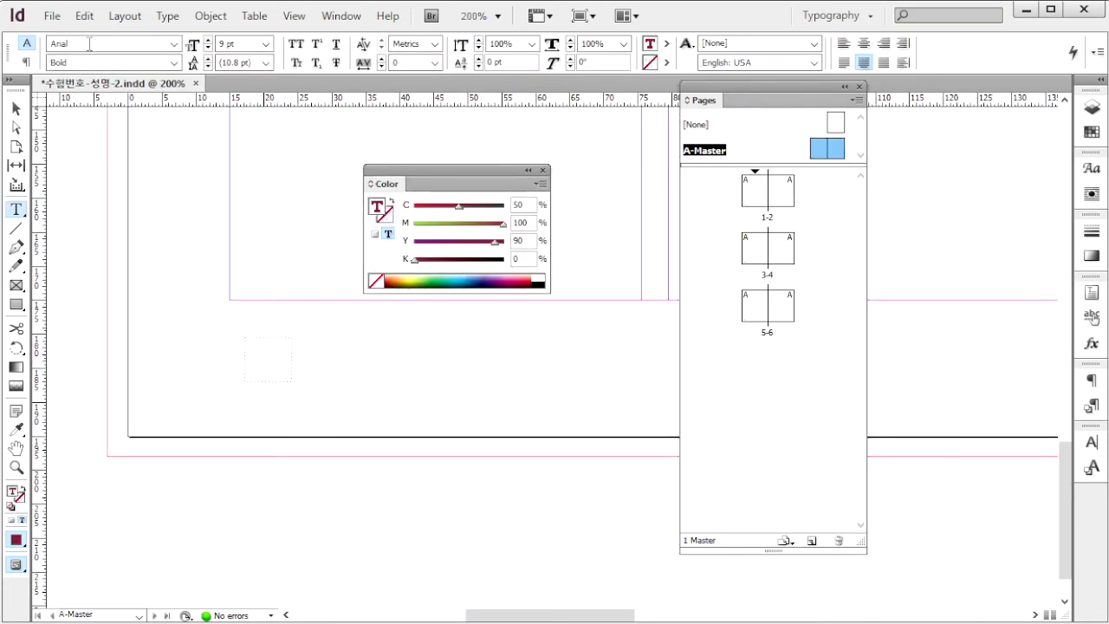
{"action": "left_click_drag", "start_coordinate": [74, 44], "coordinate": [25, 60]}
{"action": "key", "text": "Tab"}
{"action": "left_click", "coordinate": [524, 243]}
{"action": "type", "text": "A"}
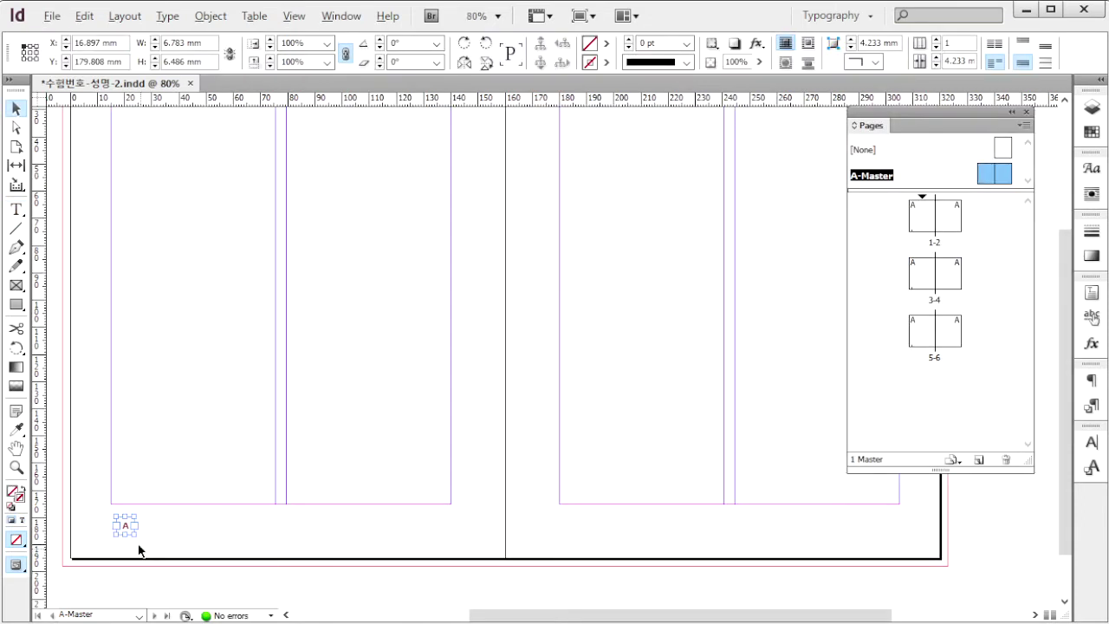
{"action": "left_click_drag", "start_coordinate": [124, 528], "coordinate": [895, 569]}
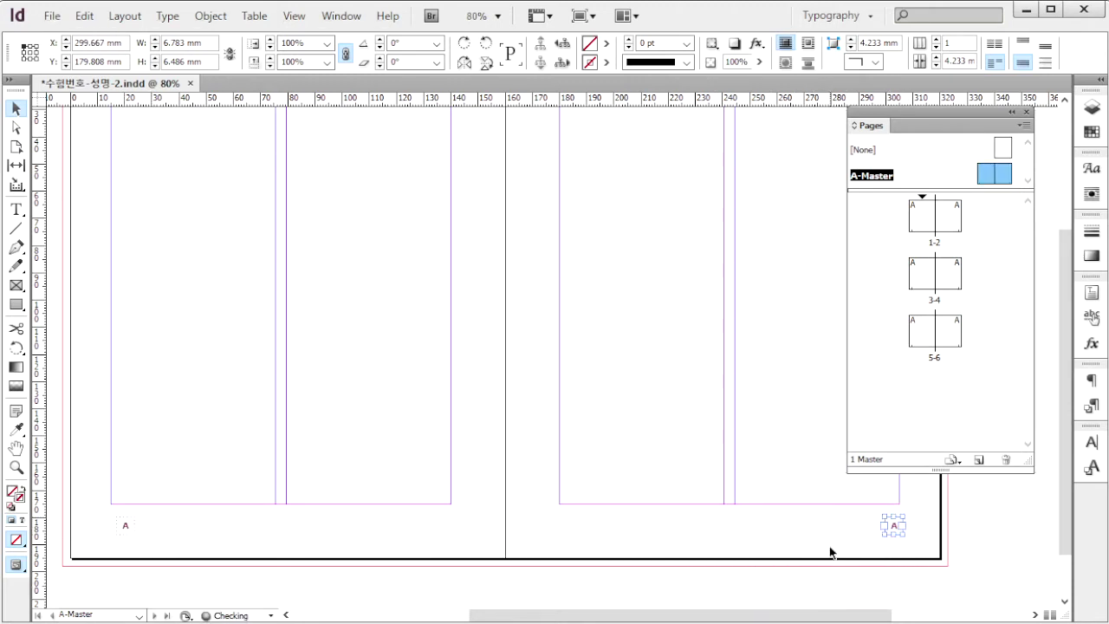
Place the title artwork 1급-6.ai on the left page of the first spread, about 91 mm wide and 113 mm high
{"action": "double_click", "coordinate": [927, 220]}
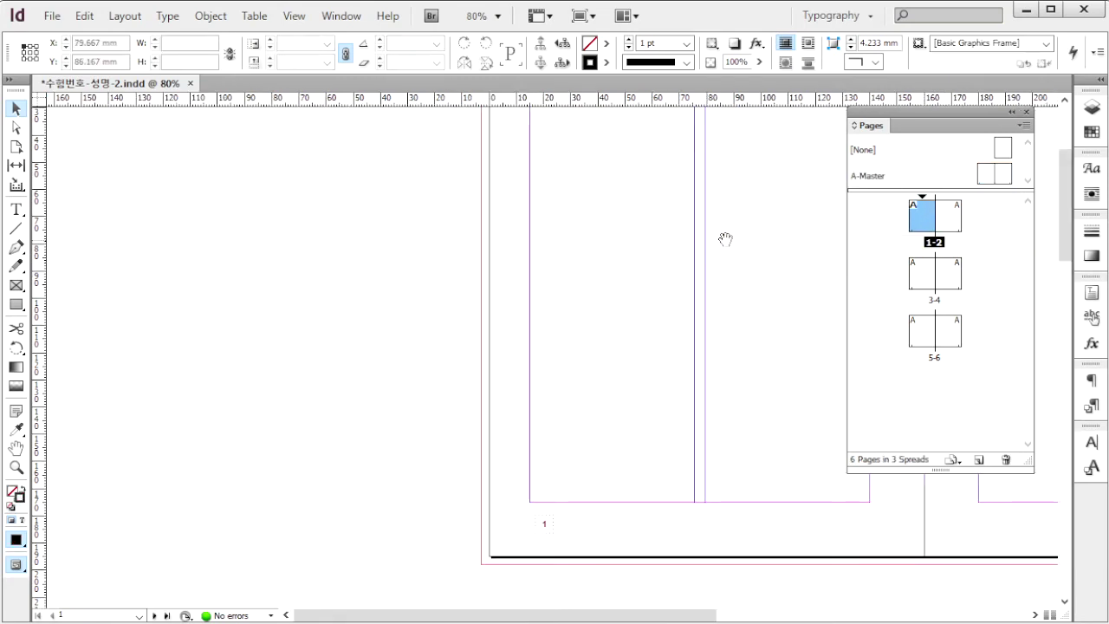
{"action": "left_click_drag", "start_coordinate": [722, 237], "coordinate": [332, 233]}
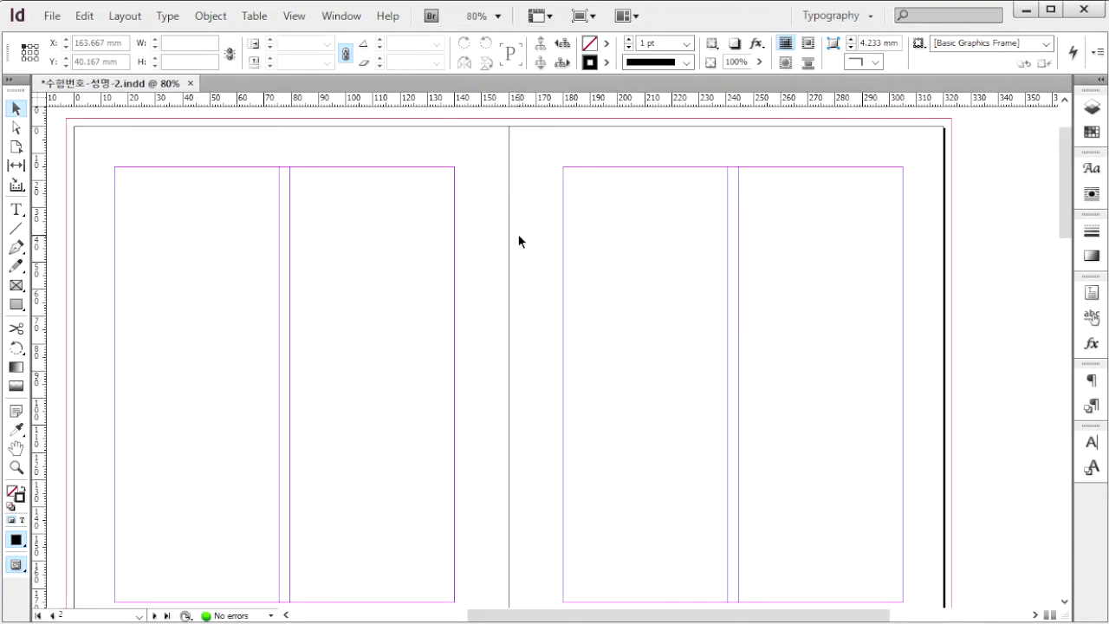
{"action": "key", "text": "ctrl+d"}
{"action": "left_click", "coordinate": [342, 199]}
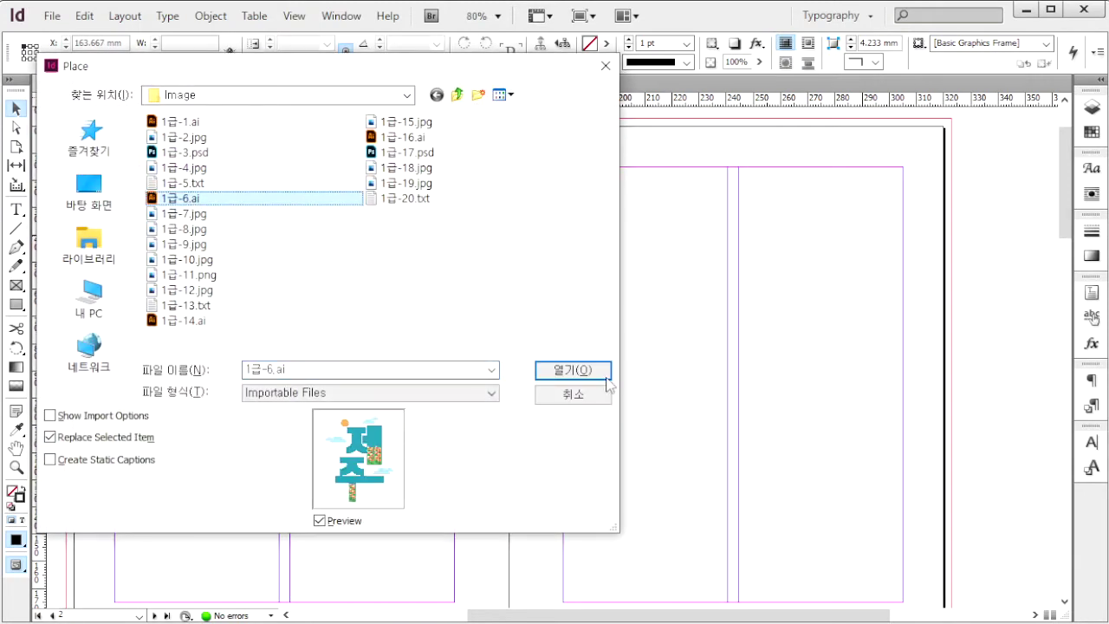
{"action": "left_click", "coordinate": [572, 370]}
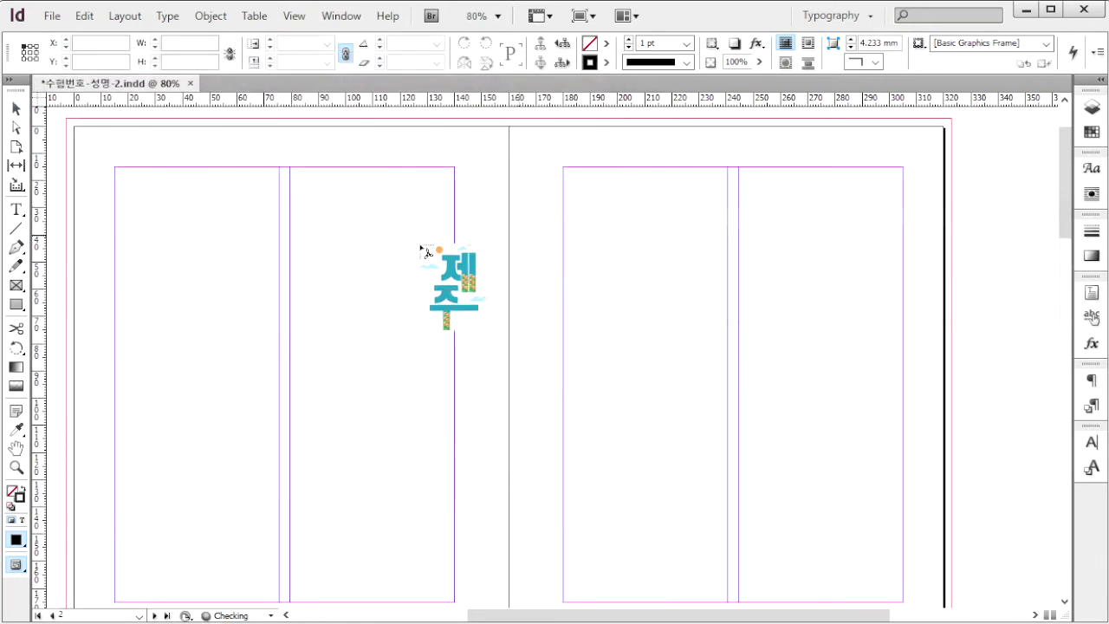
{"action": "left_click_drag", "start_coordinate": [189, 174], "coordinate": [321, 479]}
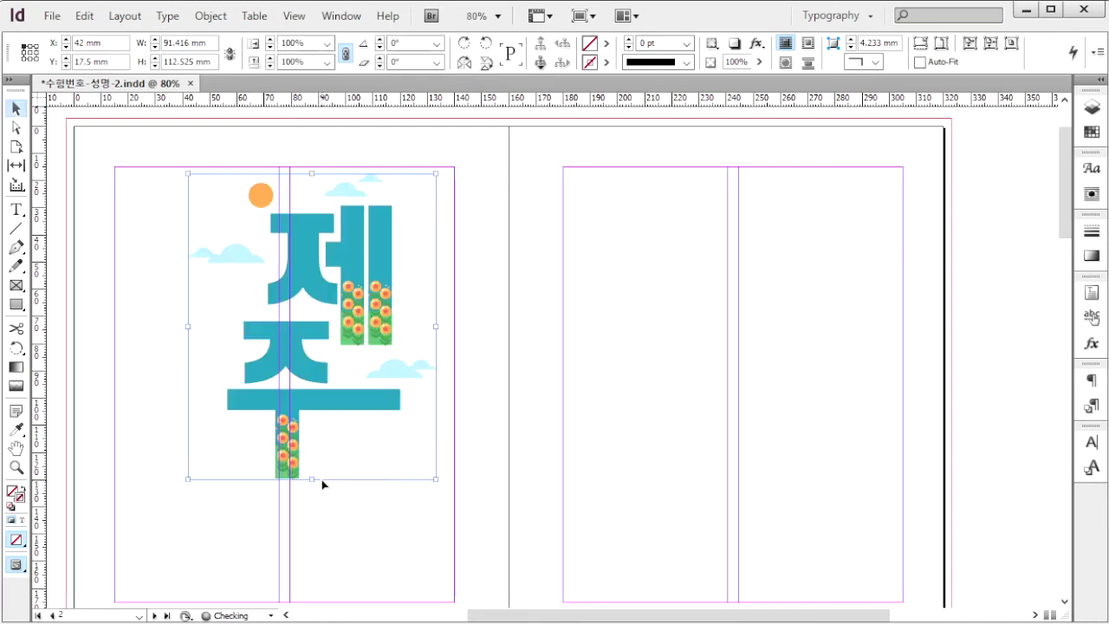
Add a Multiply drop shadow with 50% opacity to the placed title artwork
{"action": "right_click", "coordinate": [298, 231]}
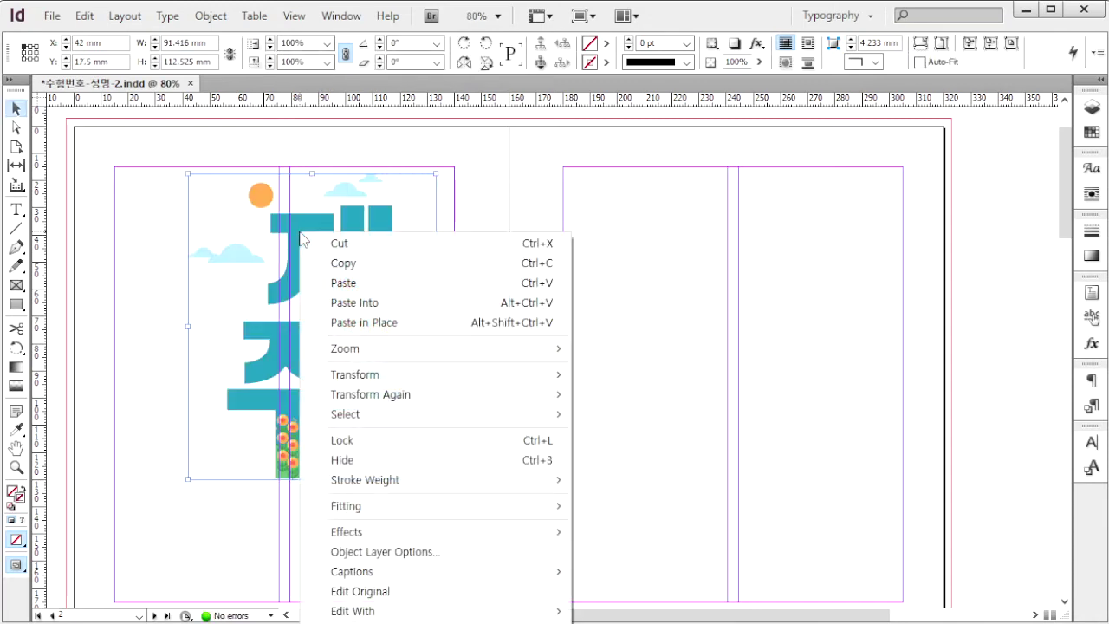
{"action": "mouse_move", "coordinate": [458, 460]}
{"action": "left_click", "coordinate": [607, 479]}
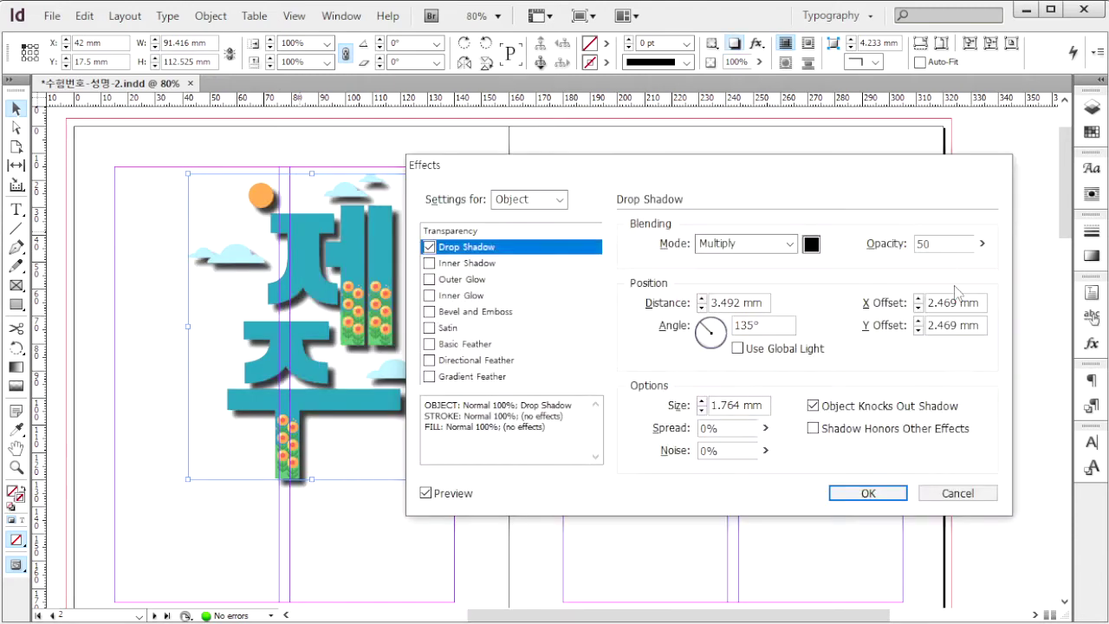
{"action": "key", "text": "Return"}
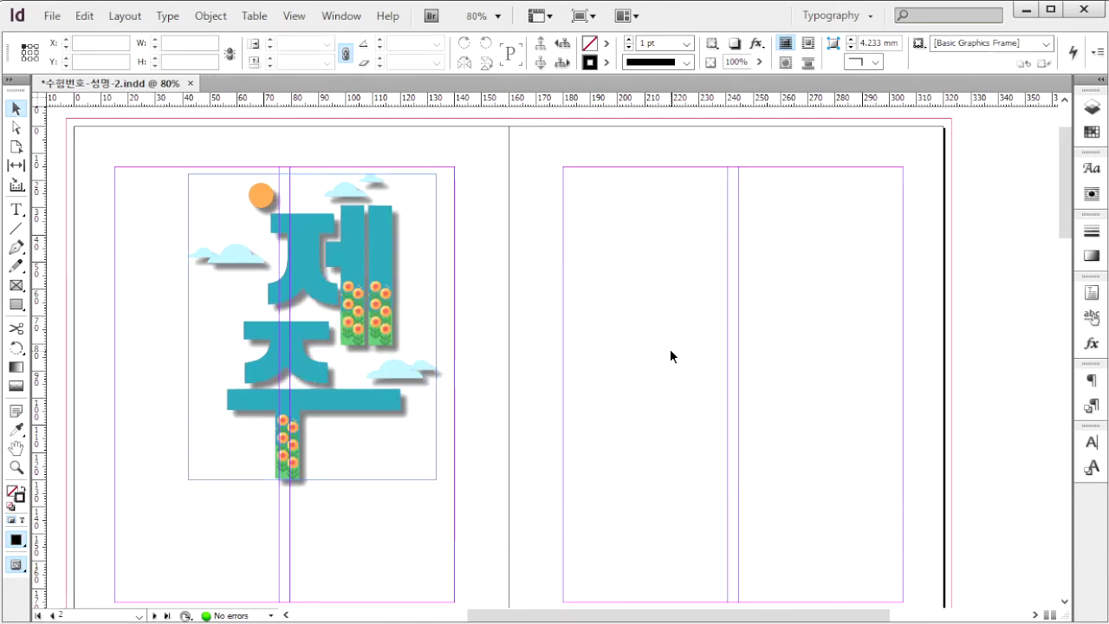
Place the photo 1급-7.jpg across the upper part of page 2, about 162 mm wide and 124.5 mm high, and fill its frame proportionally
{"action": "key", "text": "ctrl+d"}
{"action": "left_click", "coordinate": [194, 214]}
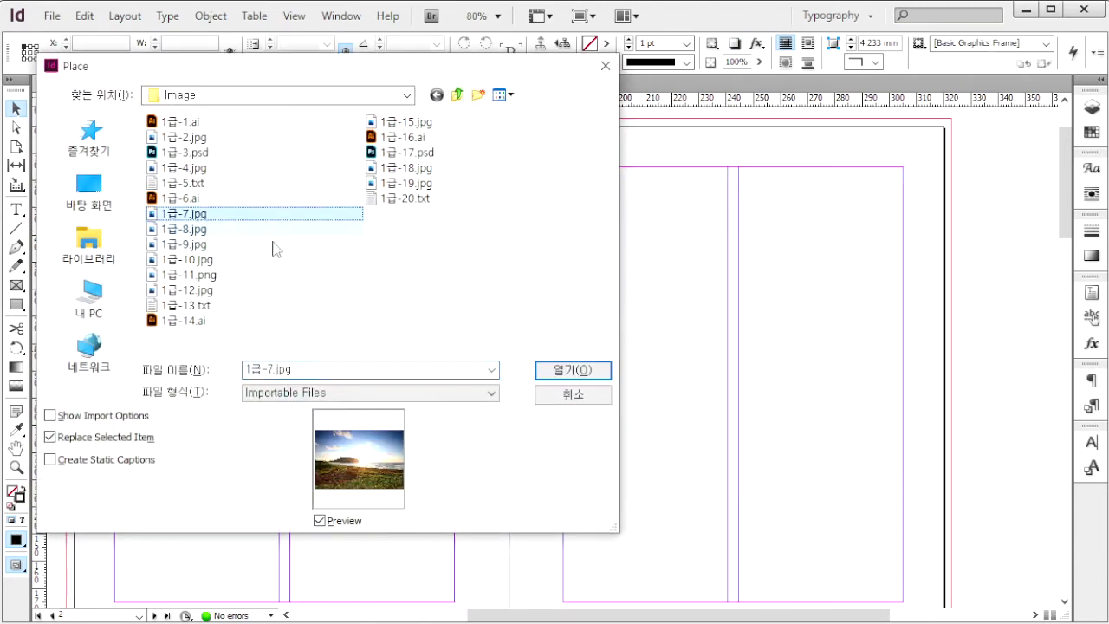
{"action": "left_click", "coordinate": [578, 370]}
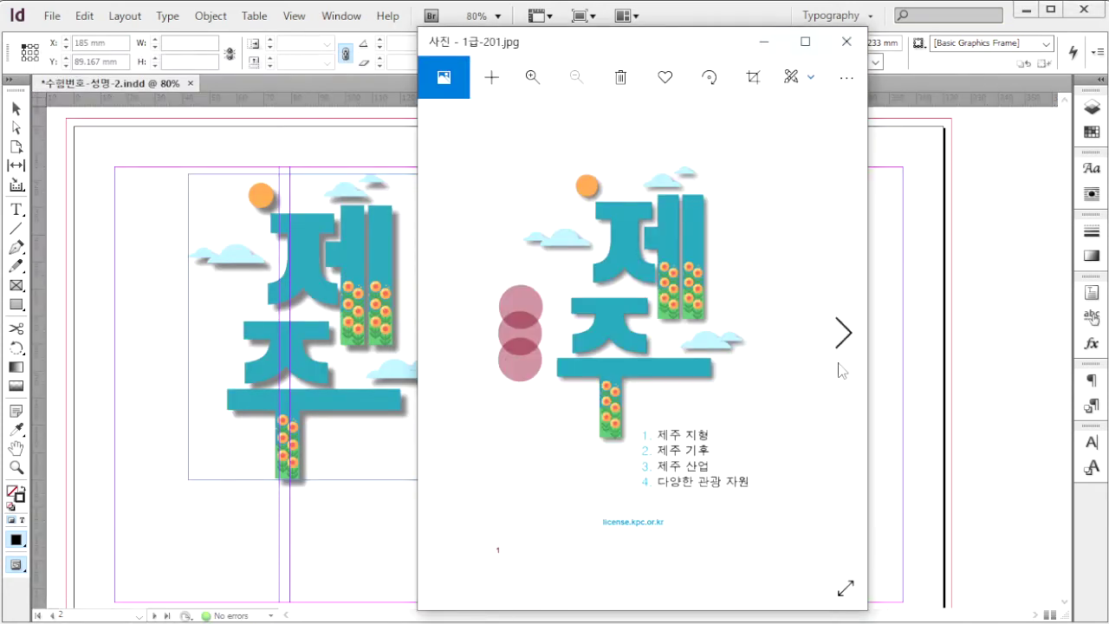
{"action": "left_click", "coordinate": [840, 338]}
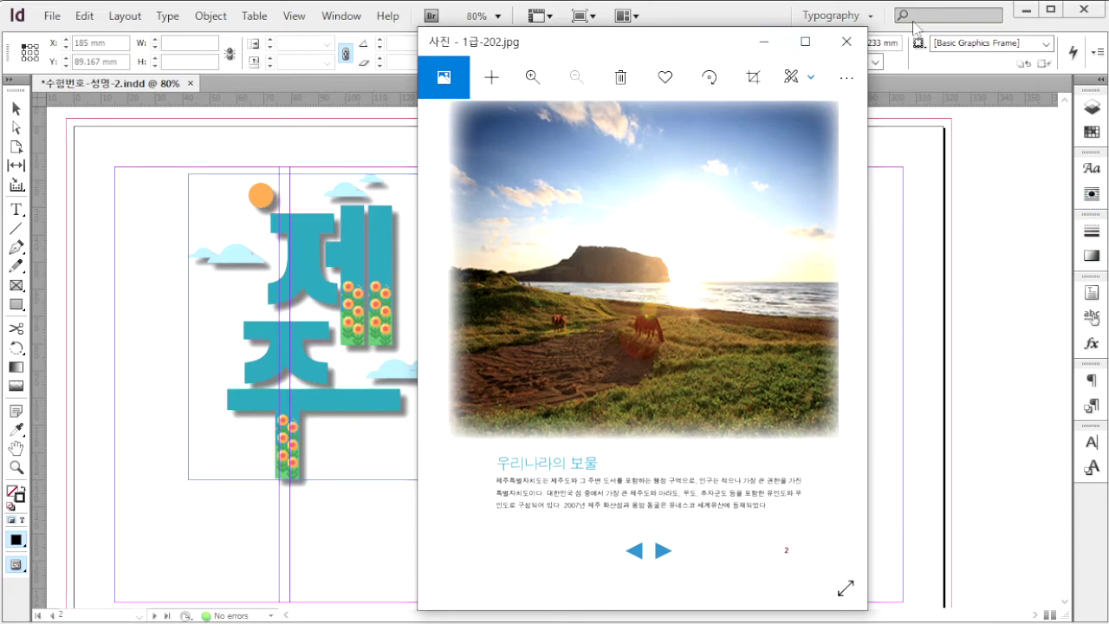
{"action": "left_click", "coordinate": [784, 9]}
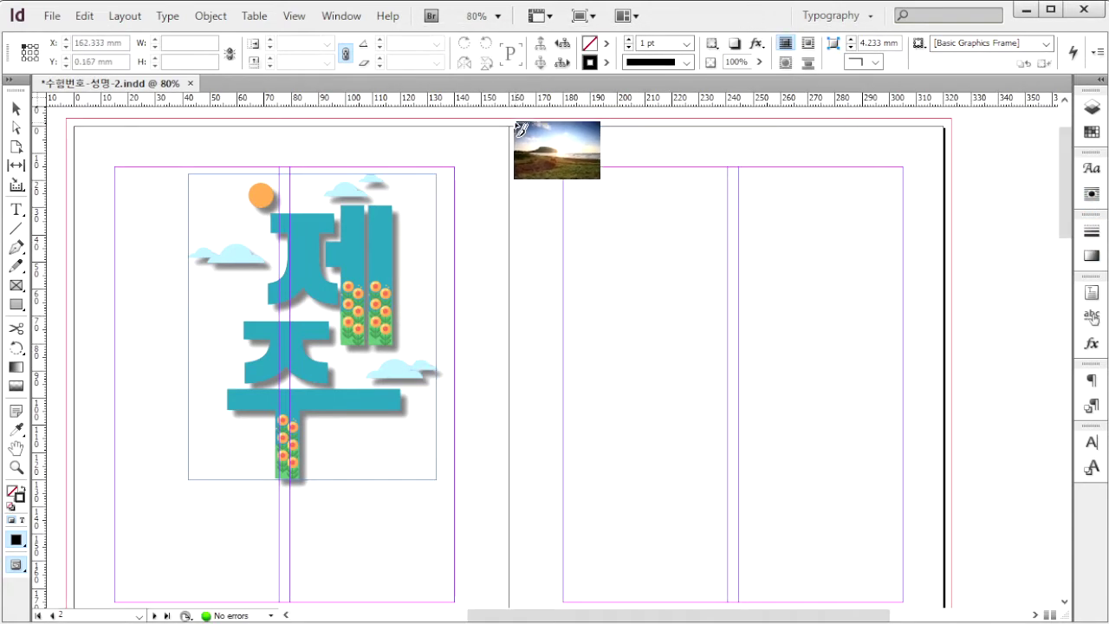
{"action": "left_click", "coordinate": [518, 128]}
{"action": "left_click_drag", "start_coordinate": [988, 286], "coordinate": [951, 296]}
{"action": "right_click", "coordinate": [575, 172]}
{"action": "mouse_move", "coordinate": [716, 469]}
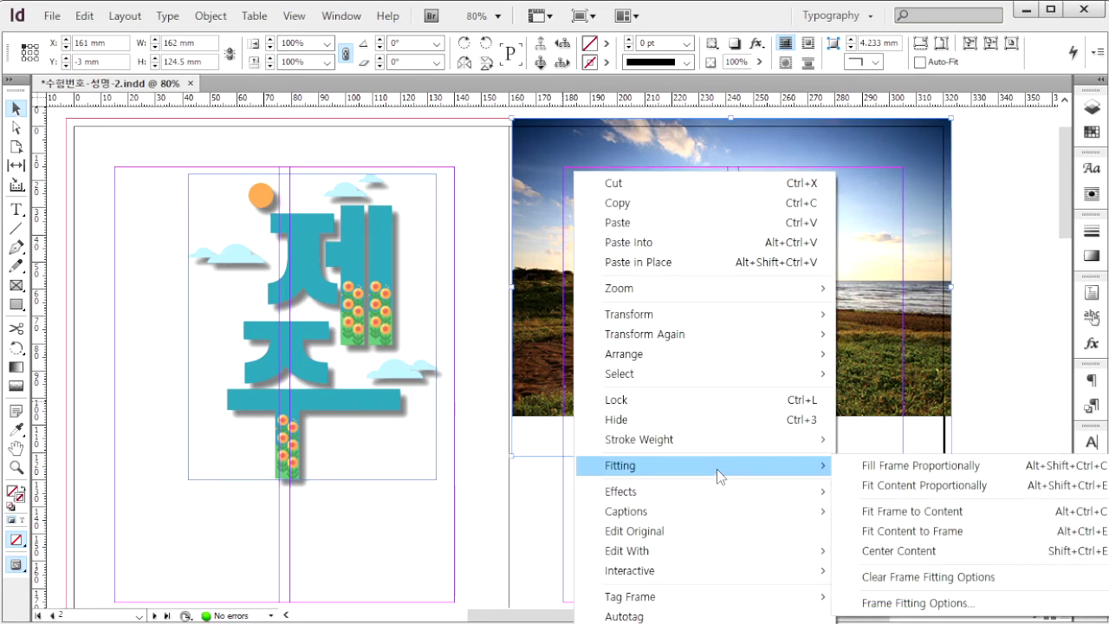
{"action": "left_click", "coordinate": [884, 470]}
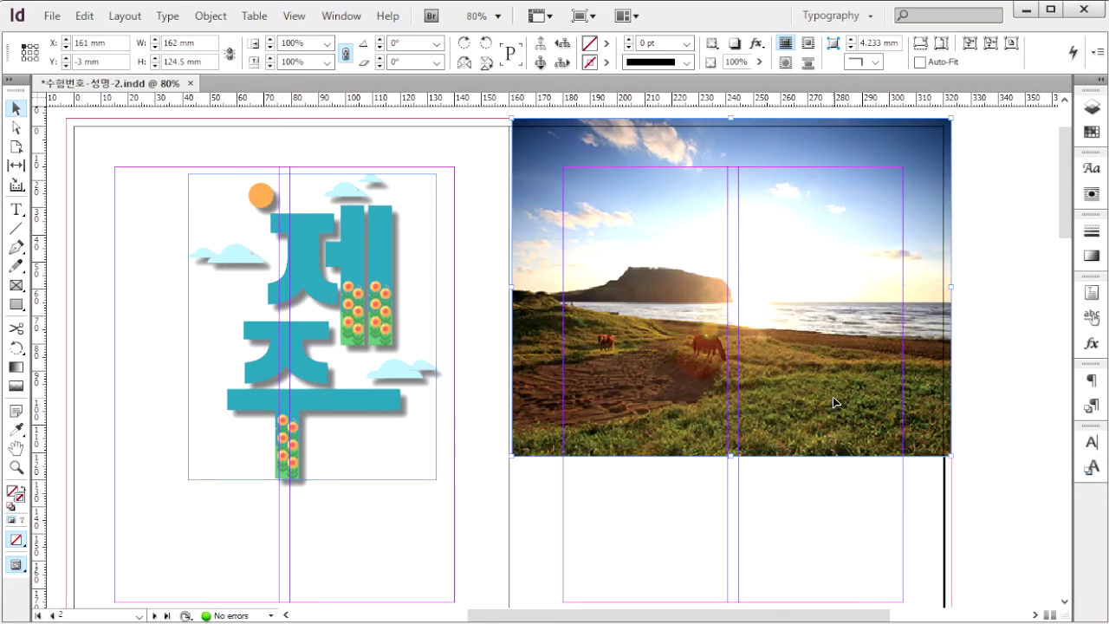
{"action": "right_click", "coordinate": [804, 395]}
{"action": "mouse_move", "coordinate": [665, 442]}
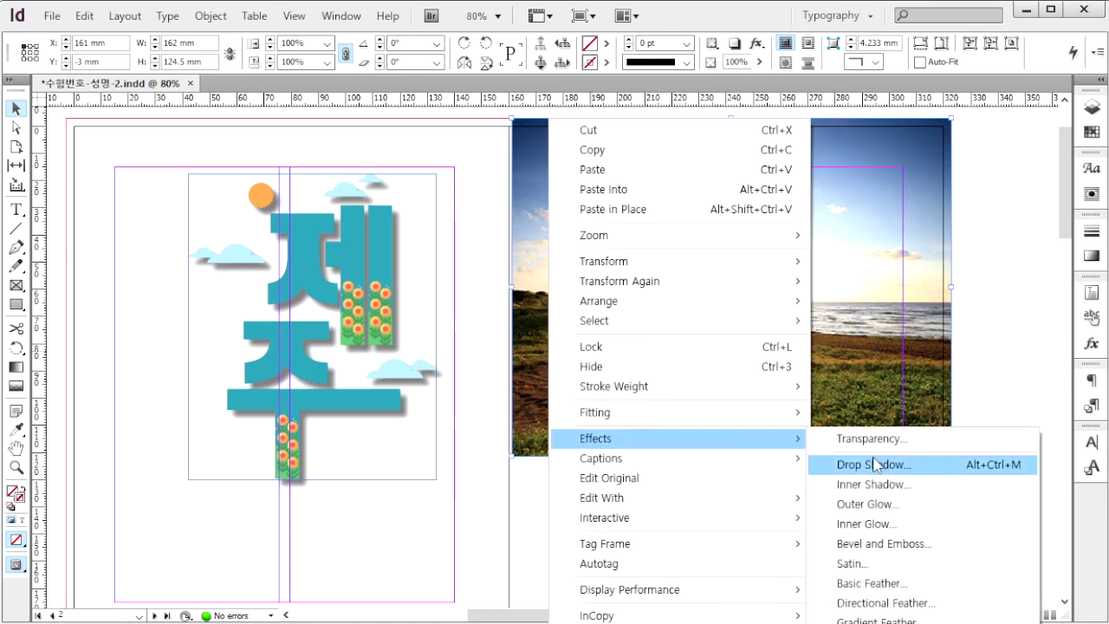
{"action": "left_click", "coordinate": [872, 583]}
{"action": "left_click_drag", "start_coordinate": [801, 177], "coordinate": [489, 193]}
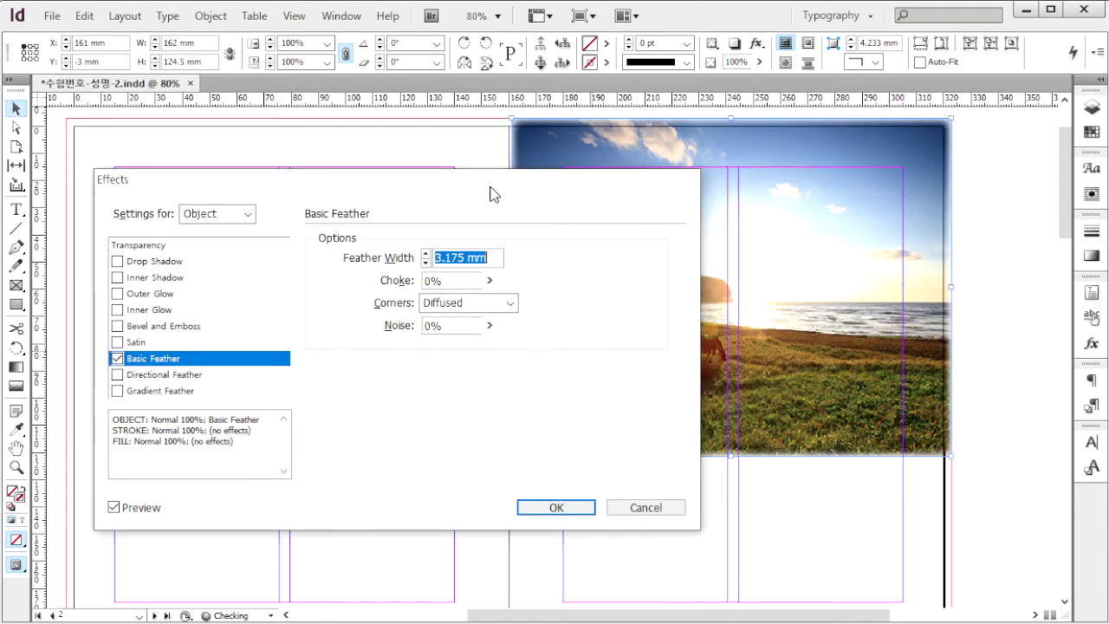
{"action": "left_click", "coordinate": [645, 507]}
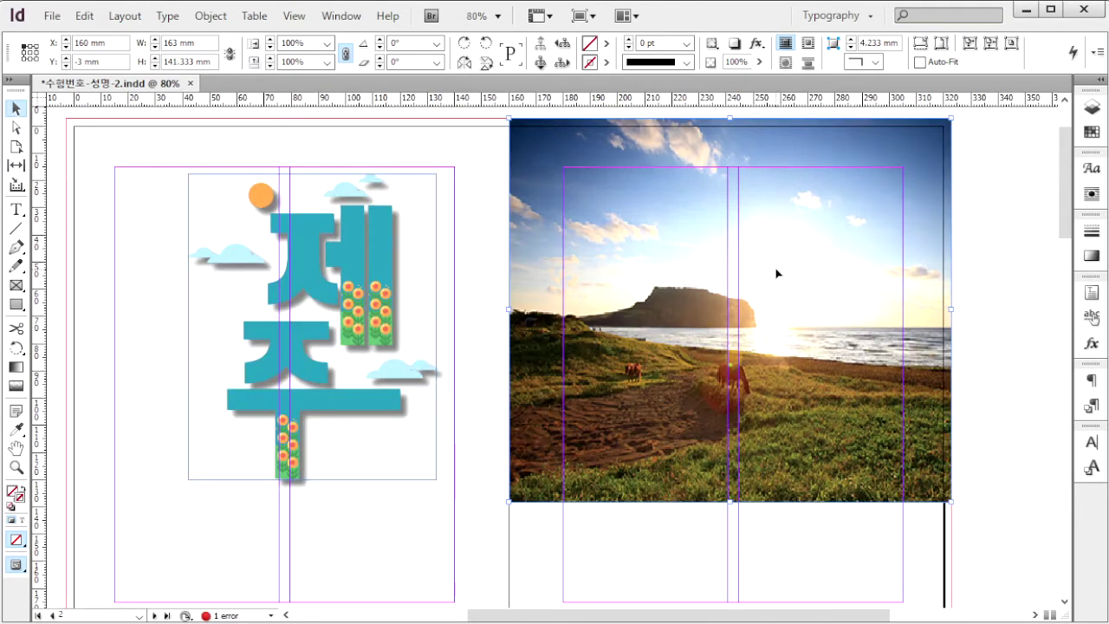
Soften the edges of the coastal photo on page 2 with a 10 mm Basic Feather and diffused corners
{"action": "right_click", "coordinate": [530, 126]}
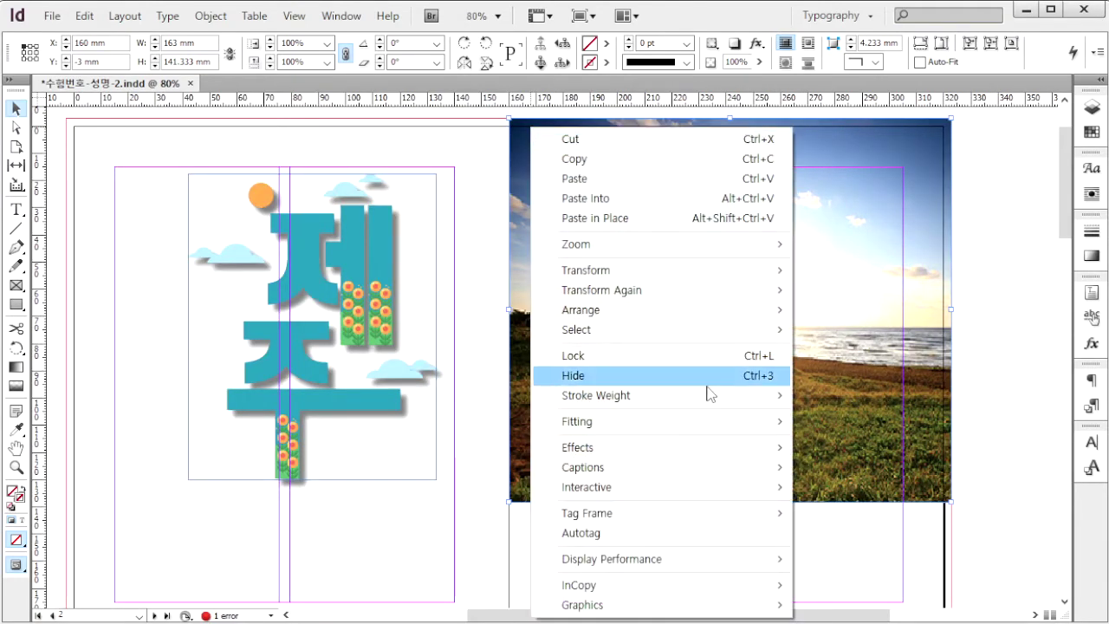
{"action": "mouse_move", "coordinate": [707, 445]}
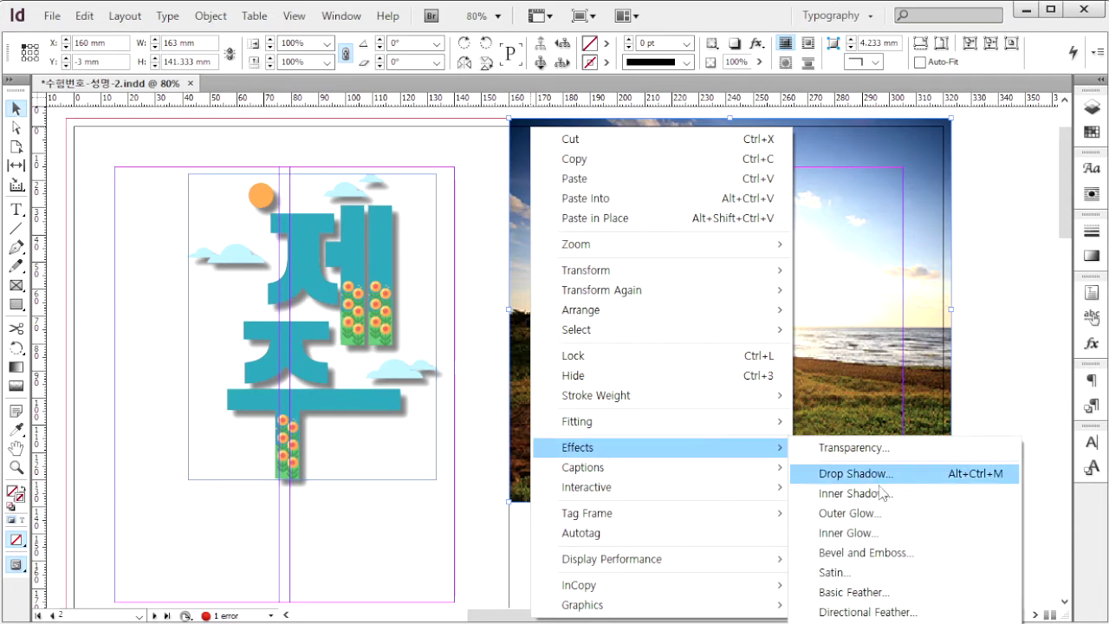
{"action": "left_click", "coordinate": [853, 592]}
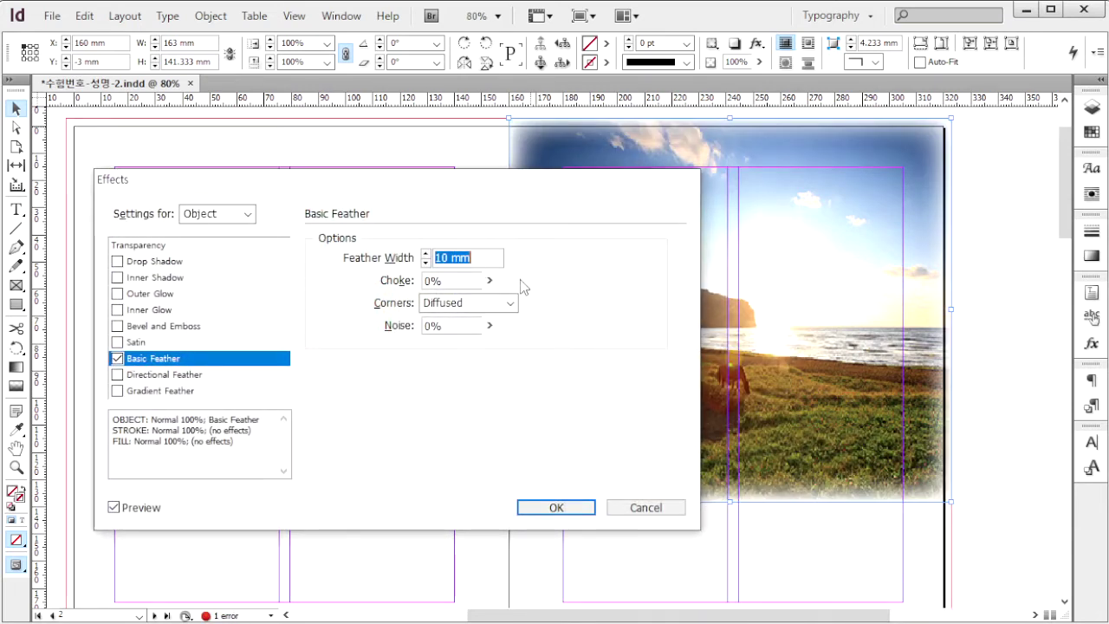
{"action": "left_click", "coordinate": [559, 507]}
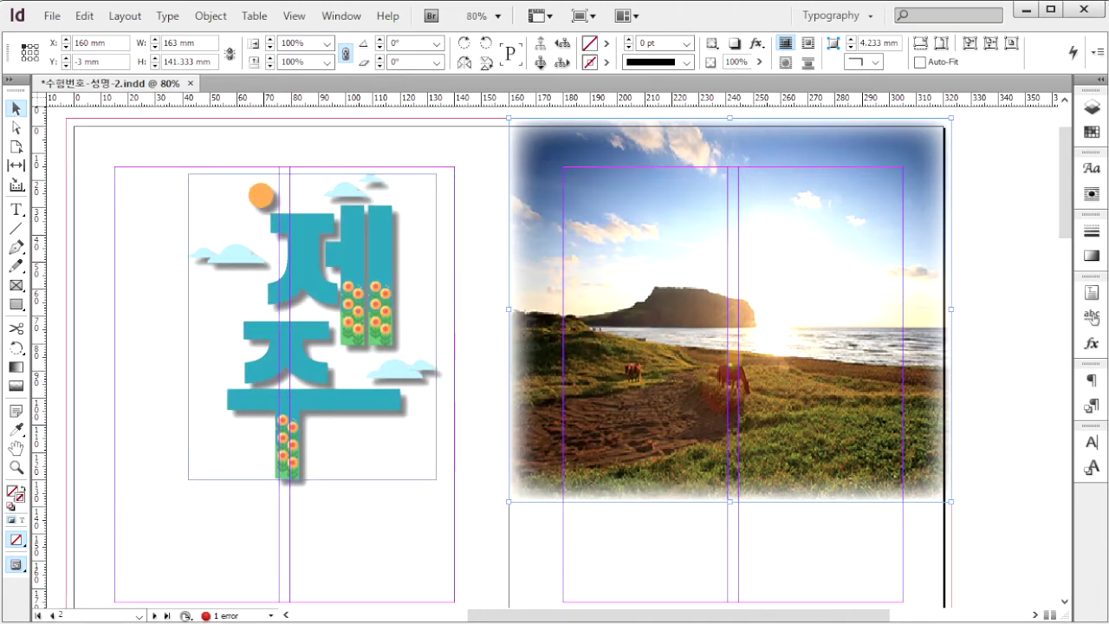
{"action": "key", "text": "ctrl+d"}
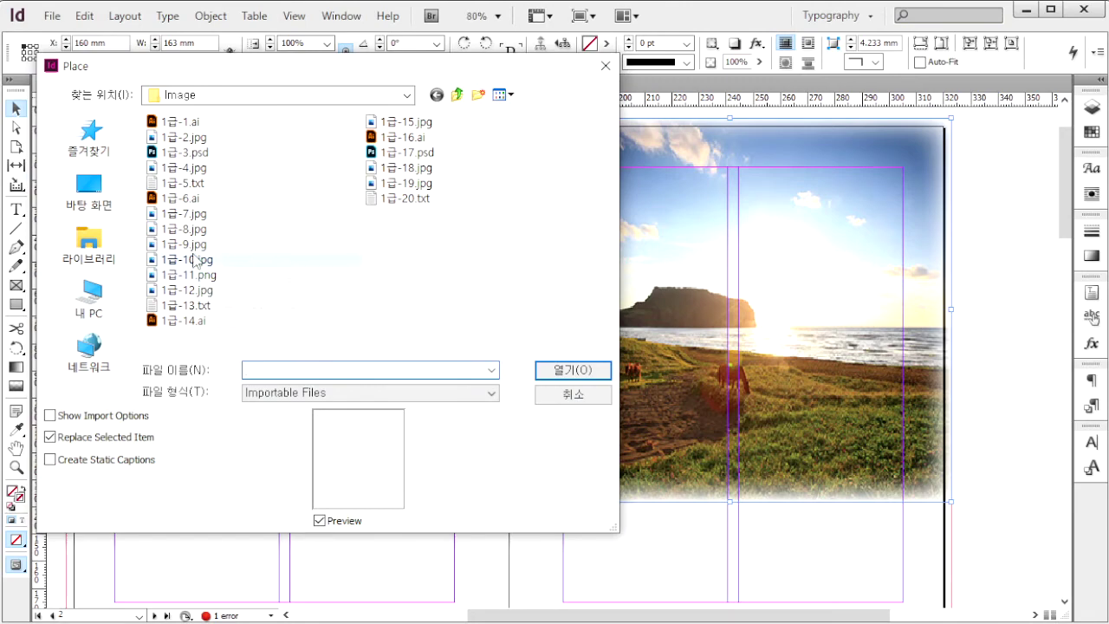
{"action": "left_click", "coordinate": [186, 229]}
{"action": "left_click", "coordinate": [572, 370]}
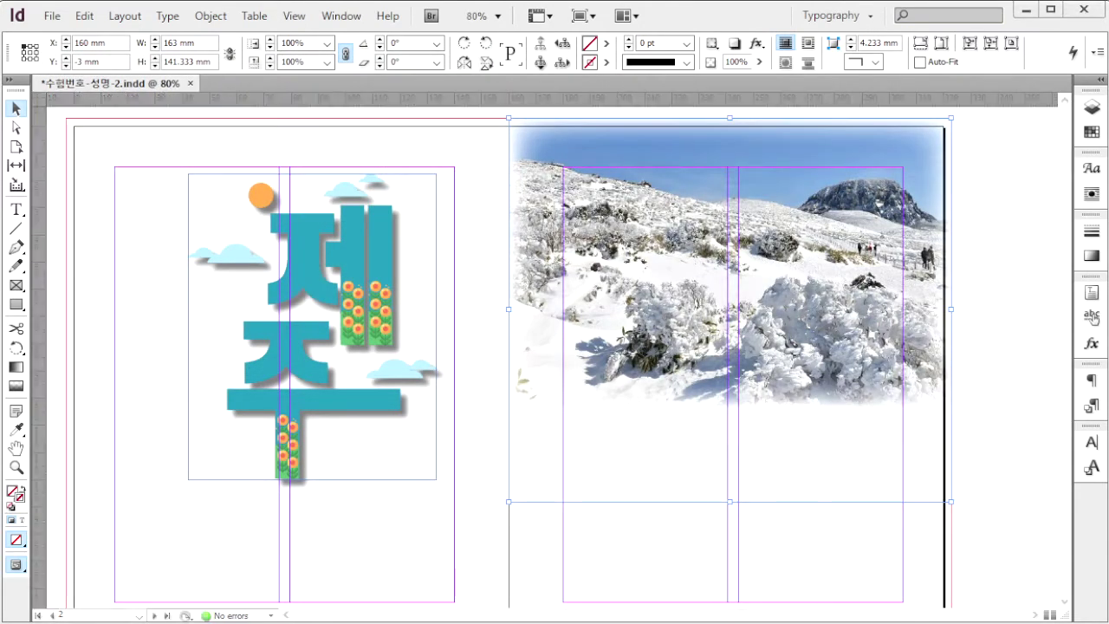
{"action": "key", "text": "ctrl+z"}
{"action": "left_click", "coordinate": [994, 375]}
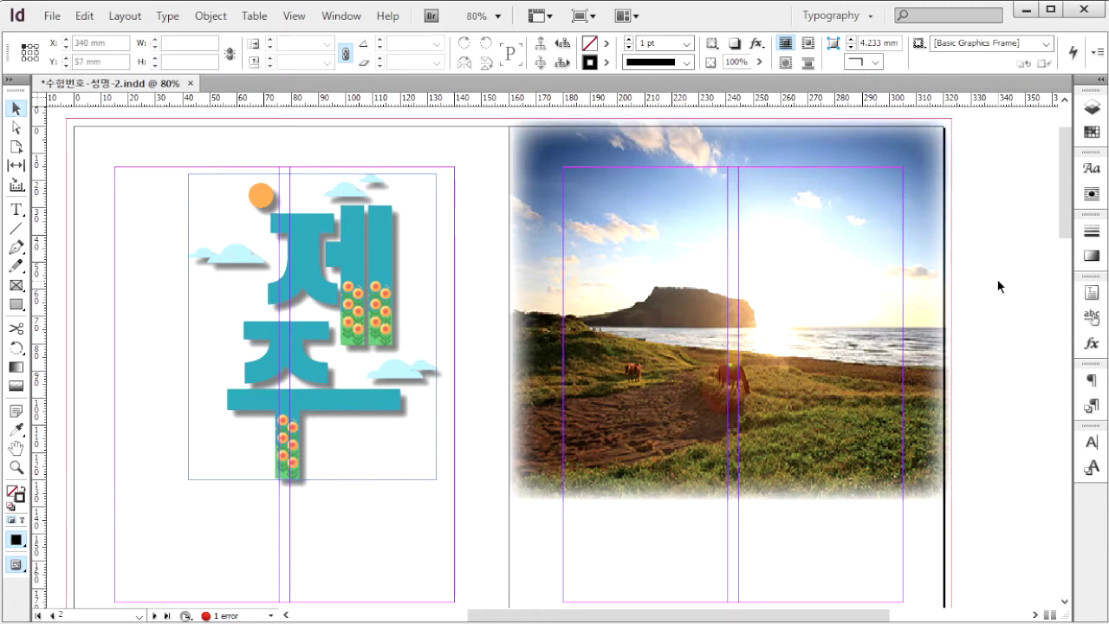
Go to the 3-4 spread and place 1급-8.jpg across the top of page 3 from the bleed edge, about 163 mm wide and 82 mm high
{"action": "key", "text": "alt+Tab"}
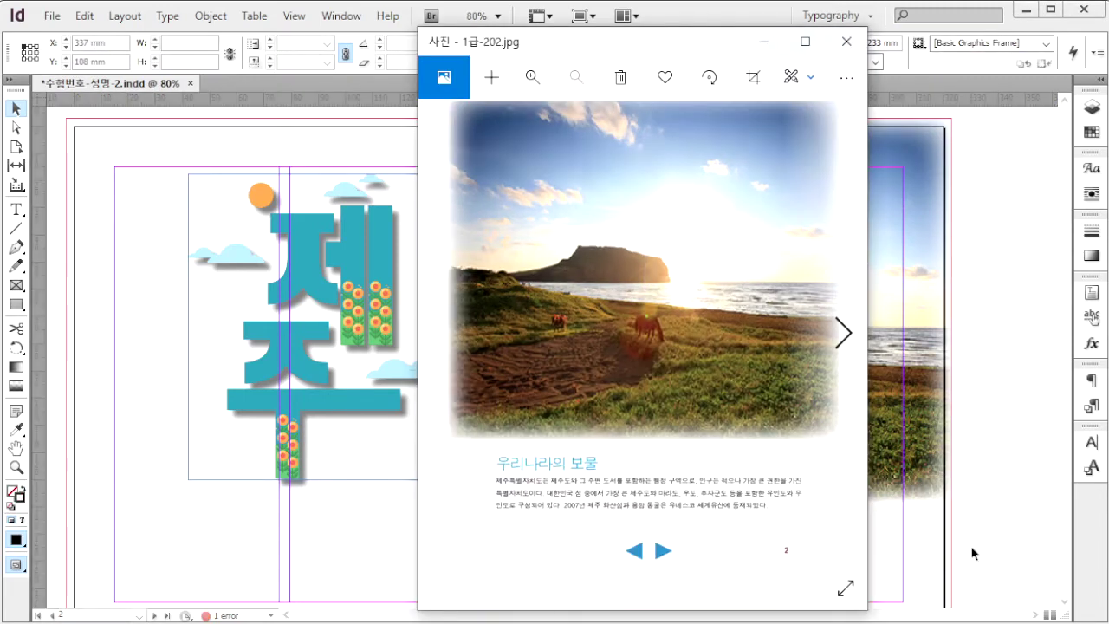
{"action": "left_click", "coordinate": [843, 332]}
{"action": "left_click", "coordinate": [994, 377]}
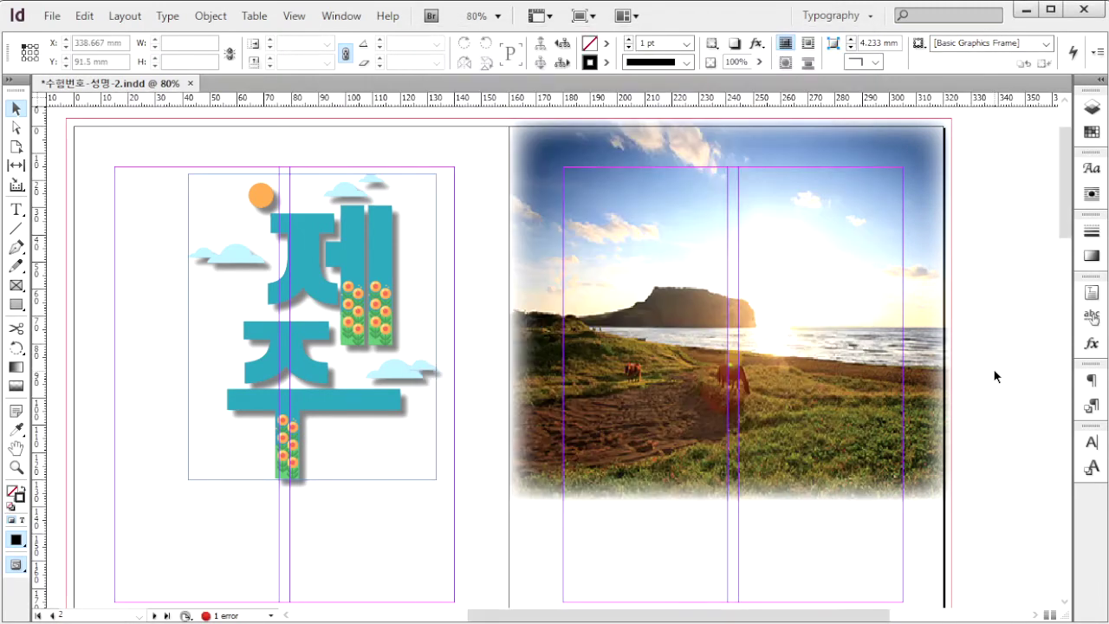
{"action": "key", "text": "F12"}
{"action": "double_click", "coordinate": [938, 277]}
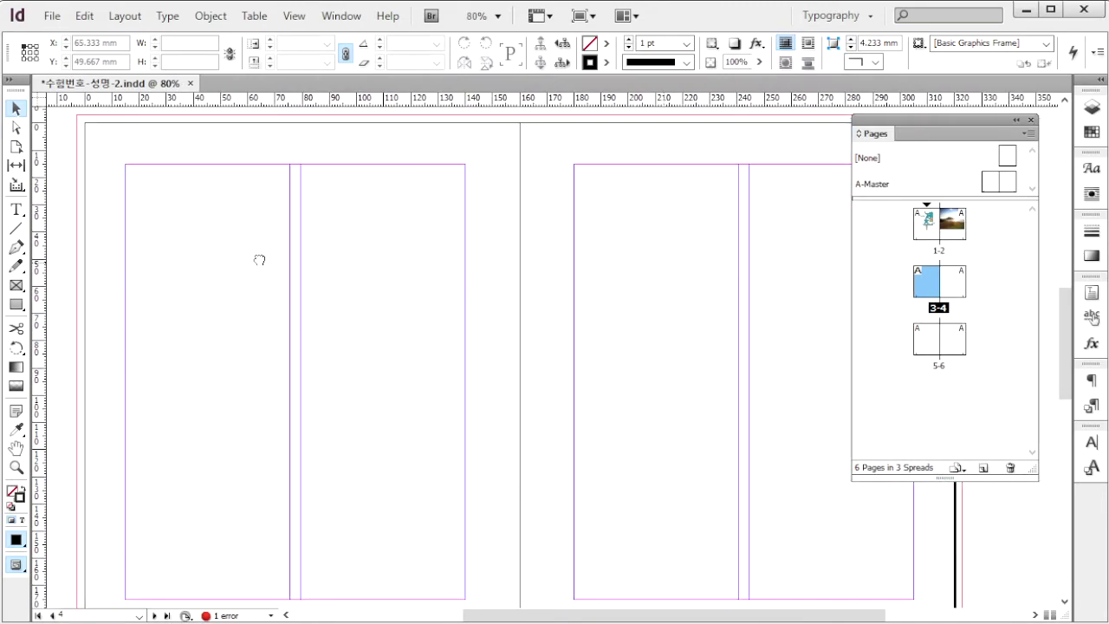
{"action": "key", "text": "ctrl+d"}
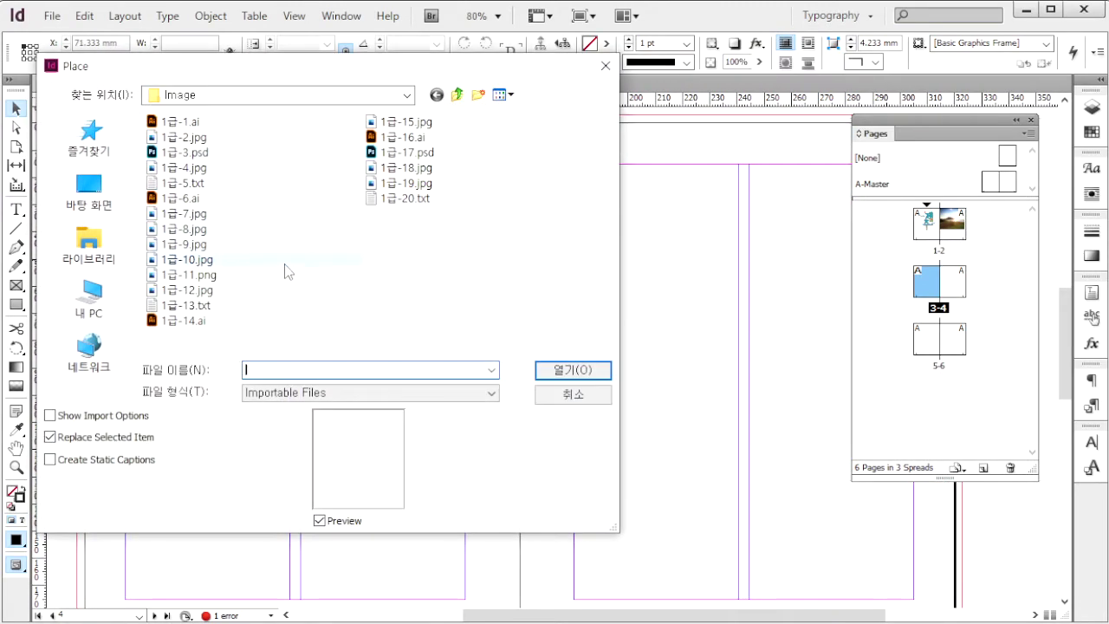
{"action": "left_click", "coordinate": [186, 228]}
{"action": "left_click", "coordinate": [572, 370]}
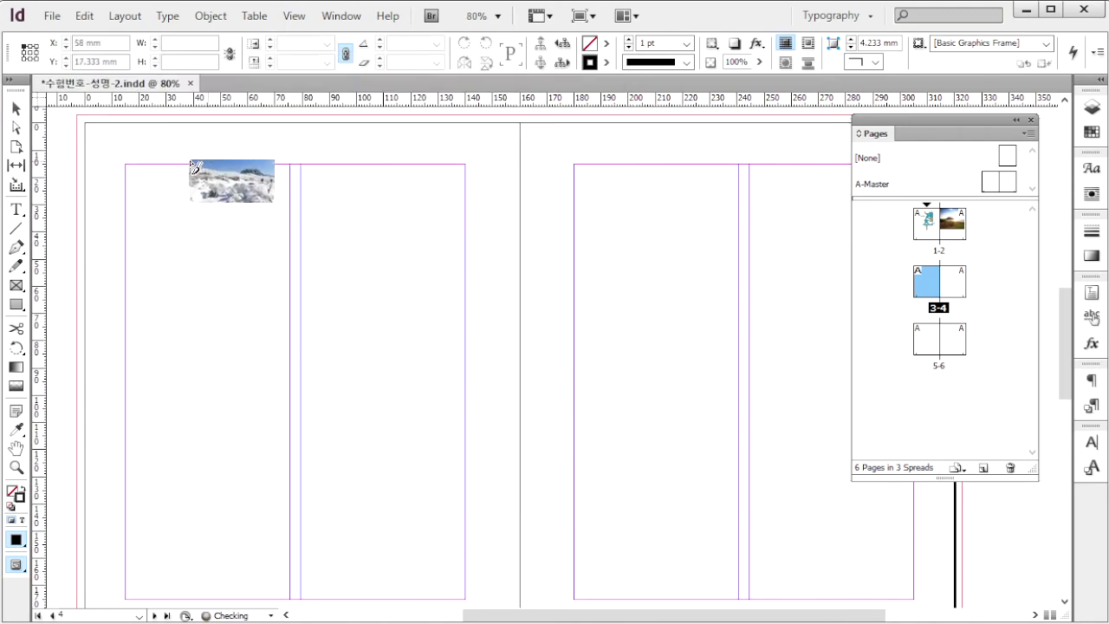
{"action": "left_click_drag", "start_coordinate": [79, 120], "coordinate": [533, 413]}
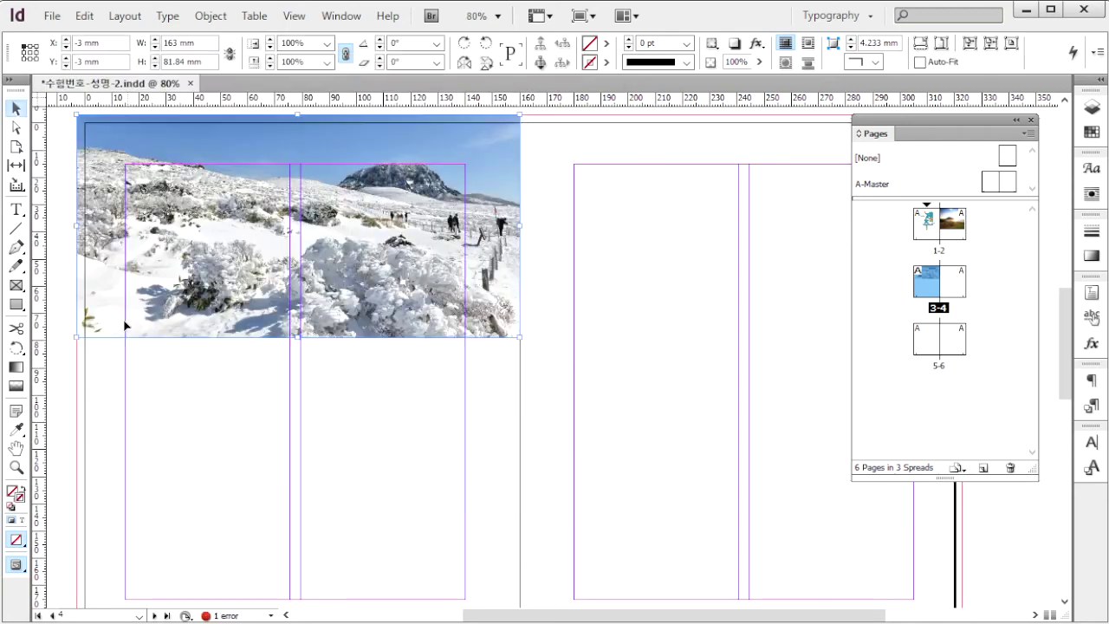
Soften the edges of the snowy mountain photo on page 3 with a 10 mm Basic Feather
{"action": "right_click", "coordinate": [108, 130]}
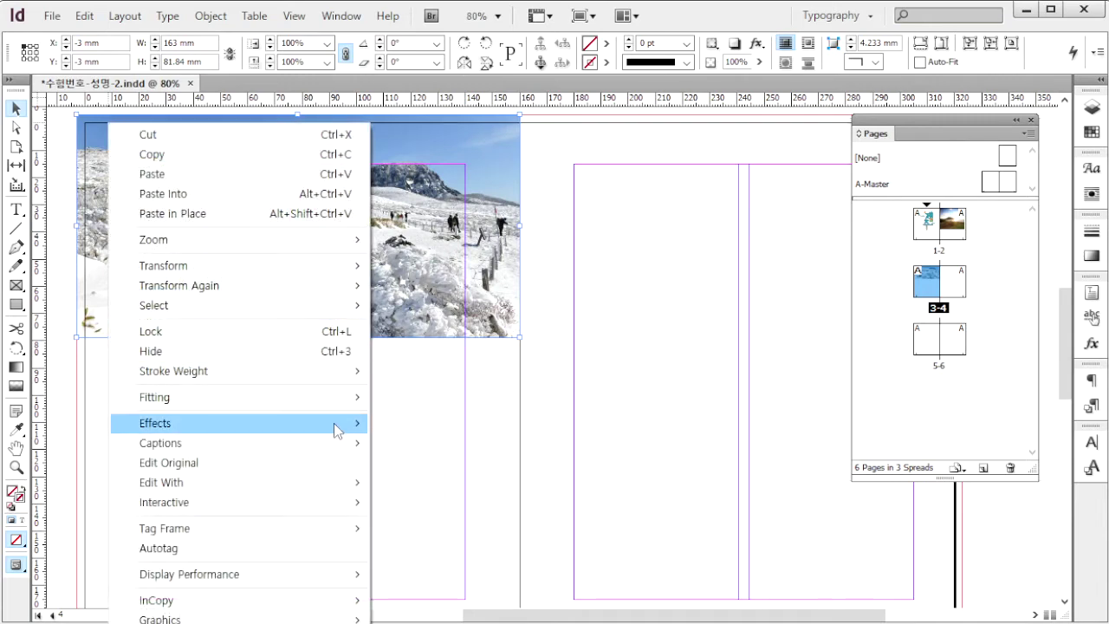
{"action": "mouse_move", "coordinate": [338, 424]}
{"action": "left_click", "coordinate": [538, 574]}
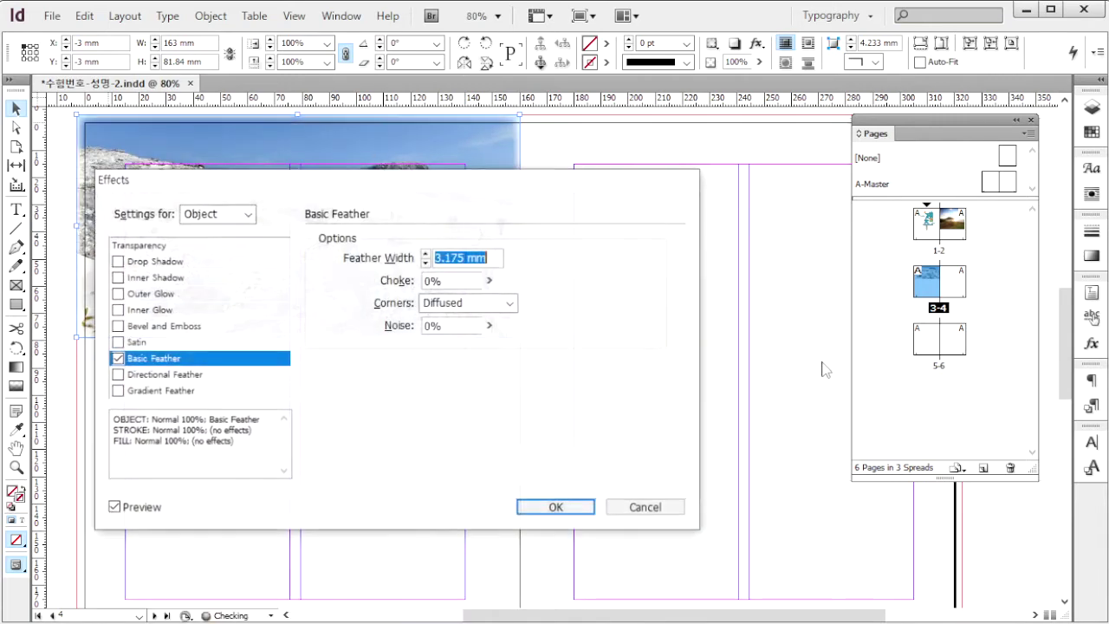
{"action": "type", "text": "10"}
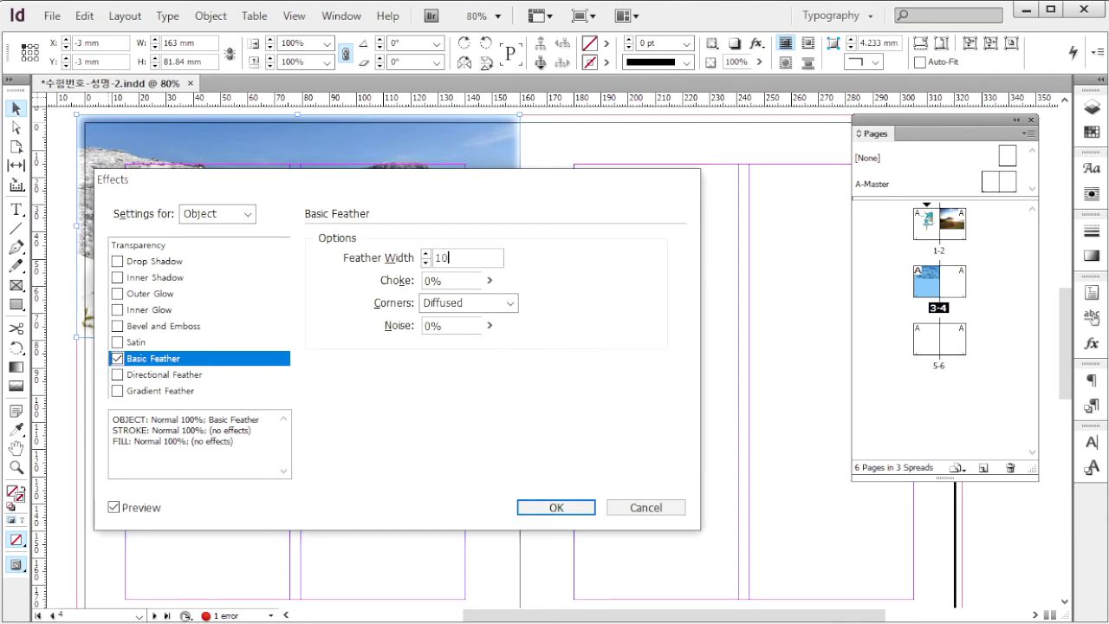
{"action": "key", "text": "Return"}
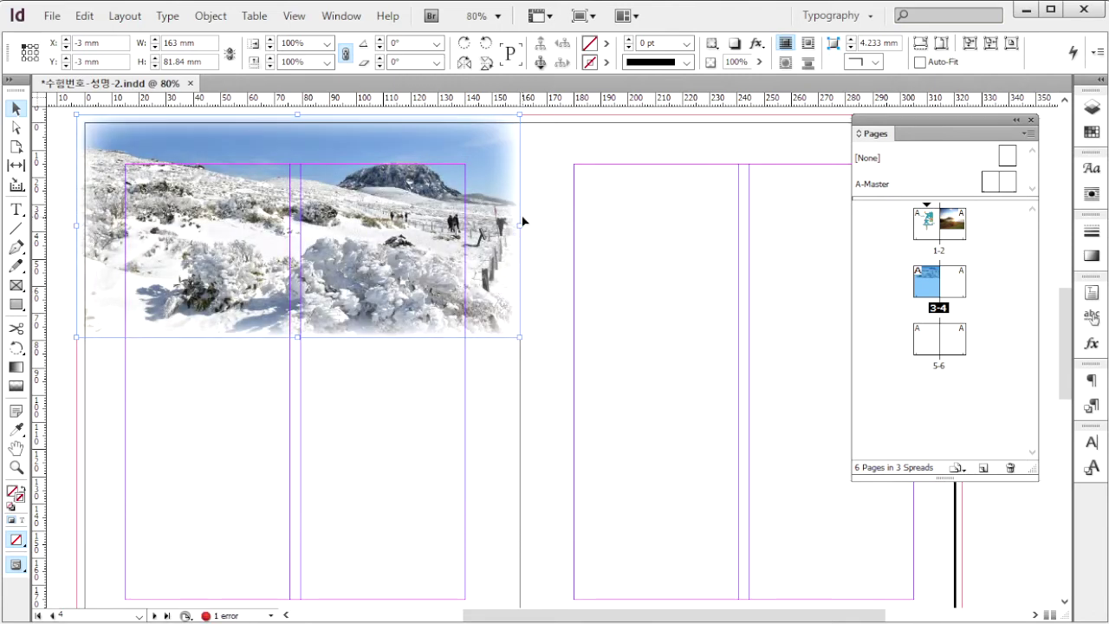
Place the blue hydrangea photo in the right column of page 4, about 61 mm wide and 160 mm high
{"action": "key", "text": "alt+Tab"}
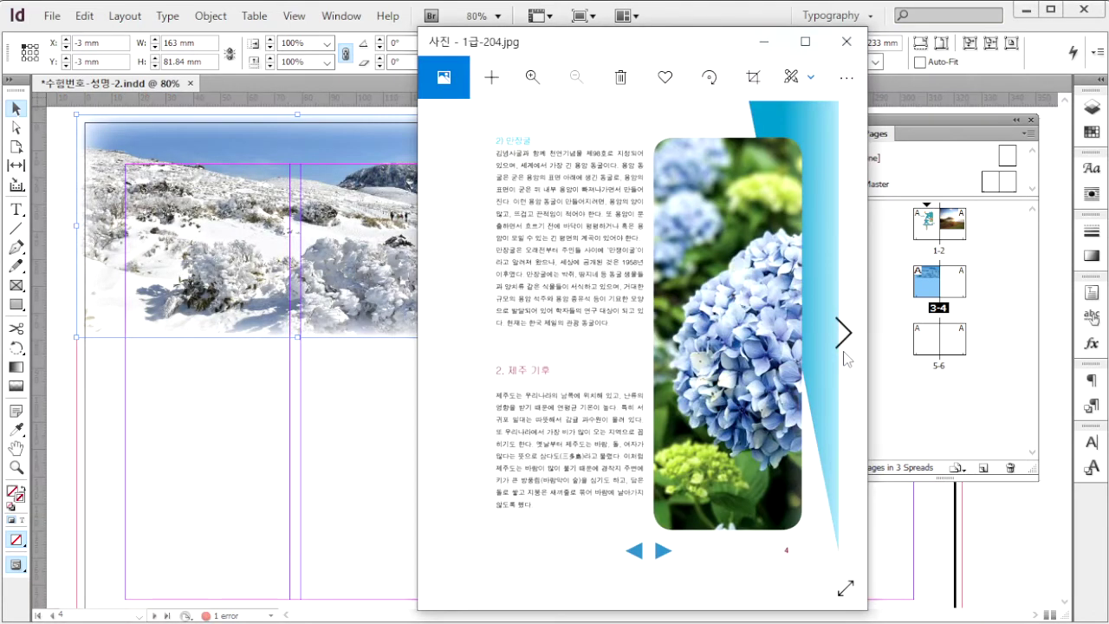
{"action": "left_click", "coordinate": [331, 407]}
{"action": "left_click", "coordinate": [356, 395]}
{"action": "left_click_drag", "start_coordinate": [663, 302], "coordinate": [517, 292]}
{"action": "key", "text": "ctrl+d"}
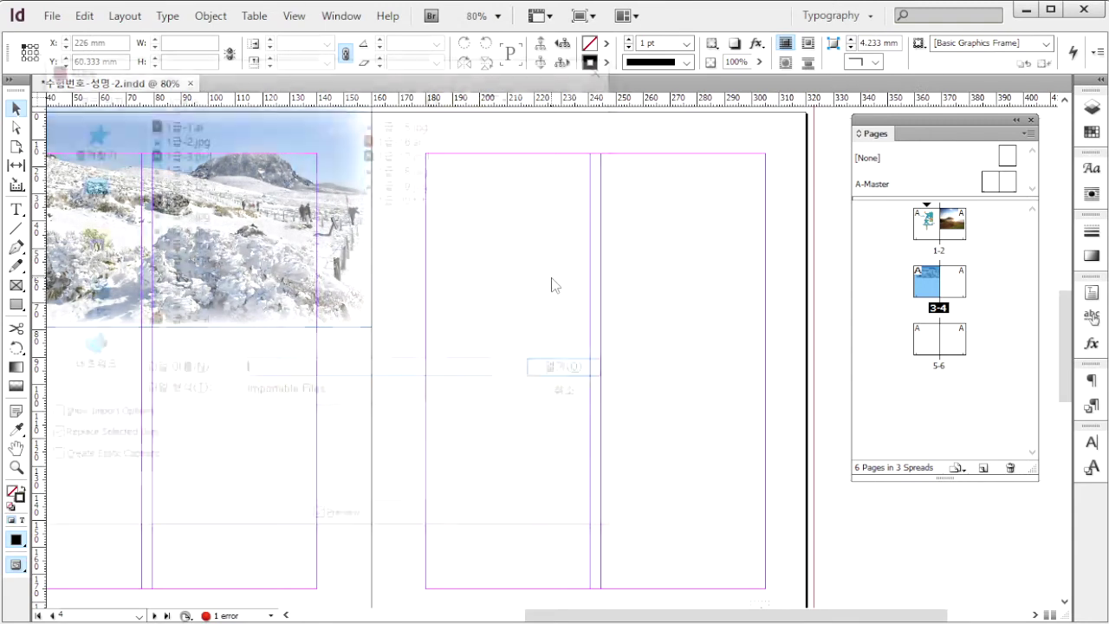
{"action": "left_click", "coordinate": [565, 366]}
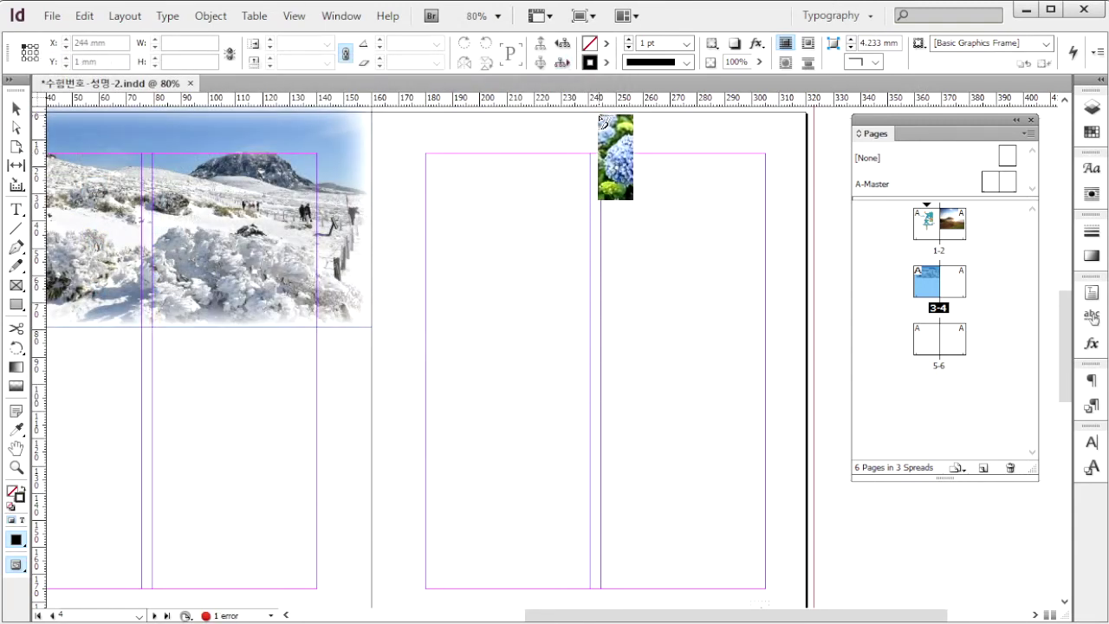
{"action": "left_click_drag", "start_coordinate": [601, 118], "coordinate": [764, 576]}
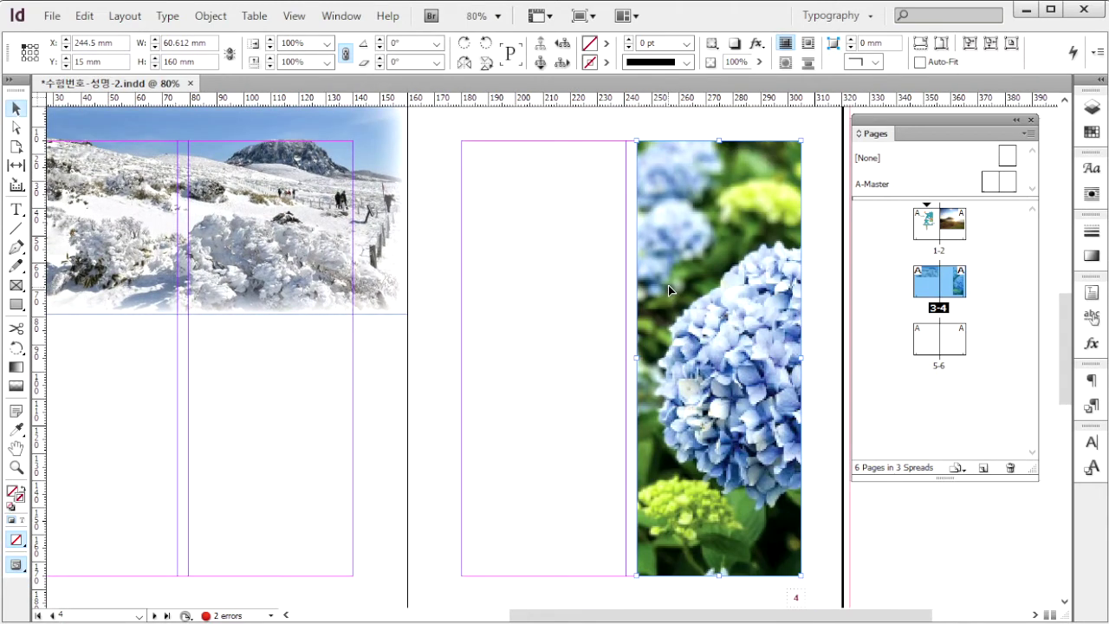
Apply the Rounded corner shape to all four corners of the blue hydrangea photo on page 4
{"action": "left_click", "coordinate": [210, 16]}
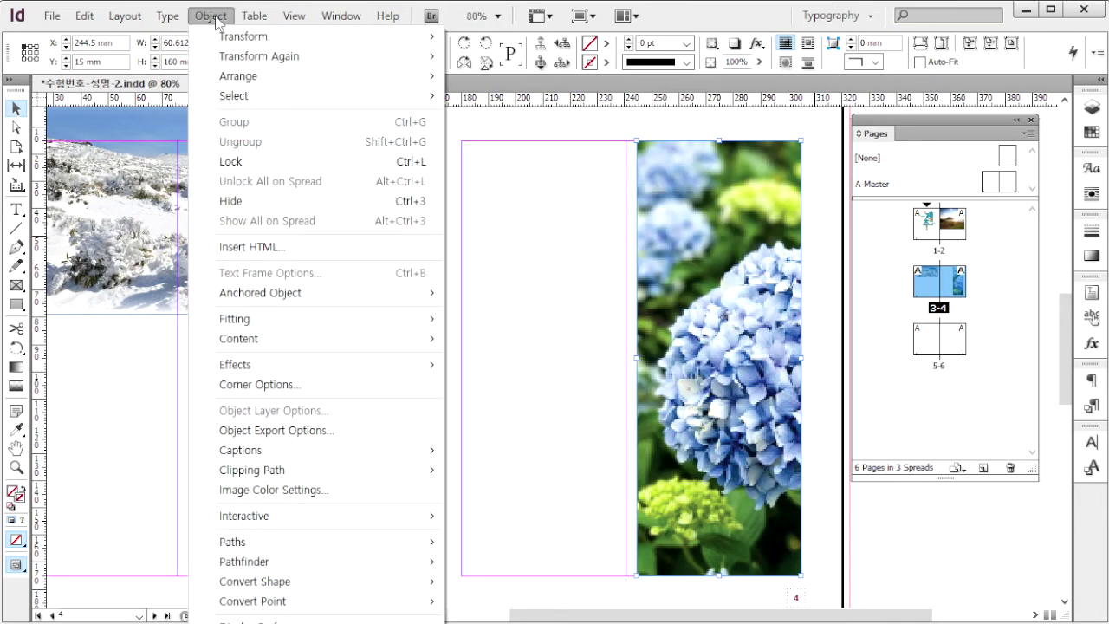
{"action": "left_click", "coordinate": [340, 384]}
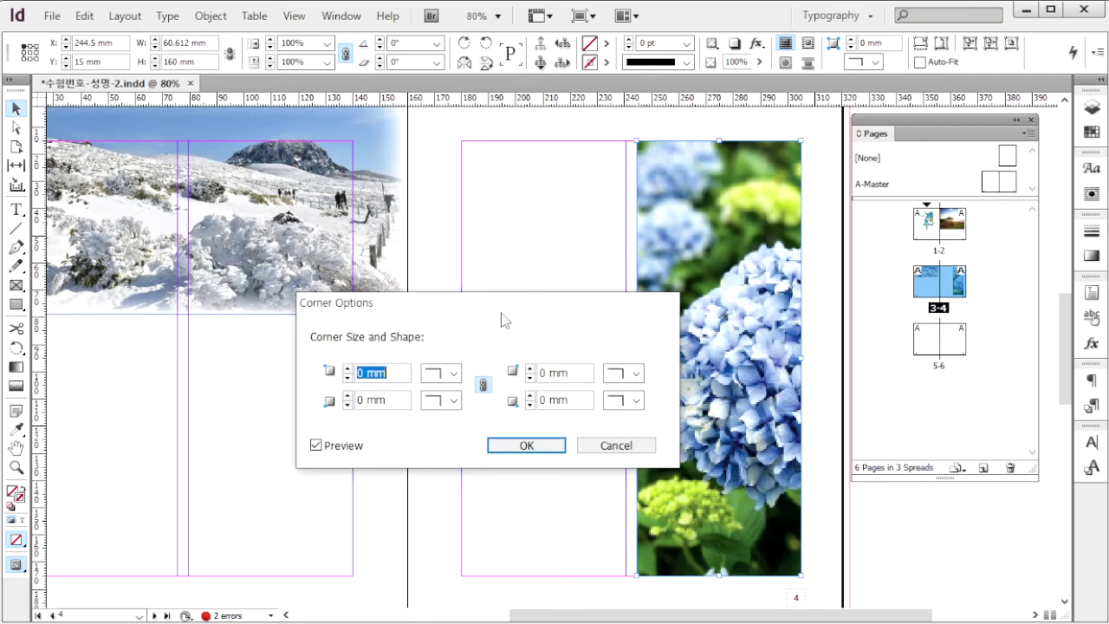
{"action": "left_click", "coordinate": [435, 379]}
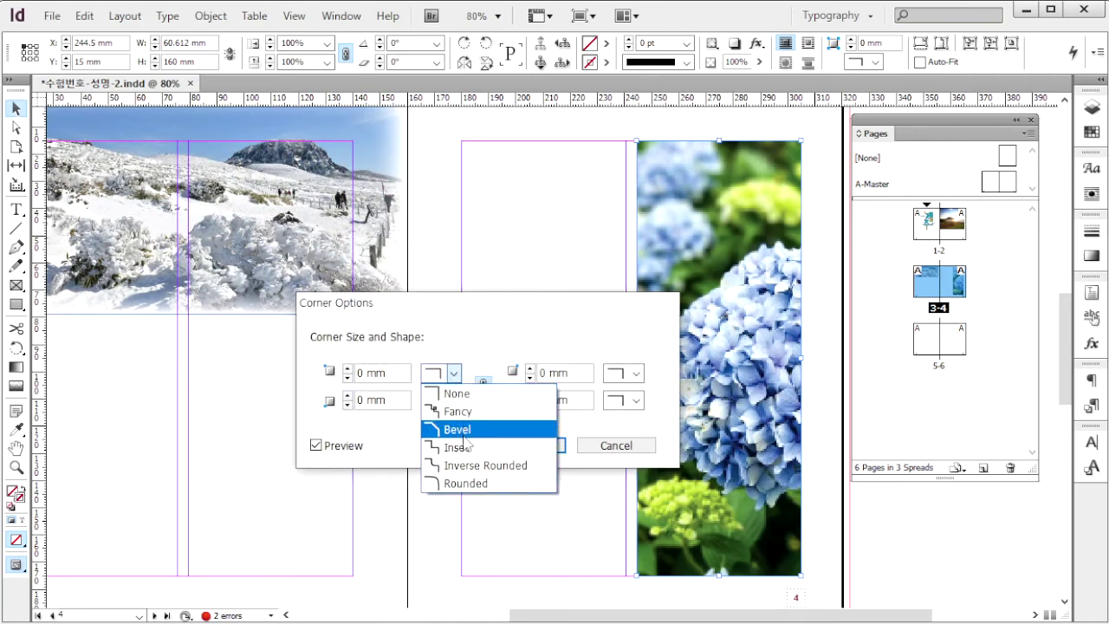
{"action": "left_click", "coordinate": [462, 482]}
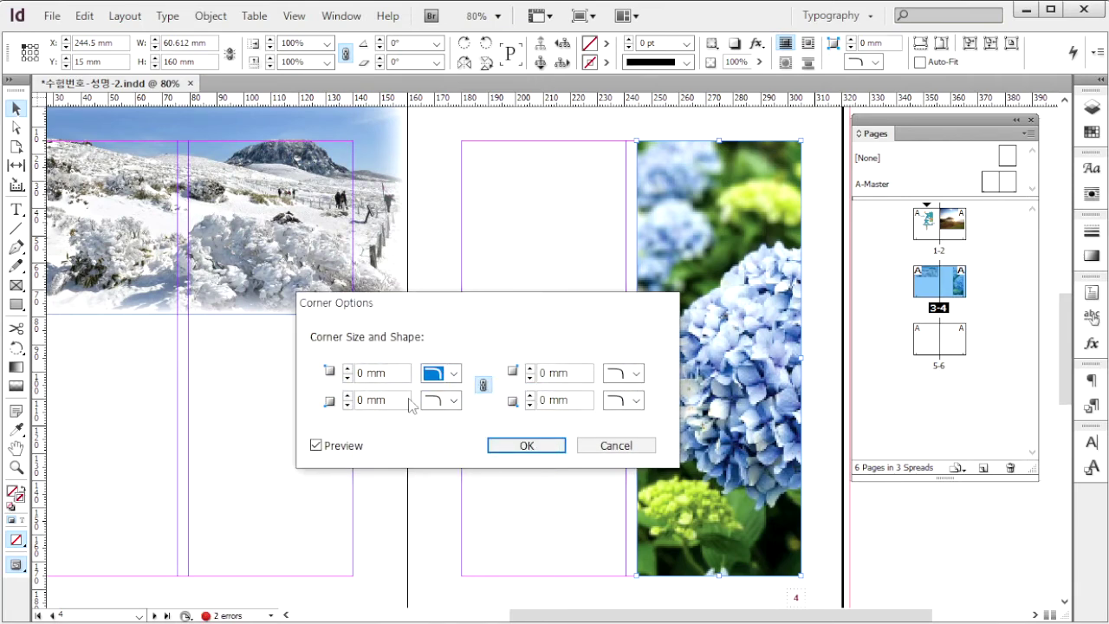
{"action": "left_click", "coordinate": [392, 374]}
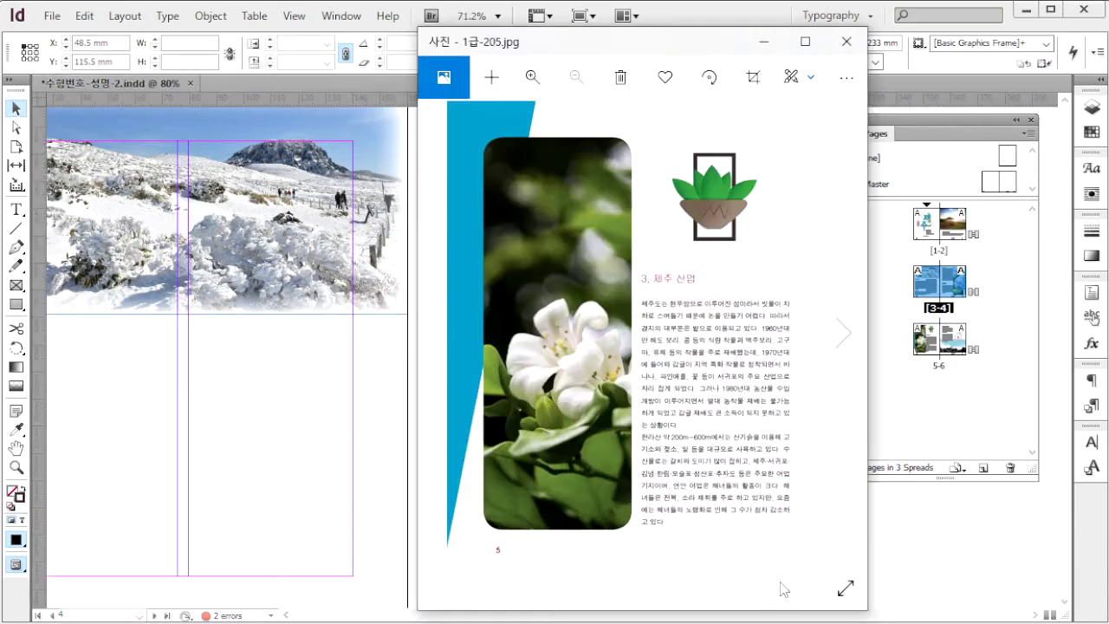
Go to the 5-6 spread and place 1급-10.jpg in the first column of page 5, 60.5 mm wide and 160 mm high
{"action": "left_click", "coordinate": [849, 339]}
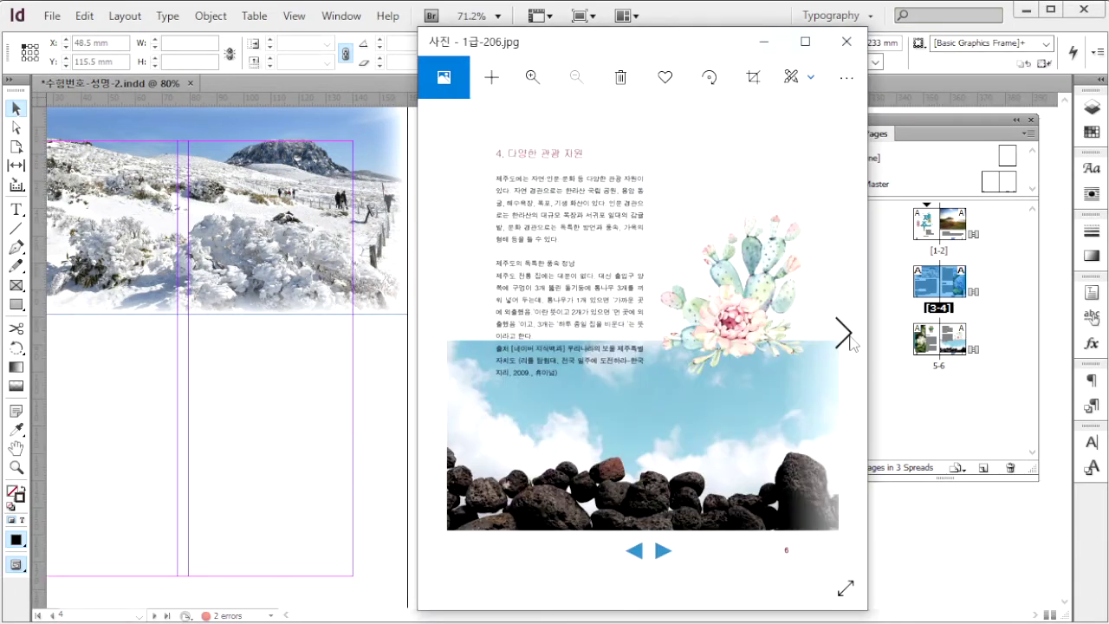
{"action": "left_click", "coordinate": [342, 446]}
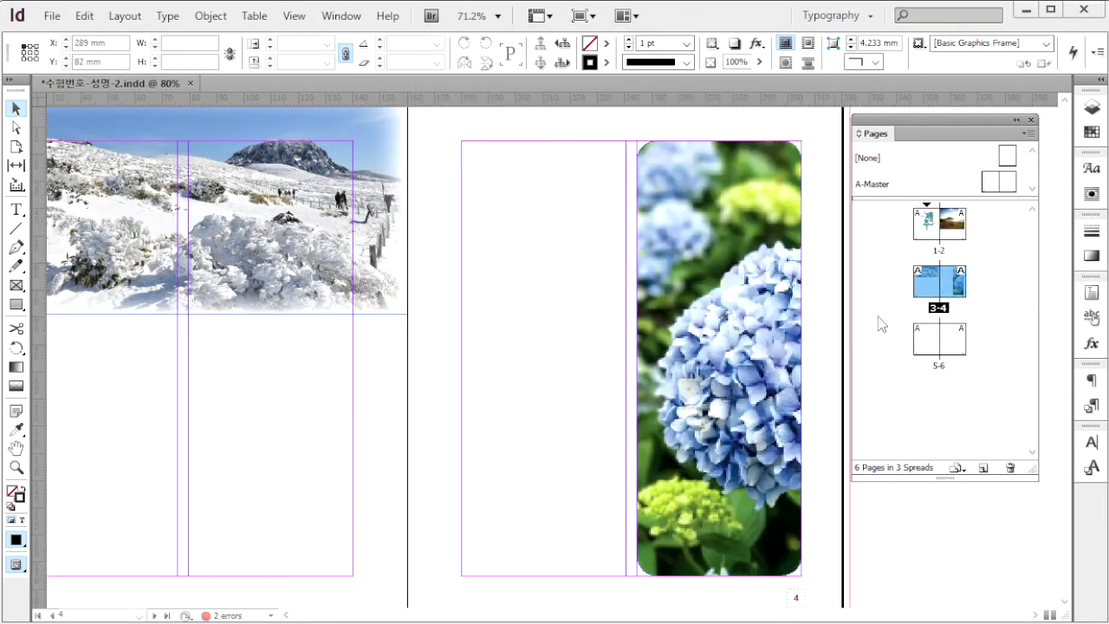
{"action": "double_click", "coordinate": [927, 344]}
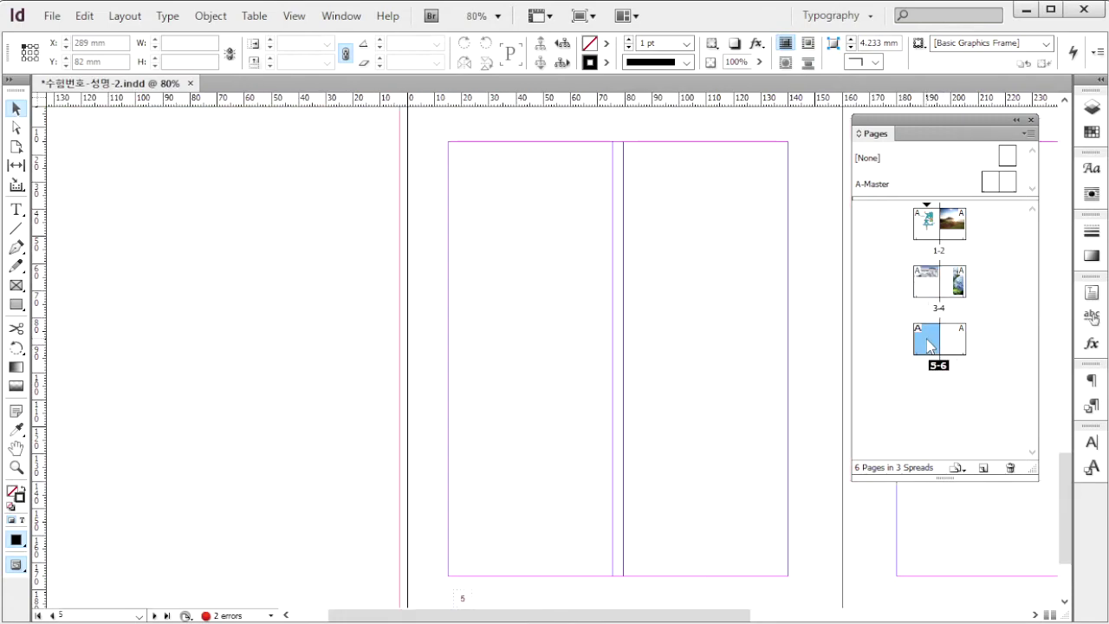
{"action": "left_click_drag", "start_coordinate": [693, 349], "coordinate": [358, 343]}
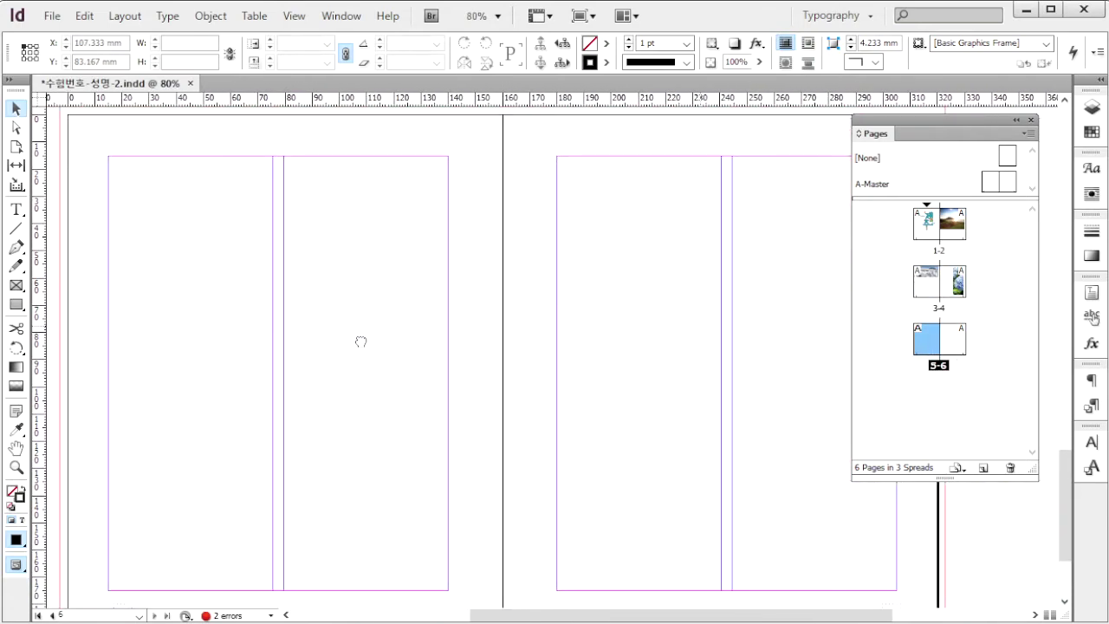
{"action": "key", "text": "ctrl+d"}
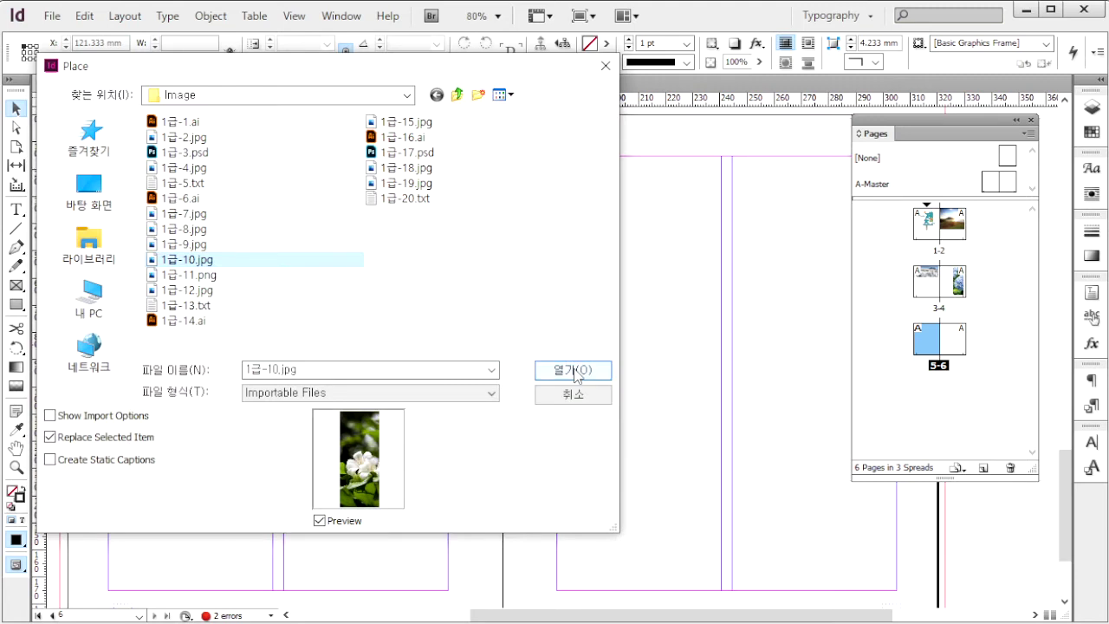
{"action": "left_click", "coordinate": [572, 371]}
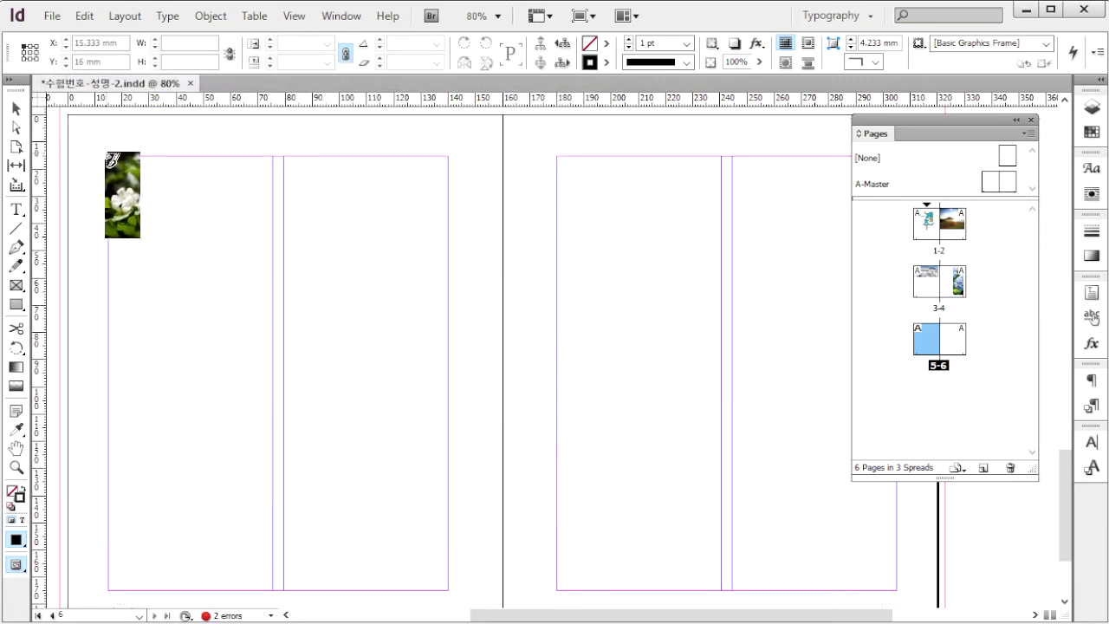
{"action": "left_click_drag", "start_coordinate": [104, 151], "coordinate": [334, 598]}
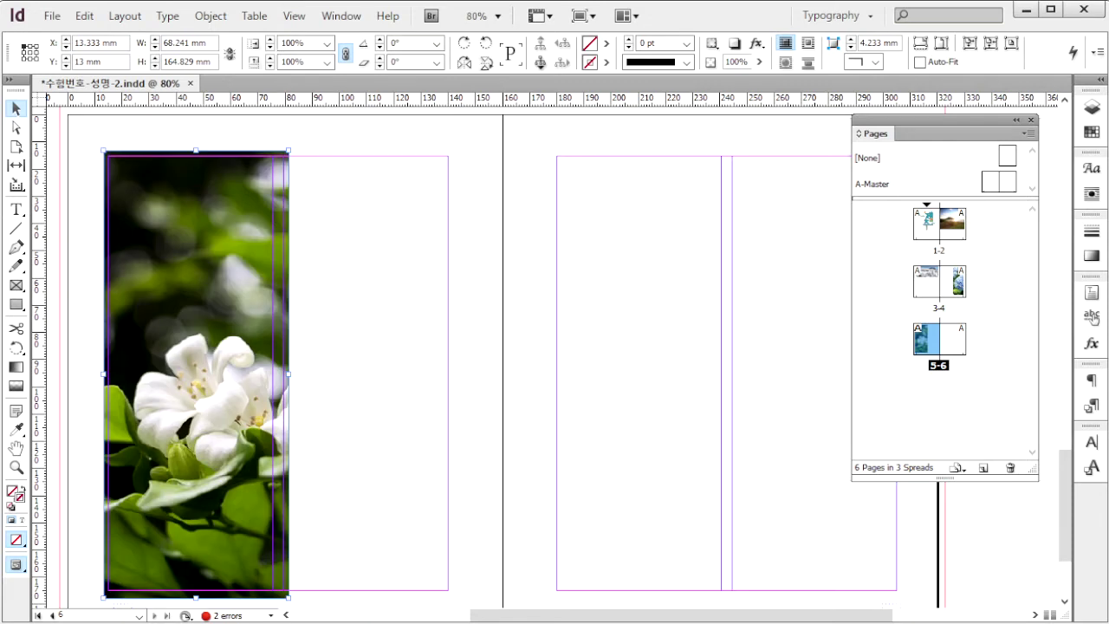
{"action": "key", "text": "ctrl+d"}
{"action": "left_click_drag", "start_coordinate": [104, 374], "coordinate": [107, 376]}
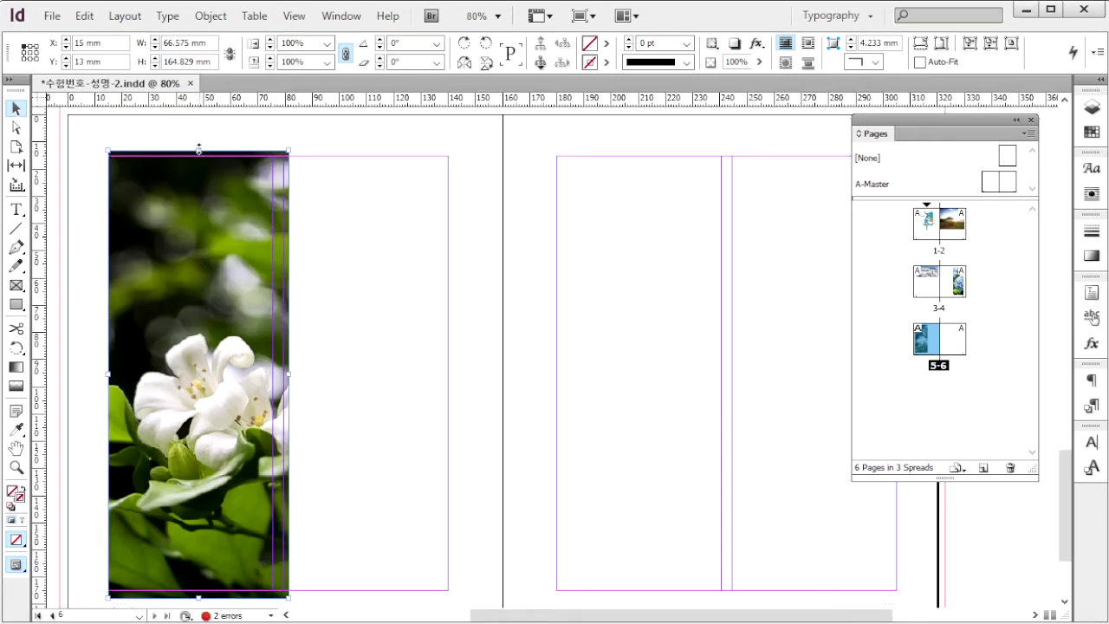
{"action": "left_click_drag", "start_coordinate": [199, 148], "coordinate": [199, 156]}
Give the white flower photo on page 5 Rounded corners with a size of 8 mm
{"action": "left_click", "coordinate": [211, 15]}
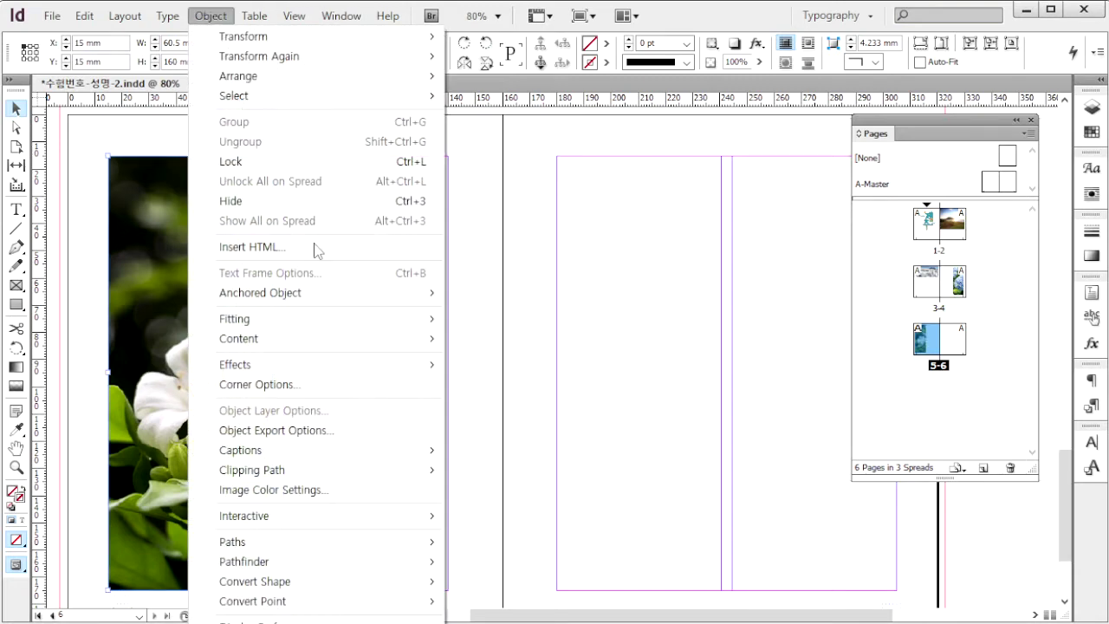
{"action": "left_click", "coordinate": [419, 384]}
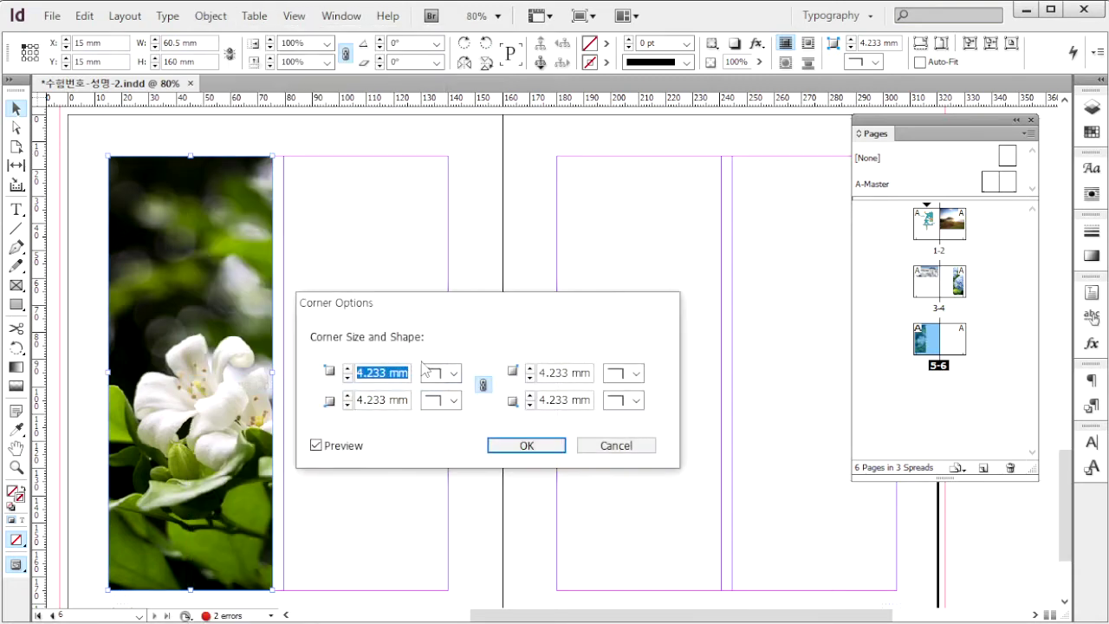
{"action": "type", "text": "8"}
{"action": "left_click", "coordinate": [450, 373]}
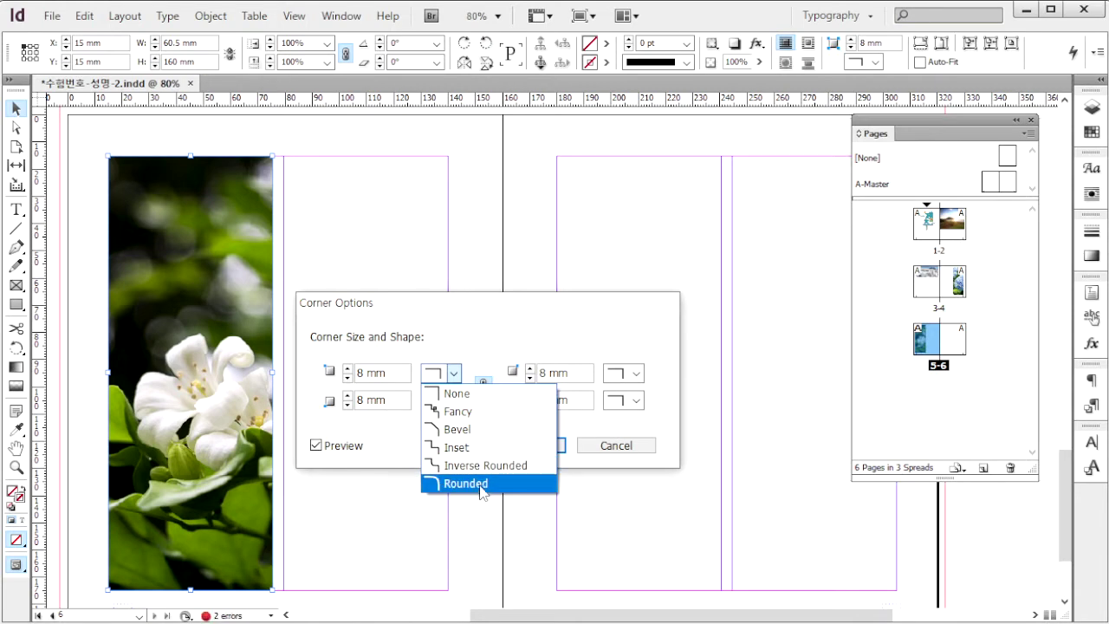
{"action": "left_click", "coordinate": [482, 484]}
{"action": "left_click", "coordinate": [545, 446]}
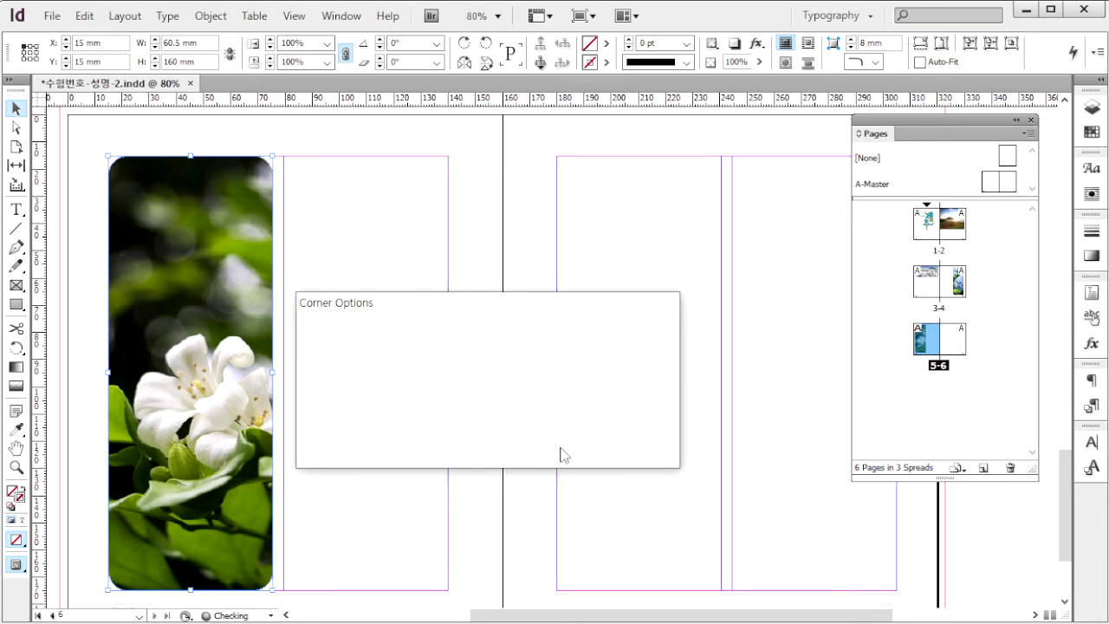
{"action": "left_click", "coordinate": [334, 256]}
Place 1급-11.png in the second column of page 5 and crop its frame to the potted plant, about 61 mm wide and 48 mm high
{"action": "key", "text": "ctrl+d"}
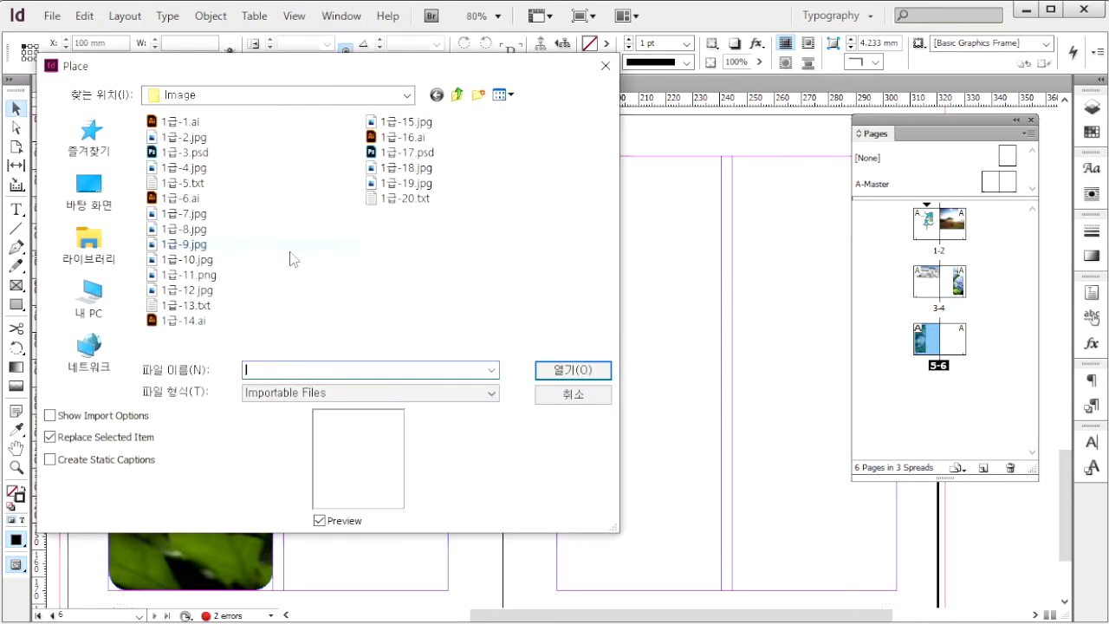
{"action": "left_click", "coordinate": [192, 274]}
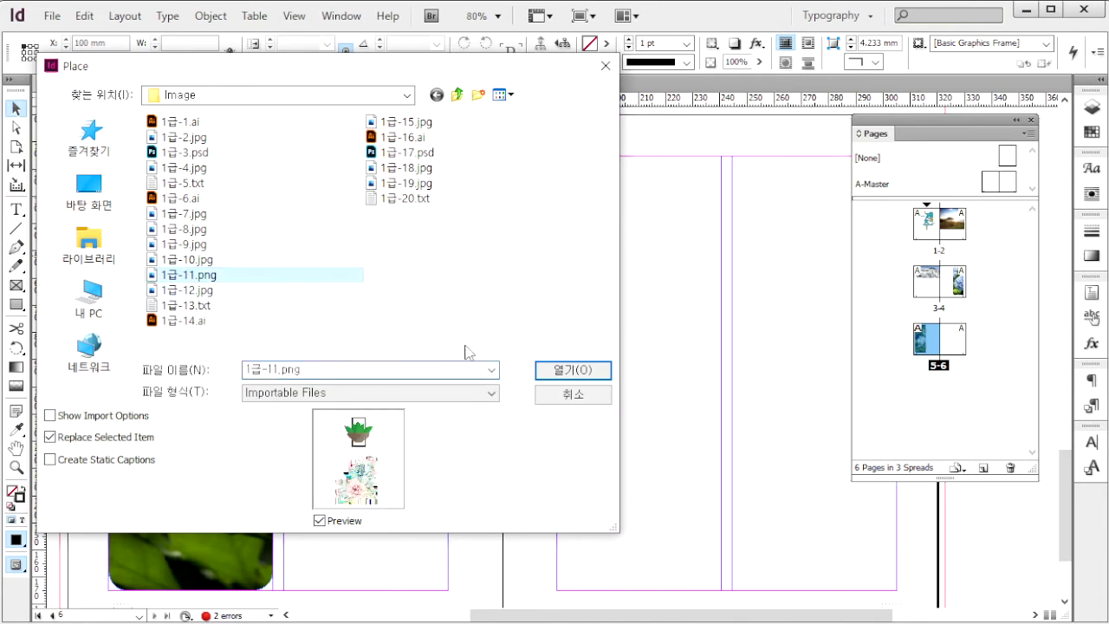
{"action": "left_click", "coordinate": [573, 370]}
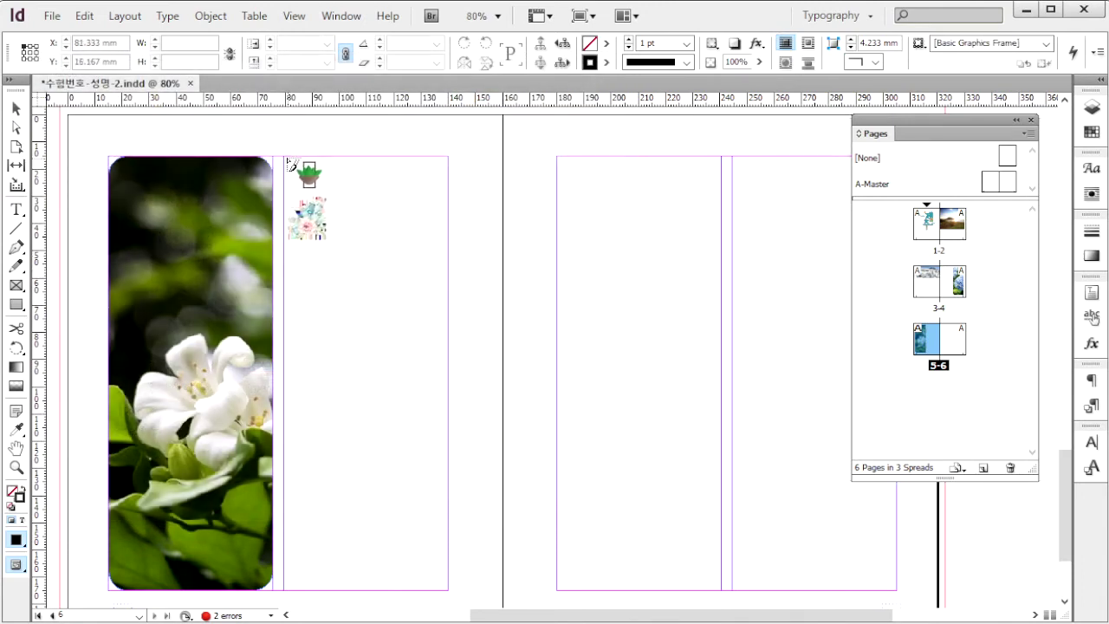
{"action": "mouse_move", "coordinate": [287, 159]}
{"action": "left_mouse_down"}
{"action": "mouse_move", "coordinate": [433, 361]}
{"action": "mouse_move", "coordinate": [499, 512]}
{"action": "mouse_move", "coordinate": [448, 454]}
{"action": "left_mouse_up"}
{"action": "left_click_drag", "start_coordinate": [367, 454], "coordinate": [396, 287]}
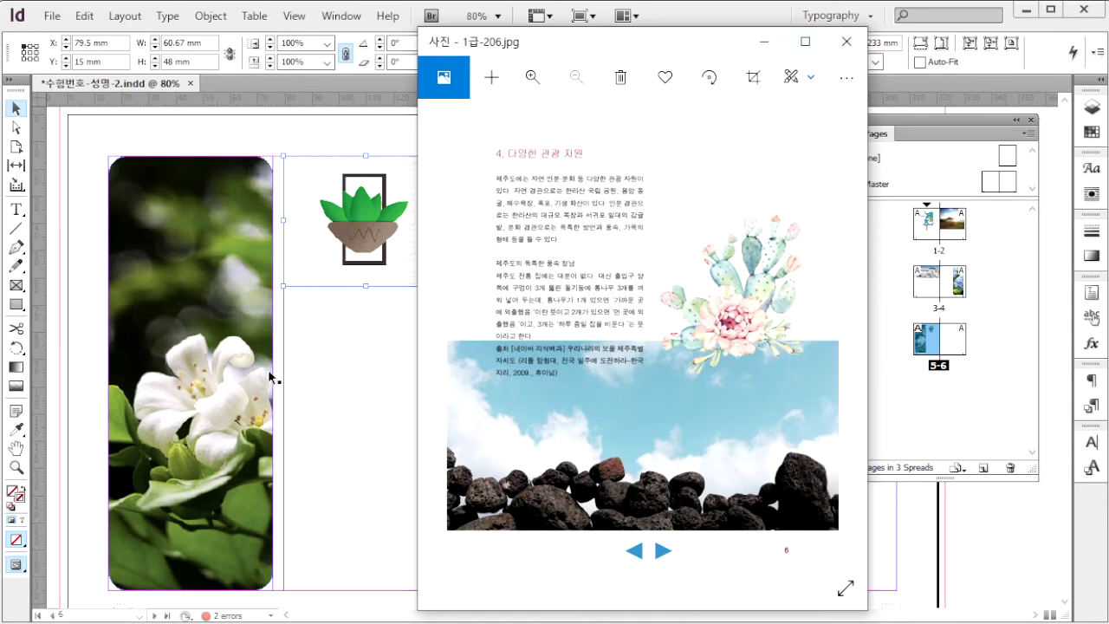
Duplicate the artwork frame into the second column of page 6, reposition its content to the cactus flower and extend the frame upward to show it whole
{"action": "left_click_drag", "start_coordinate": [381, 232], "coordinate": [814, 251]}
{"action": "left_click_drag", "start_coordinate": [787, 320], "coordinate": [559, 310]}
{"action": "left_click_drag", "start_coordinate": [620, 254], "coordinate": [632, 173]}
{"action": "double_click", "coordinate": [635, 341]}
{"action": "key", "text": "ctrl+shift+a"}
{"action": "left_click", "coordinate": [589, 250]}
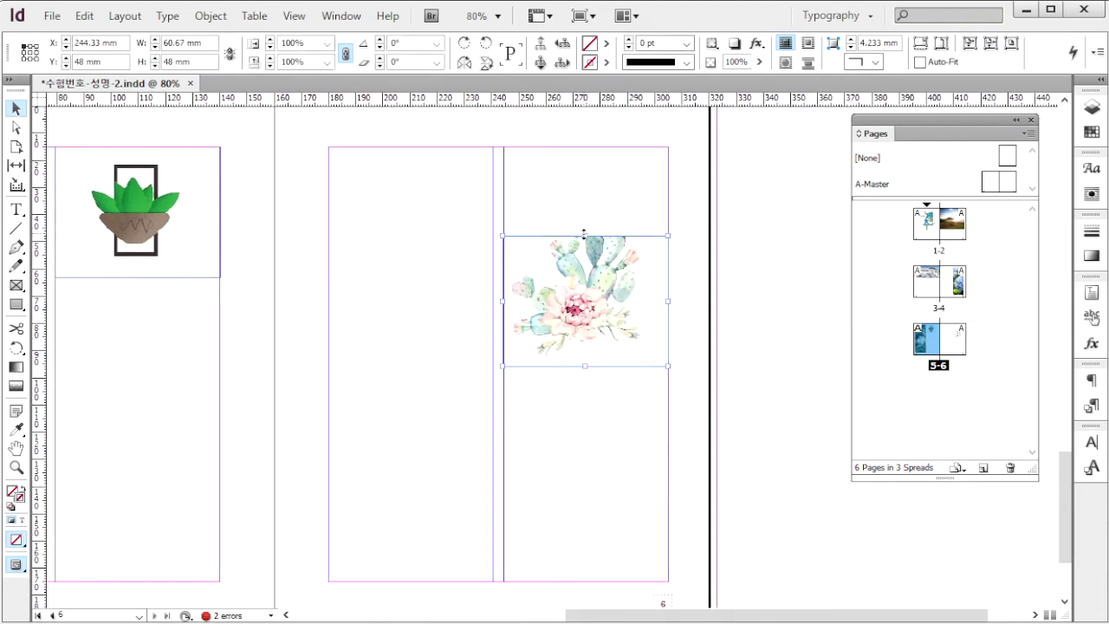
{"action": "left_click_drag", "start_coordinate": [585, 236], "coordinate": [585, 204]}
{"action": "left_click", "coordinate": [764, 315]}
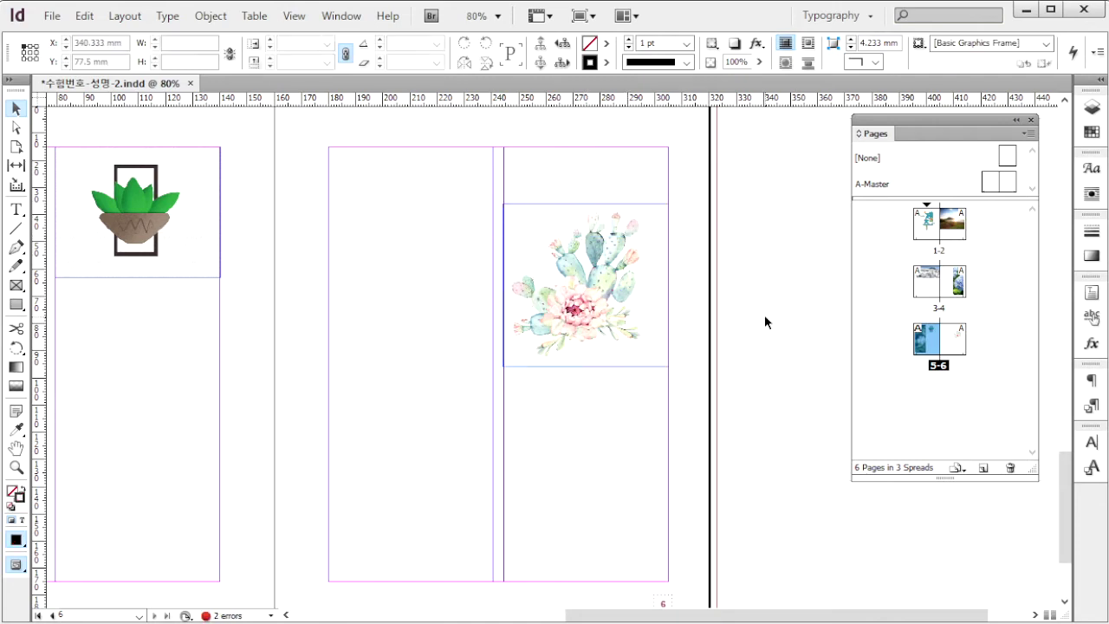
Place 1급-12.jpg along the lower part of page 6, about 158 mm wide and 77 mm high, aligned to the outer bleed corner
{"action": "key", "text": "ctrl+d"}
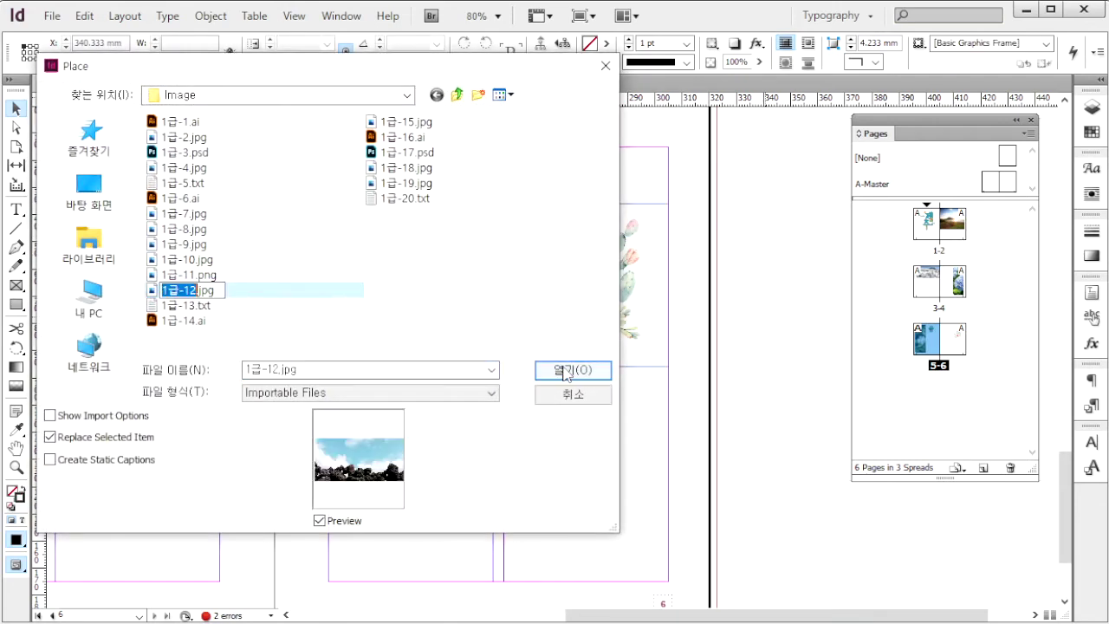
{"action": "left_click", "coordinate": [554, 370]}
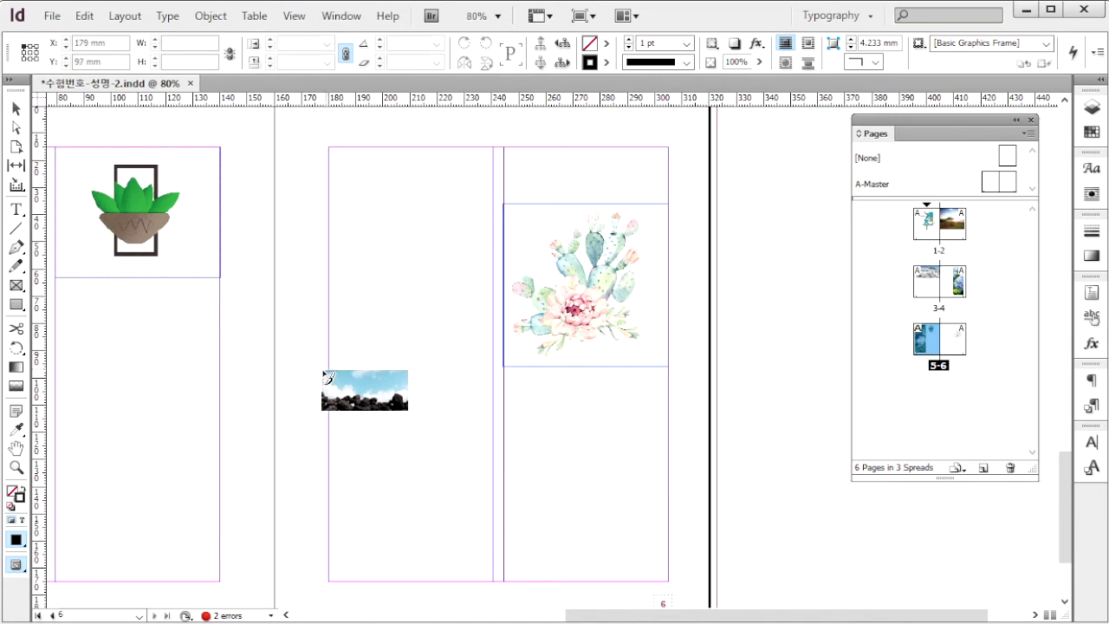
{"action": "left_click_drag", "start_coordinate": [281, 368], "coordinate": [707, 498]}
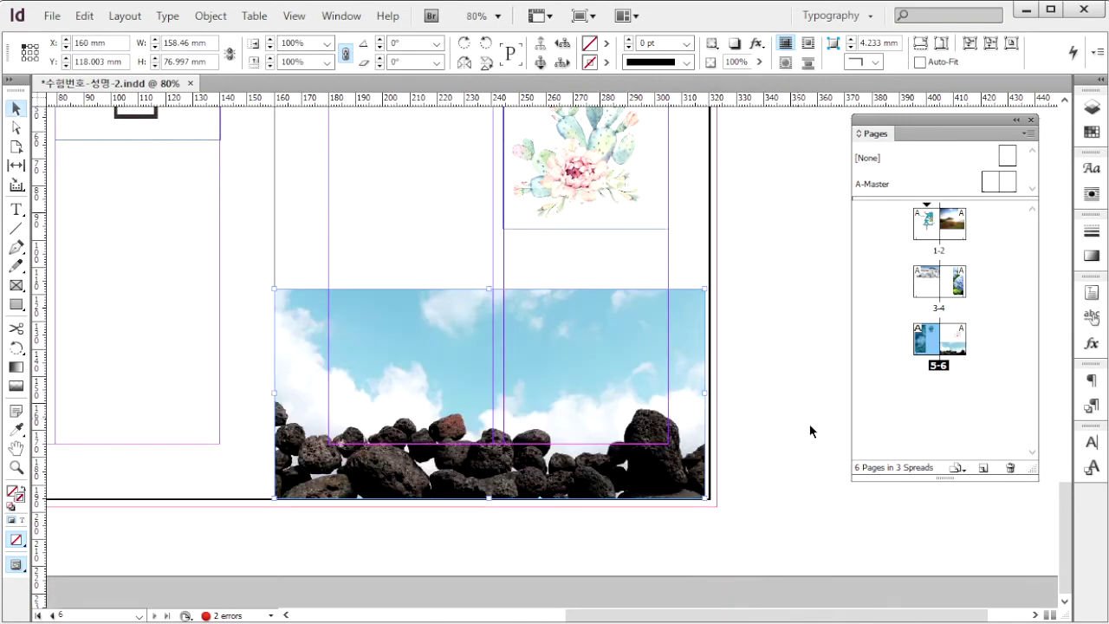
{"action": "left_click_drag", "start_coordinate": [934, 124], "coordinate": [813, 107]}
Override all master page items on page 6 and send the sky and rocks photo to the back
{"action": "right_click", "coordinate": [832, 317]}
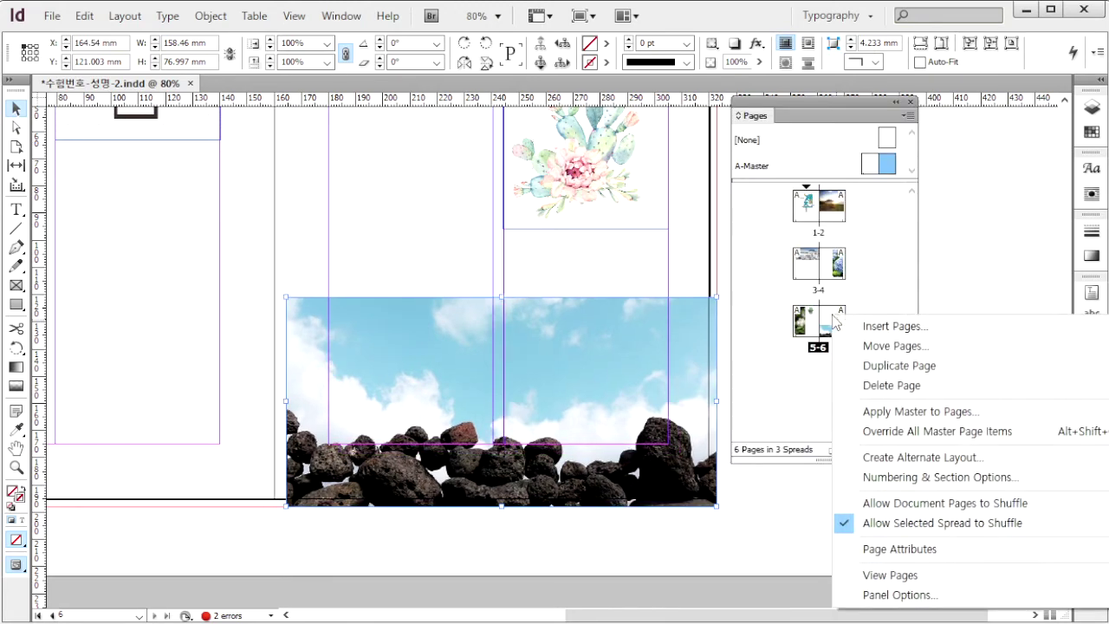
{"action": "left_click", "coordinate": [873, 432]}
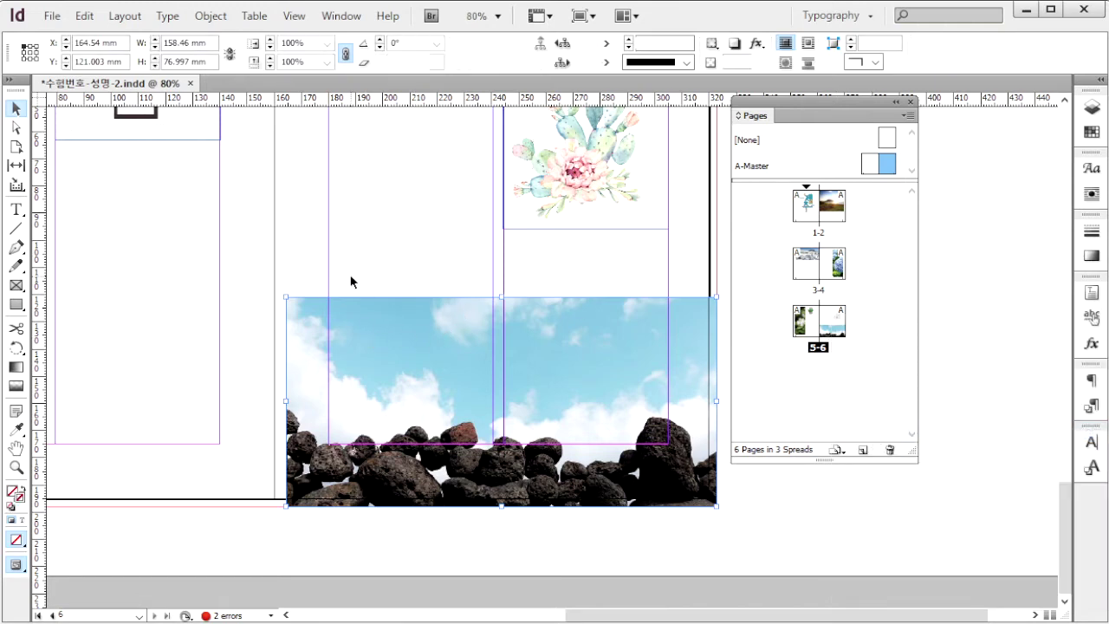
{"action": "left_click", "coordinate": [211, 16]}
{"action": "mouse_move", "coordinate": [252, 76]}
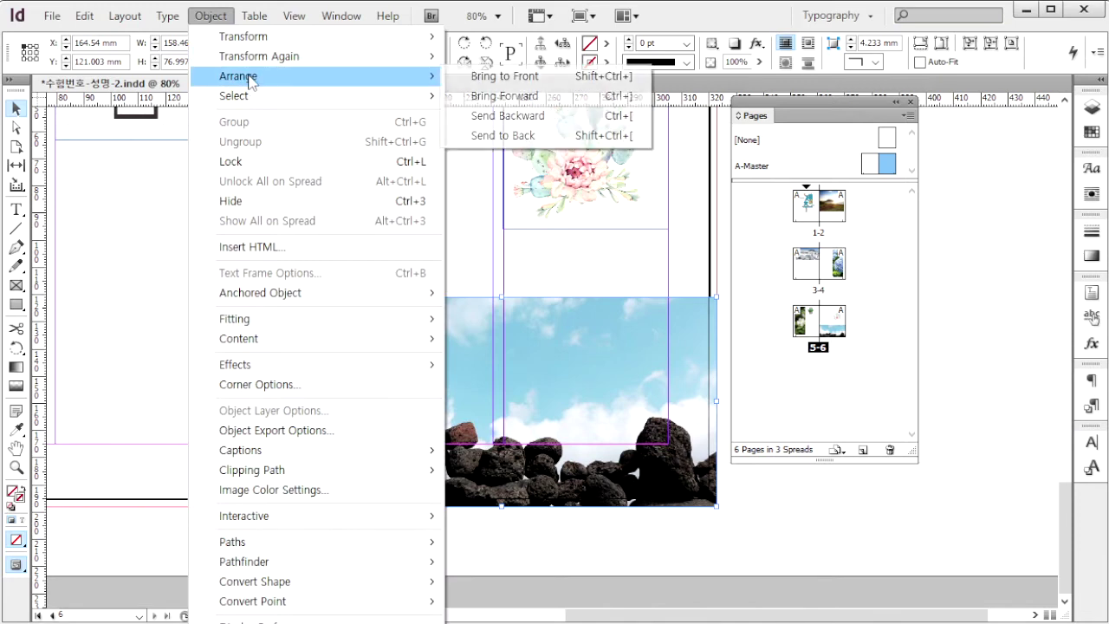
{"action": "left_click", "coordinate": [529, 149]}
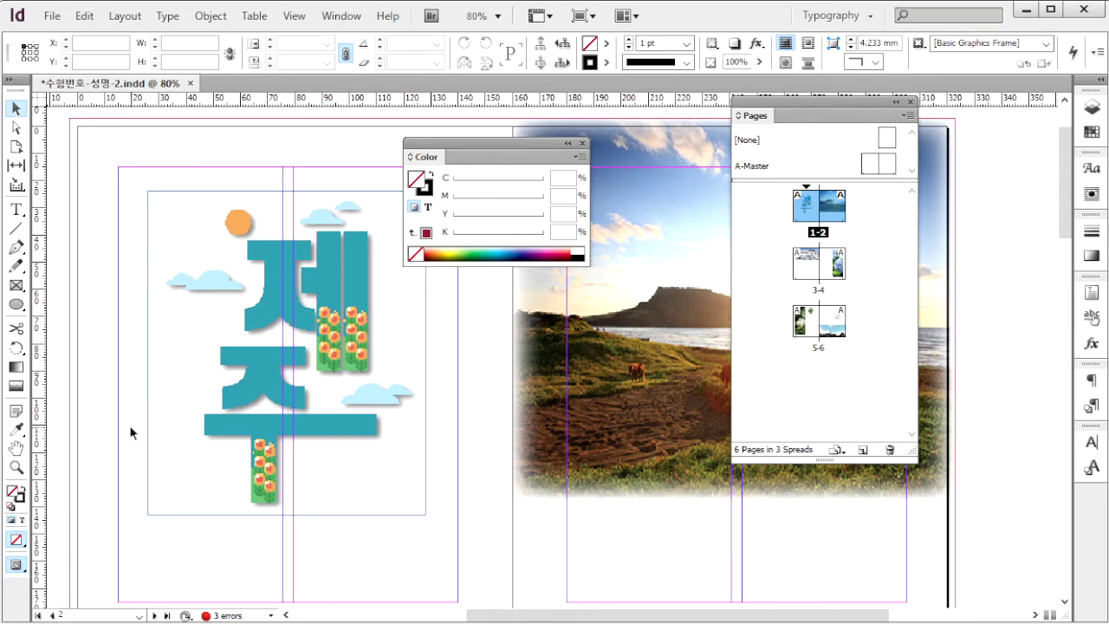
Create an 18 mm by 18 mm circle on page 1 beside the title artwork
{"action": "left_click", "coordinate": [16, 304]}
{"action": "left_click", "coordinate": [120, 340]}
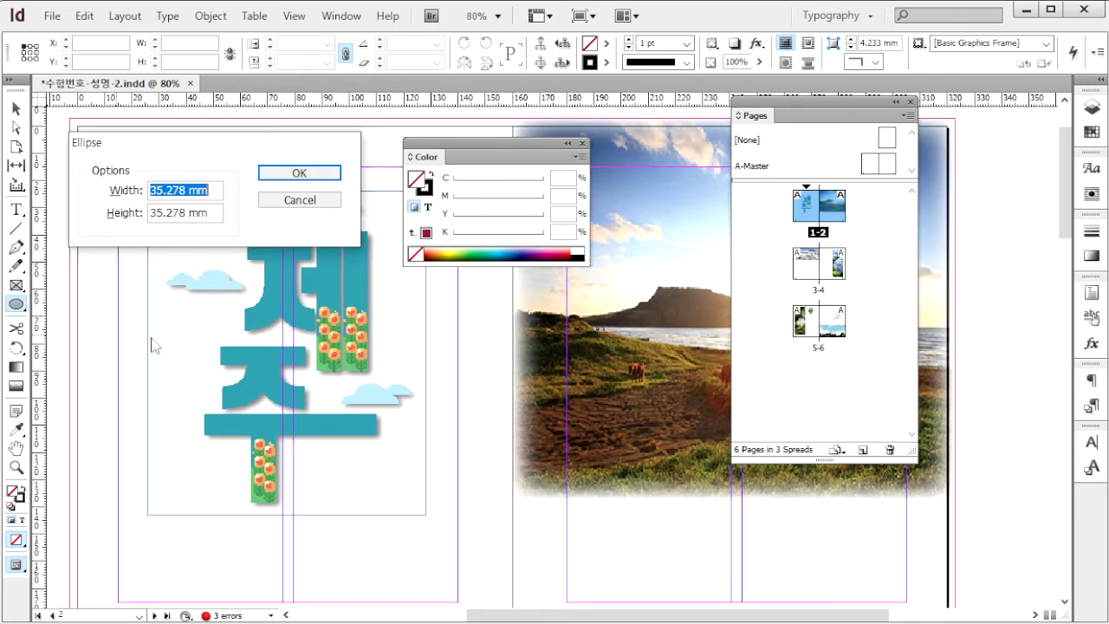
{"action": "type", "text": "18"}
{"action": "key", "text": "Tab"}
{"action": "type", "text": "1"}
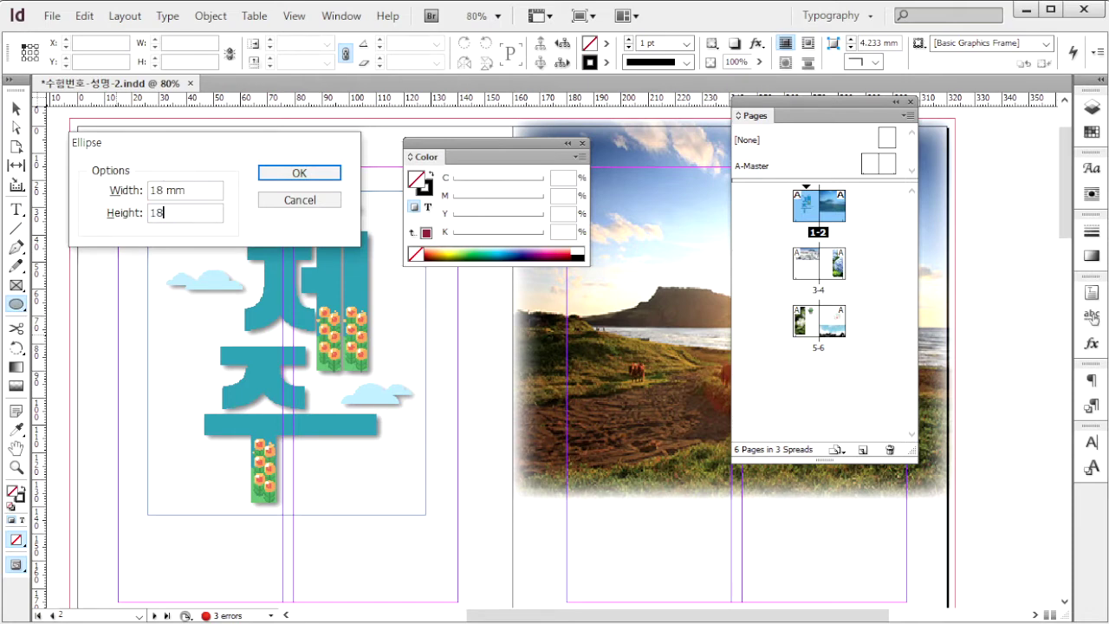
{"action": "key", "text": "Return"}
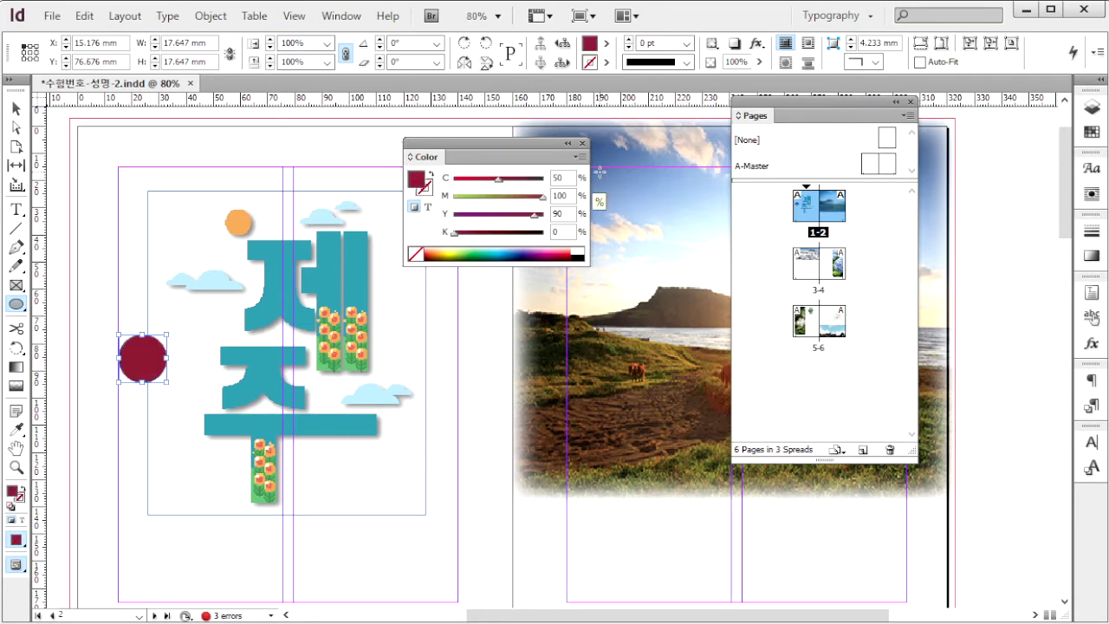
Fill the circle with C 50, M 100, Y 90, K 0 and set its opacity to 50%
{"action": "left_click", "coordinate": [571, 176]}
{"action": "left_click_drag", "start_coordinate": [747, 61], "coordinate": [689, 62]}
{"action": "type", "text": "50"}
{"action": "key", "text": "Return"}
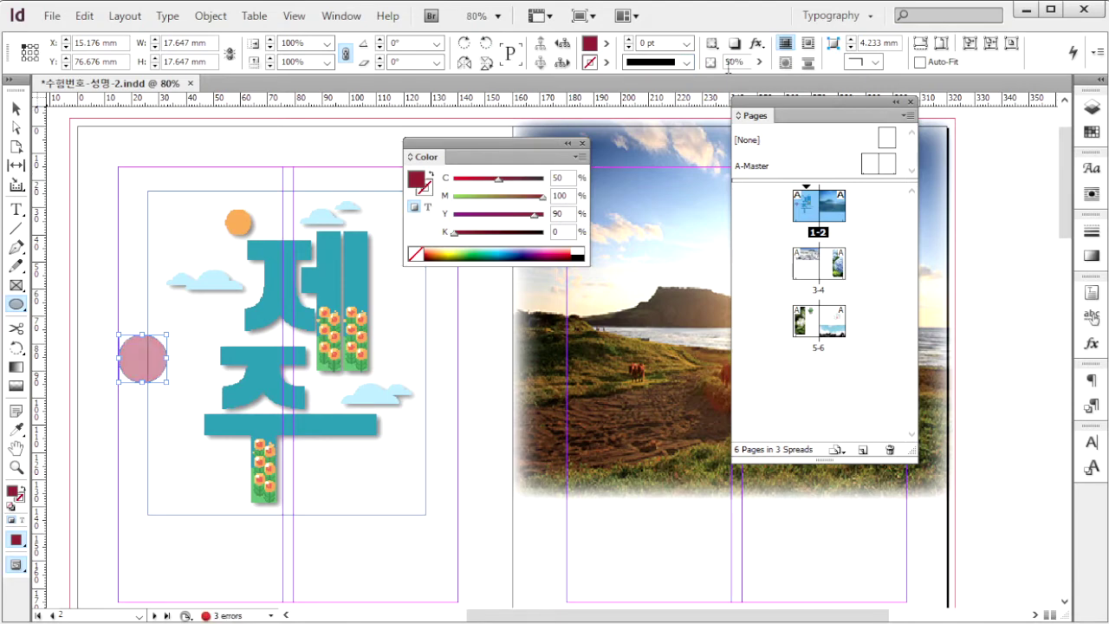
{"action": "key", "text": "alt+Tab"}
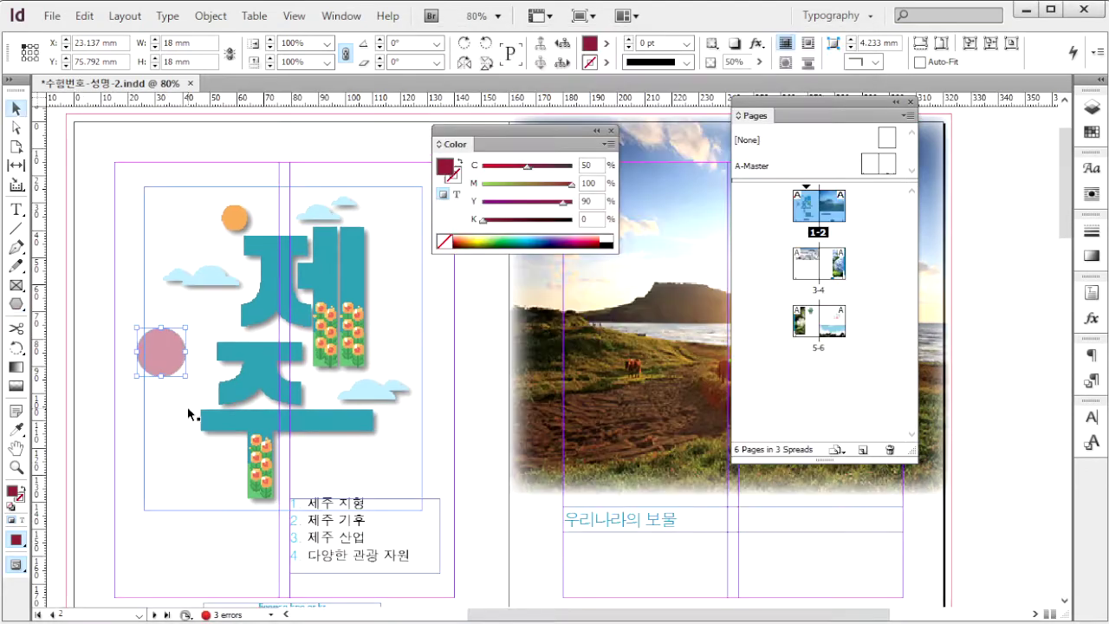
Duplicate the translucent circle on page 1 twice downward at equal spacing to form a vertical column of three overlapping circles
{"action": "left_click_drag", "start_coordinate": [174, 357], "coordinate": [174, 393]}
{"action": "key", "text": "ctrl+alt+shift+d"}
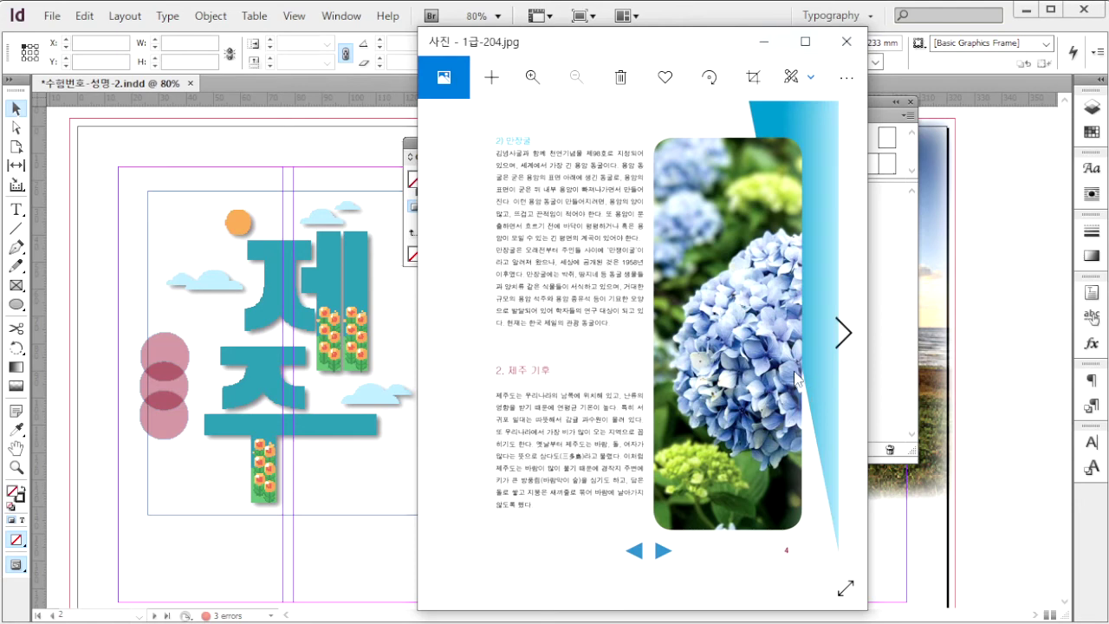
On the page 3–4 spread, create a rectangle about 40 mm wide and 201 mm high below the snow photo, with no stroke
{"action": "left_click", "coordinate": [892, 399]}
{"action": "double_click", "coordinate": [838, 267]}
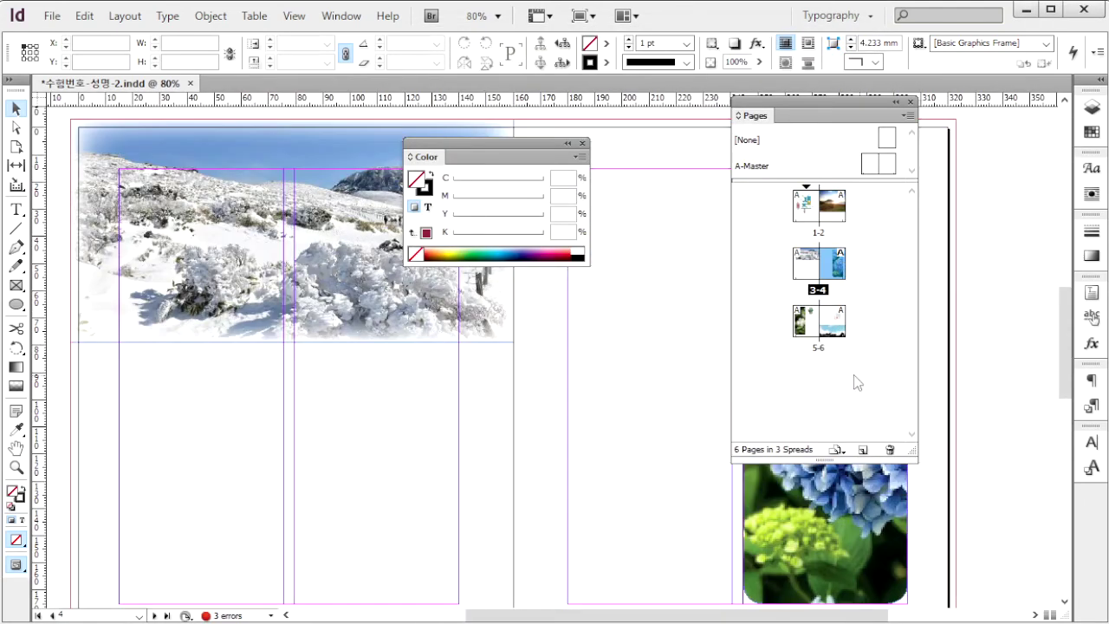
{"action": "left_click", "coordinate": [909, 101]}
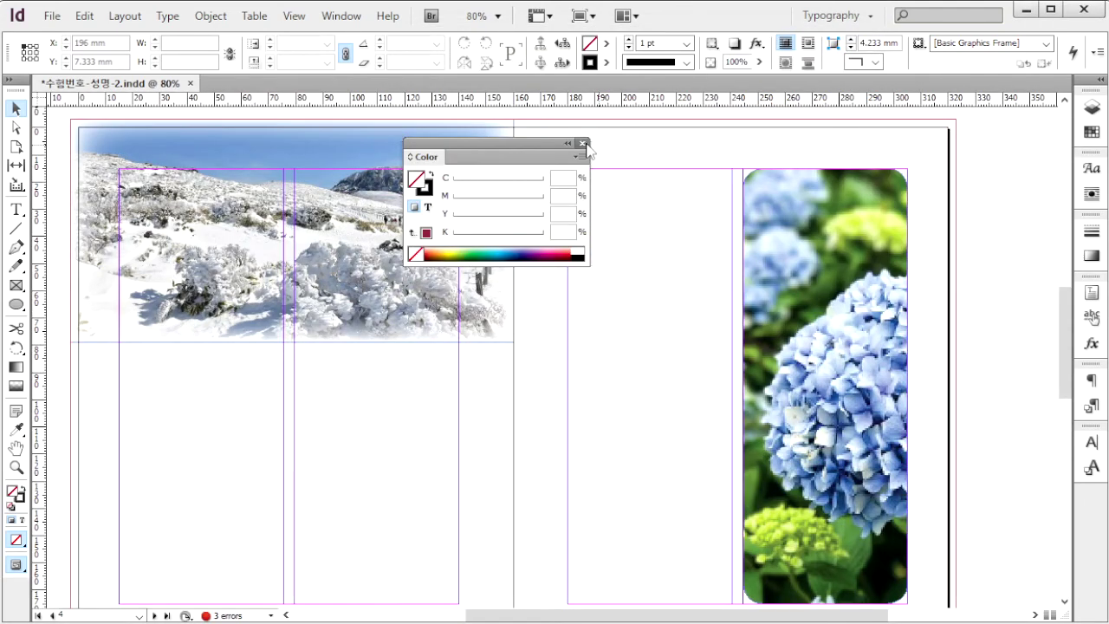
{"action": "left_click_drag", "start_coordinate": [16, 304], "coordinate": [87, 299]}
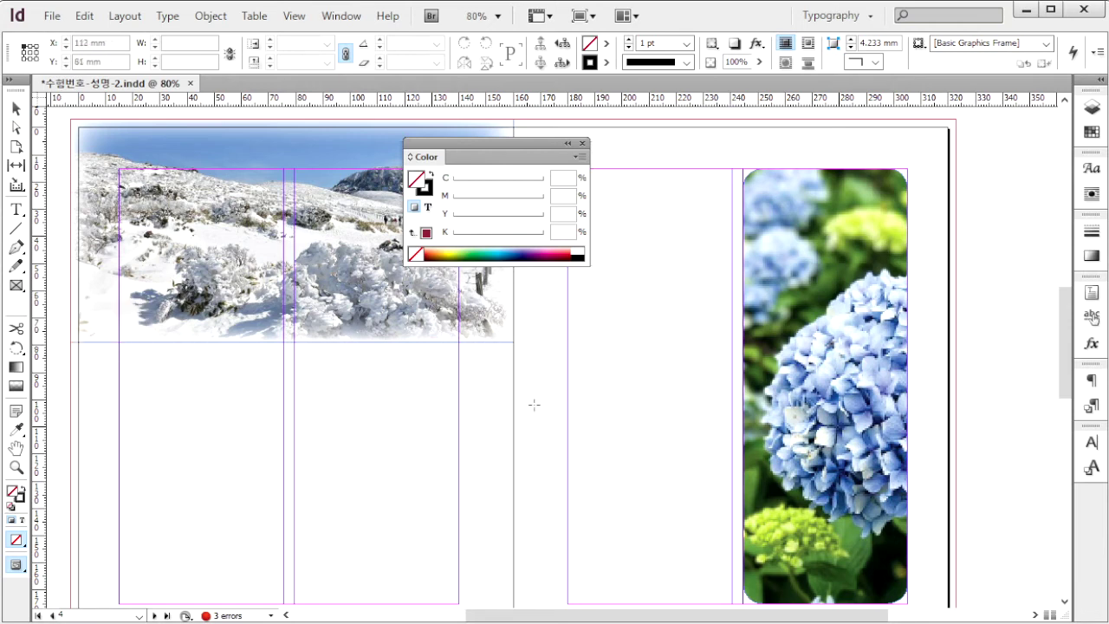
{"action": "left_click", "coordinate": [478, 398]}
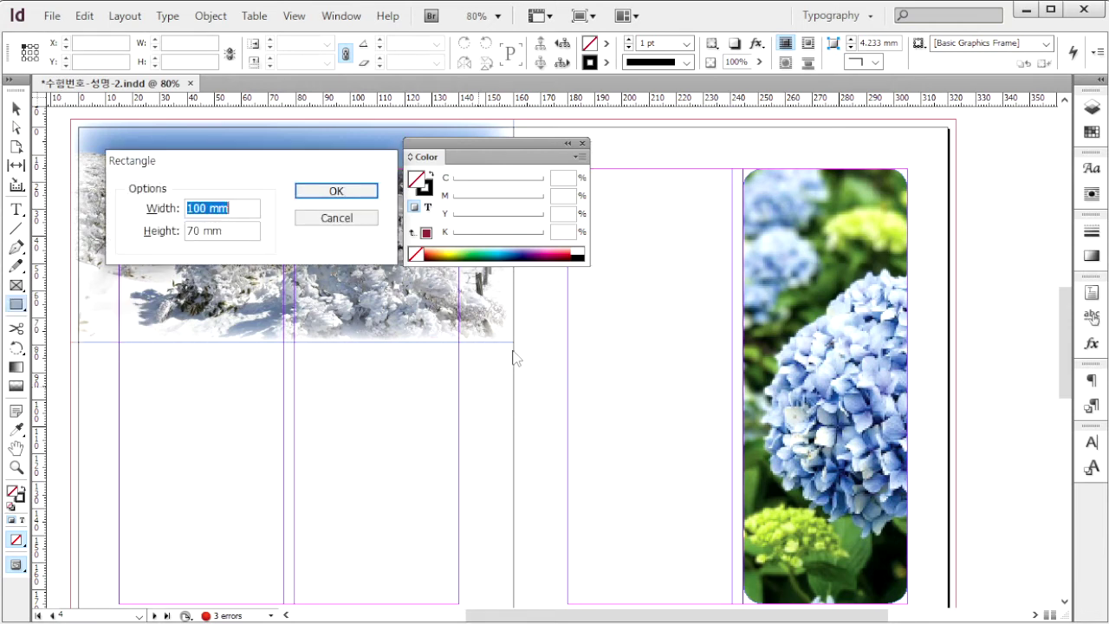
{"action": "type", "text": "40"}
{"action": "key", "text": "Tab"}
{"action": "type", "text": "20"}
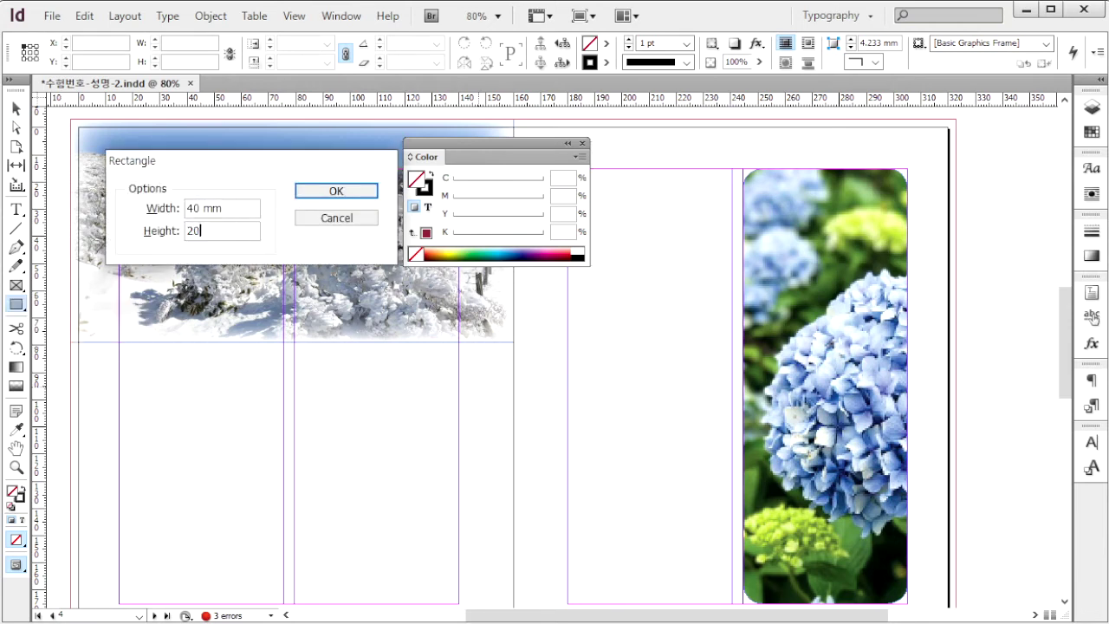
{"action": "key", "text": "Return"}
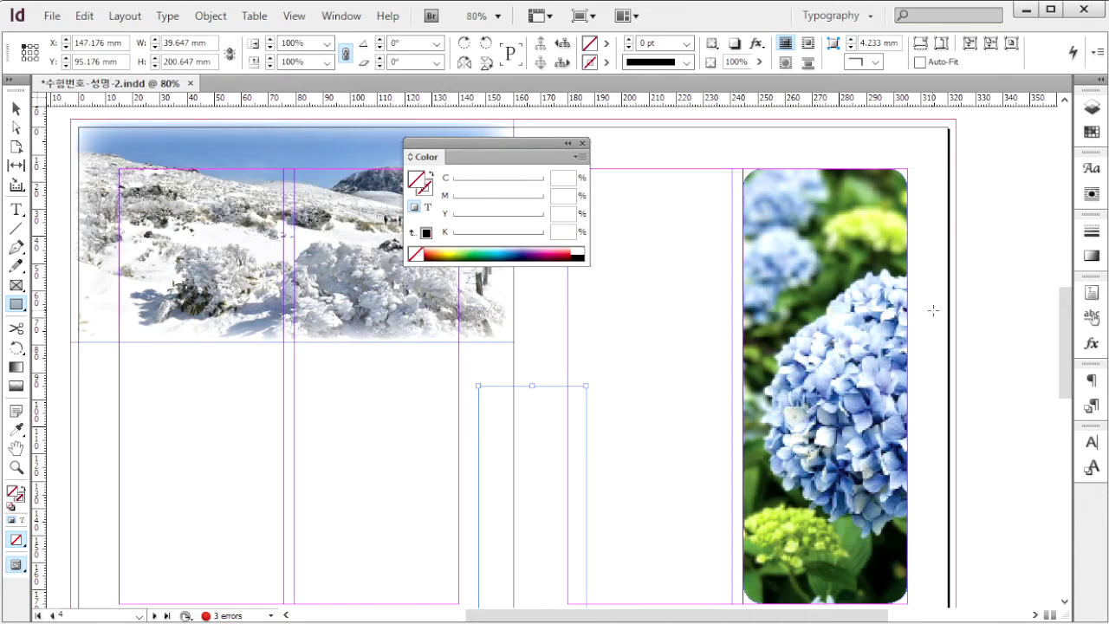
Fill the tall rectangle with C 100, M 0, Y 0, K 20
{"action": "type", "text": "100"}
{"action": "key", "text": "Tab"}
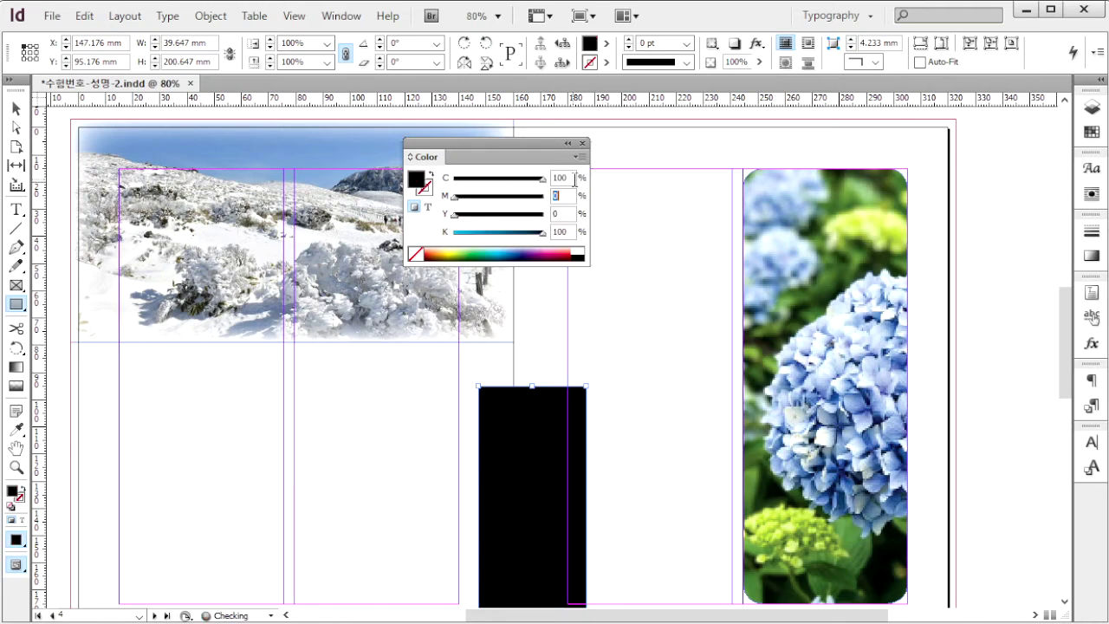
{"action": "key", "text": "Tab"}
{"action": "type", "text": "20"}
{"action": "key", "text": "Return"}
{"action": "left_click", "coordinate": [16, 108]}
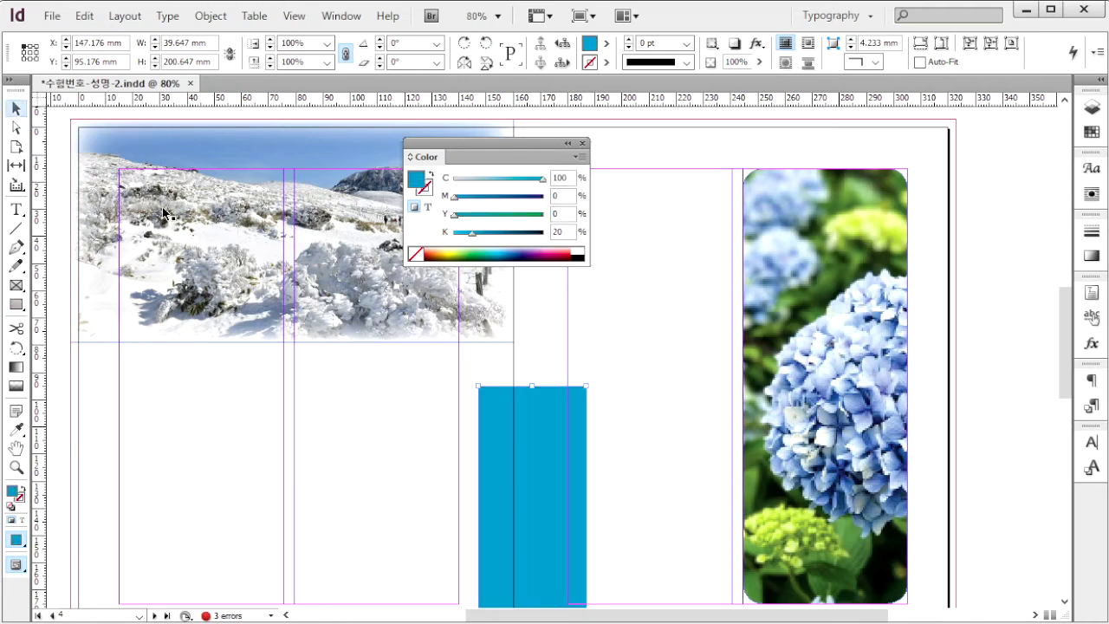
Move the blue rectangle to page 4's outer bleed edge and delete its lower-left anchor point to form a triangle
{"action": "left_click_drag", "start_coordinate": [551, 504], "coordinate": [921, 235]}
{"action": "scroll", "coordinate": [921, 235], "scroll_direction": "down", "scroll_amount": 3}
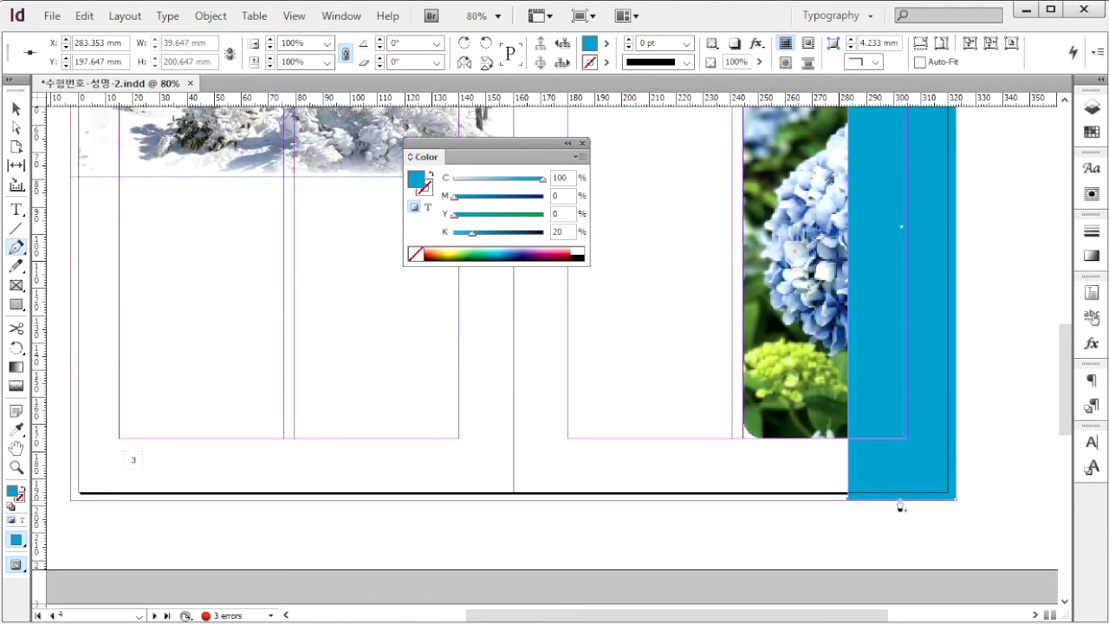
{"action": "left_click", "coordinate": [846, 506]}
{"action": "scroll", "coordinate": [846, 493], "scroll_direction": "up", "scroll_amount": 3}
{"action": "key", "text": "v"}
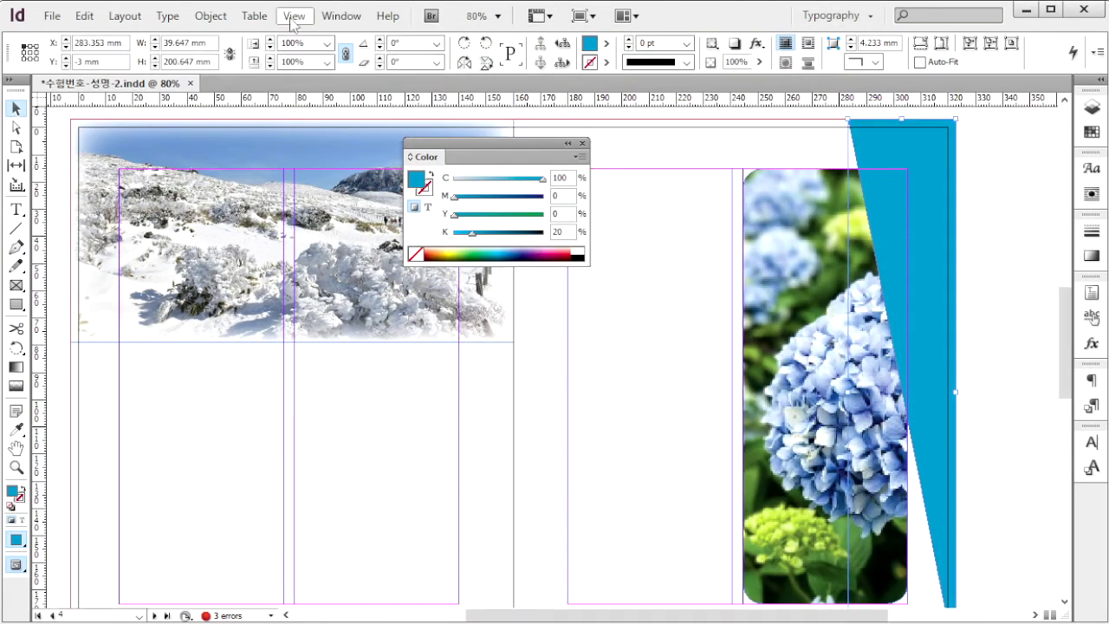
Send the blue triangle on page 4 to the back, behind the hydrangea photo
{"action": "left_click", "coordinate": [210, 16]}
{"action": "mouse_move", "coordinate": [343, 84]}
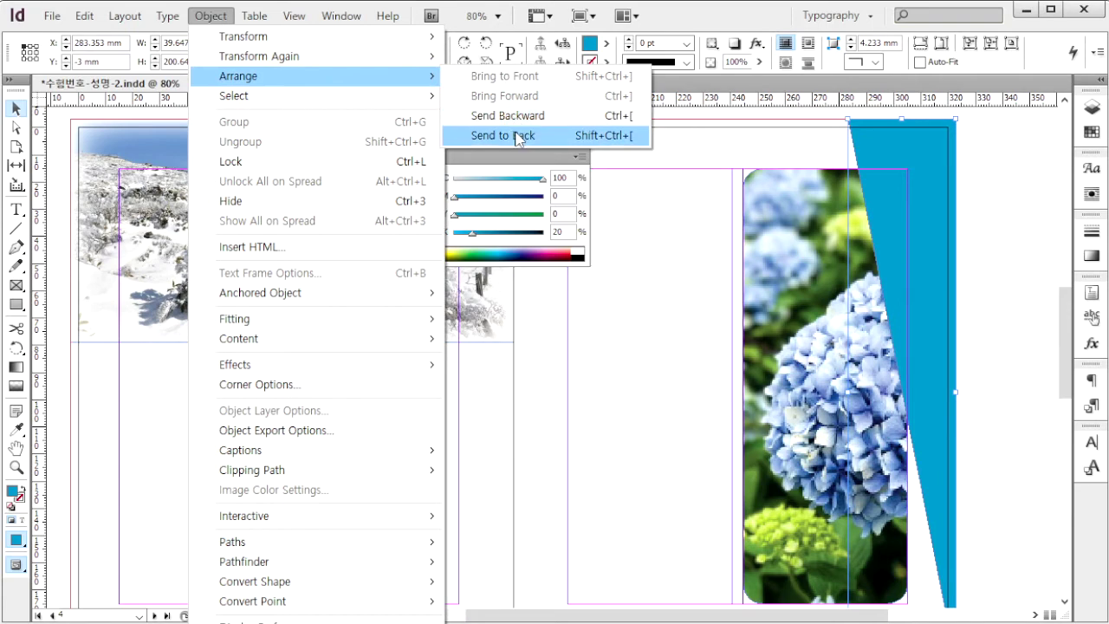
{"action": "left_click", "coordinate": [520, 135]}
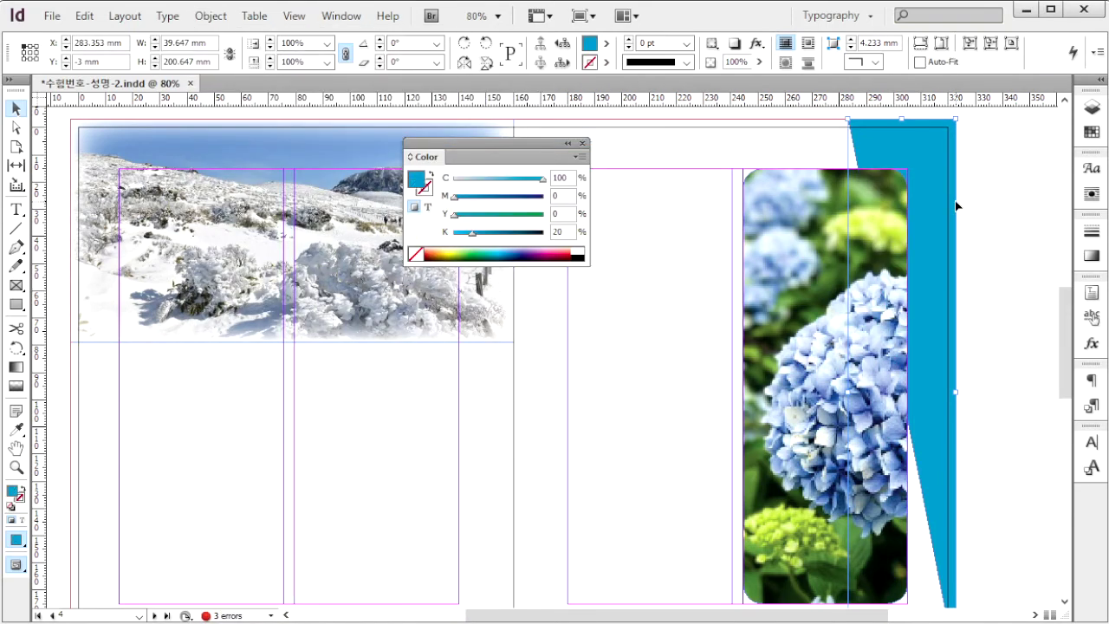
{"action": "left_click", "coordinate": [1010, 200]}
Paste a copy of the blue triangle on page 5 and flip it horizontally
{"action": "key", "text": "F12"}
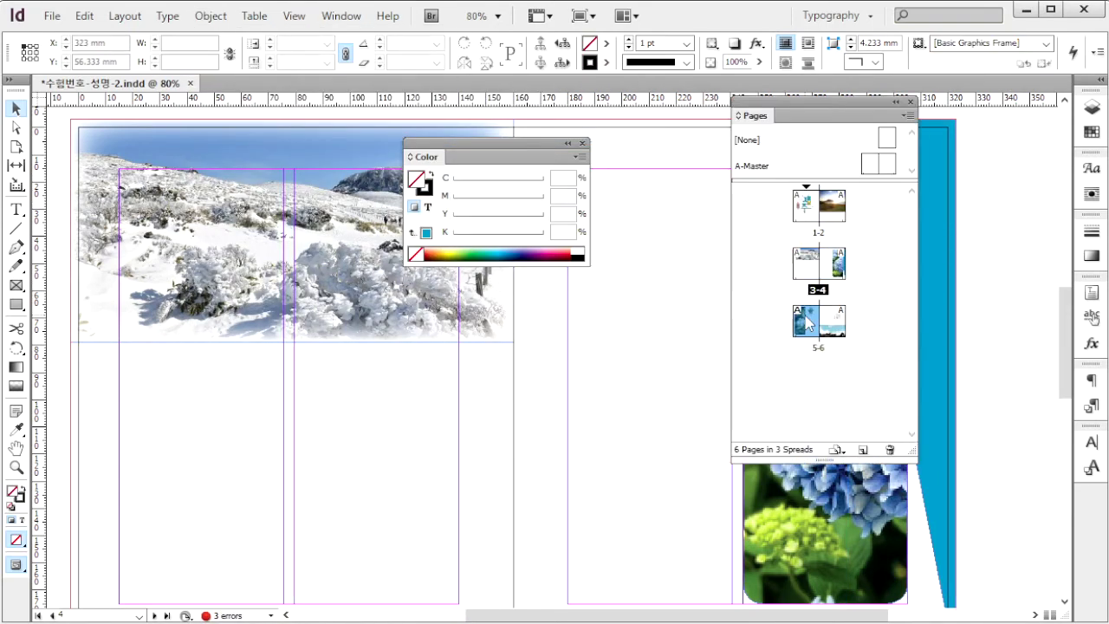
{"action": "double_click", "coordinate": [805, 321]}
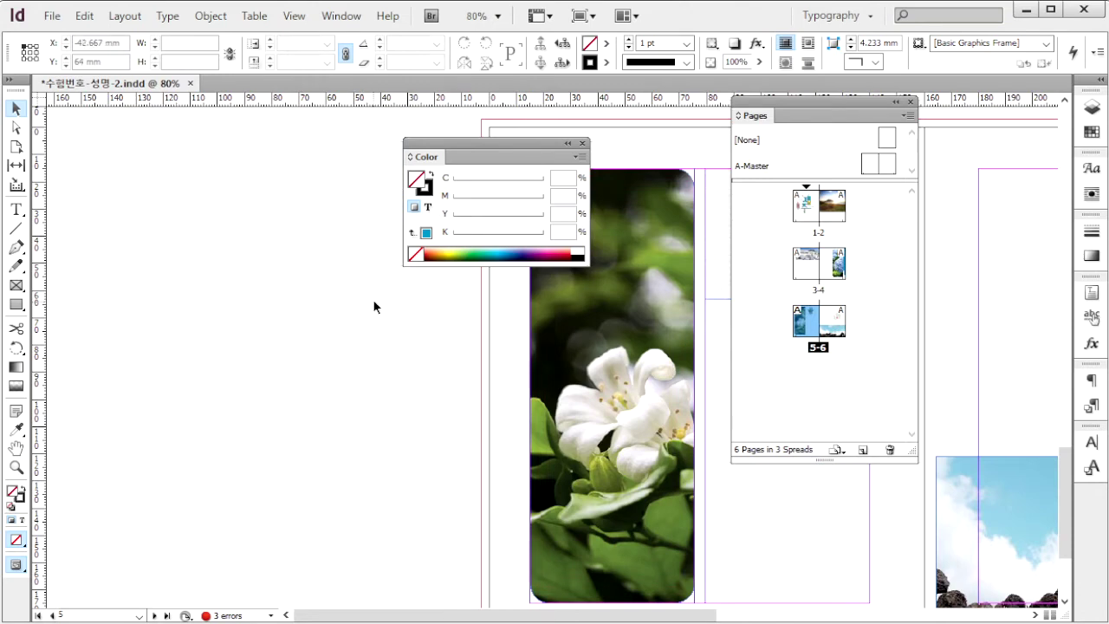
{"action": "key", "text": "ctrl+v"}
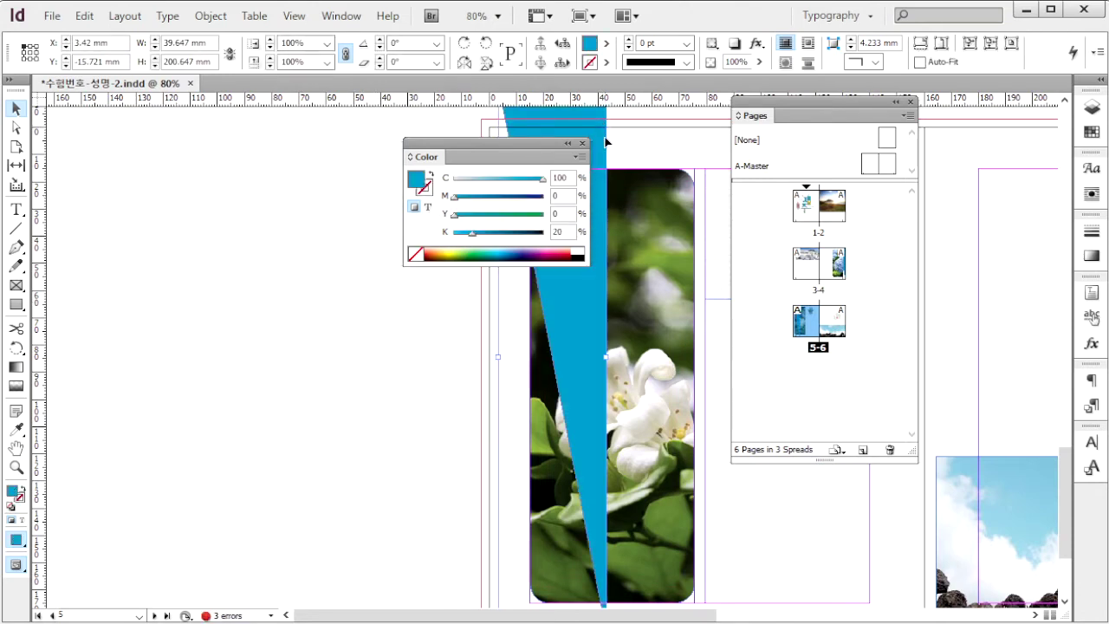
{"action": "left_click", "coordinate": [466, 66]}
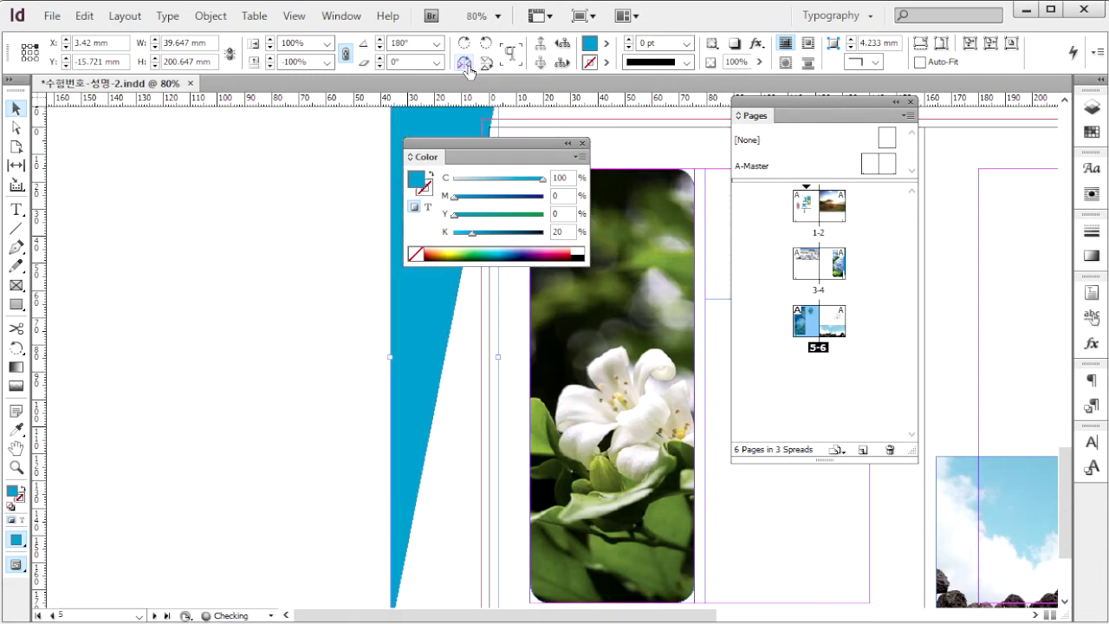
Move the flipped blue triangle to page 5's outer upper bleed corner
{"action": "left_click_drag", "start_coordinate": [554, 156], "coordinate": [405, 161]}
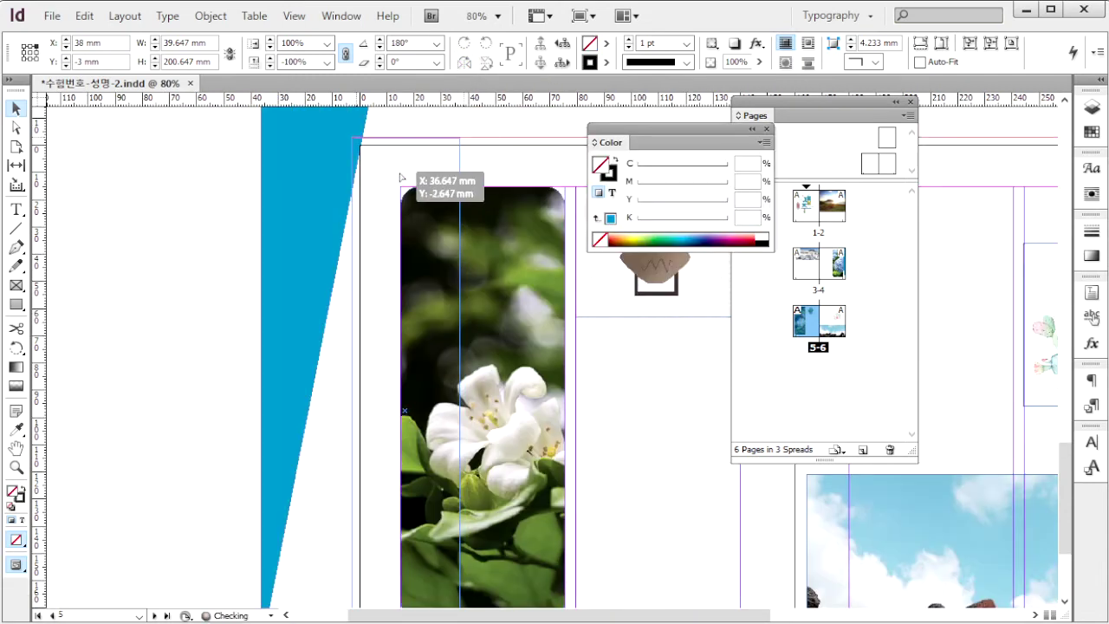
{"action": "left_click_drag", "start_coordinate": [399, 173], "coordinate": [399, 173]}
{"action": "left_click_drag", "start_coordinate": [537, 276], "coordinate": [292, 267]}
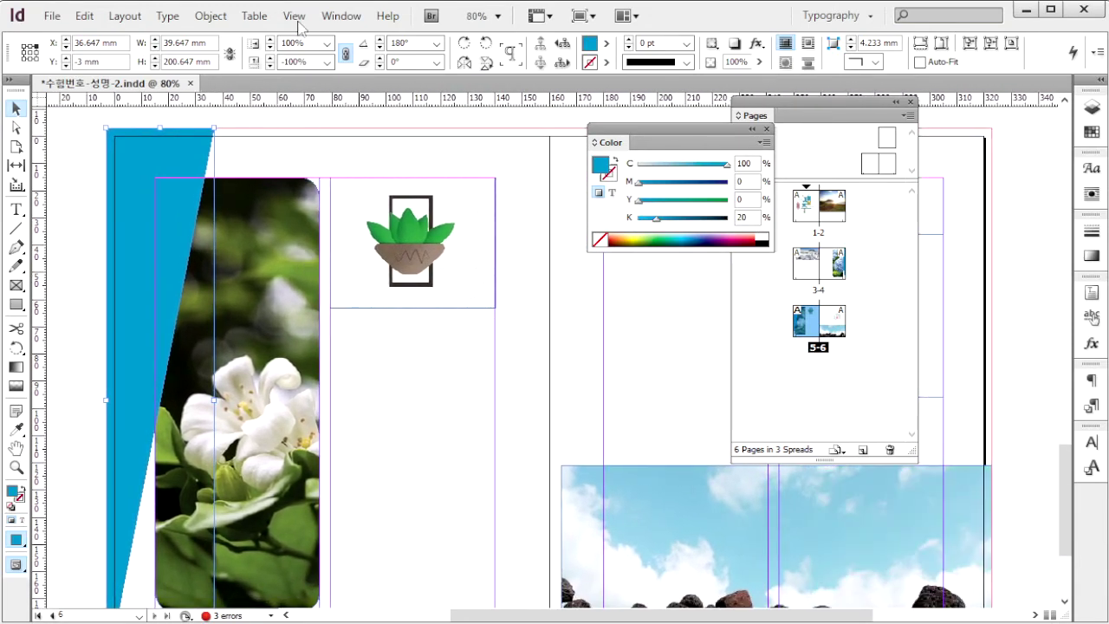
Send the blue triangle on page 5 to the back, behind the white flower photo
{"action": "left_click", "coordinate": [211, 15]}
{"action": "mouse_move", "coordinate": [302, 81]}
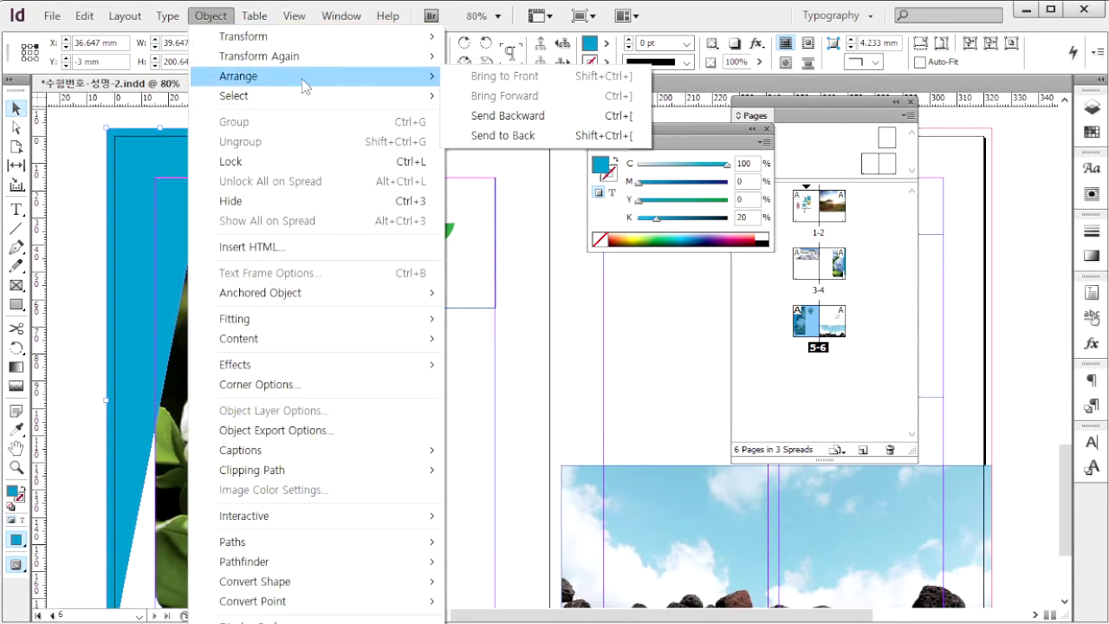
{"action": "left_click", "coordinate": [502, 135]}
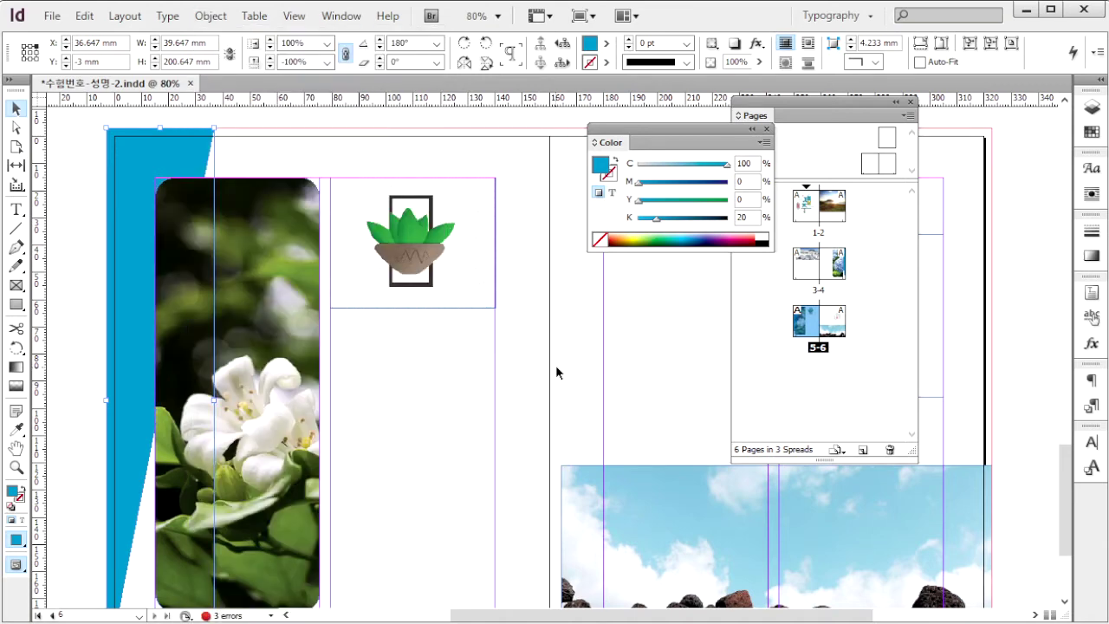
{"action": "left_click", "coordinate": [555, 365]}
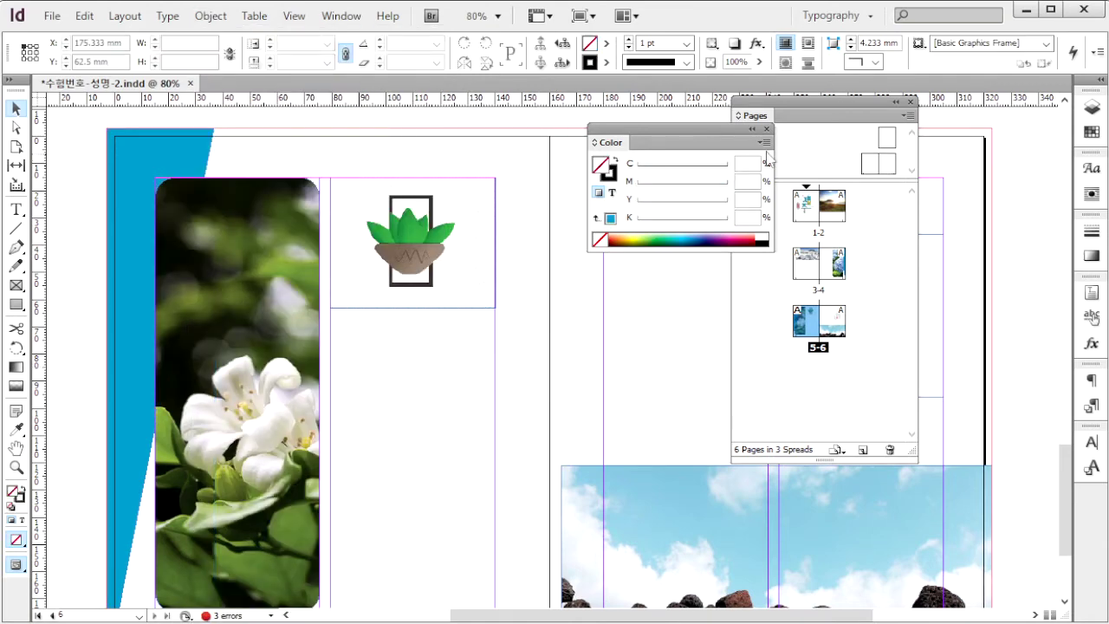
Create a three-sided polygon 7 mm wide and 7 mm high below the columns on the A-Master's right-hand page
{"action": "double_click", "coordinate": [888, 163]}
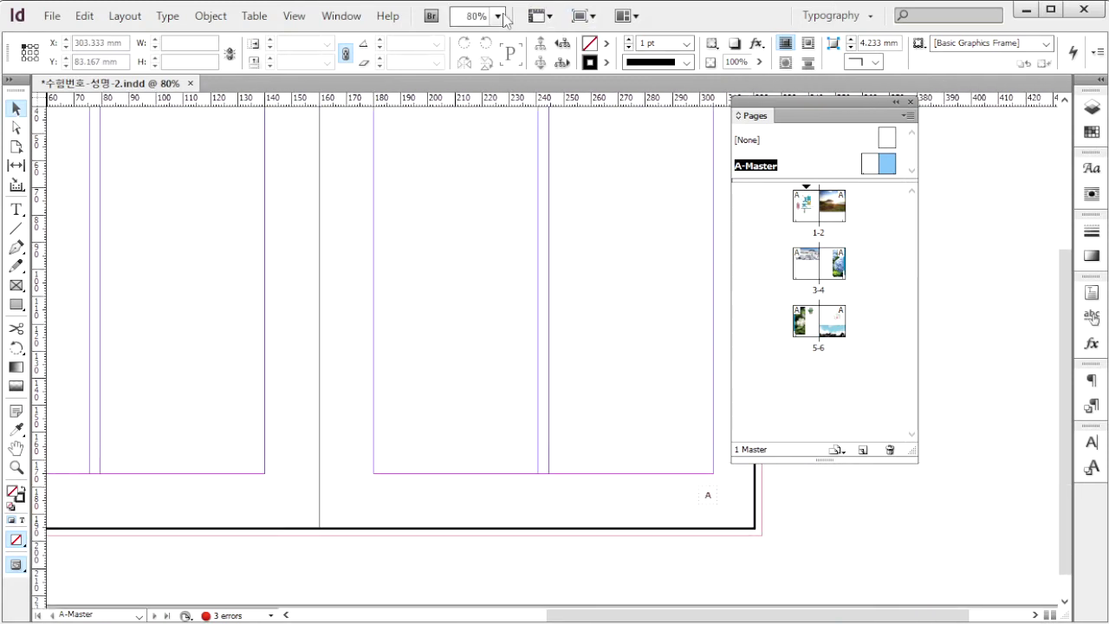
{"action": "left_click", "coordinate": [498, 15]}
{"action": "left_click", "coordinate": [506, 178]}
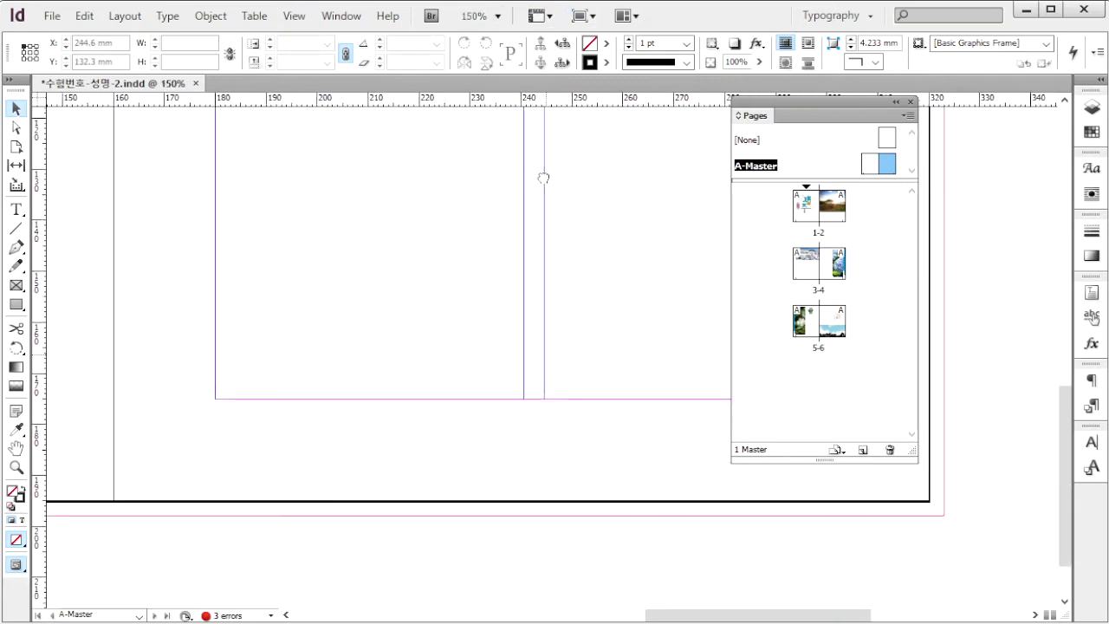
{"action": "left_click_drag", "start_coordinate": [18, 310], "coordinate": [78, 344]}
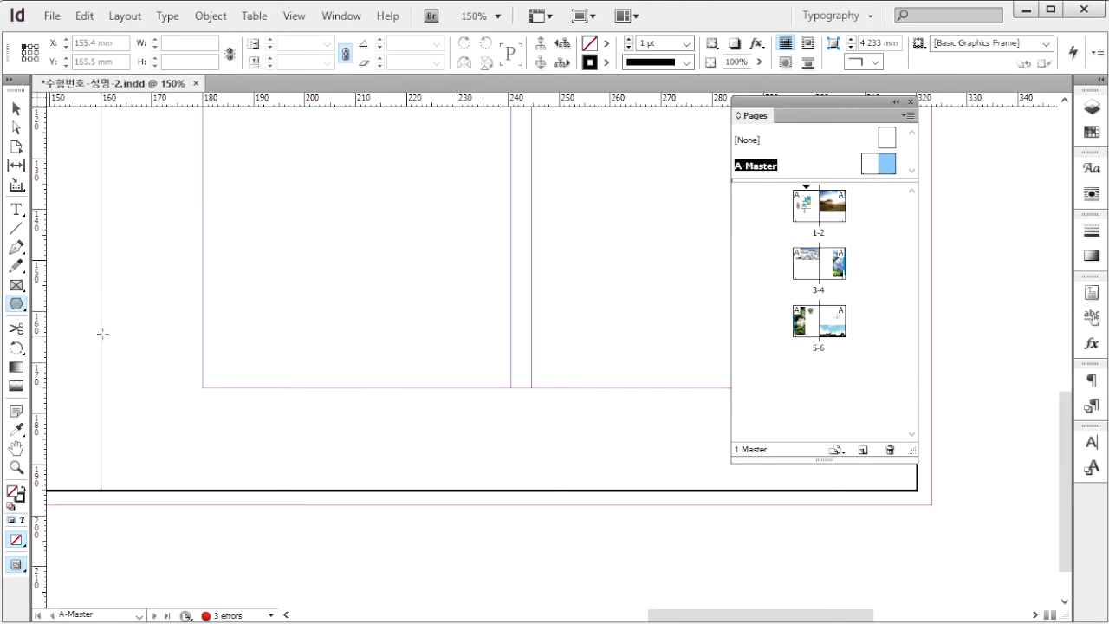
{"action": "left_click", "coordinate": [395, 432]}
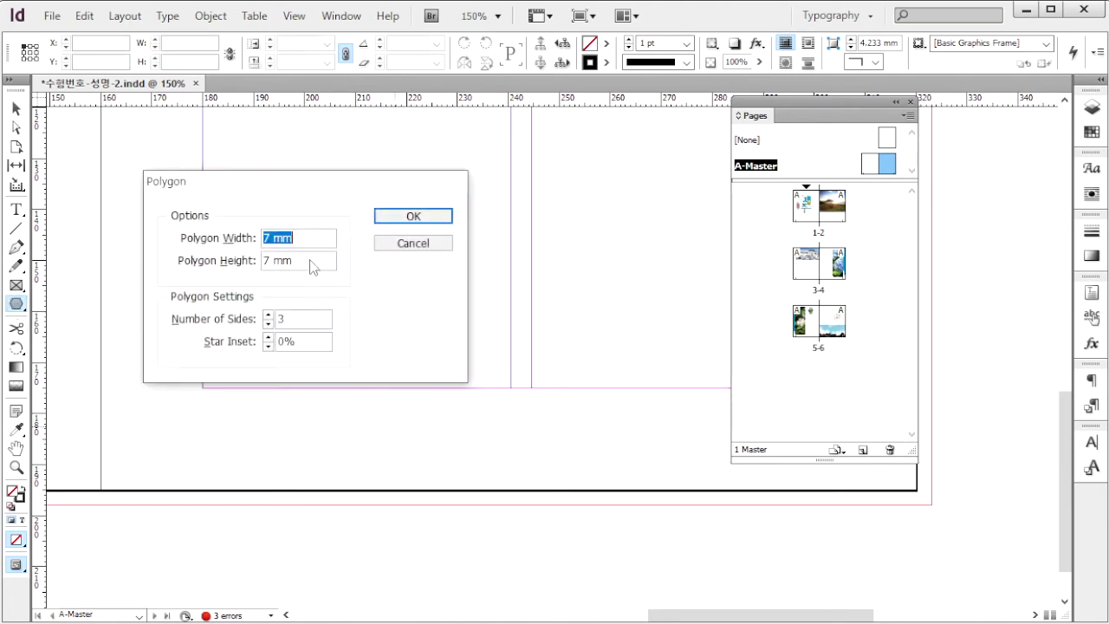
{"action": "left_click", "coordinate": [440, 215]}
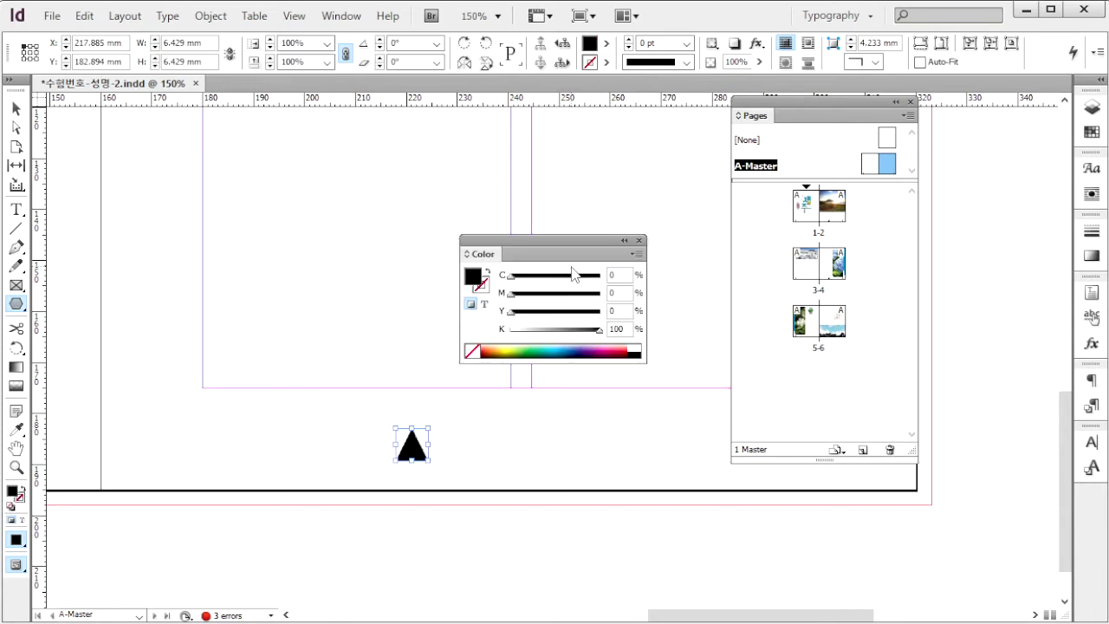
Fill the small master-page triangle with C 100, M 50, Y 0, K 0
{"action": "left_click", "coordinate": [617, 275]}
{"action": "type", "text": "100"}
{"action": "key", "text": "Tab"}
{"action": "type", "text": "50"}
{"action": "key", "text": "Tab"}
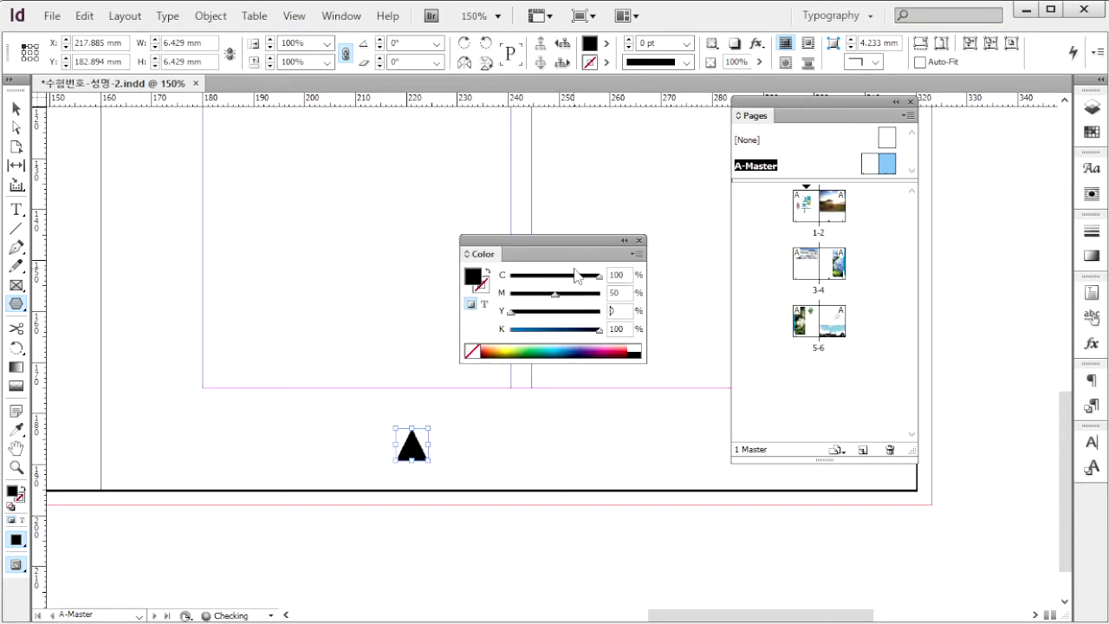
{"action": "type", "text": "0"}
{"action": "key", "text": "Return"}
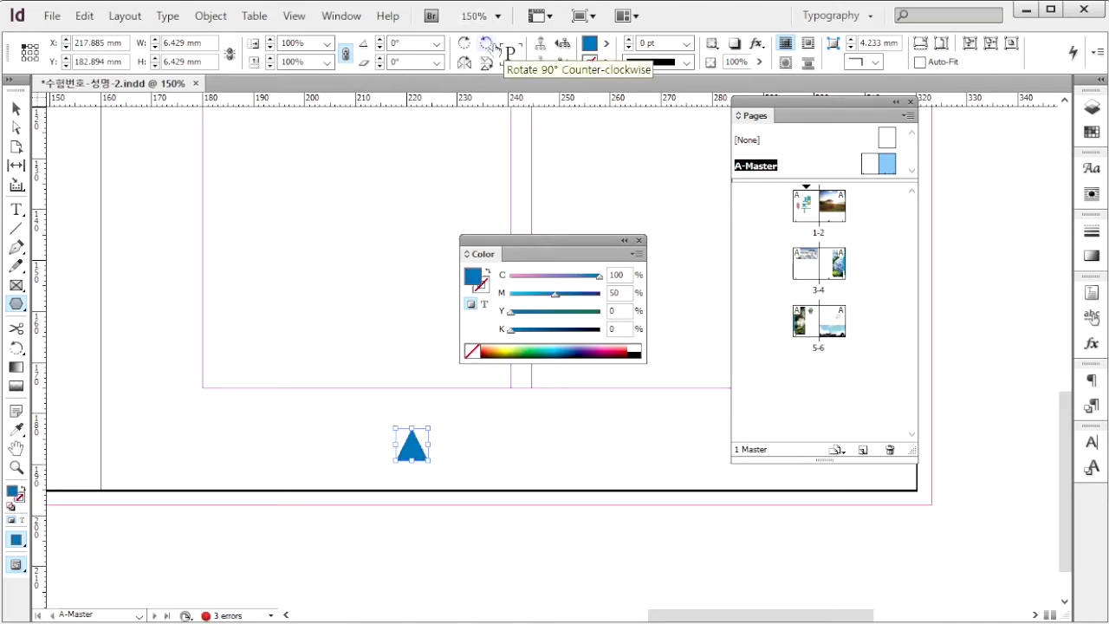
Rotate the small triangle 90° counter-clockwise, duplicate it alongside, and flip the copy horizontally to make a pair of arrows
{"action": "left_click", "coordinate": [487, 45]}
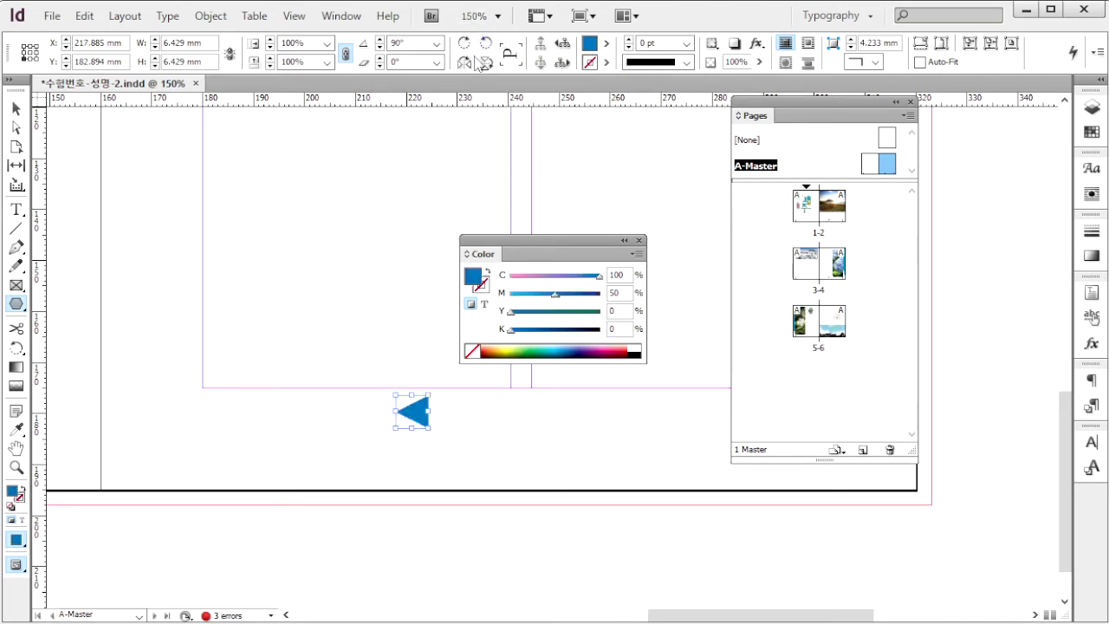
{"action": "left_click", "coordinate": [16, 110]}
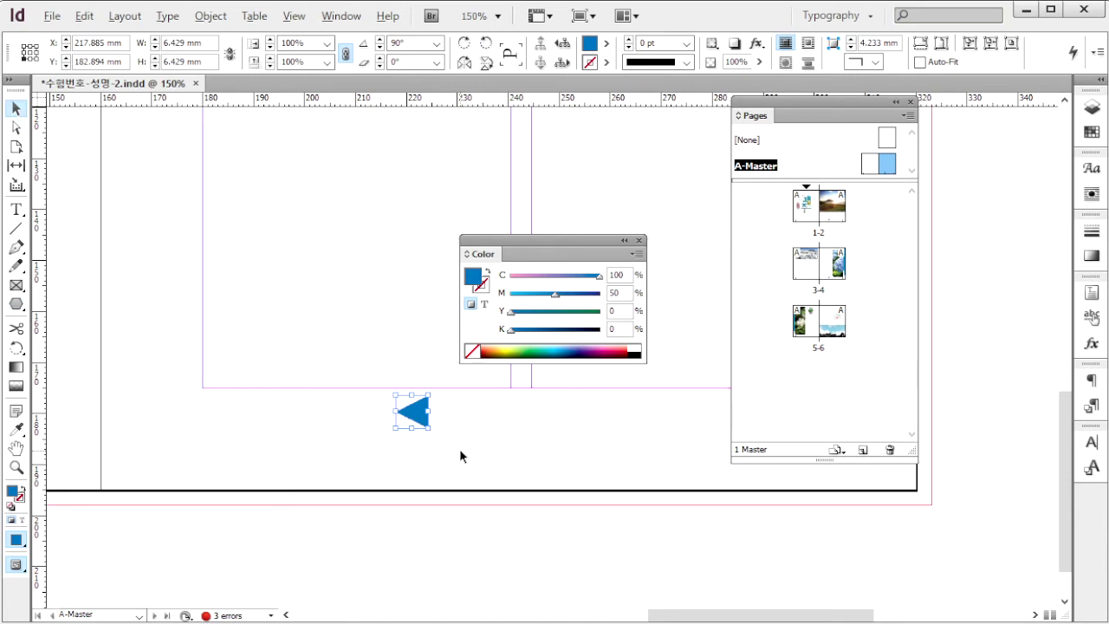
{"action": "mouse_move", "coordinate": [419, 424]}
{"action": "left_mouse_down"}
{"action": "mouse_move", "coordinate": [536, 424]}
{"action": "mouse_move", "coordinate": [518, 424]}
{"action": "left_mouse_up"}
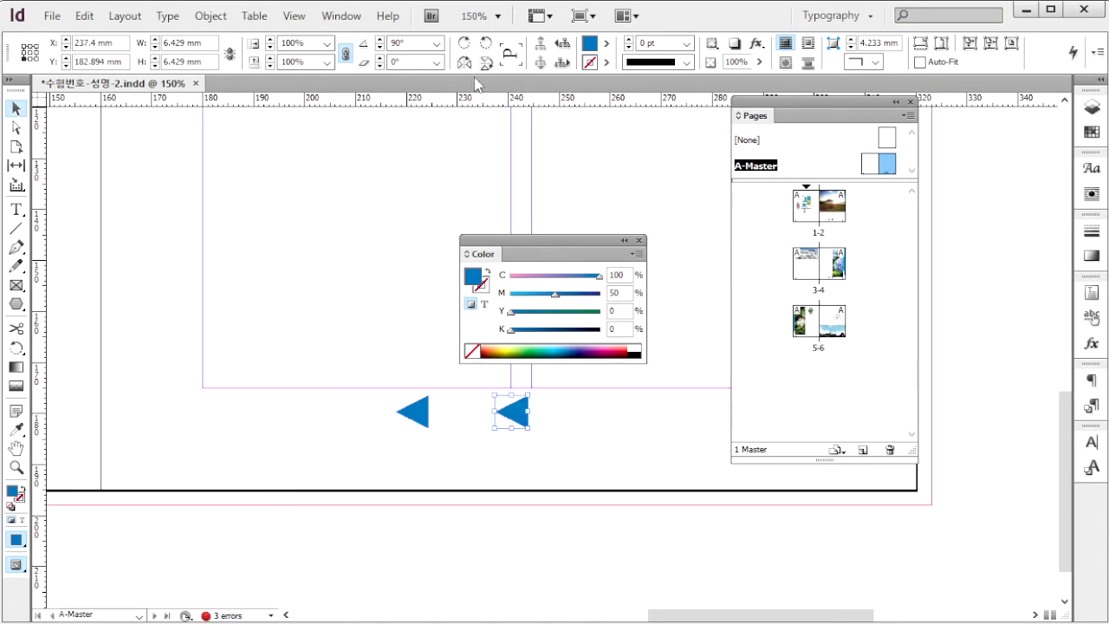
{"action": "left_click", "coordinate": [465, 62]}
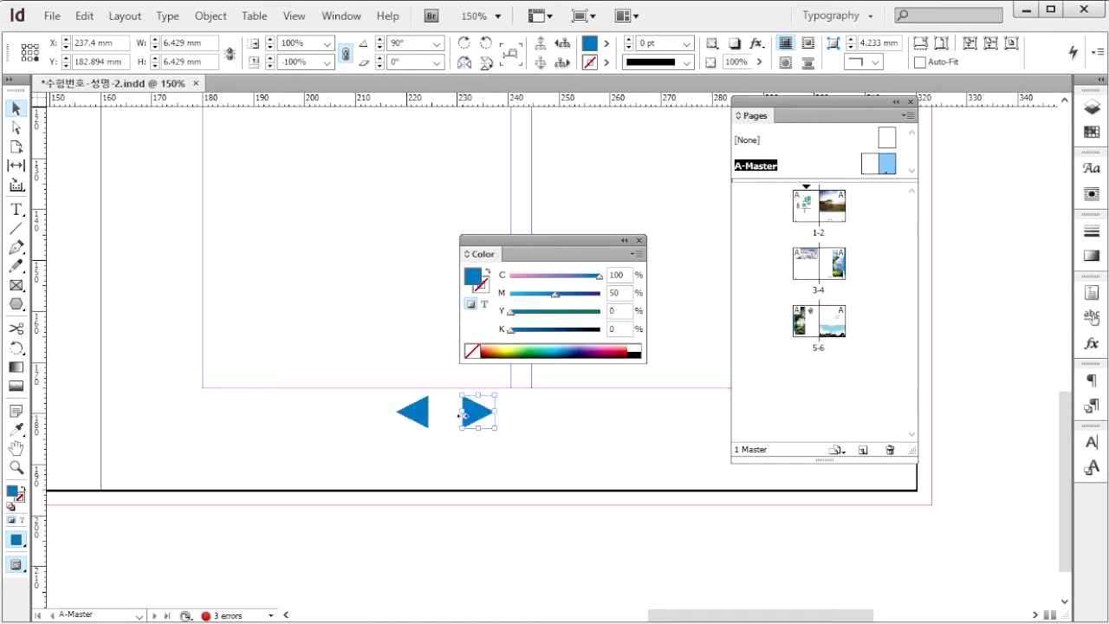
Check the arrow placement in the reference image 1급-204.jpg and reposition both arrows together below the master page's columns
{"action": "key", "text": "alt+Tab"}
{"action": "left_click", "coordinate": [337, 503]}
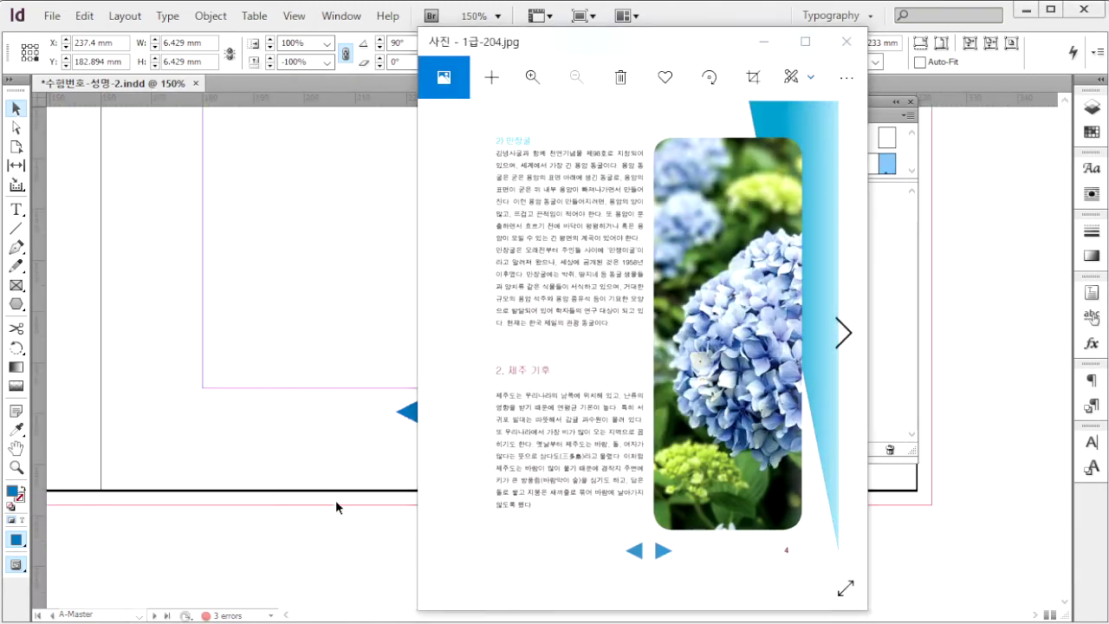
{"action": "left_click", "coordinate": [416, 413]}
{"action": "left_click", "coordinate": [474, 415], "text": "shift"}
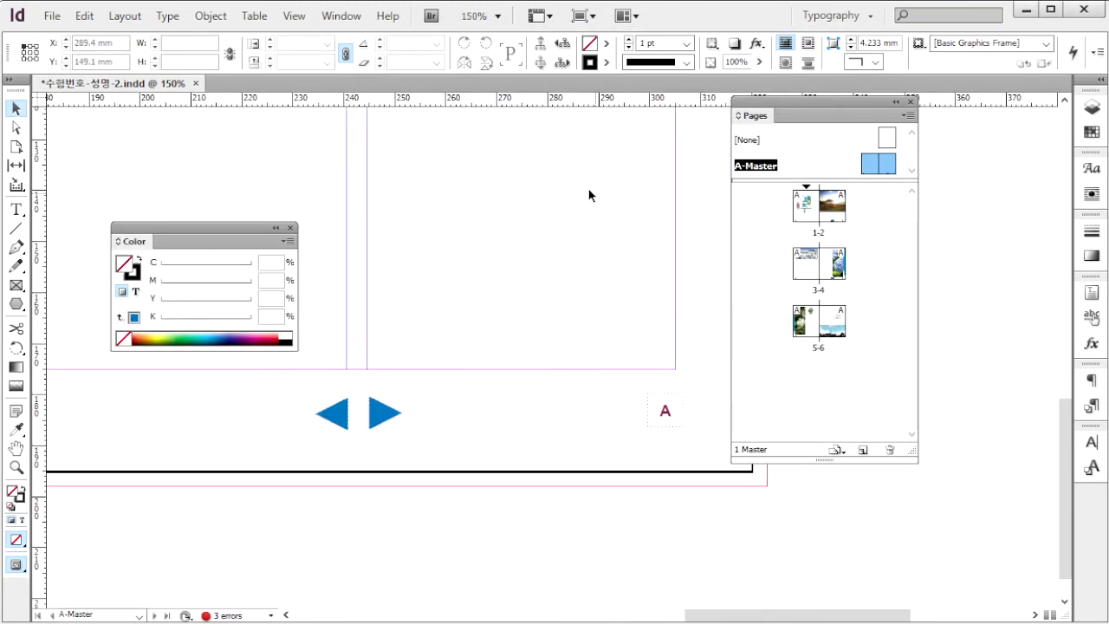
Turn the left-pointing arrow into a button with the Go To Previous Page action
{"action": "left_click", "coordinate": [341, 16]}
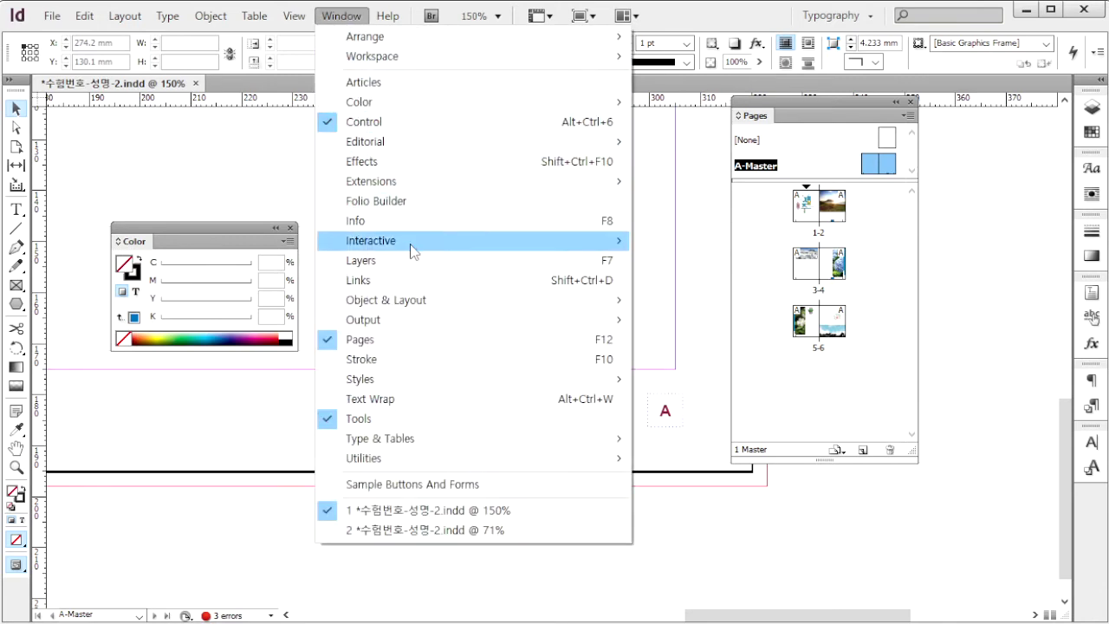
{"action": "mouse_move", "coordinate": [410, 245]}
{"action": "left_click", "coordinate": [715, 280]}
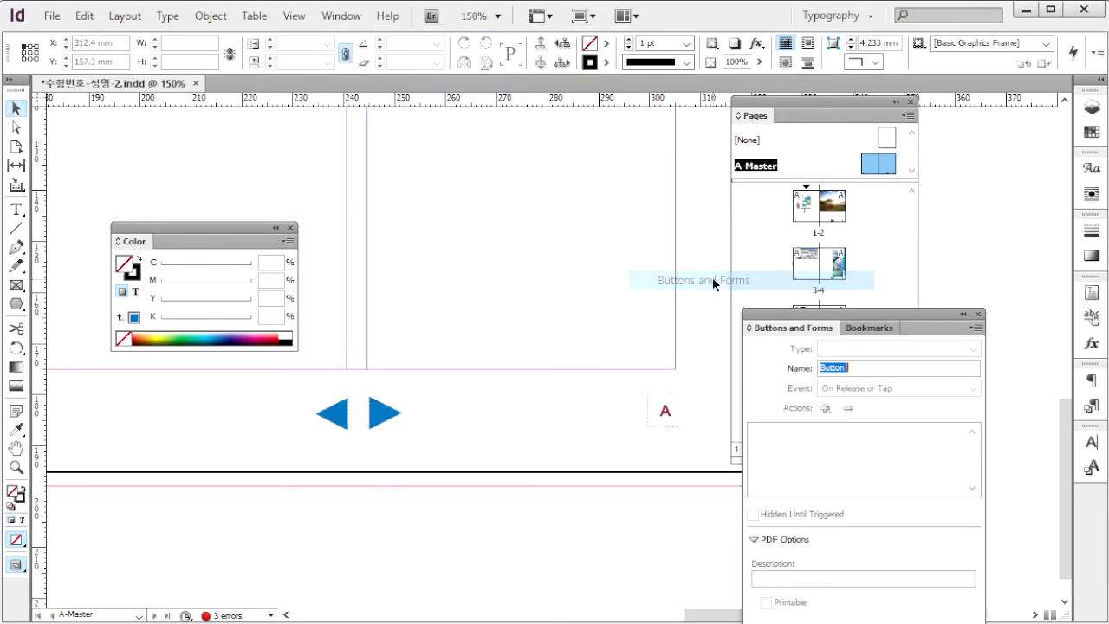
{"action": "left_click_drag", "start_coordinate": [297, 384], "coordinate": [358, 452]}
{"action": "left_click", "coordinate": [824, 408]}
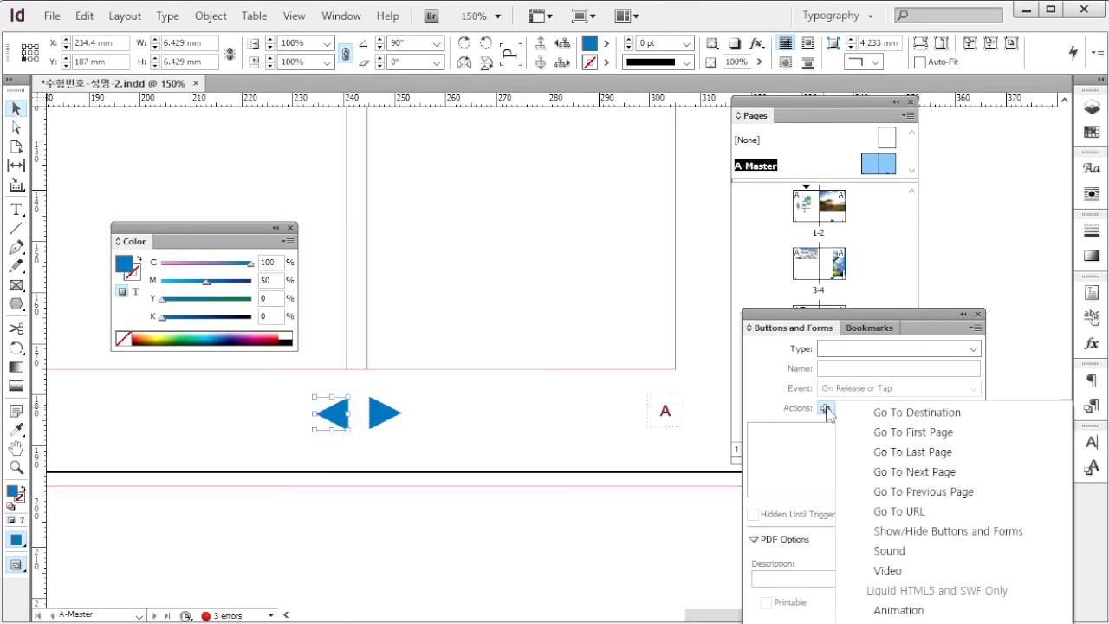
{"action": "left_click", "coordinate": [870, 492]}
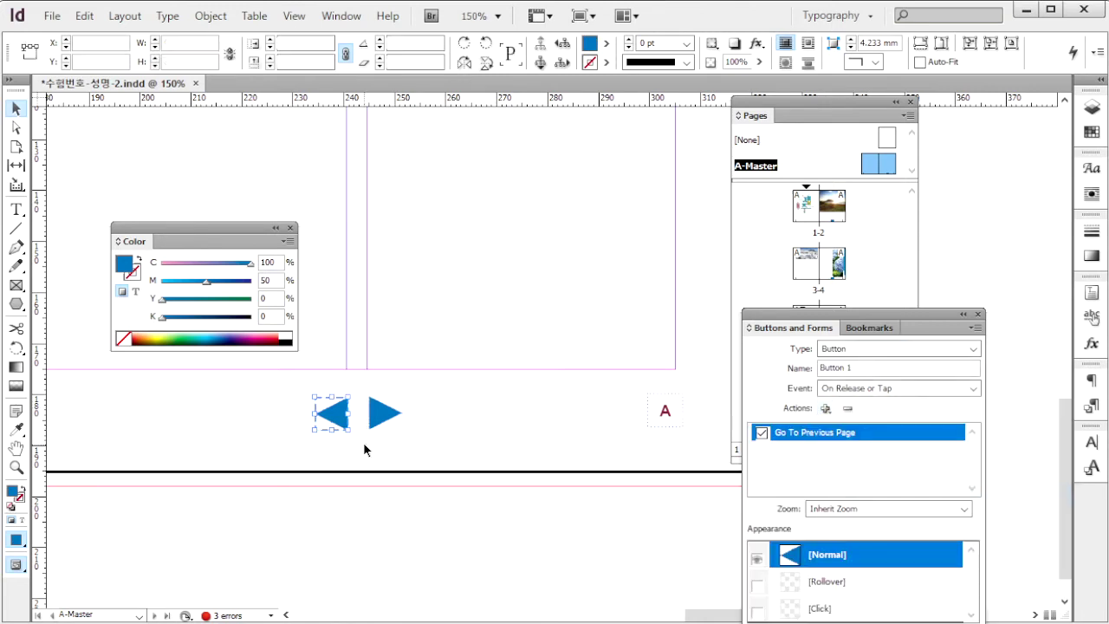
Turn the right-pointing arrow into a button with the Go To Next Page action
{"action": "left_click", "coordinate": [381, 419]}
{"action": "left_click", "coordinate": [826, 408]}
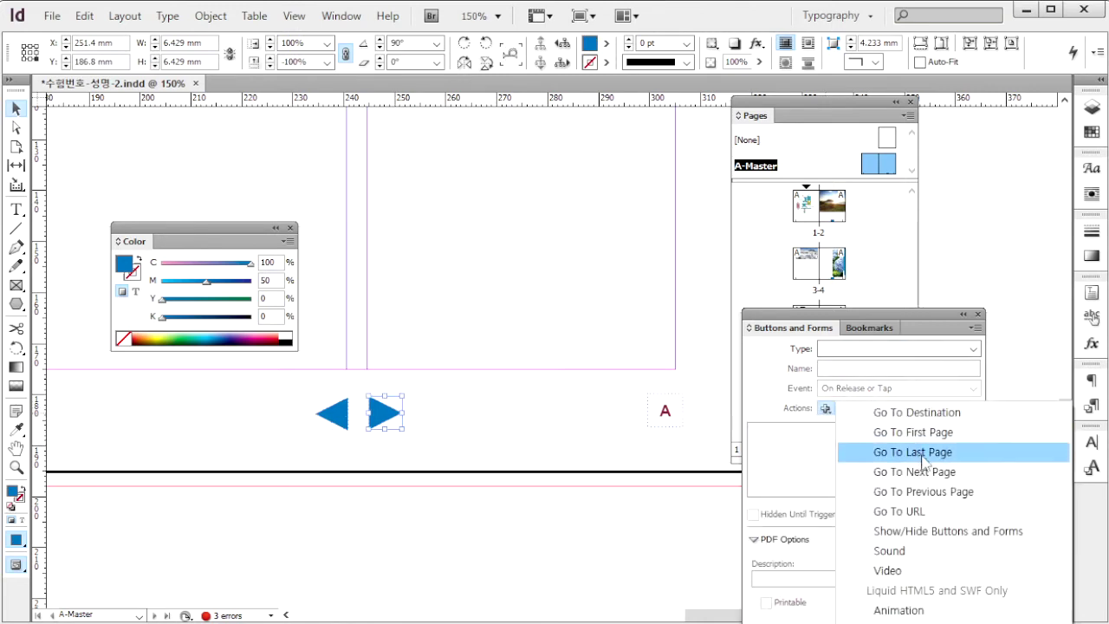
{"action": "left_click", "coordinate": [919, 401]}
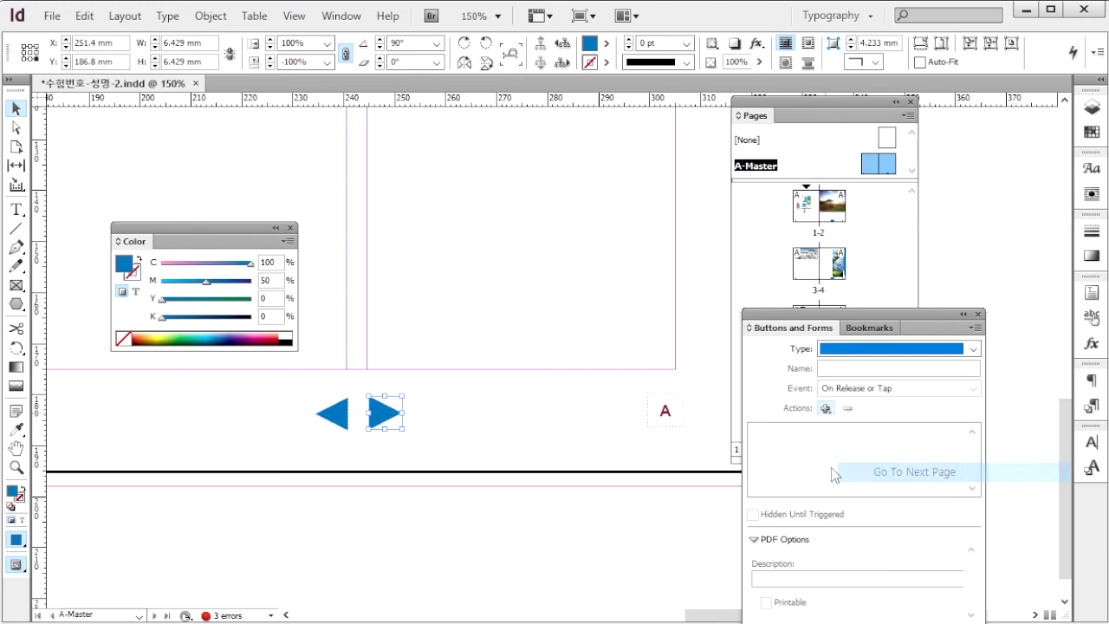
{"action": "left_click", "coordinate": [528, 416]}
{"action": "left_click", "coordinate": [978, 313]}
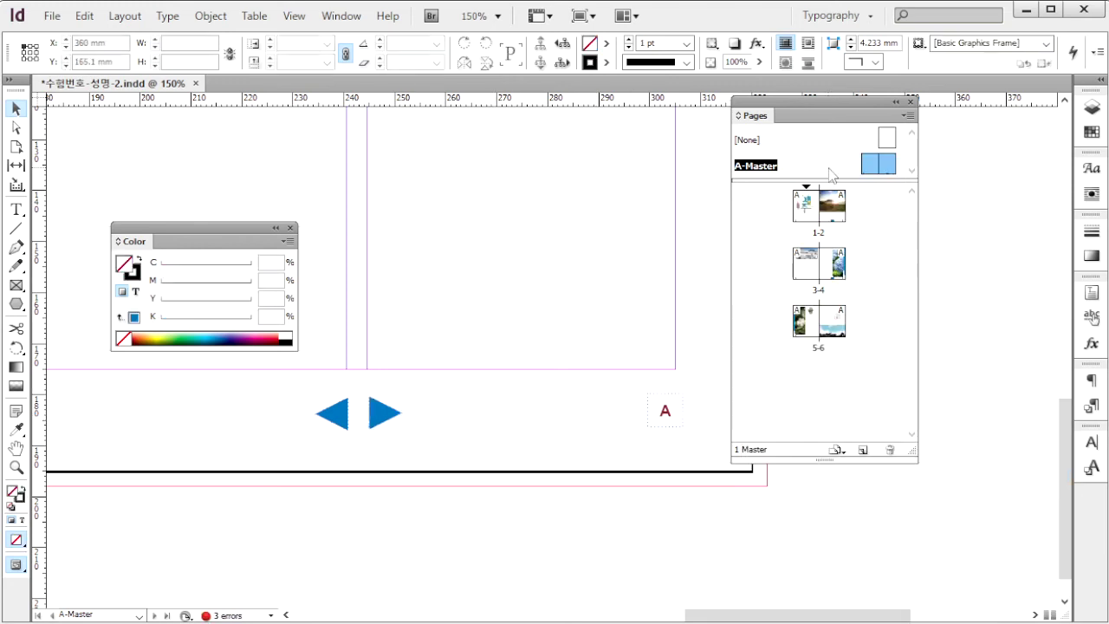
Draw a text frame about 65 mm wide and 7 mm high below the columns on page 1
{"action": "double_click", "coordinate": [807, 209]}
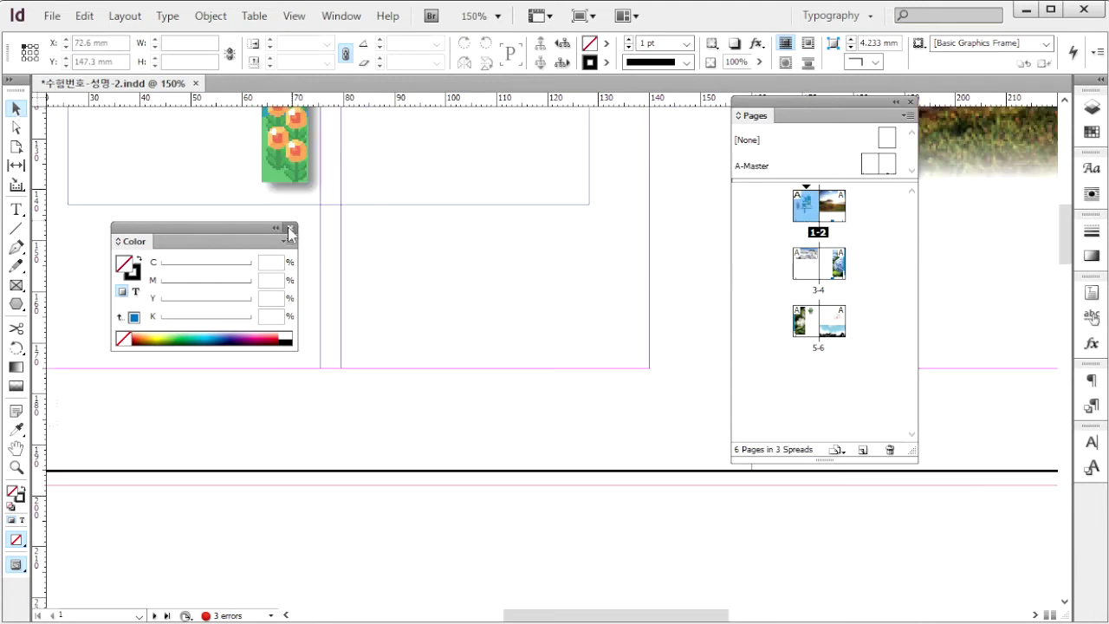
{"action": "left_click", "coordinate": [290, 228]}
{"action": "key", "text": "t"}
{"action": "left_click_drag", "start_coordinate": [178, 379], "coordinate": [512, 417]}
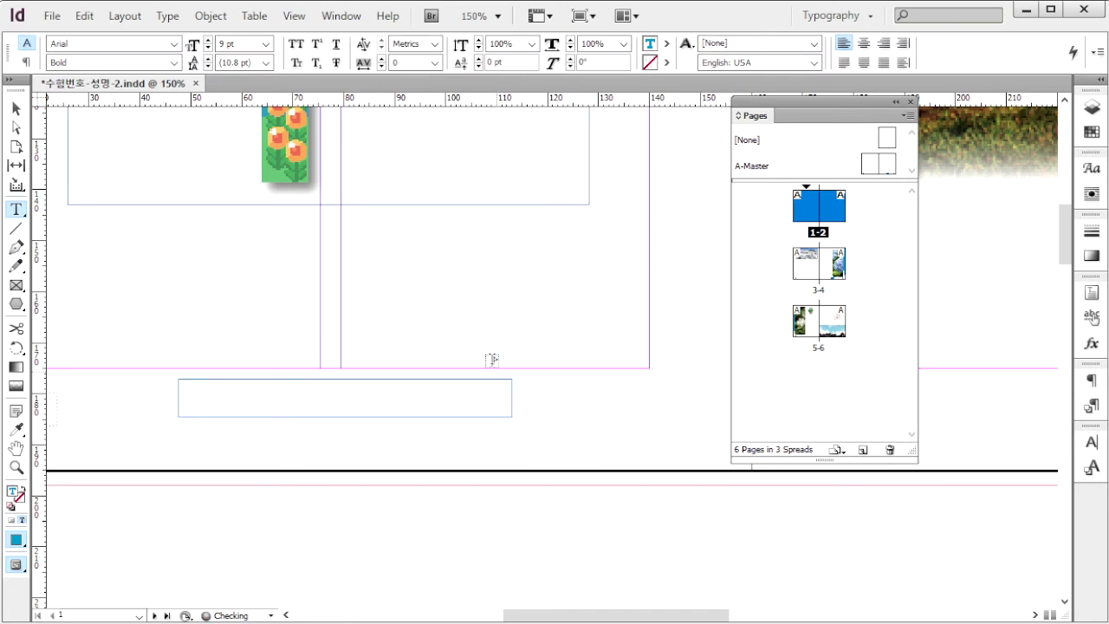
Enter the centred text license.kpc.or.kr in the page 1 frame in Arial Bold 9 pt, coloured C=100 M=0 Y=0 K=20
{"action": "left_click_drag", "start_coordinate": [105, 45], "coordinate": [26, 43]}
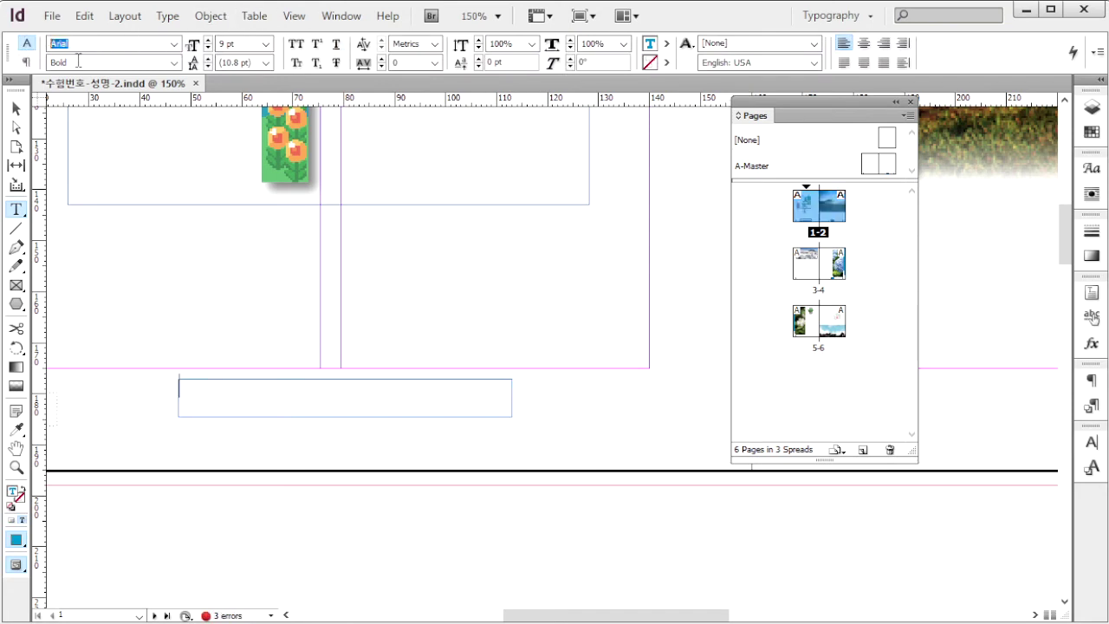
{"action": "key", "text": "Tab"}
{"action": "key", "text": "Tab"}
{"action": "key", "text": "F6"}
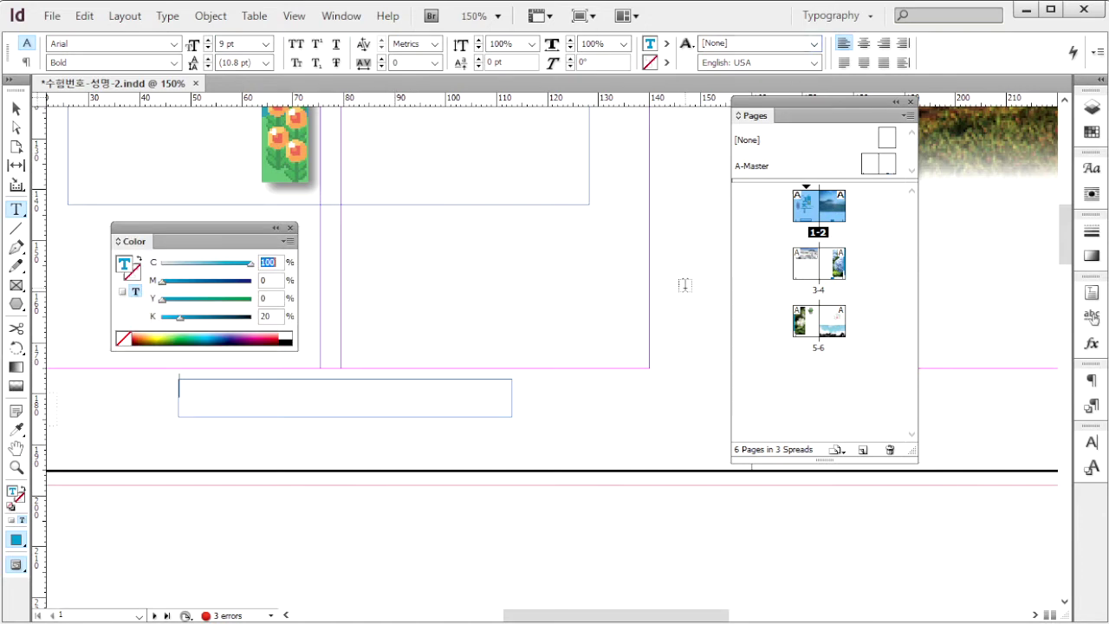
{"action": "scroll", "coordinate": [547, 300], "scroll_direction": "up", "scroll_amount": 1}
{"action": "key", "text": "F6"}
{"action": "key", "text": "F5"}
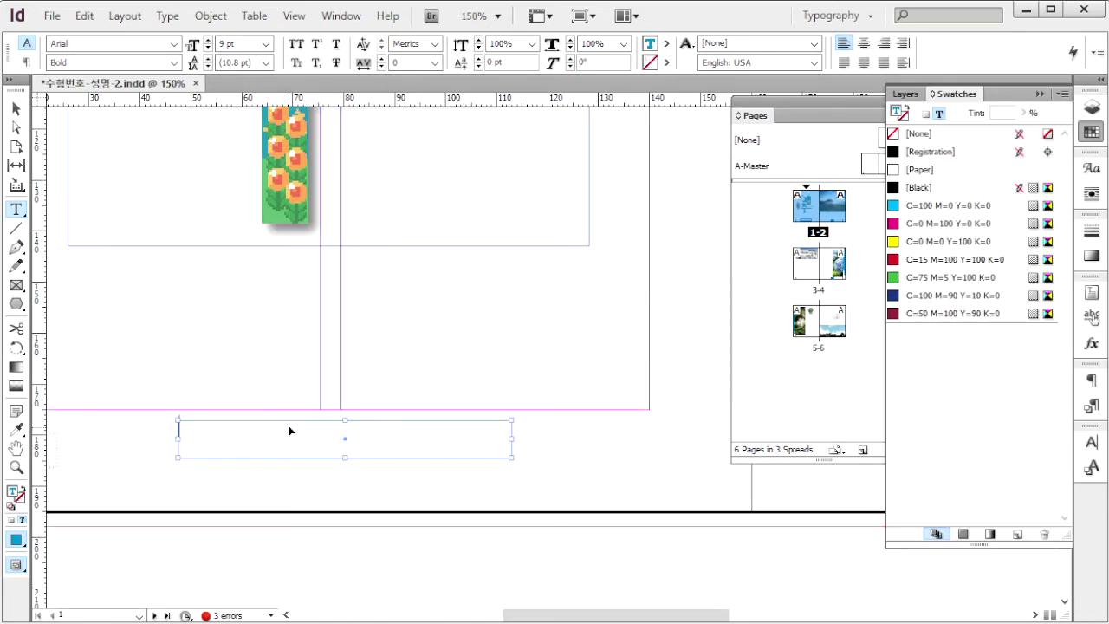
{"action": "key", "text": "ctrl+v"}
{"action": "left_click", "coordinate": [342, 16]}
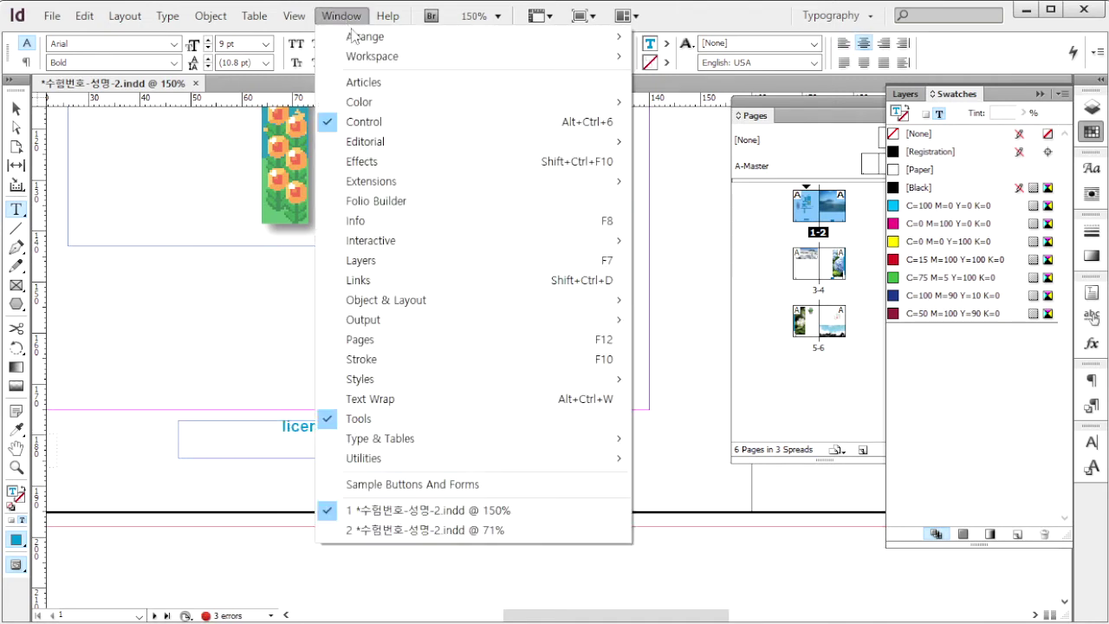
{"action": "mouse_move", "coordinate": [517, 240]}
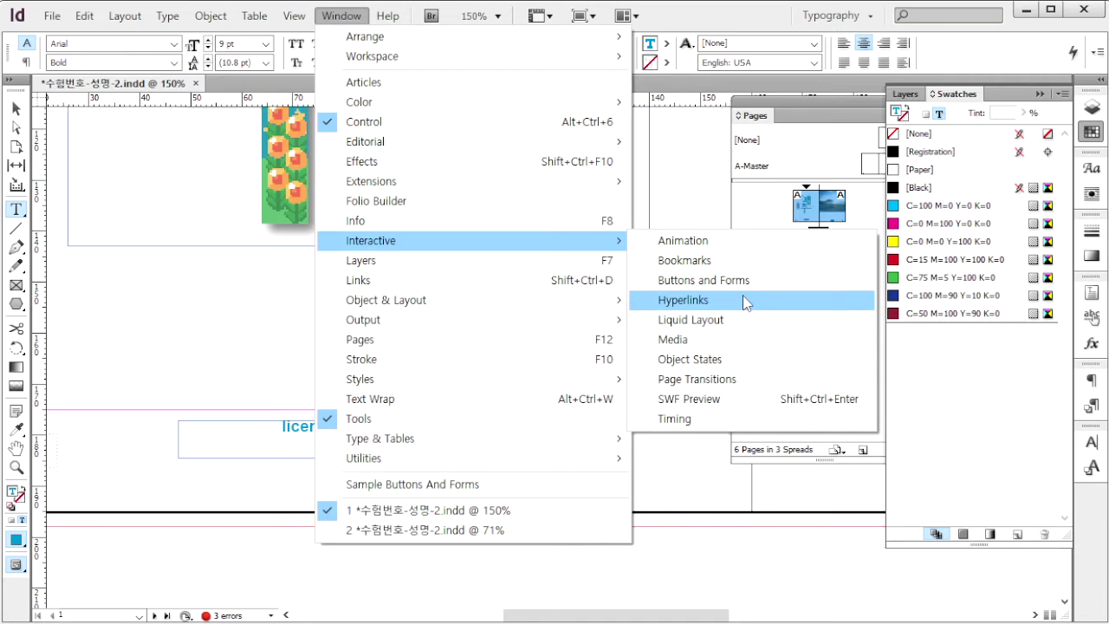
{"action": "left_click", "coordinate": [683, 300]}
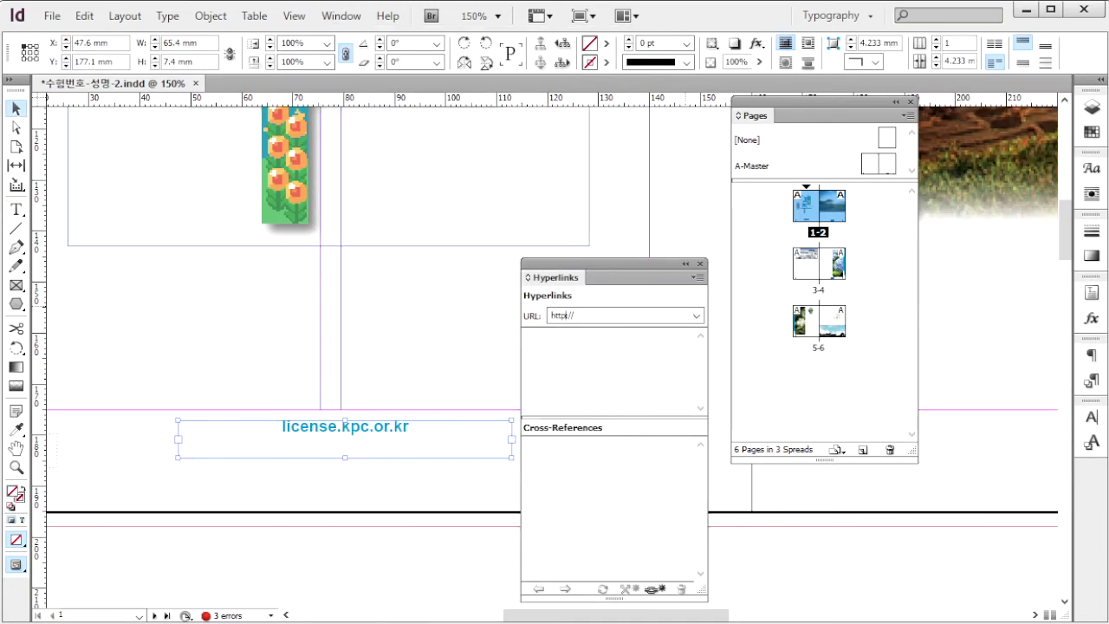
{"action": "type", "text": "s"}
{"action": "key", "text": "ctrl+v"}
{"action": "key", "text": "Return"}
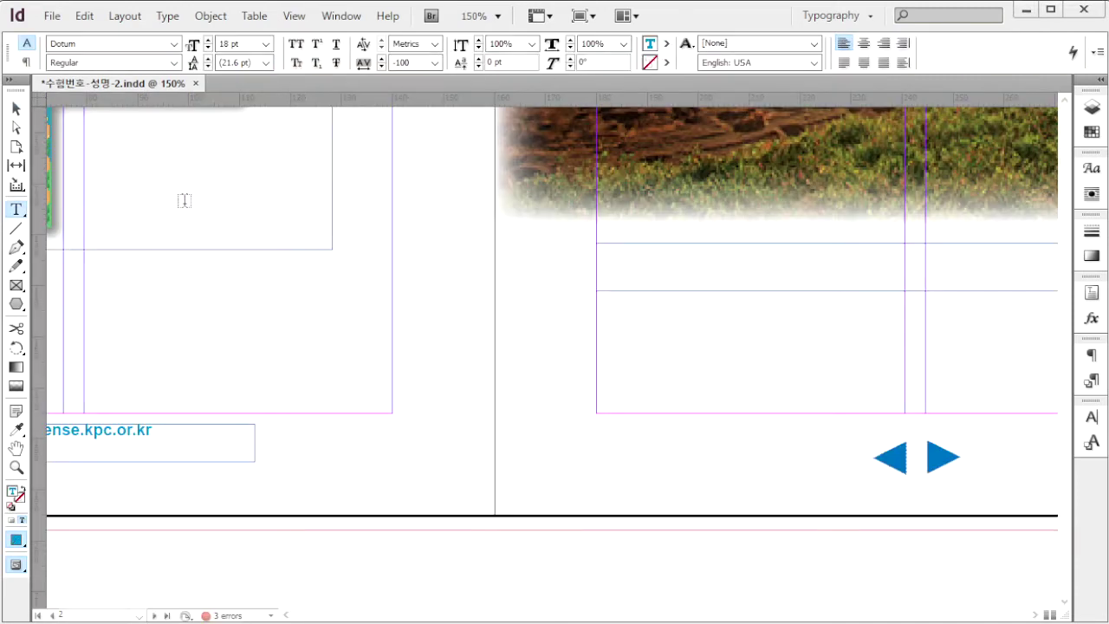
Enter the title 우리나라의 보물 in the page 2 frame in Dotum 18 pt with -100 tracking, coloured C=100 M=0 Y=0 K=20
{"action": "left_click", "coordinate": [617, 262]}
{"action": "left_click", "coordinate": [94, 40]}
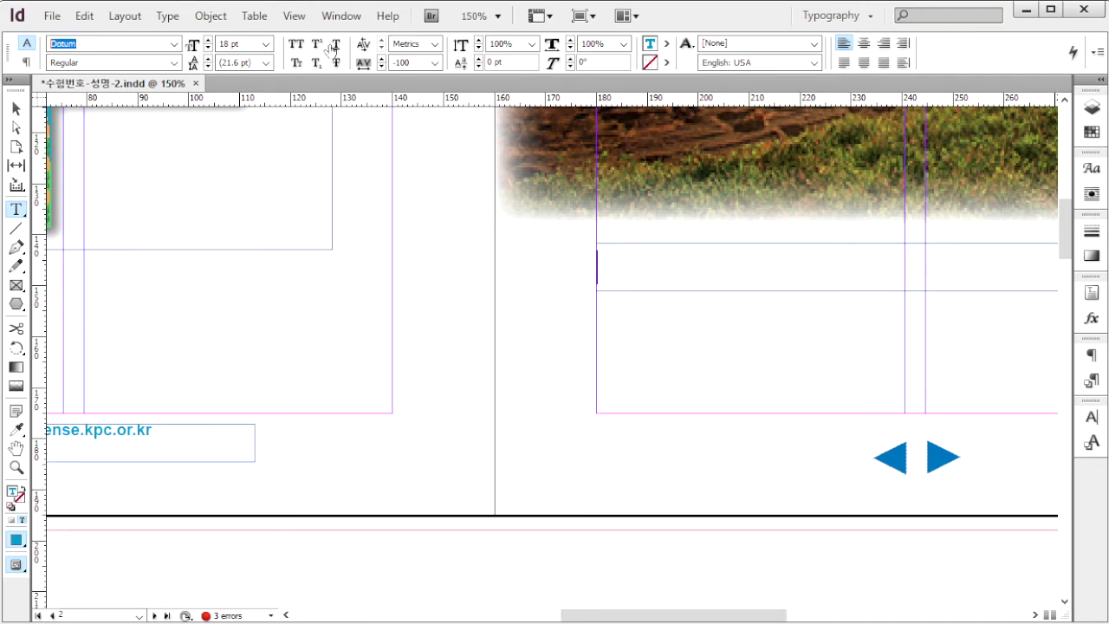
{"action": "key", "text": "Tab"}
{"action": "key", "text": "F6"}
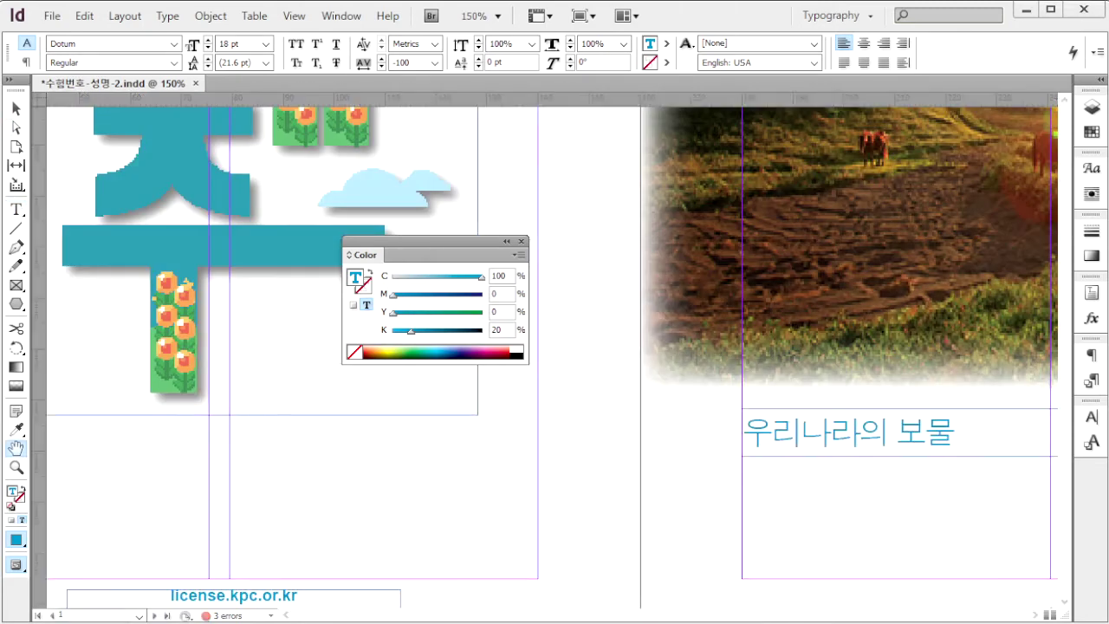
{"action": "key", "text": "alt+Tab"}
{"action": "key", "text": "alt+Tab"}
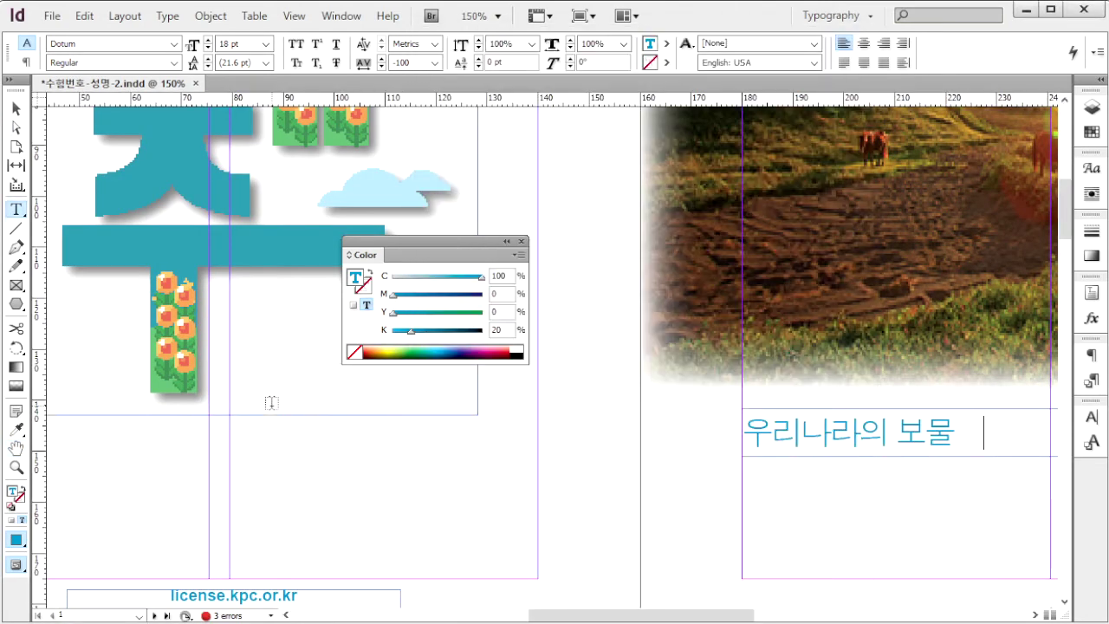
Add the numbered list from 제주 지형 to 다양한 관광 자원 on page 1 in Dotum 14 pt, 18 pt leading, with cyan numbers and black text
{"action": "left_click_drag", "start_coordinate": [230, 416], "coordinate": [237, 430]}
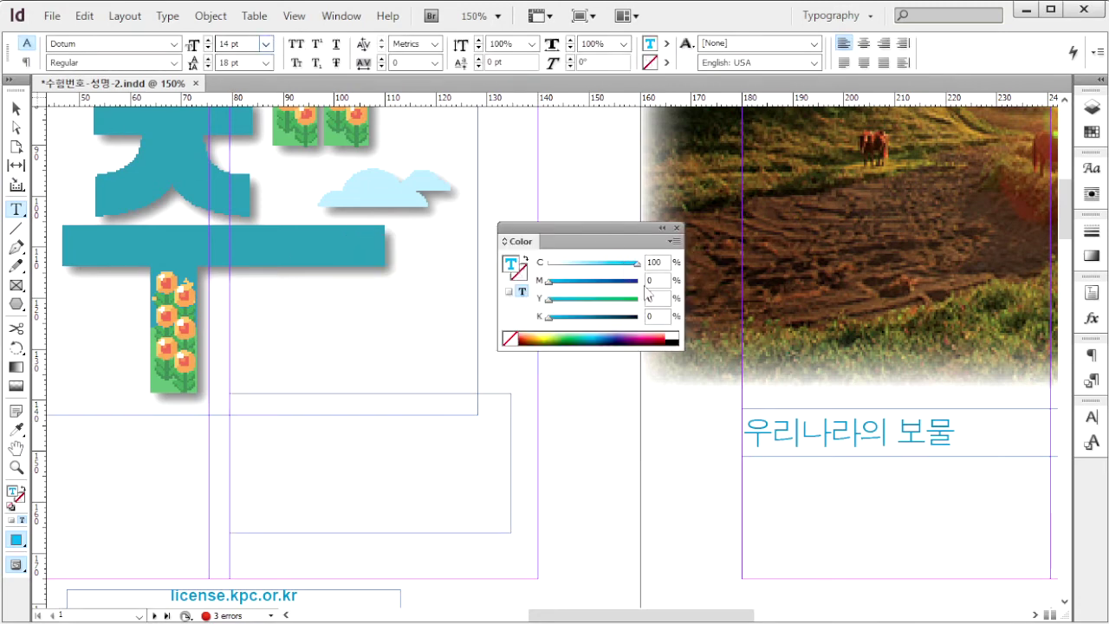
{"action": "key", "text": "ctrl+v"}
{"action": "left_click_drag", "start_coordinate": [263, 401], "coordinate": [218, 402]}
{"action": "left_click", "coordinate": [263, 402]}
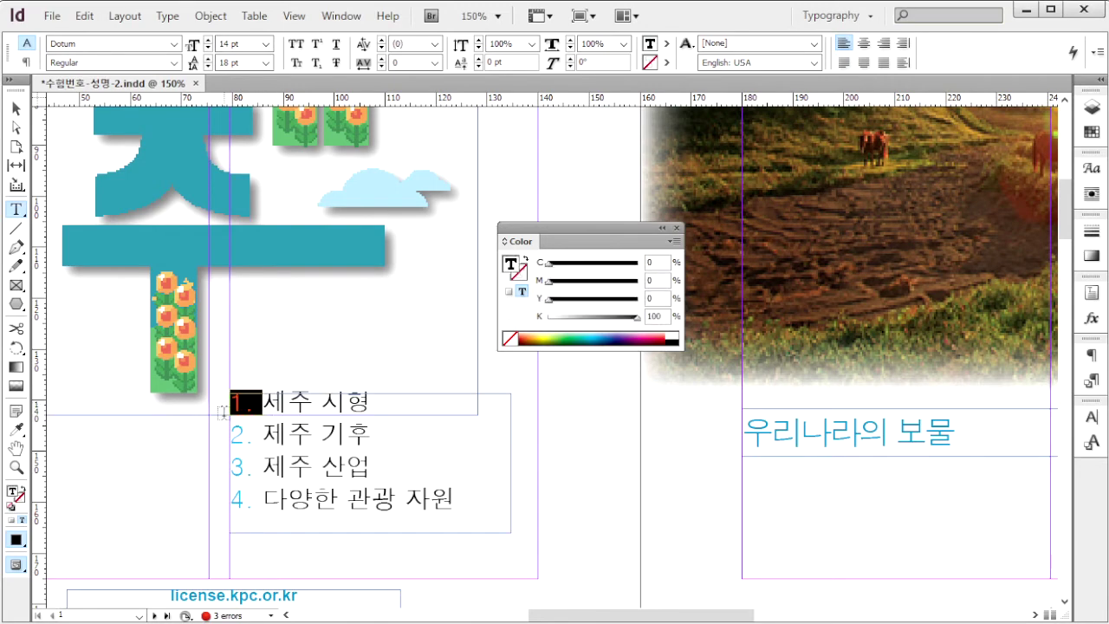
{"action": "left_click_drag", "start_coordinate": [263, 433], "coordinate": [219, 435]}
{"action": "left_click", "coordinate": [259, 438]}
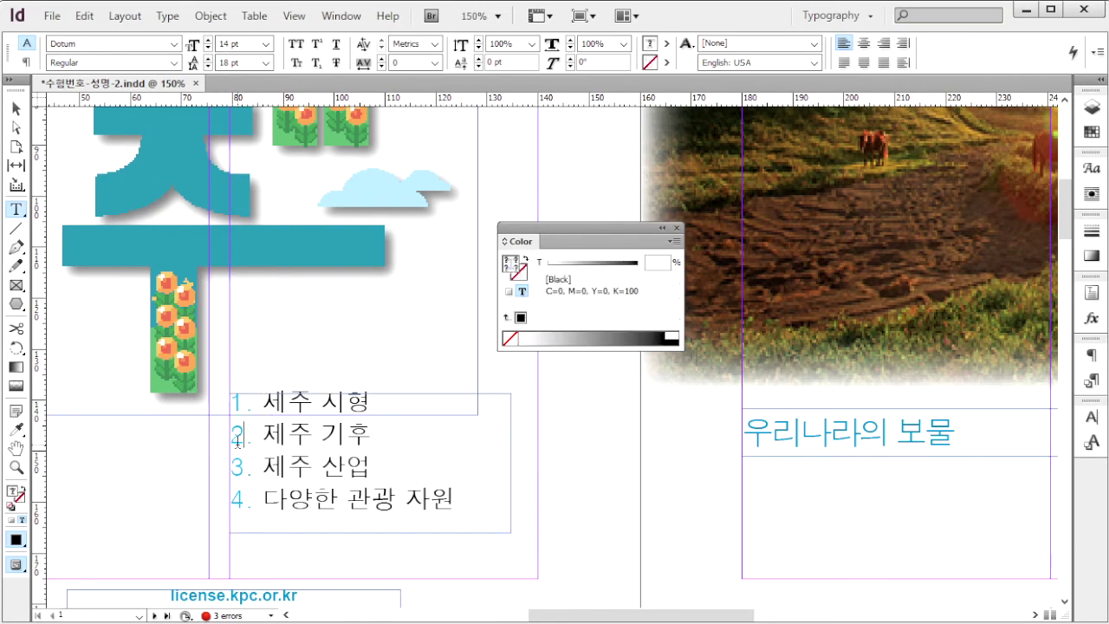
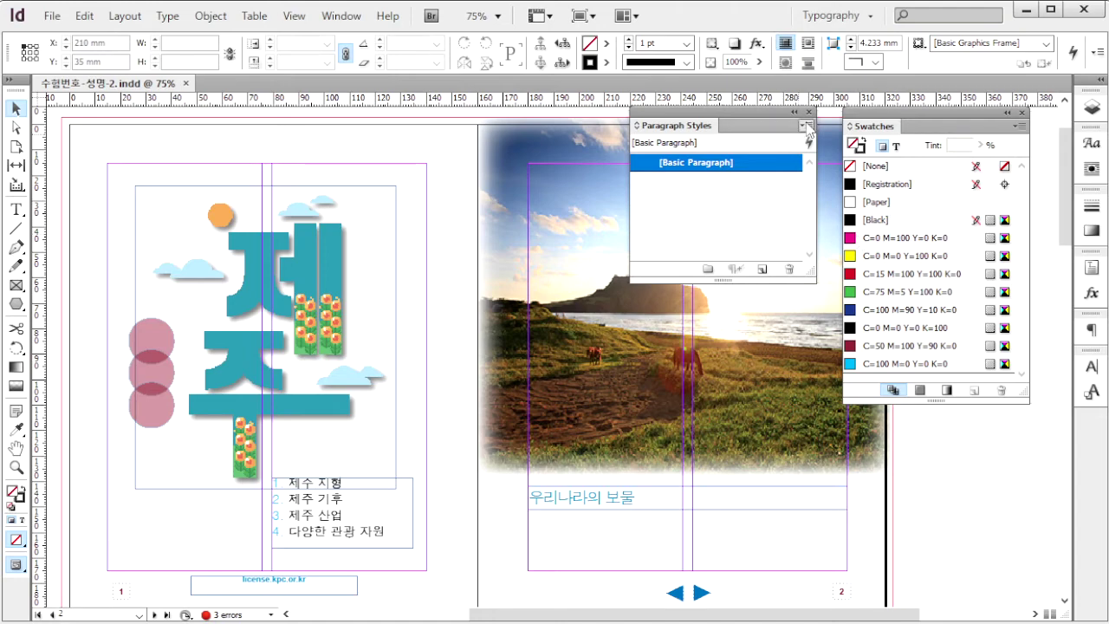
Create the paragraph style 본문 with Dotum Regular 8 pt, 14 pt leading, -40 tracking and the C=0 M=0 Y=0 K=100 character colour
{"action": "left_click", "coordinate": [807, 124]}
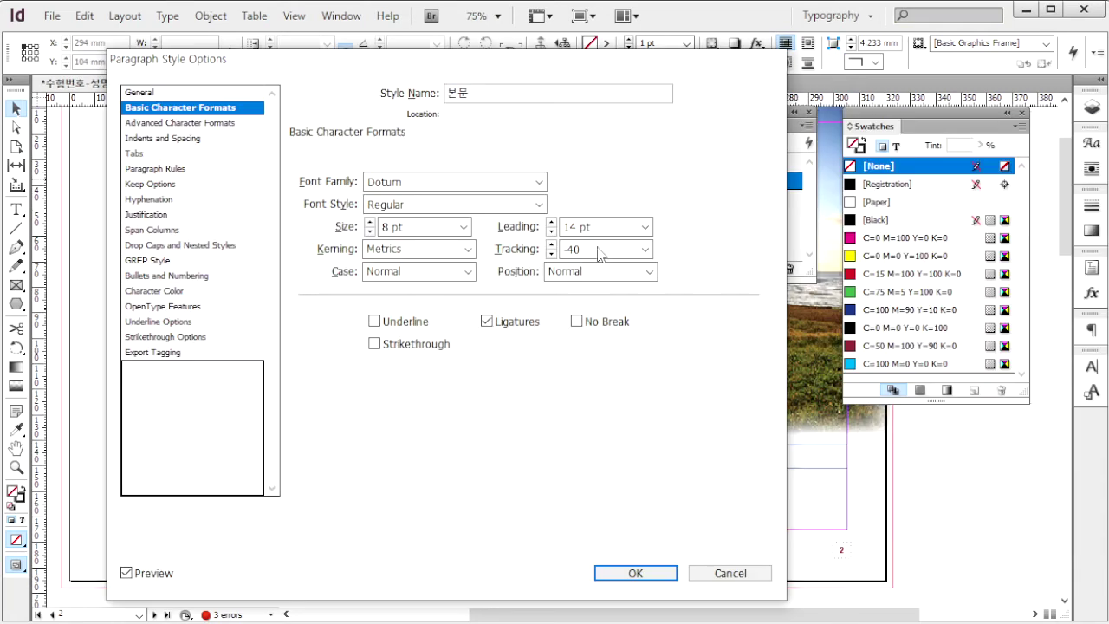
{"action": "left_click_drag", "start_coordinate": [483, 99], "coordinate": [431, 102]}
{"action": "left_click", "coordinate": [425, 184]}
{"action": "left_click", "coordinate": [409, 227]}
{"action": "left_click", "coordinate": [604, 228]}
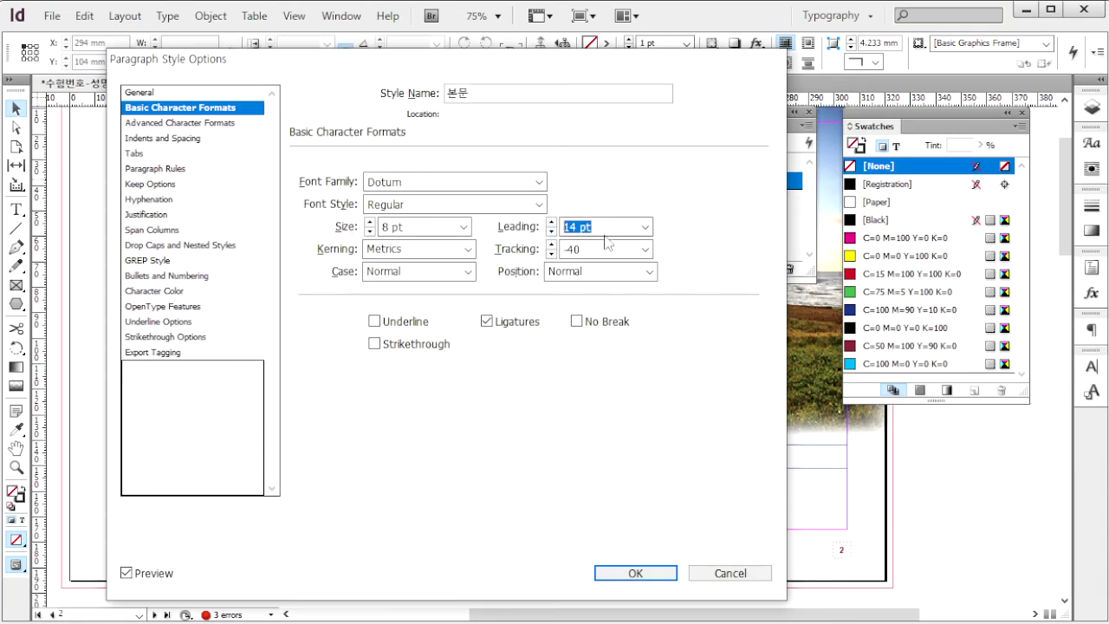
{"action": "left_click", "coordinate": [600, 249]}
{"action": "double_click", "coordinate": [600, 249]}
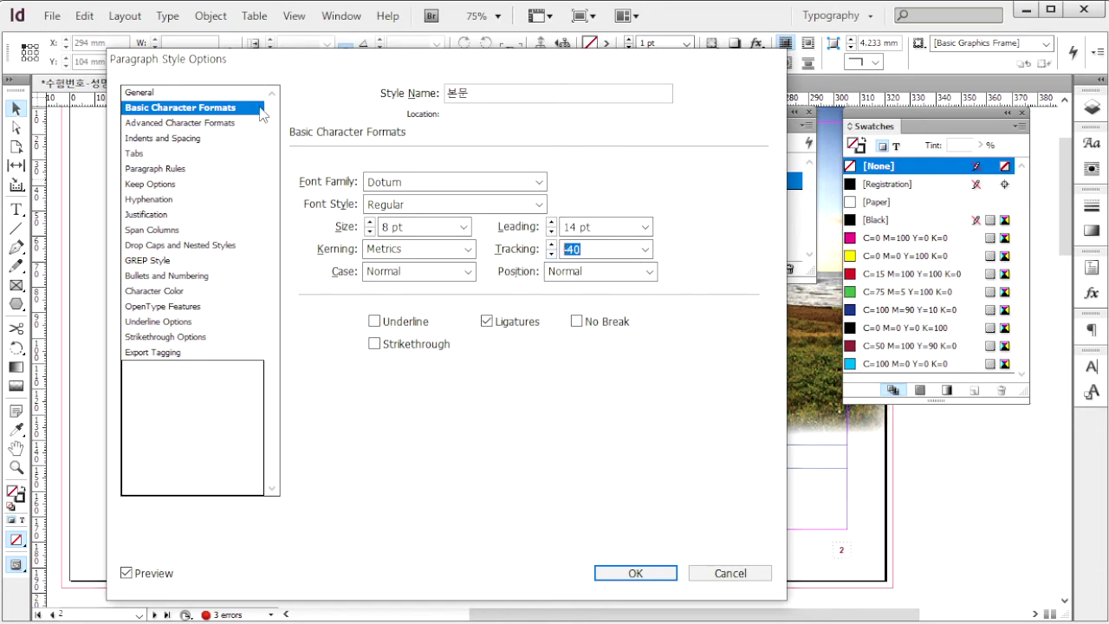
{"action": "left_click", "coordinate": [174, 291]}
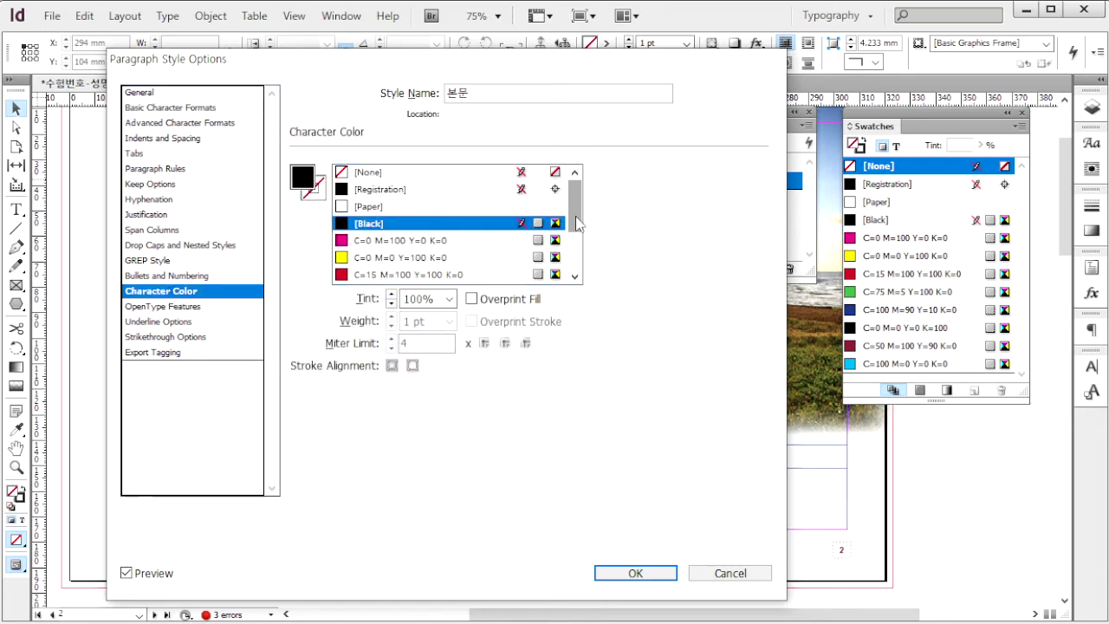
{"action": "left_click_drag", "start_coordinate": [574, 216], "coordinate": [576, 272]}
{"action": "left_click", "coordinate": [442, 243]}
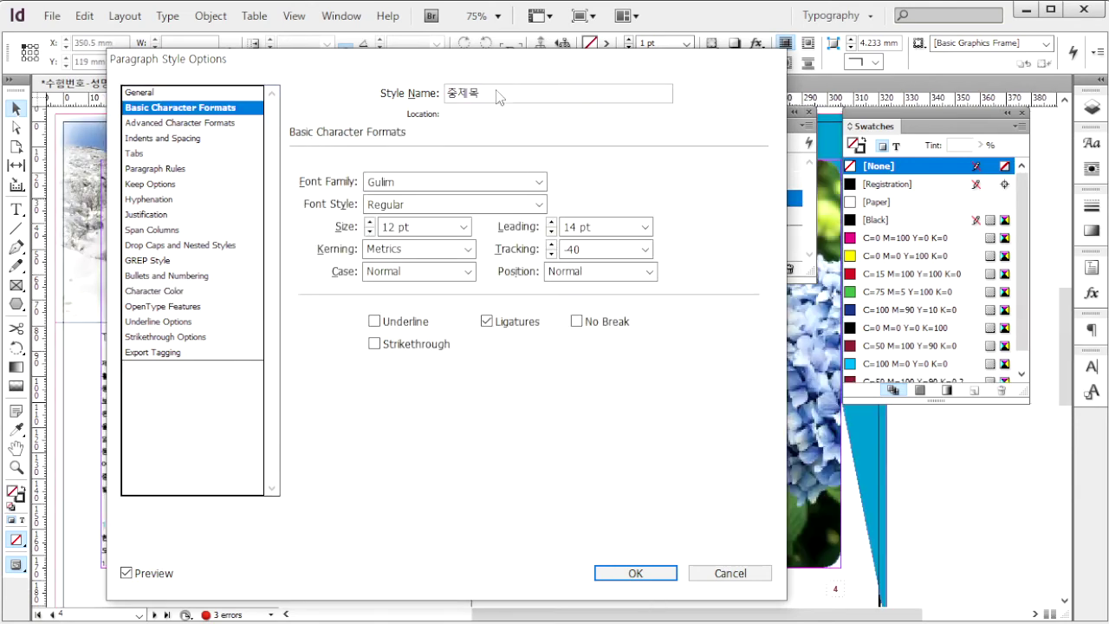
Define the paragraph style 중제목 with Gulim Regular 12 pt, 14 pt leading and -40 tracking, and open its character colour settings
{"action": "left_click_drag", "start_coordinate": [503, 94], "coordinate": [426, 94]}
{"action": "left_click_drag", "start_coordinate": [399, 181], "coordinate": [350, 179]}
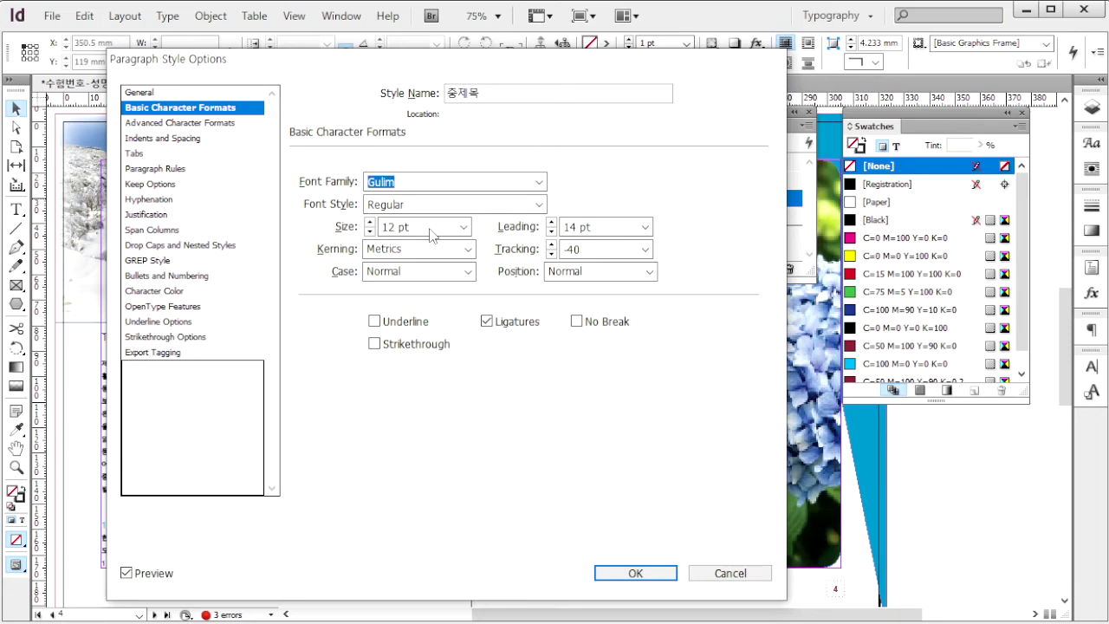
{"action": "left_click_drag", "start_coordinate": [429, 229], "coordinate": [379, 229]}
{"action": "key", "text": "Tab"}
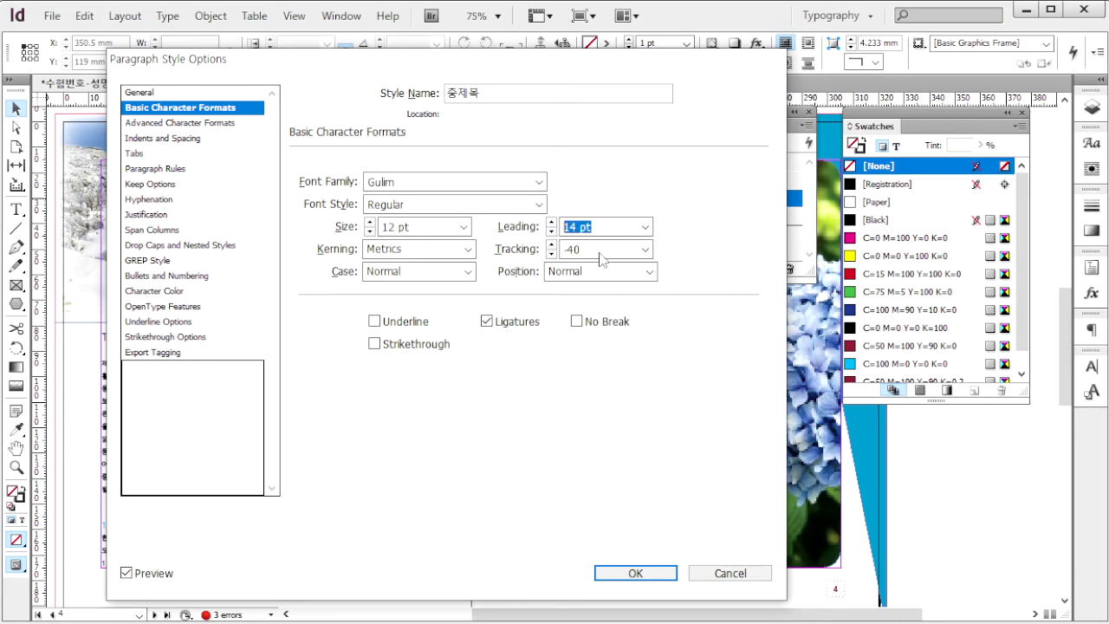
{"action": "key", "text": "Tab"}
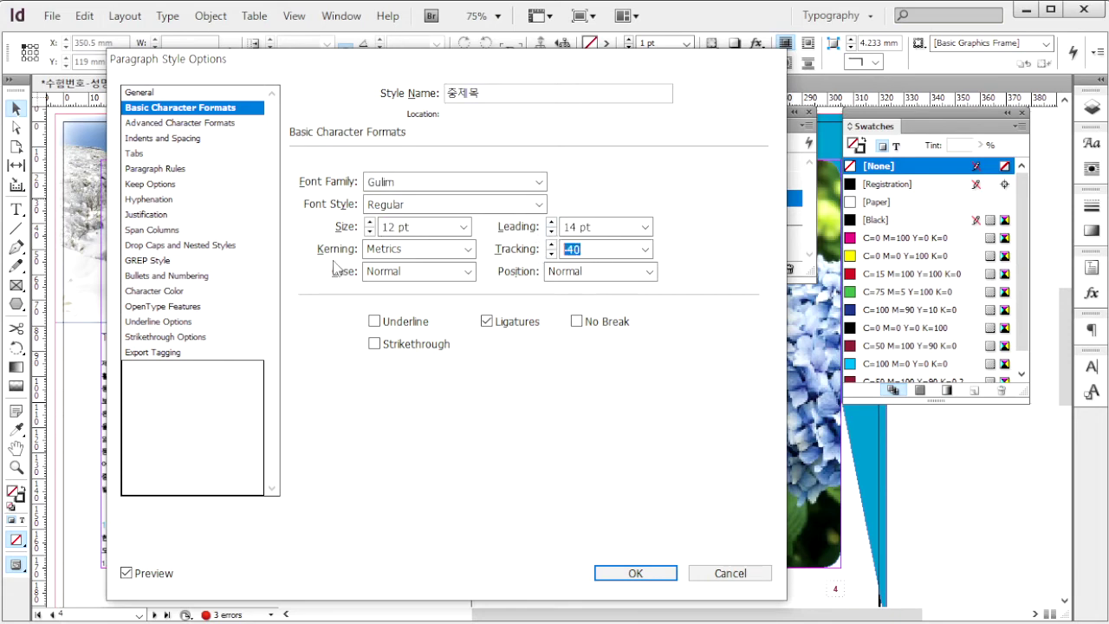
{"action": "left_click", "coordinate": [186, 292]}
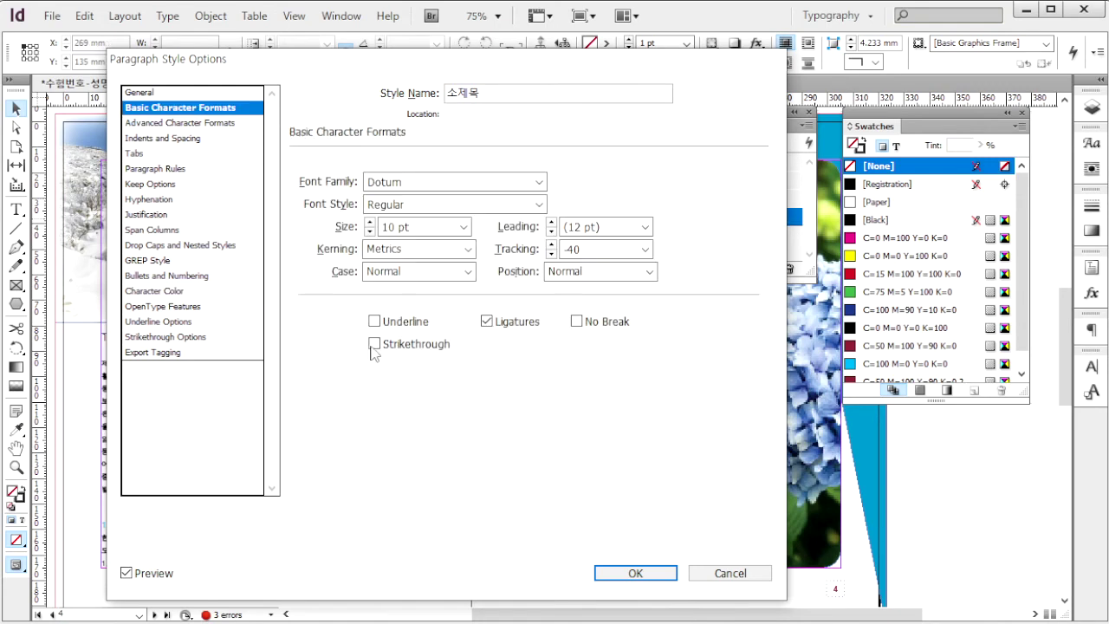
Define the paragraph style 소제목 with Dotum Regular 10 pt and -40 tracking, and open its character colour settings
{"action": "double_click", "coordinate": [396, 189]}
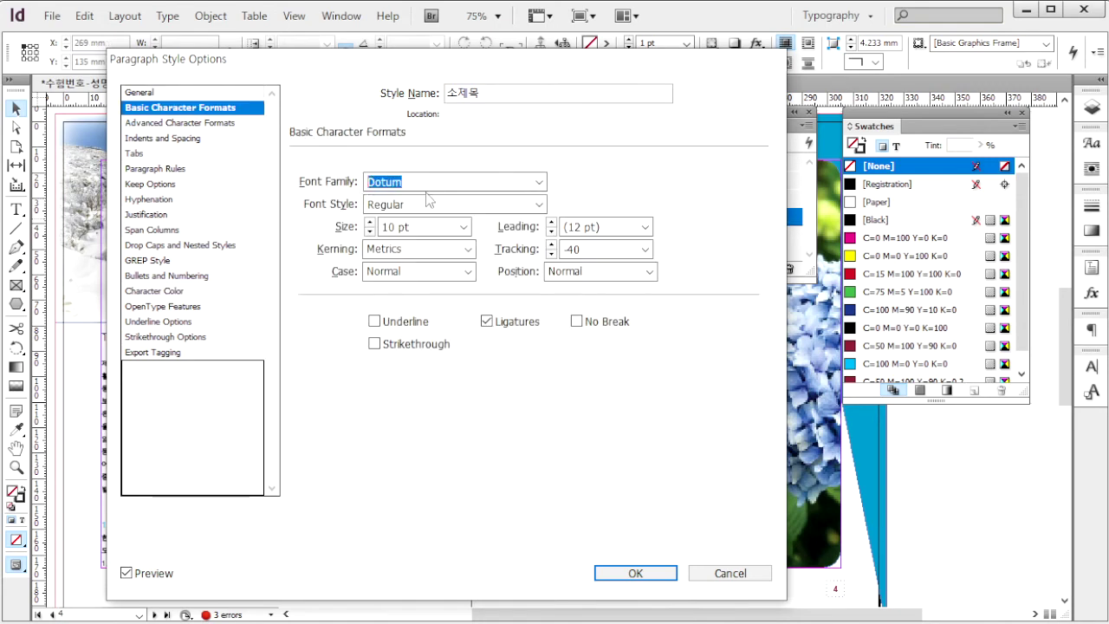
{"action": "triple_click", "coordinate": [413, 229]}
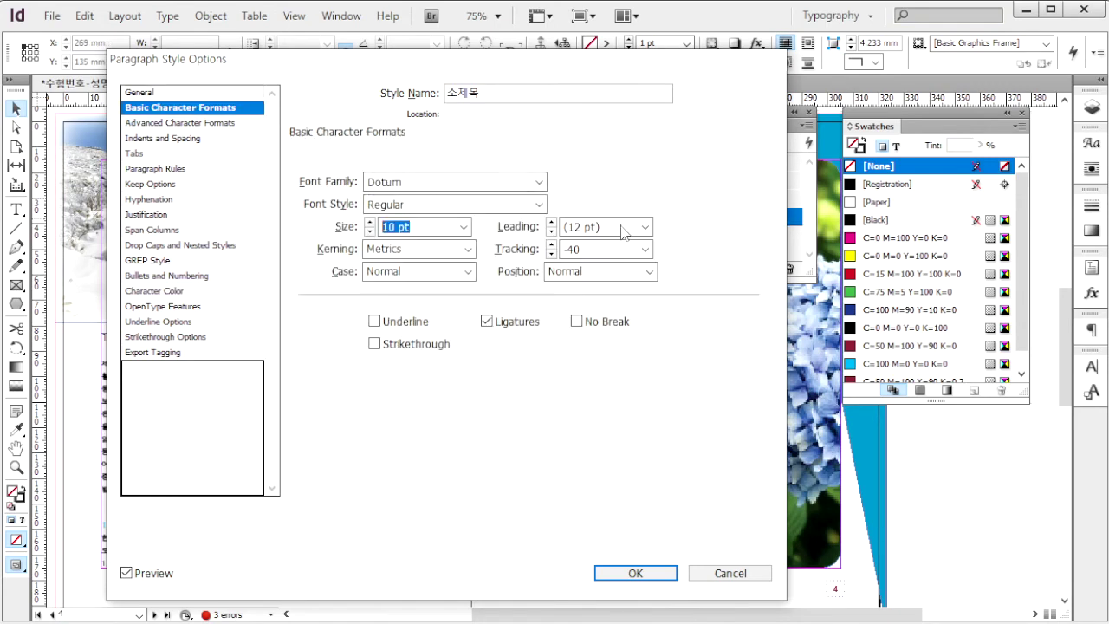
{"action": "double_click", "coordinate": [570, 249]}
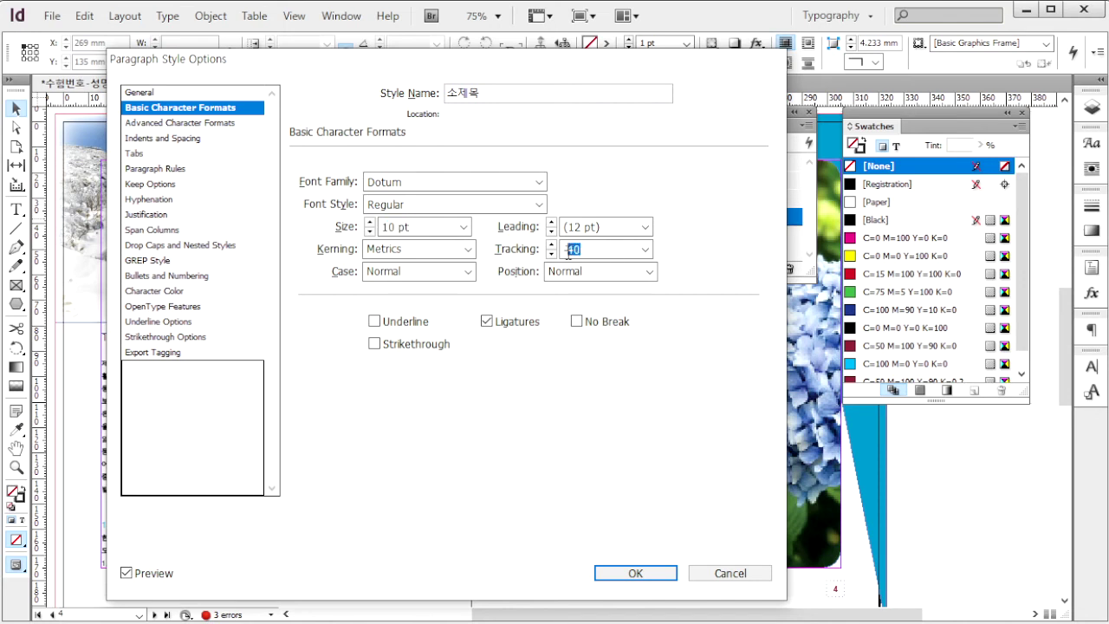
{"action": "left_click", "coordinate": [170, 293]}
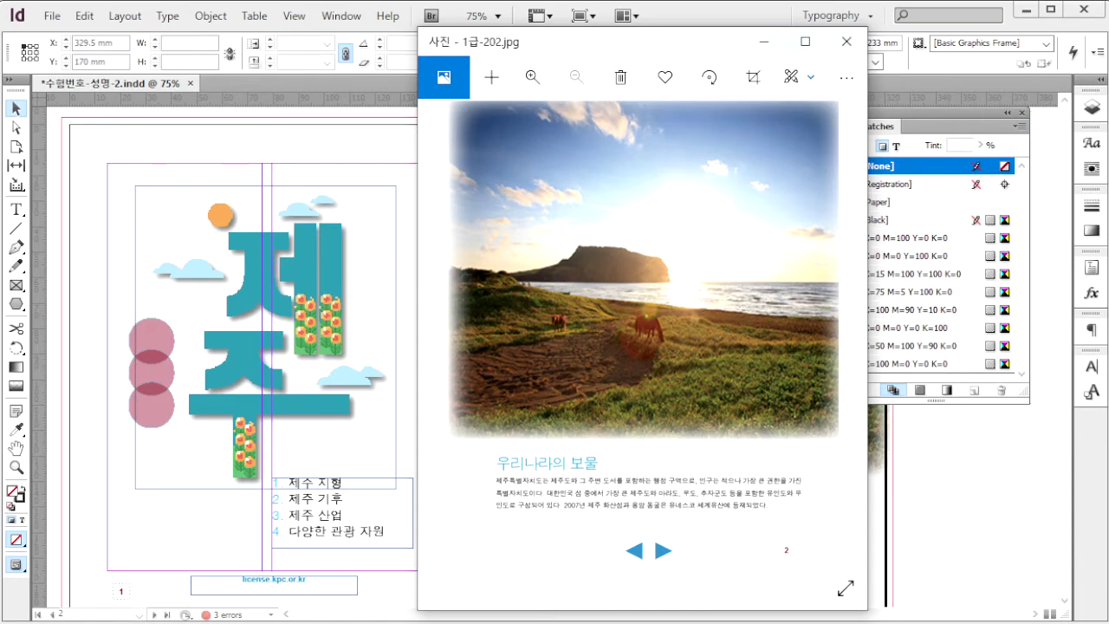
Copy the opening paragraph of 1급-13.txt into a frame about 125 mm wide below the page 2 title and apply the 본문 style
{"action": "key", "text": "alt+Tab"}
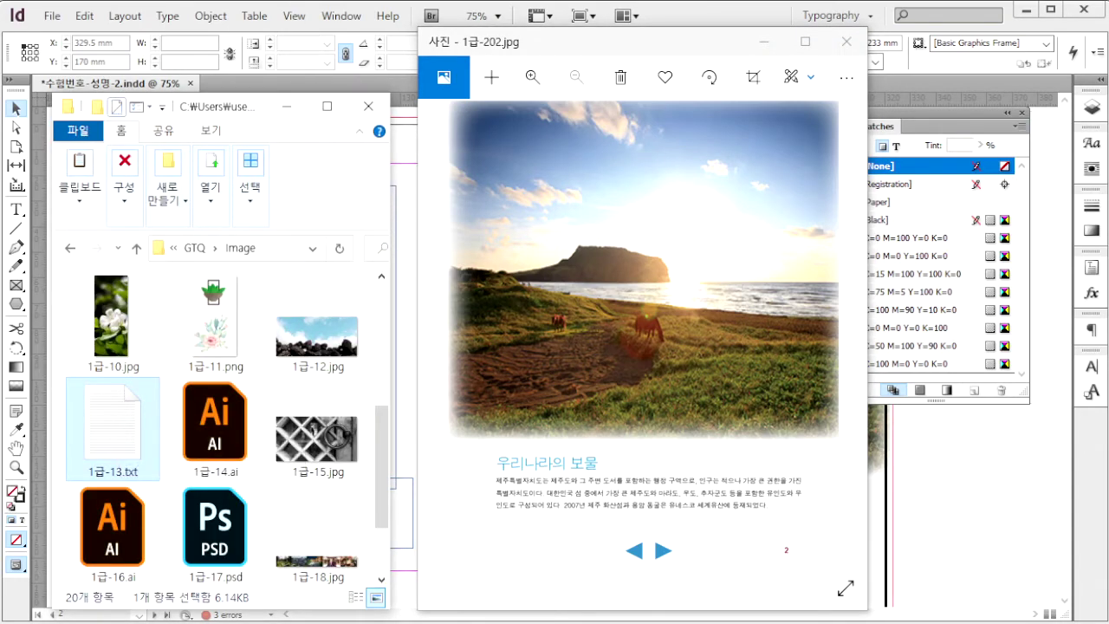
{"action": "double_click", "coordinate": [113, 428]}
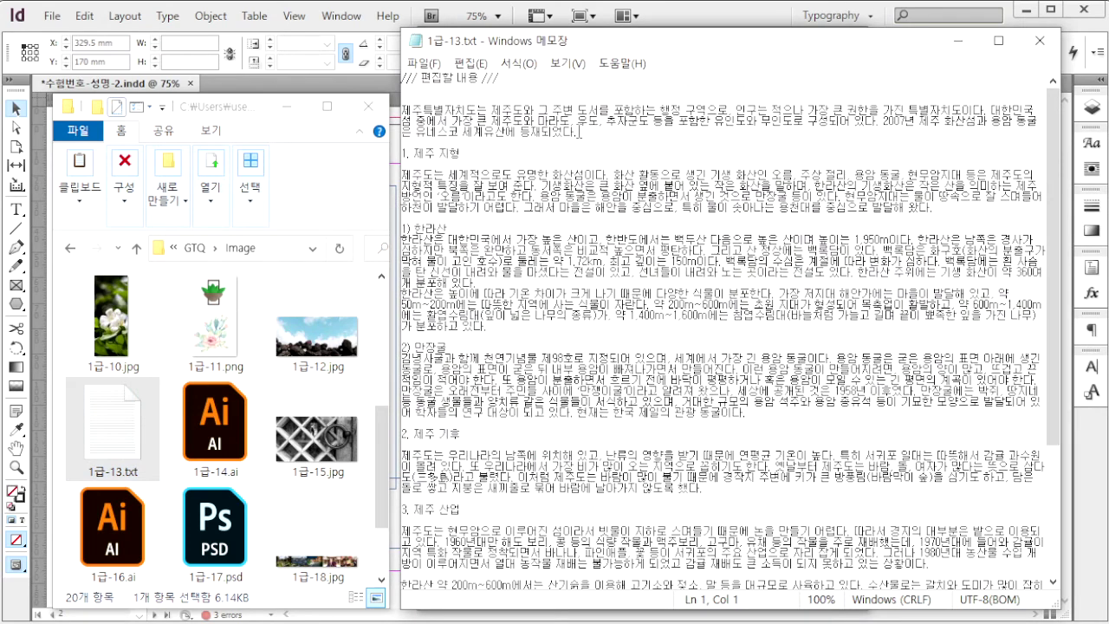
{"action": "left_click_drag", "start_coordinate": [581, 137], "coordinate": [401, 111]}
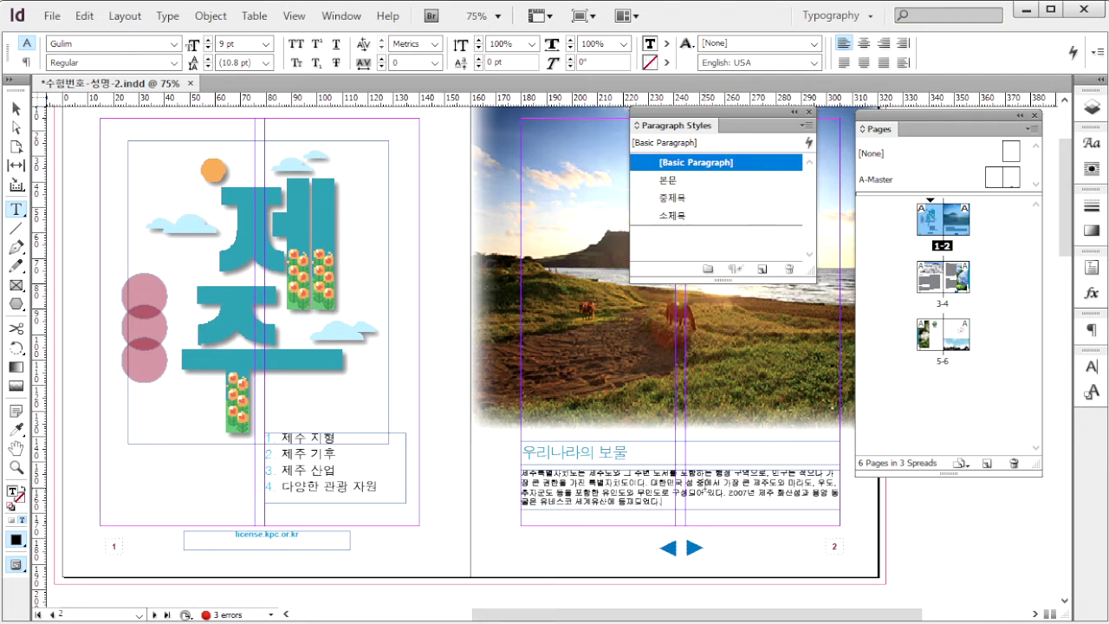
{"action": "left_click", "coordinate": [16, 109]}
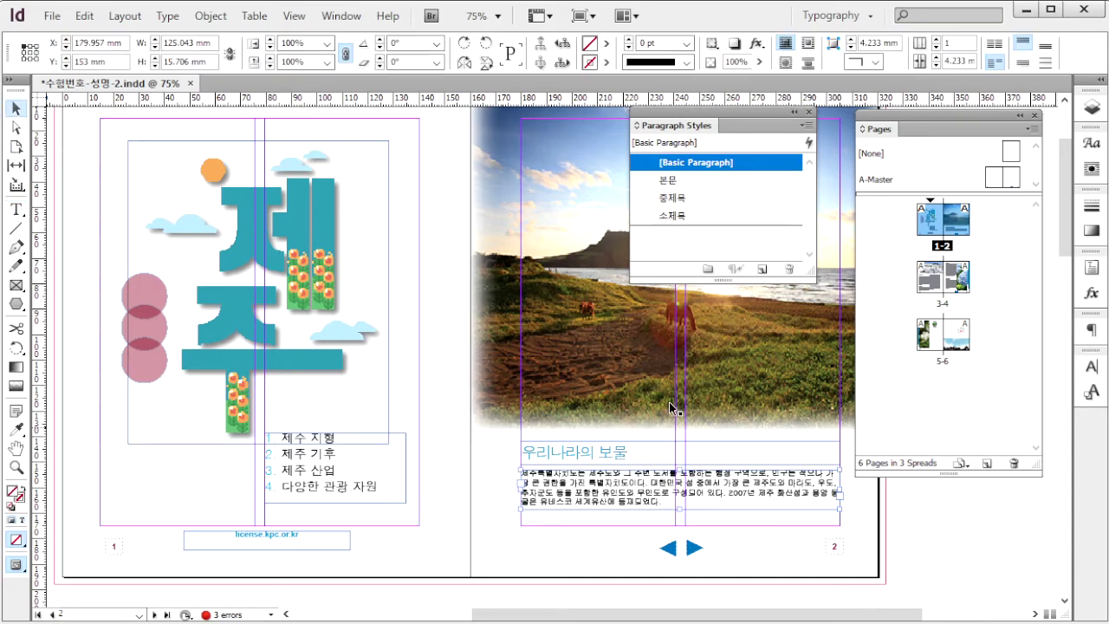
{"action": "left_click", "coordinate": [706, 182]}
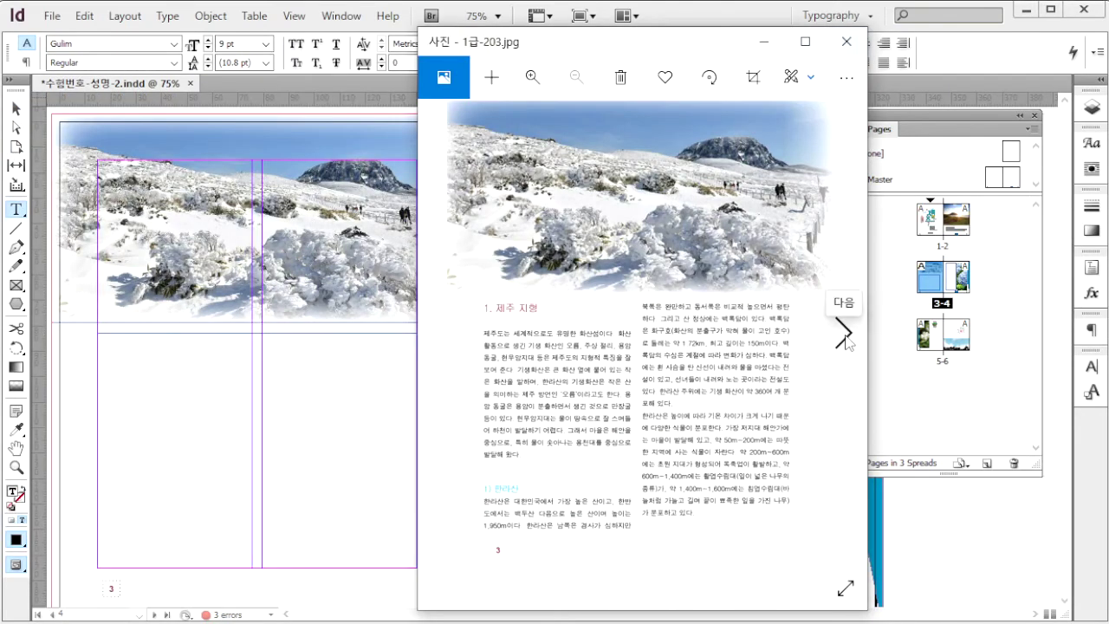
Copy sections 1 and 2 of 1급-13.txt into the threaded text frames on pages 3 and 4 and apply the 본문 style
{"action": "left_click", "coordinate": [845, 334]}
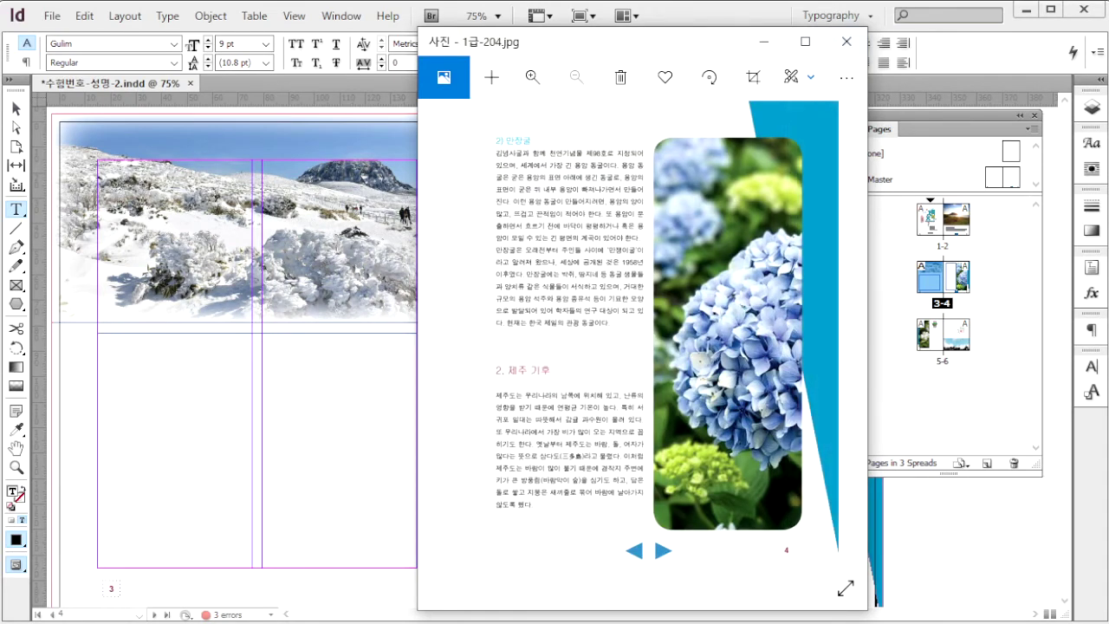
{"action": "key", "text": "alt+Tab"}
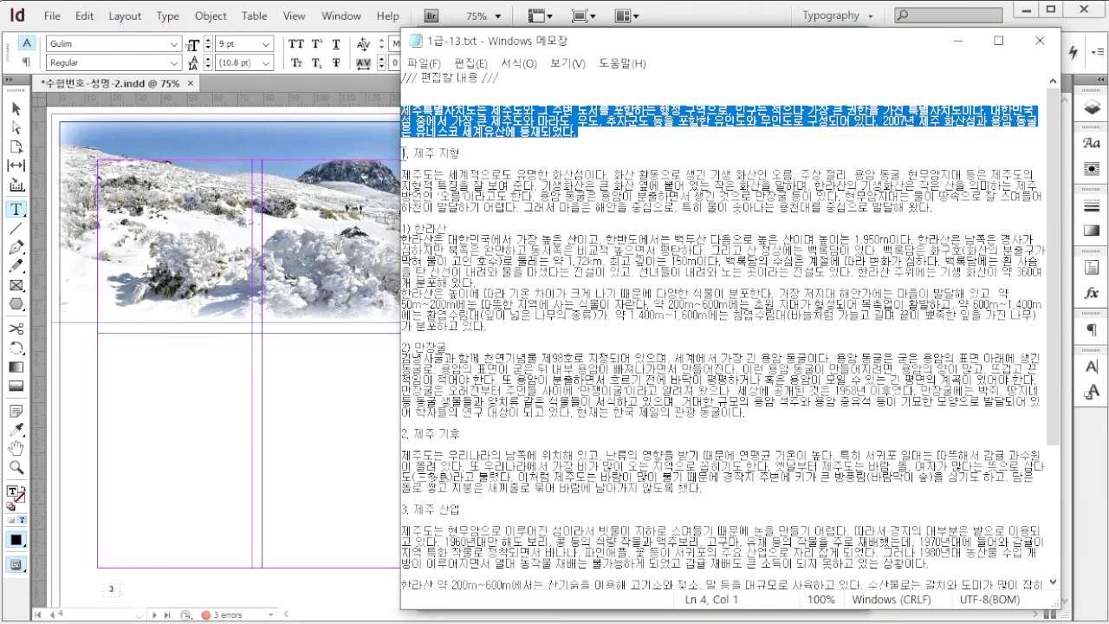
{"action": "left_click_drag", "start_coordinate": [402, 154], "coordinate": [641, 478]}
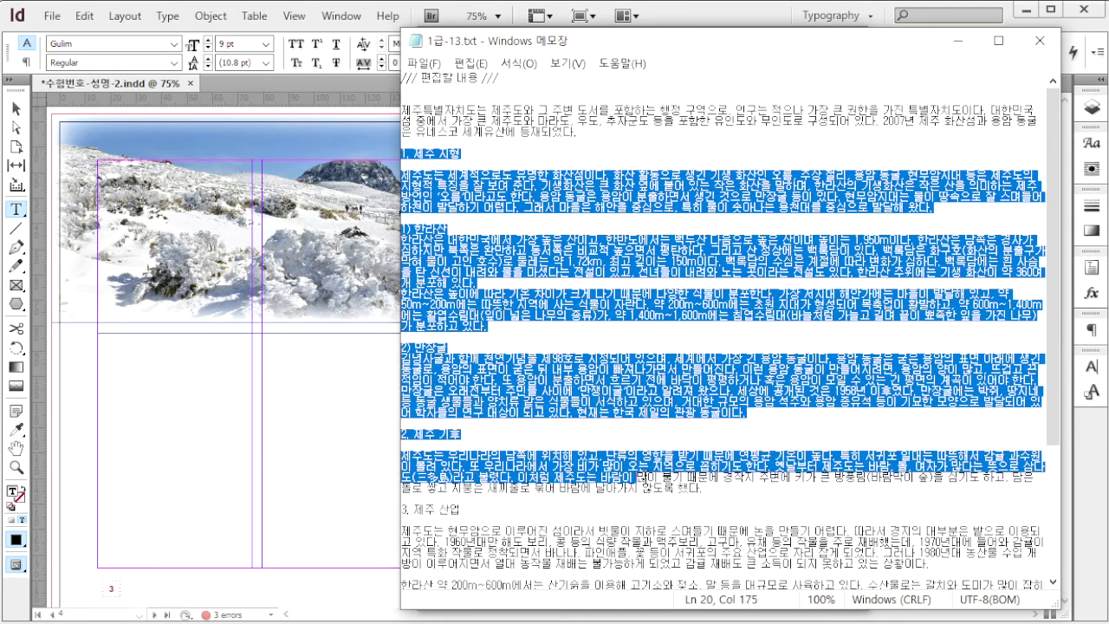
{"action": "left_click_drag", "start_coordinate": [719, 475], "coordinate": [696, 490]}
{"action": "key", "text": "alt+Tab"}
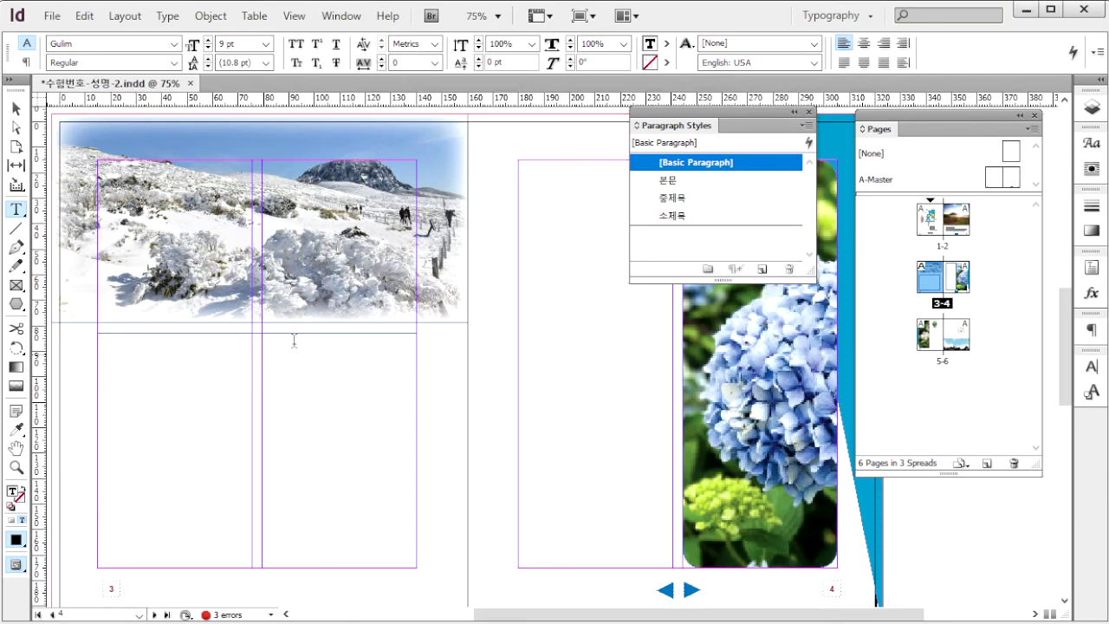
{"action": "key", "text": "ctrl+z"}
{"action": "left_click", "coordinate": [696, 181]}
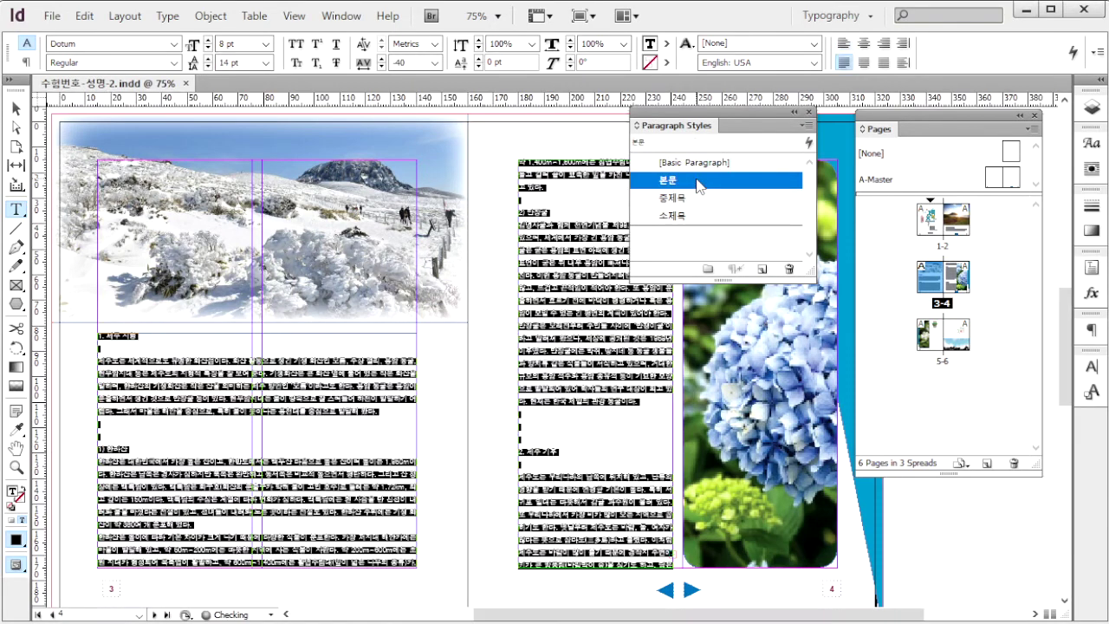
{"action": "left_click", "coordinate": [615, 557]}
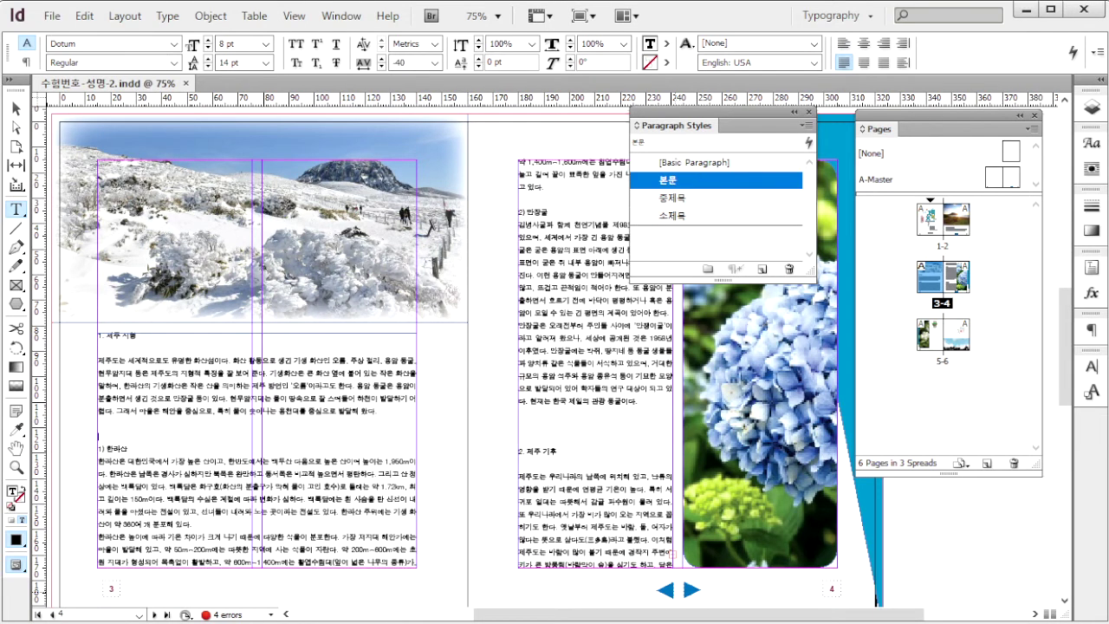
On page 3, apply the 중제목 style to the heading "1. 제주 지형" and the 소제목 style to "1) 한라산"
{"action": "key", "text": "alt+Tab"}
{"action": "left_click", "coordinate": [440, 333]}
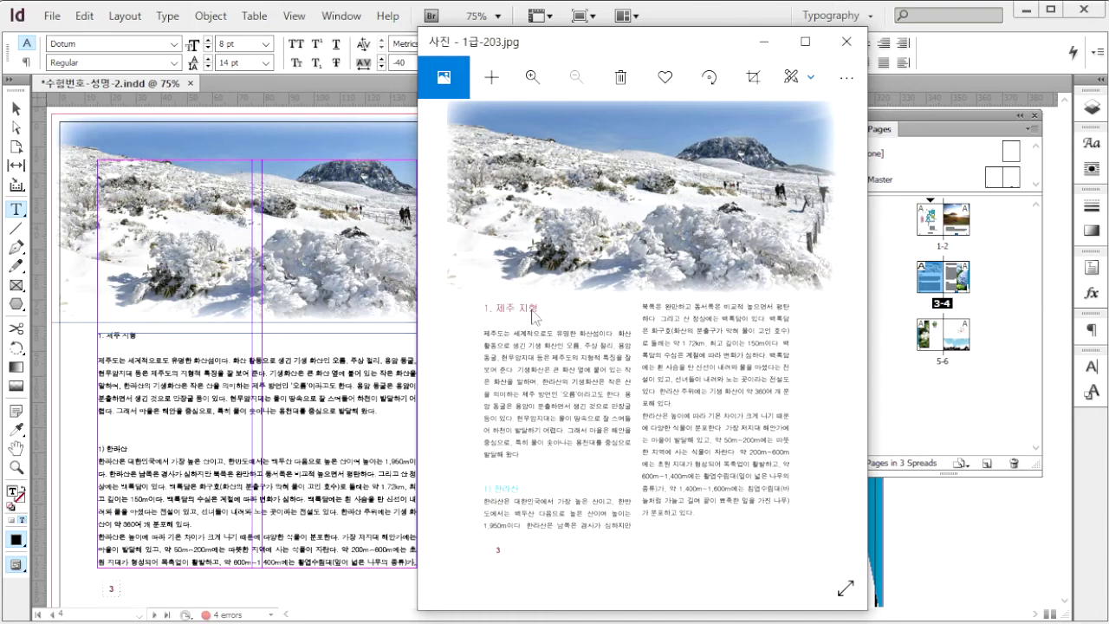
{"action": "triple_click", "coordinate": [143, 338]}
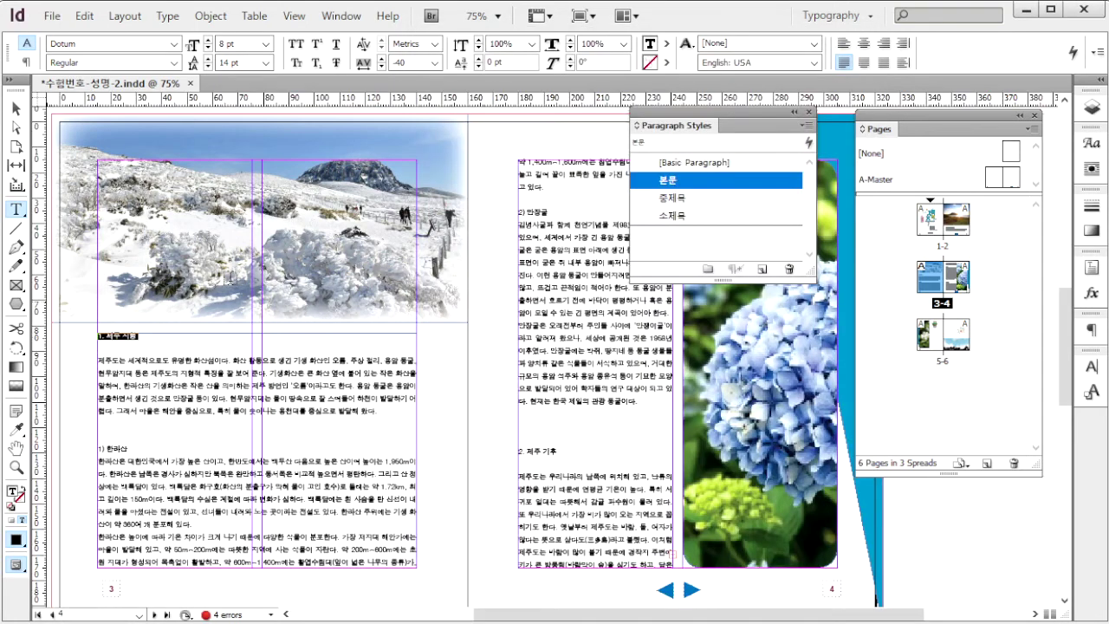
{"action": "left_click", "coordinate": [667, 198]}
{"action": "triple_click", "coordinate": [112, 451]}
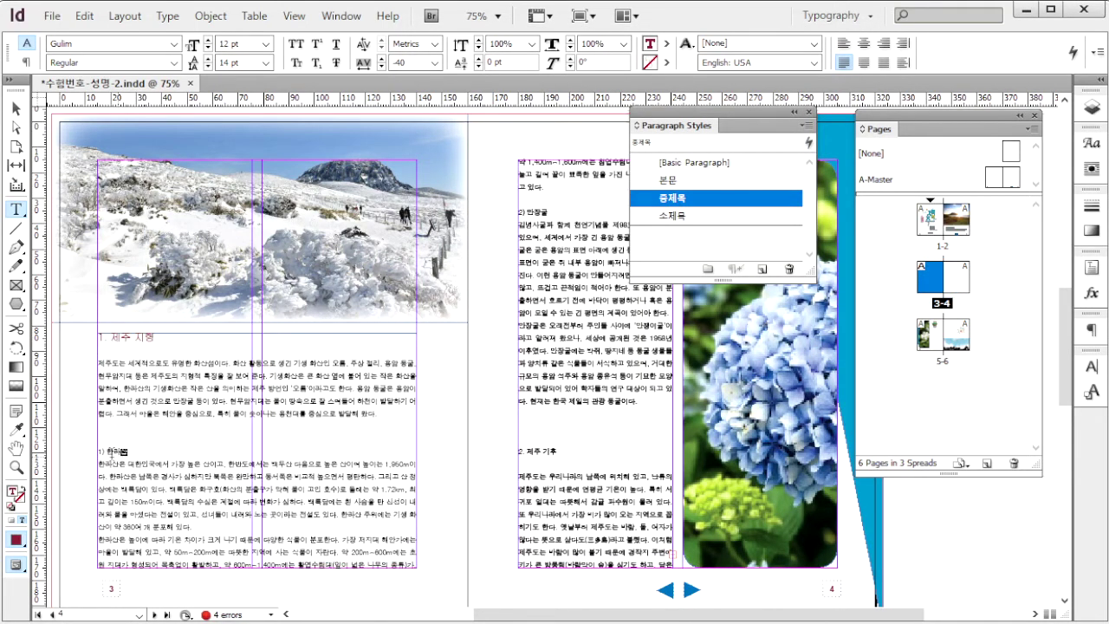
{"action": "left_click", "coordinate": [685, 216]}
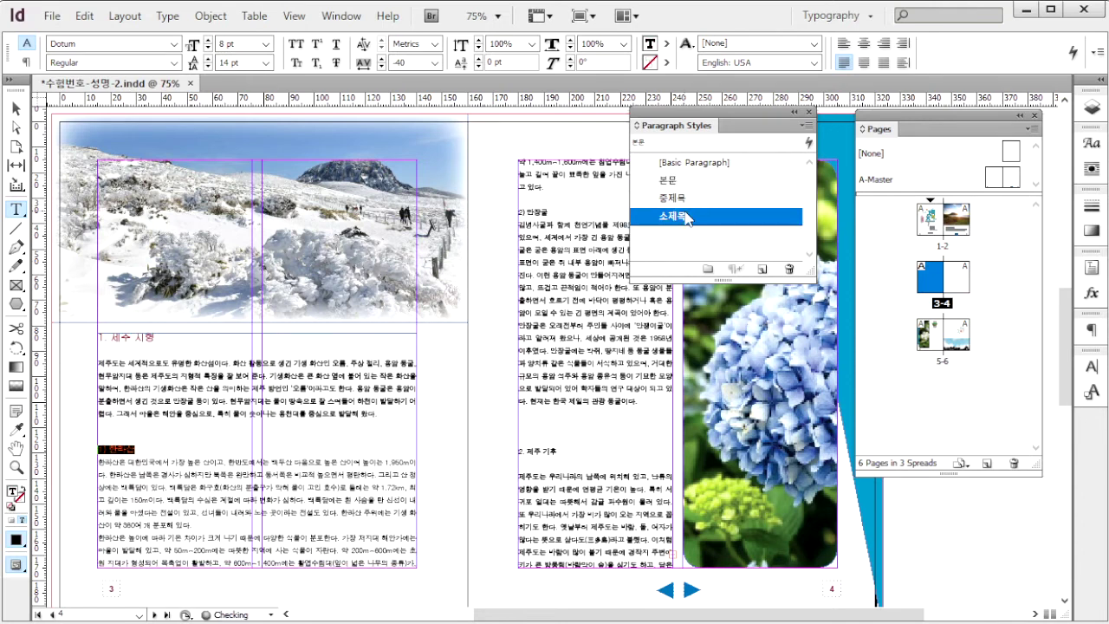
On page 4, apply the 소제목 style to "2) 만장굴" and the 중제목 style to the heading "2. 제주 기후"
{"action": "left_click", "coordinate": [547, 212]}
{"action": "left_click_drag", "start_coordinate": [546, 211], "coordinate": [515, 212]}
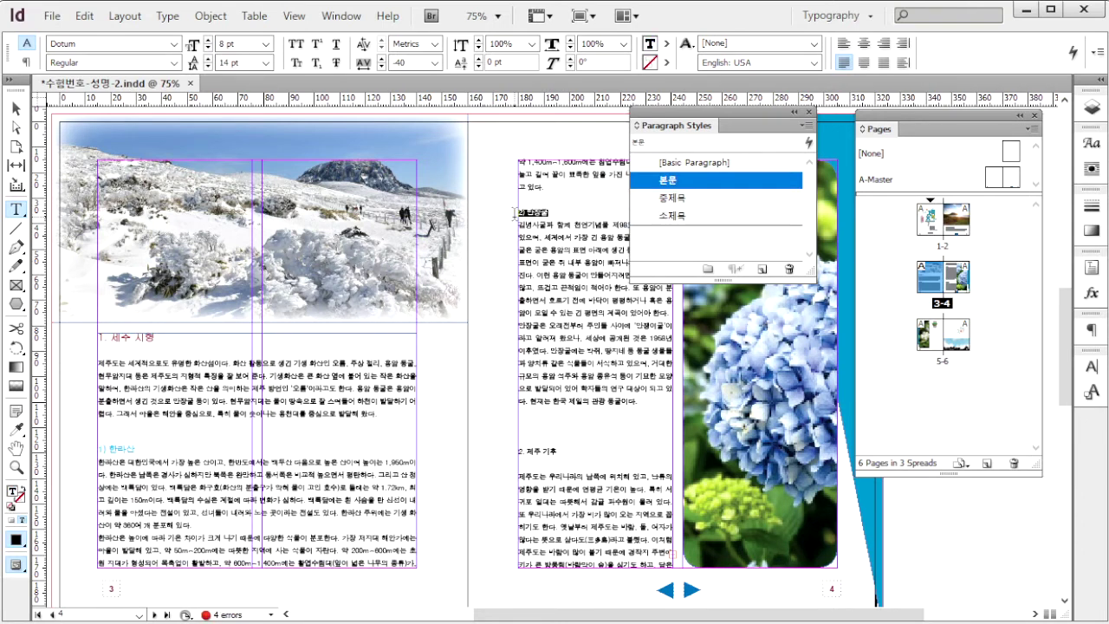
{"action": "left_click", "coordinate": [680, 216]}
{"action": "left_click_drag", "start_coordinate": [555, 450], "coordinate": [518, 449]}
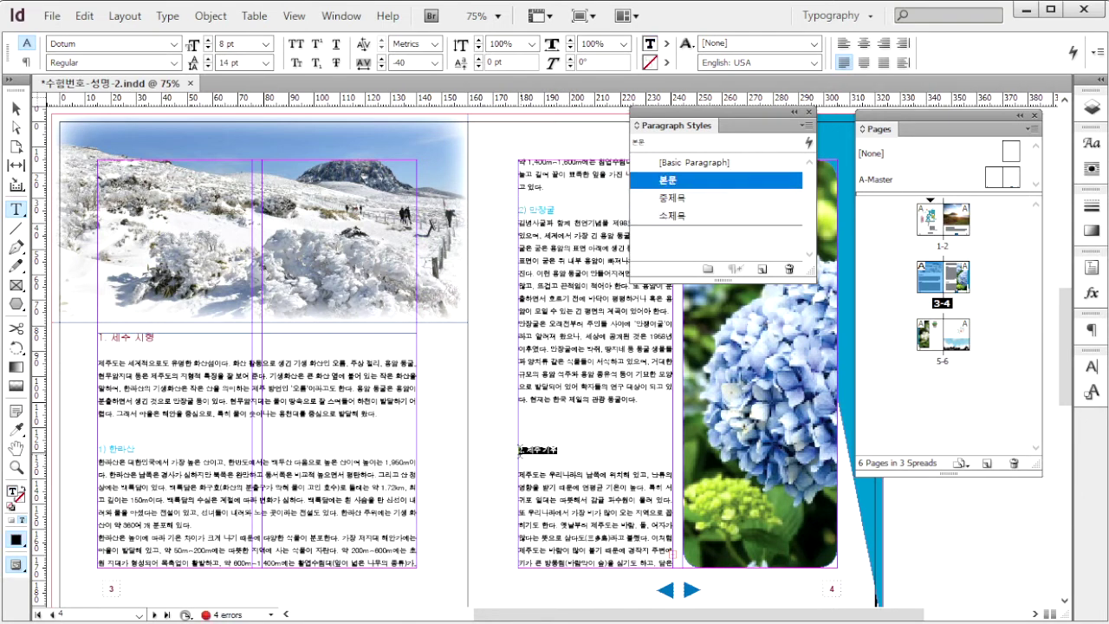
{"action": "left_click", "coordinate": [684, 199]}
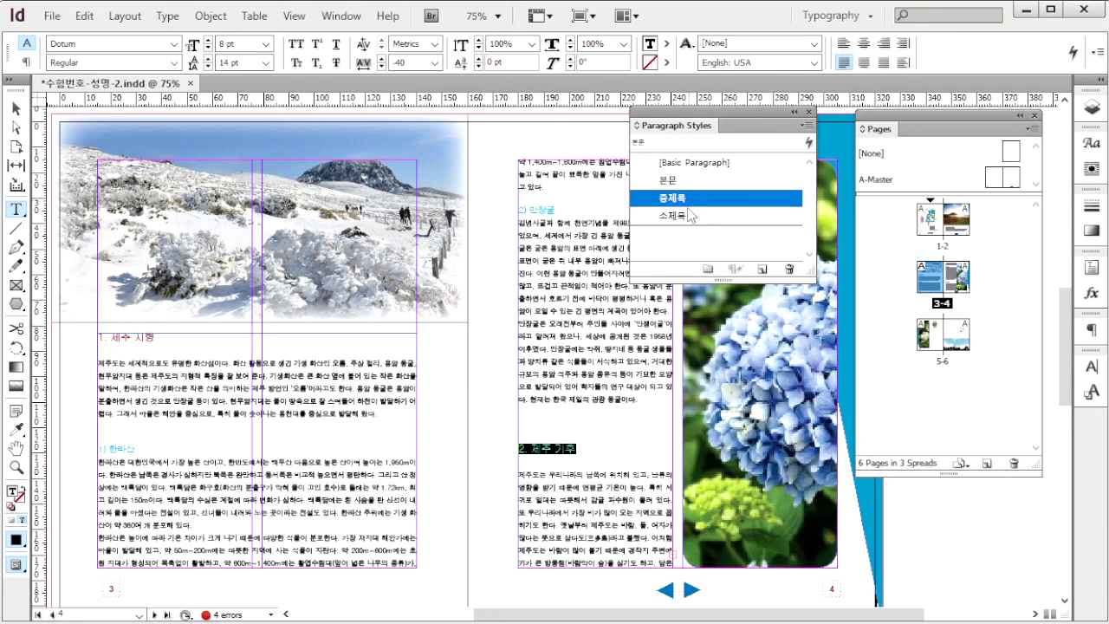
{"action": "left_click", "coordinate": [599, 447]}
Compare page 3 with reference image 1급-203.jpg and split its body text frame into 2 columns
{"action": "key", "text": "alt+Tab"}
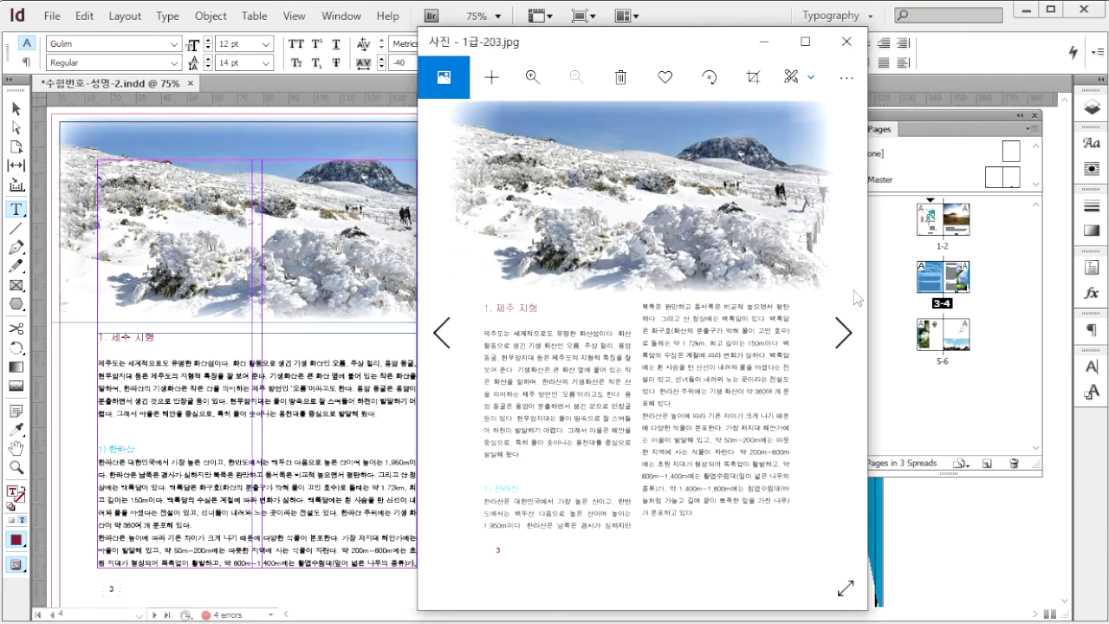
{"action": "left_click", "coordinate": [858, 337]}
{"action": "left_click", "coordinate": [459, 341]}
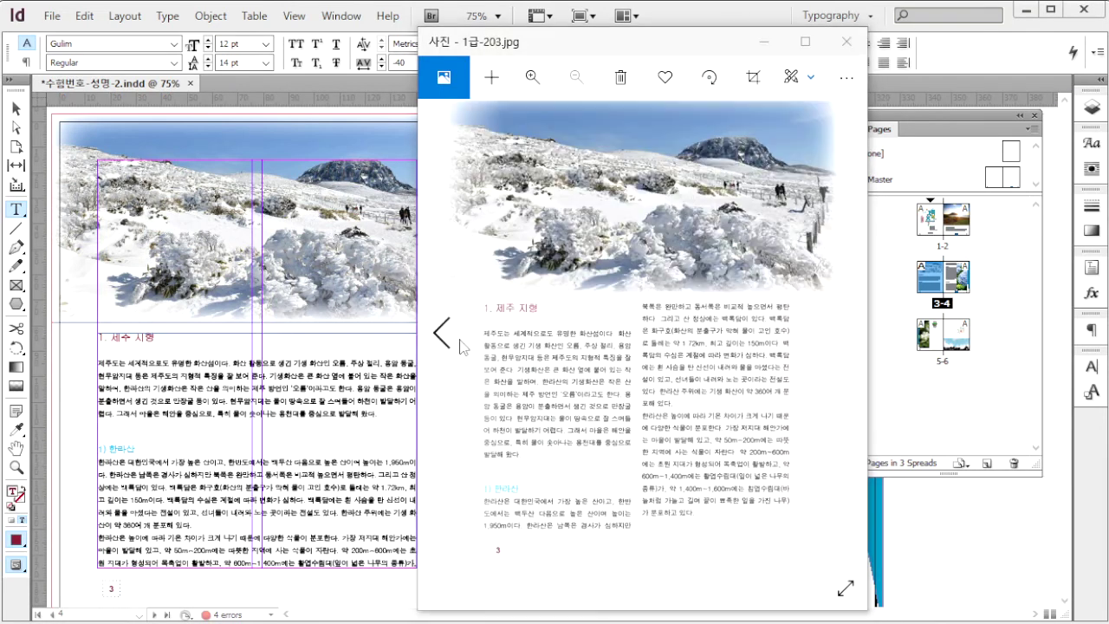
{"action": "left_click", "coordinate": [17, 109]}
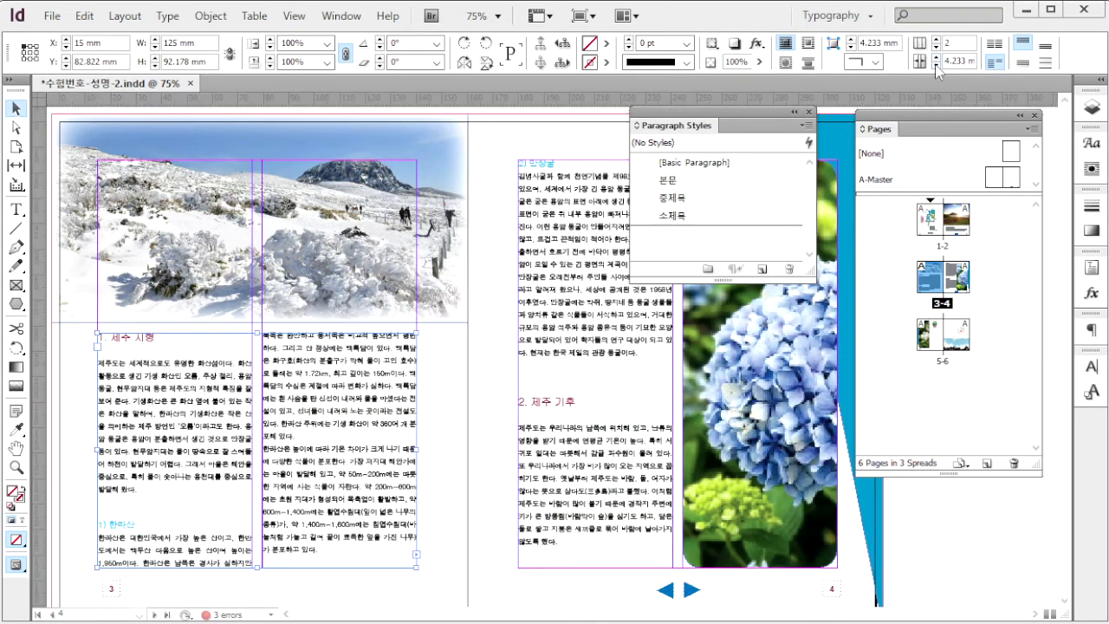
Bring up pages 5-6, check reference images 1급-205.jpg and 1급-206.jpg, and copy sections 3 and 4 from 1급-13.txt
{"action": "double_click", "coordinate": [925, 333]}
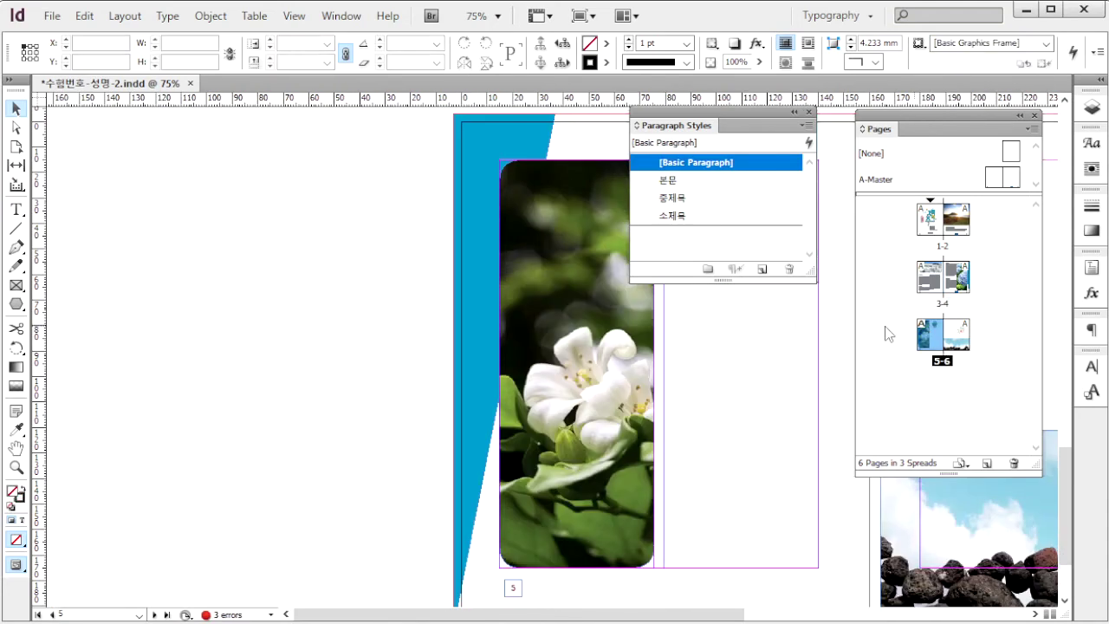
{"action": "left_click_drag", "start_coordinate": [745, 366], "coordinate": [346, 369]}
{"action": "key", "text": "alt+Tab"}
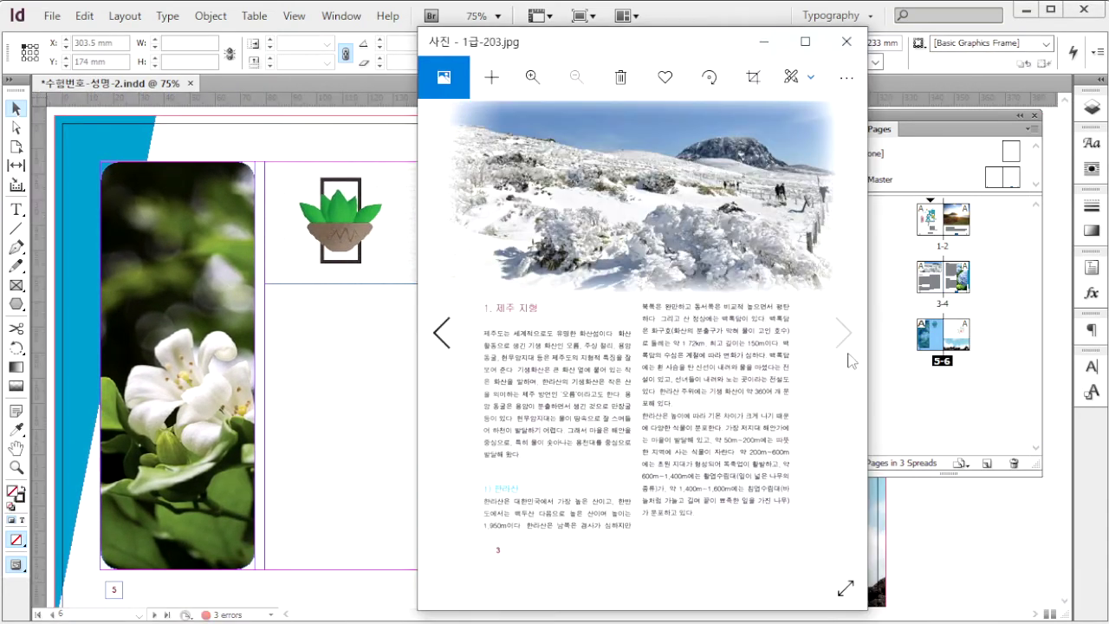
{"action": "left_click", "coordinate": [845, 335]}
{"action": "left_click", "coordinate": [845, 334]}
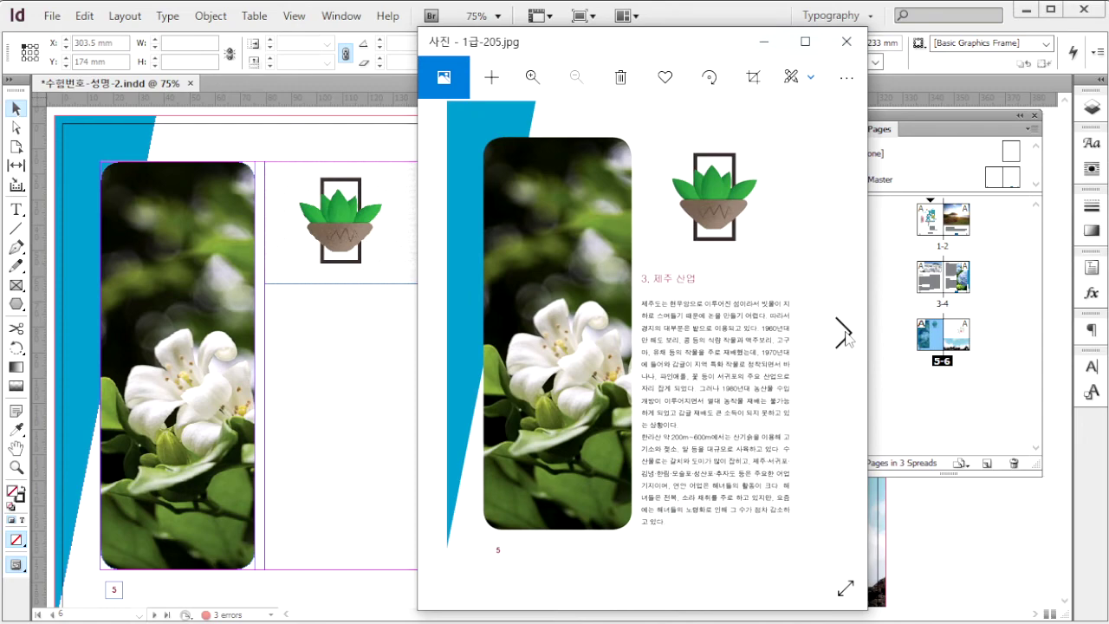
{"action": "left_click", "coordinate": [845, 335]}
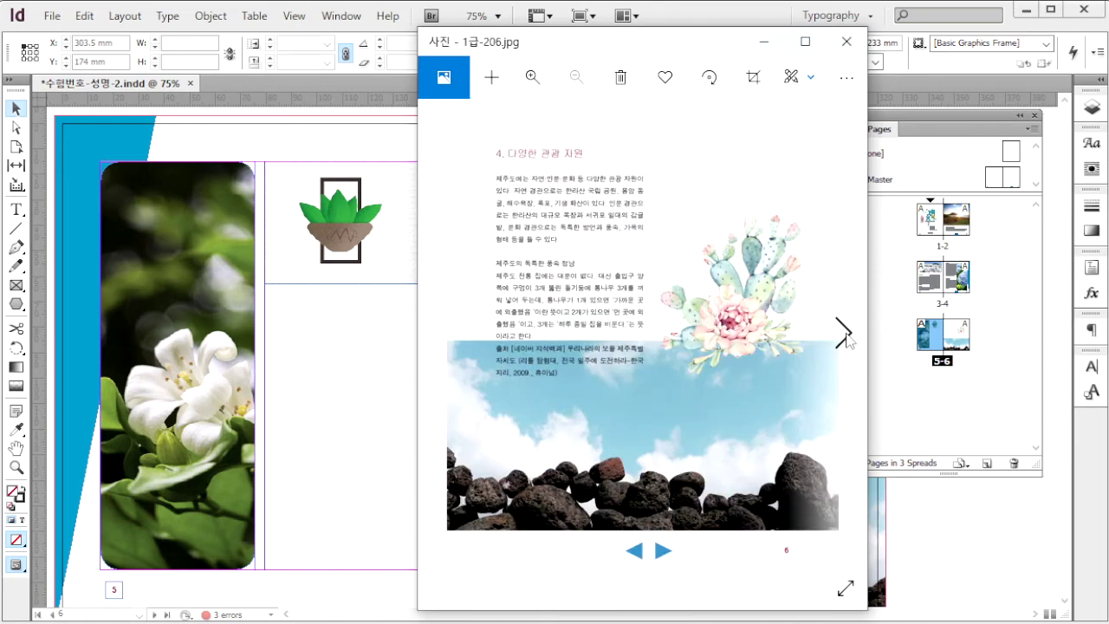
{"action": "key", "text": "alt+Tab"}
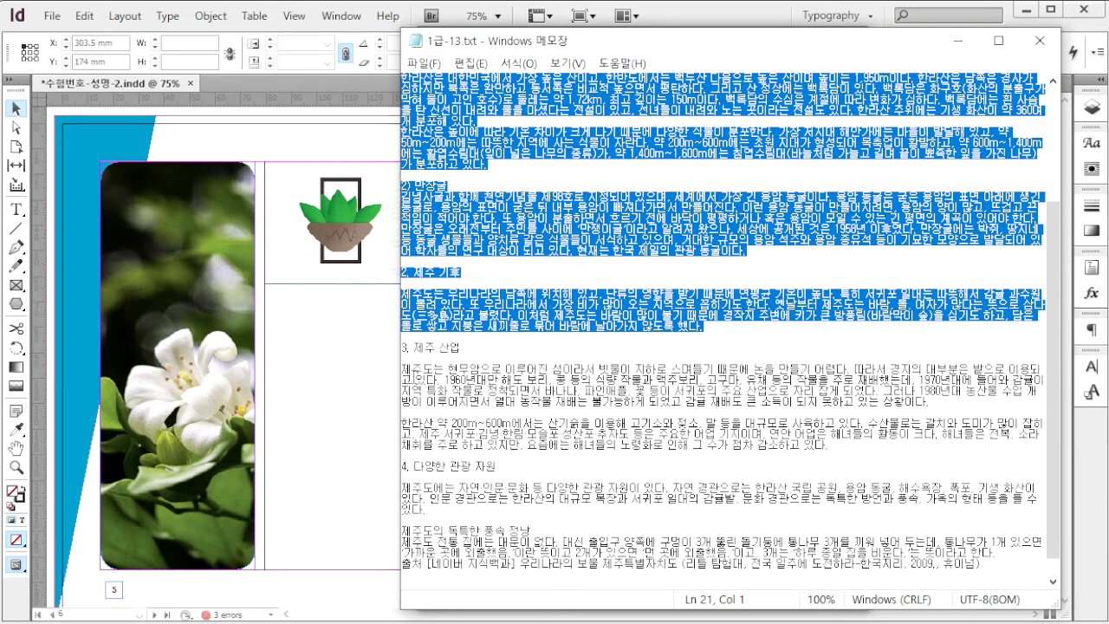
{"action": "left_click_drag", "start_coordinate": [401, 349], "coordinate": [997, 549]}
Paste the copied text into the page 5 frame threaded to page 6 and apply the 본문 style to all of it
{"action": "double_click", "coordinate": [309, 336]}
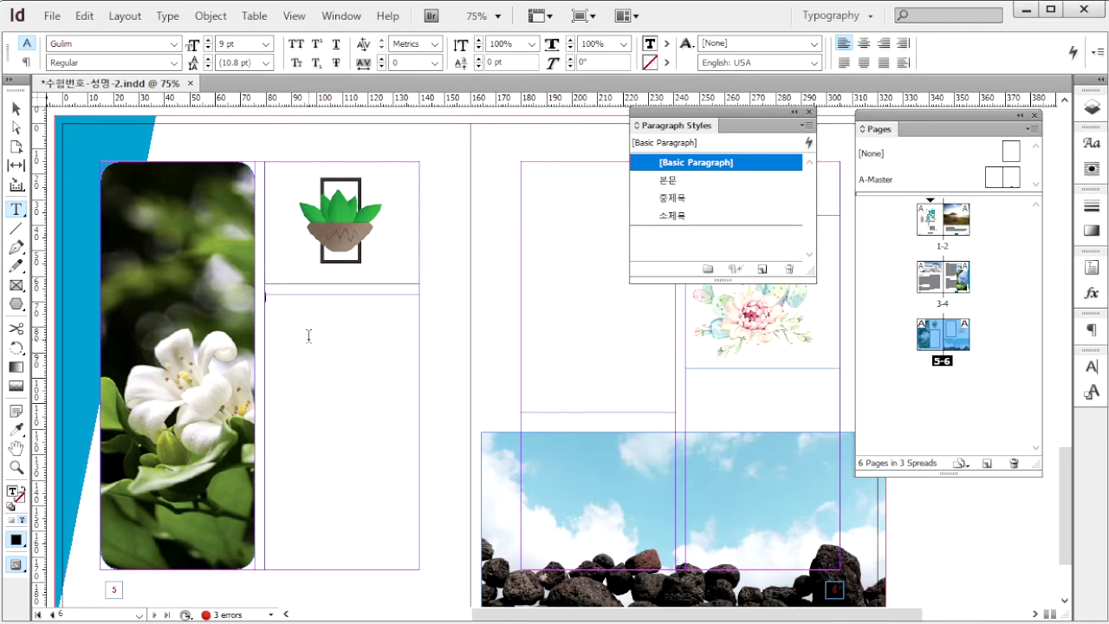
{"action": "key", "text": "ctrl+v"}
{"action": "key", "text": "ctrl+a"}
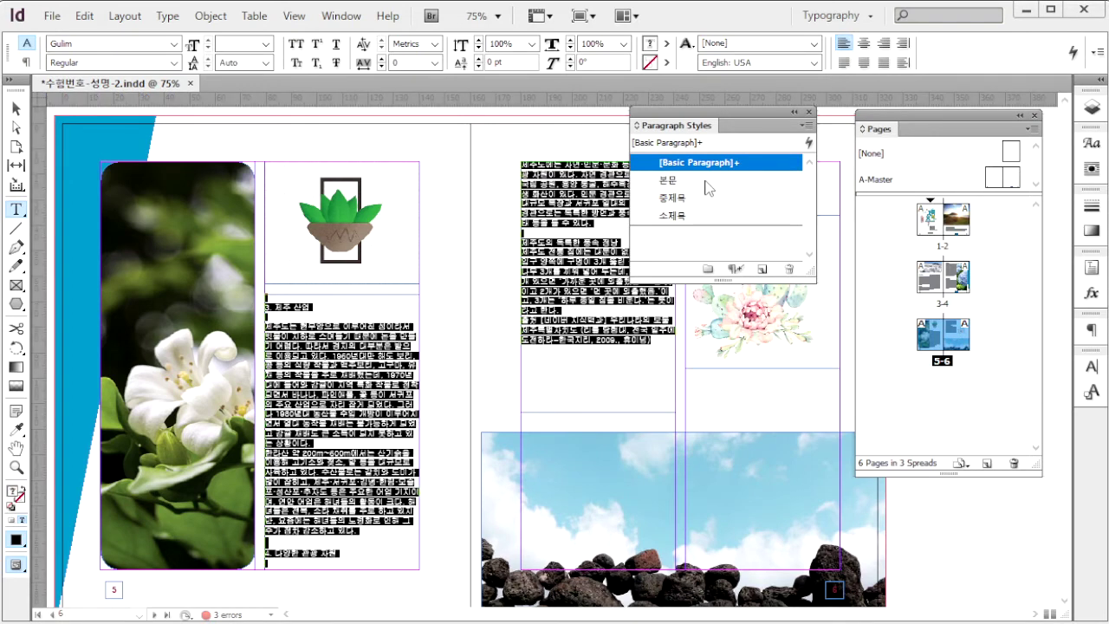
{"action": "left_click", "coordinate": [708, 187]}
Apply the 중제목 style to the headings "3. 제주 산업" on page 5 and "4. 다양한 관광 자원" on page 6
{"action": "key", "text": "alt+Tab"}
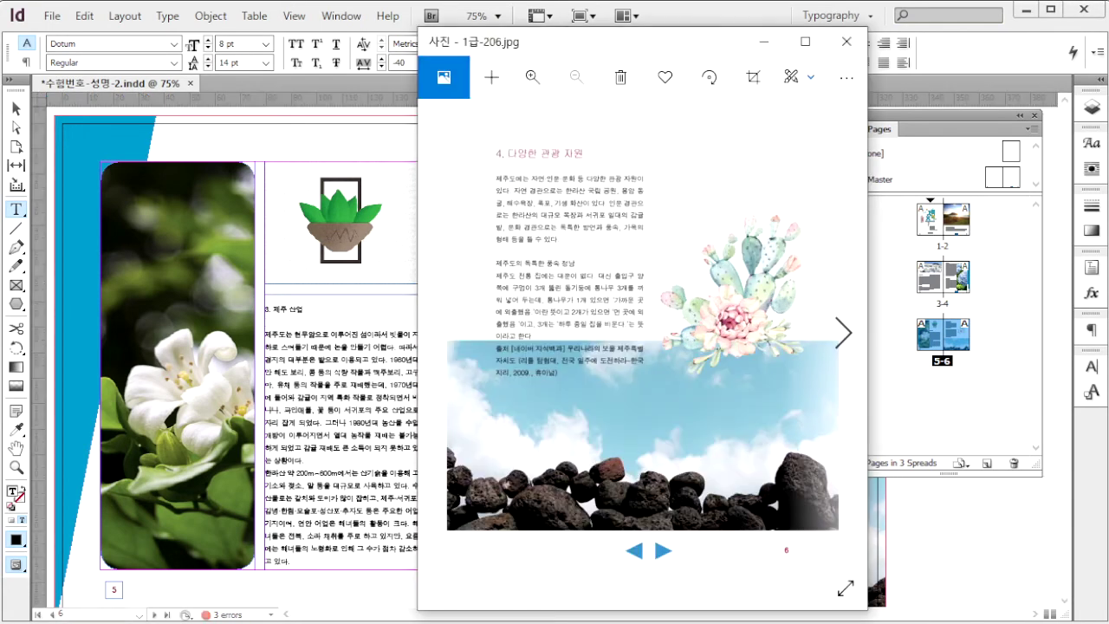
{"action": "left_click", "coordinate": [441, 333]}
{"action": "left_click_drag", "start_coordinate": [309, 309], "coordinate": [266, 309]}
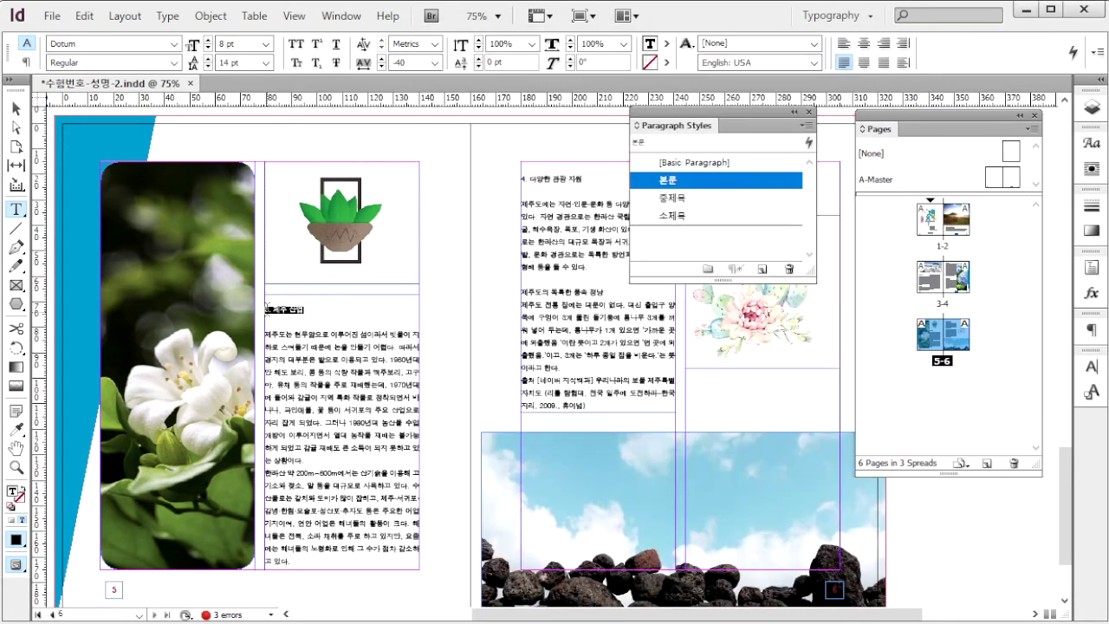
{"action": "left_click", "coordinate": [680, 201]}
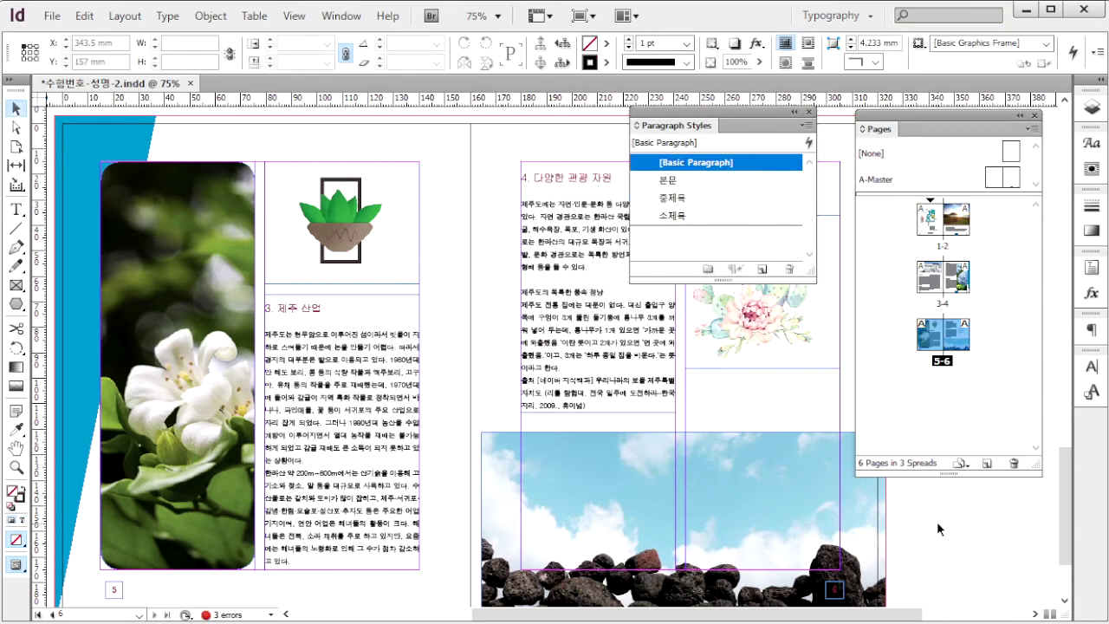
Save the document and export it as EPUB 3.0 named 수험번호-성명-2 in the GTQ folder, with the cover set to Rasterize First Page
{"action": "key", "text": "ctrl+s"}
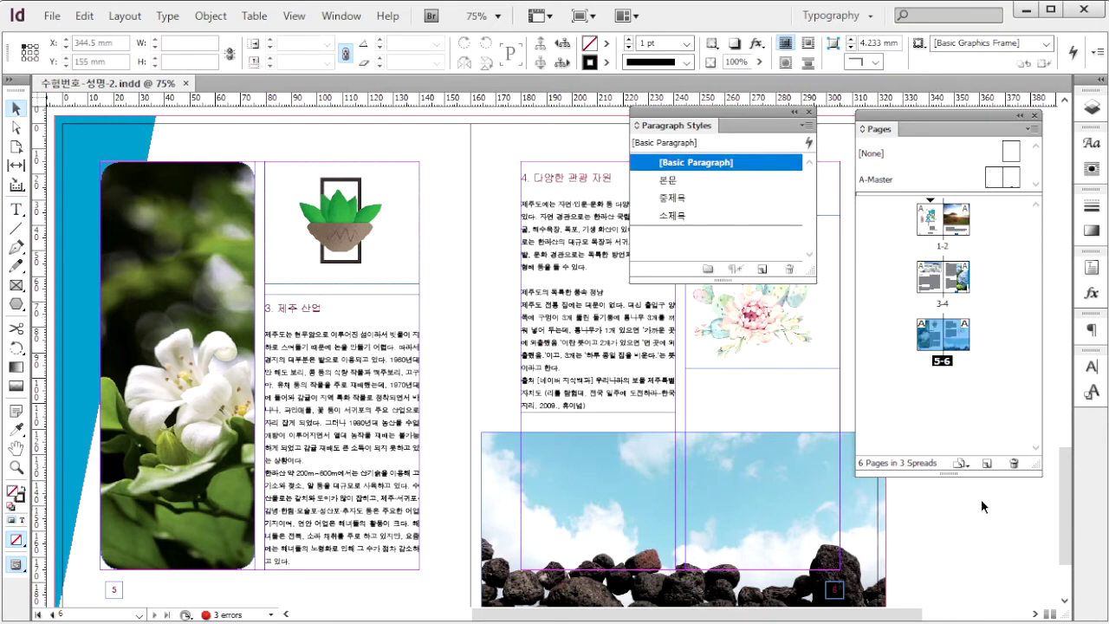
{"action": "key", "text": "ctrl+e"}
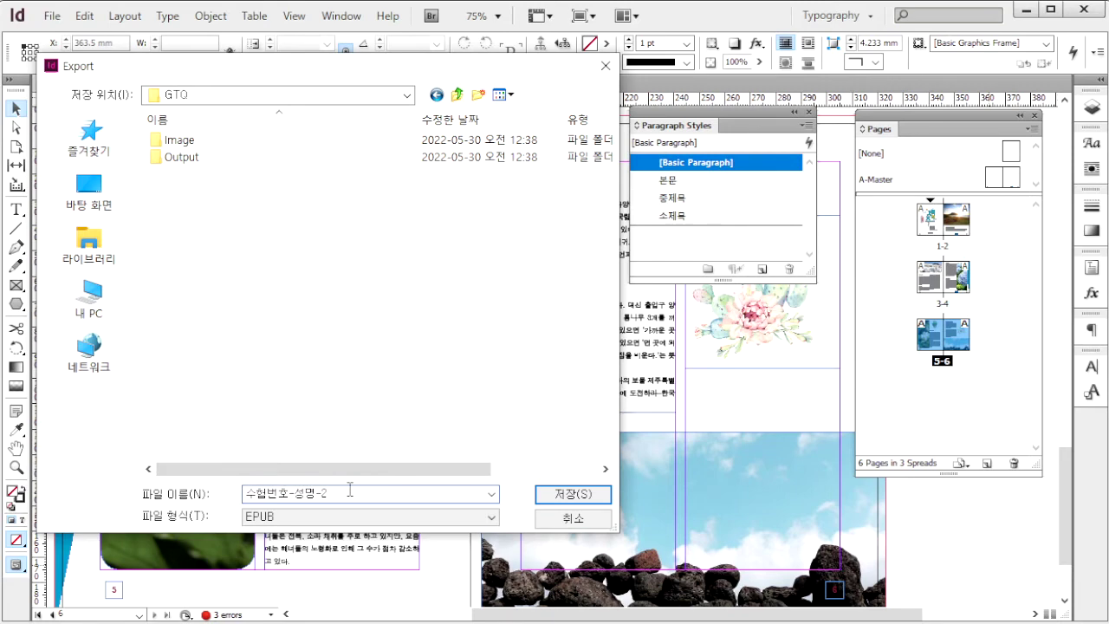
{"action": "left_click", "coordinate": [595, 501]}
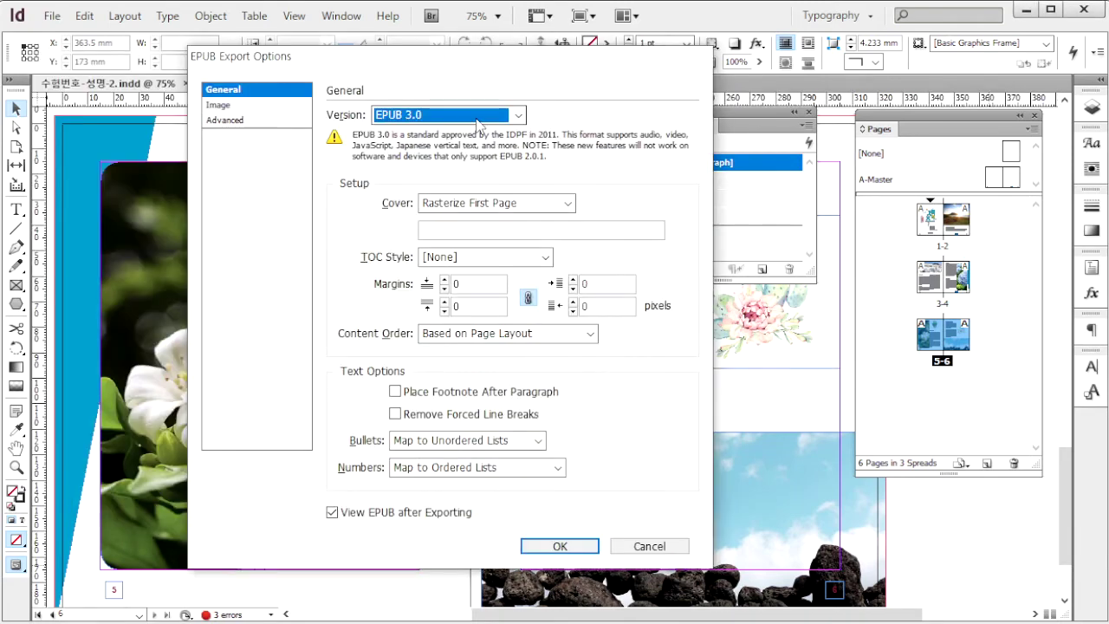
{"action": "left_click", "coordinate": [544, 208]}
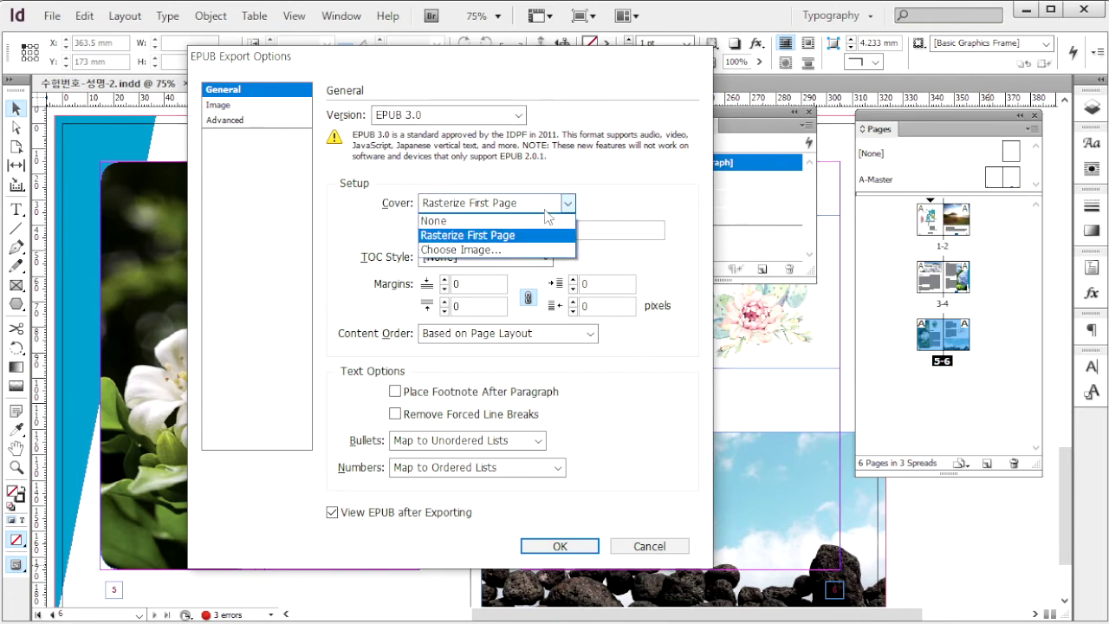
{"action": "left_click", "coordinate": [546, 211]}
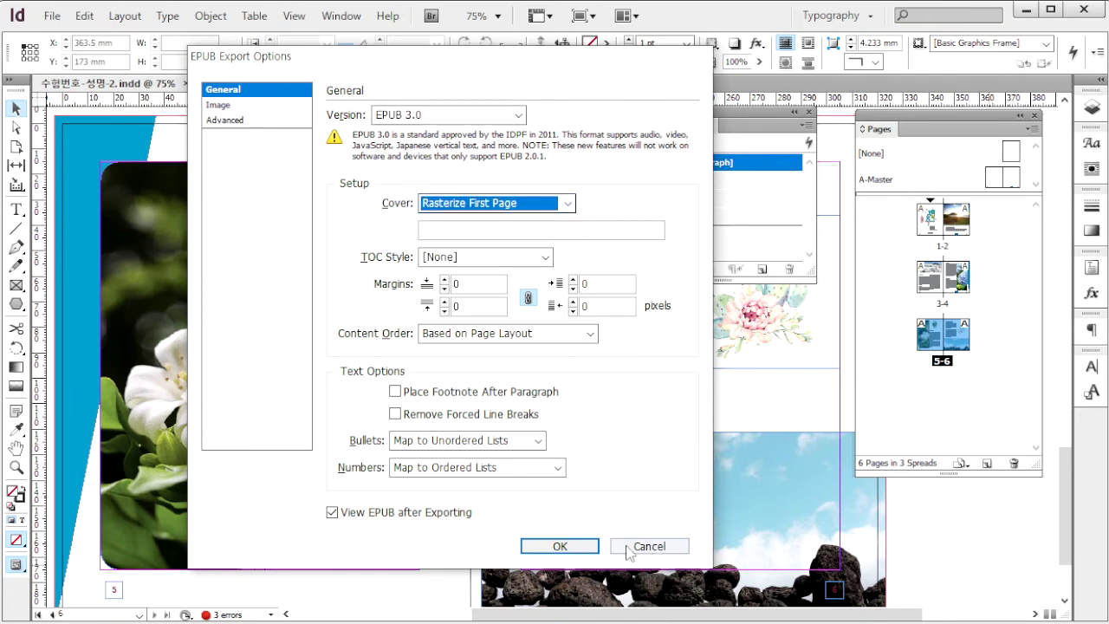
{"action": "key", "text": "Return"}
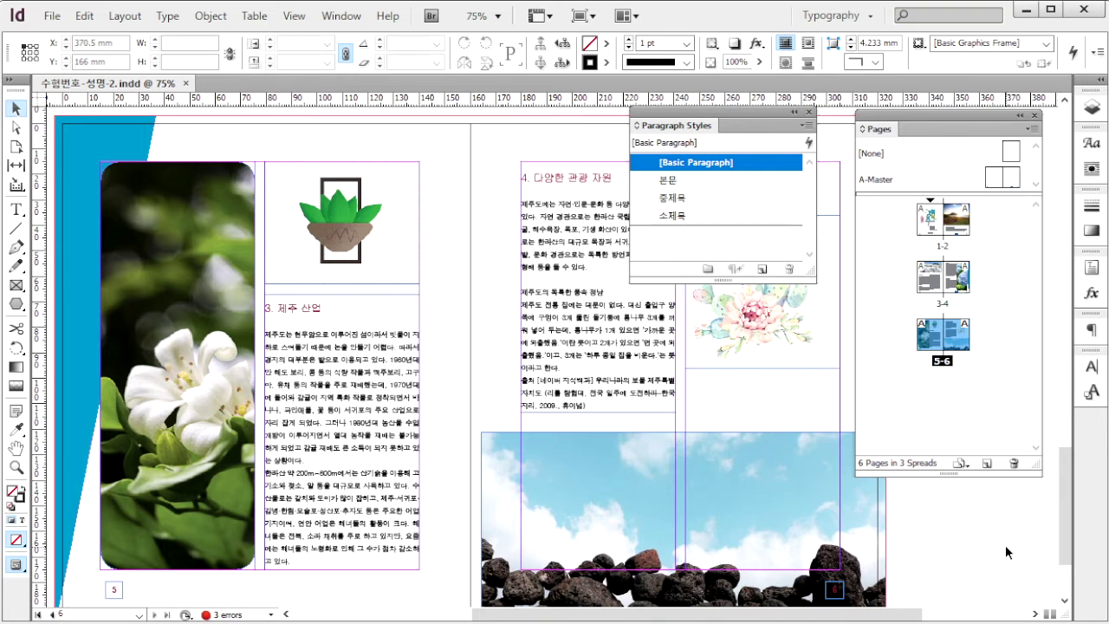
Close the document and create a 2-page, 210 x 280 mm document with 3 columns, 5 mm gutter, 10 mm margins (bottom 20 mm) and 3 mm bleed
{"action": "key", "text": "ctrl+w"}
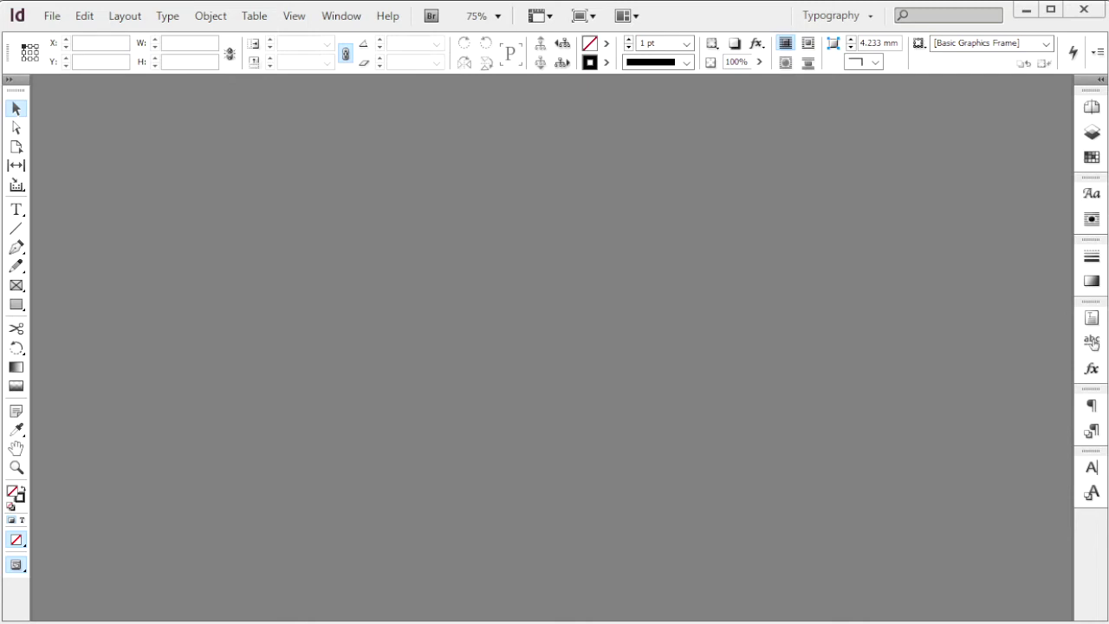
{"action": "key", "text": "ctrl+n"}
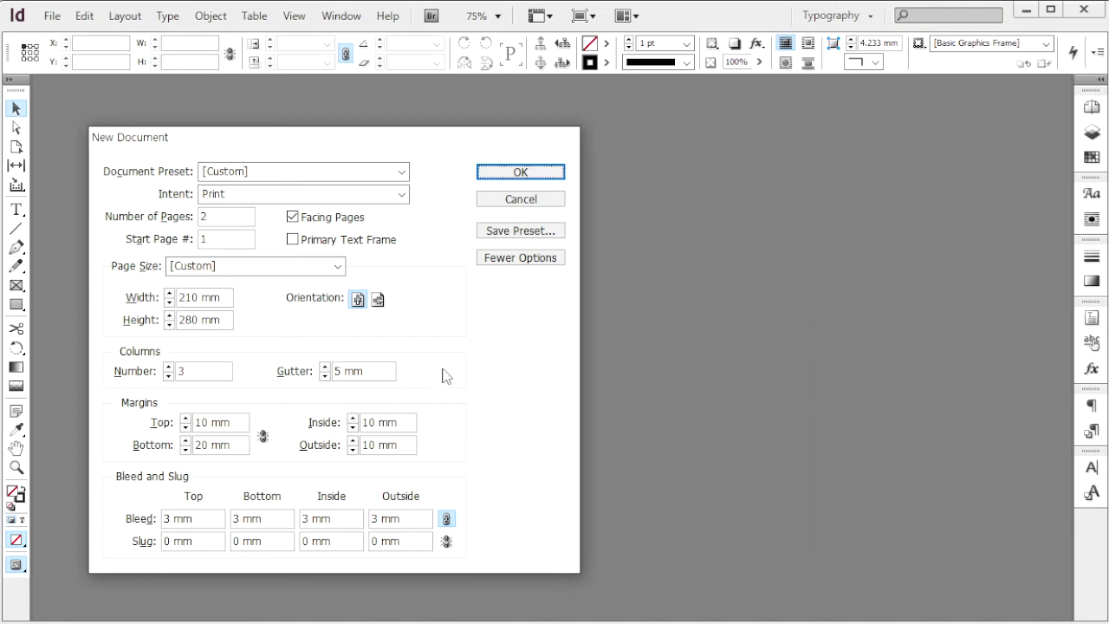
{"action": "key", "text": "Return"}
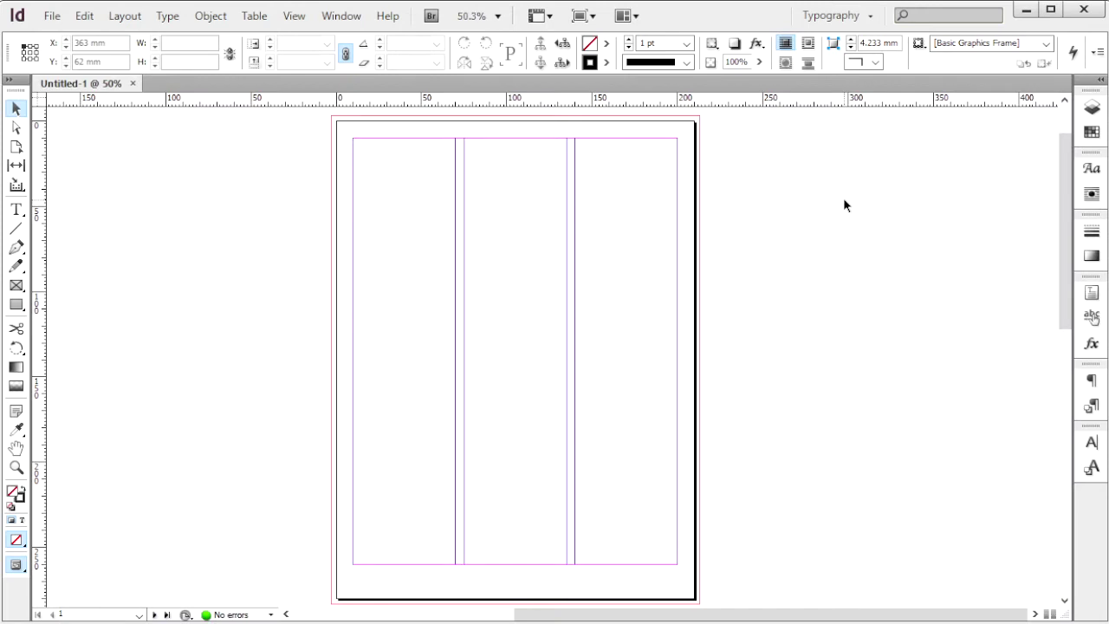
Disallow document page shuffling and move page 2 beside page 1 to form a two-page spread
{"action": "key", "text": "F12"}
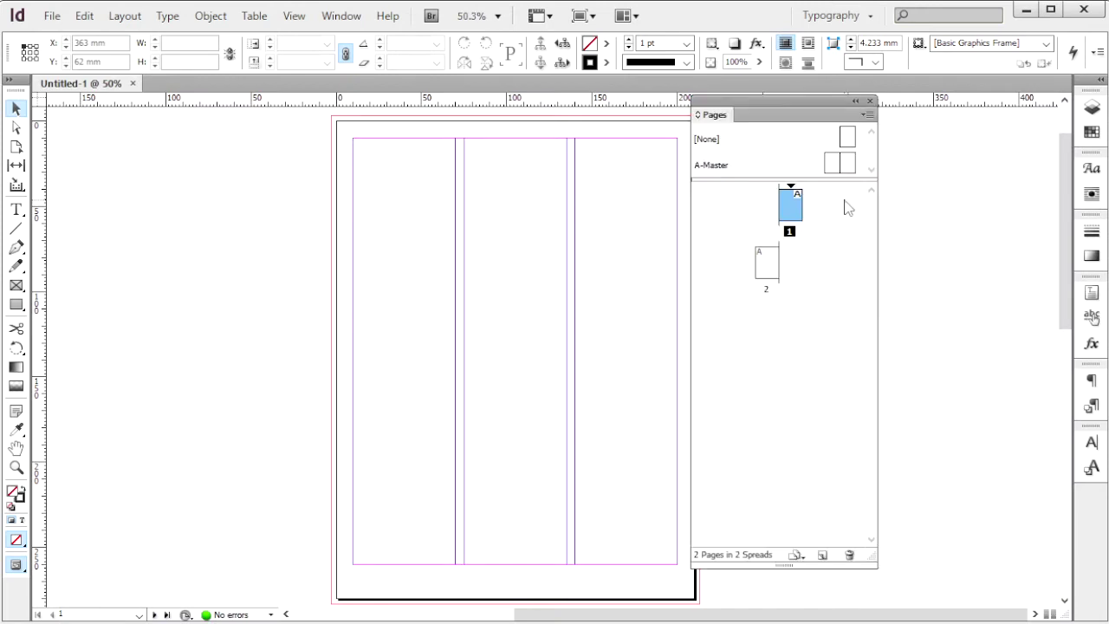
{"action": "right_click", "coordinate": [764, 265]}
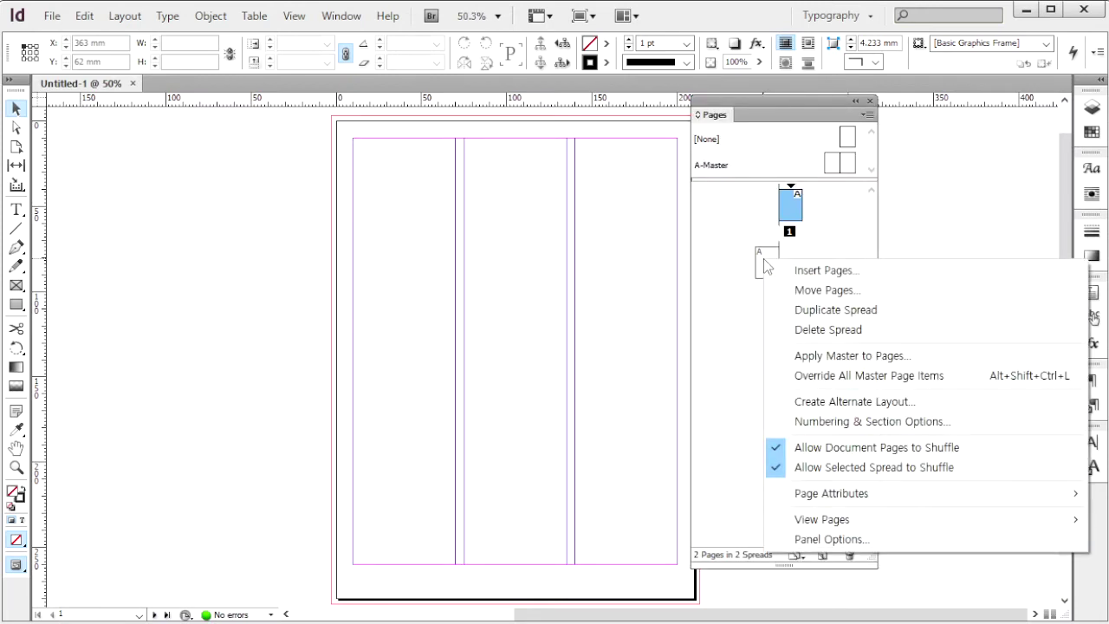
{"action": "left_click", "coordinate": [862, 446]}
{"action": "left_click_drag", "start_coordinate": [765, 265], "coordinate": [778, 229]}
Create a two-page, 210 x 280 mm B-Master based on no other master and apply it to pages 1 and 2
{"action": "left_click", "coordinate": [866, 115]}
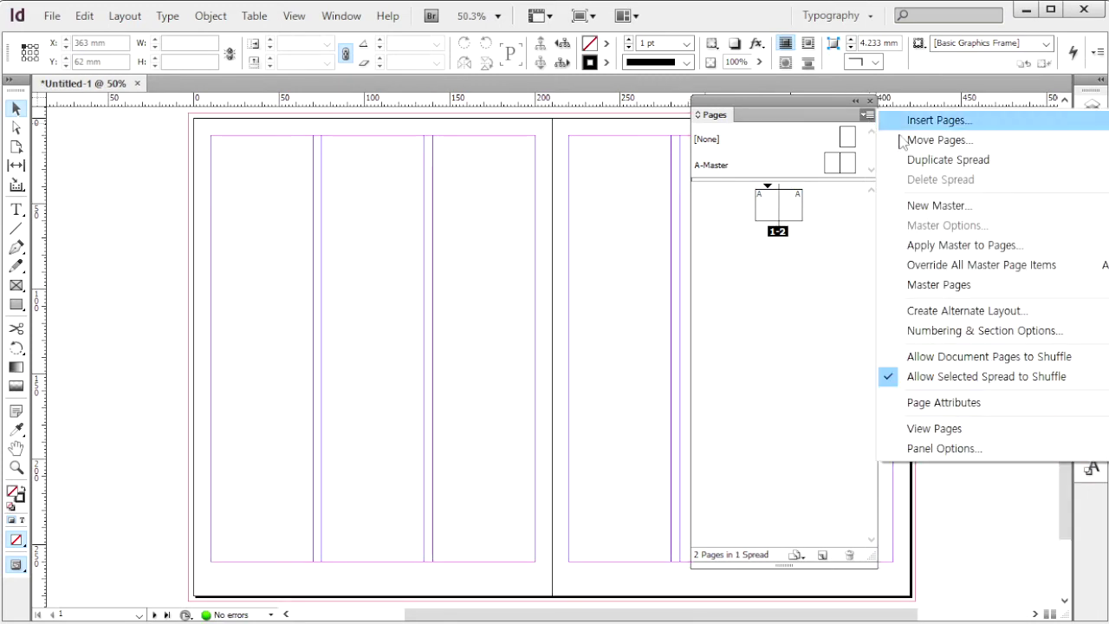
{"action": "left_click", "coordinate": [943, 211]}
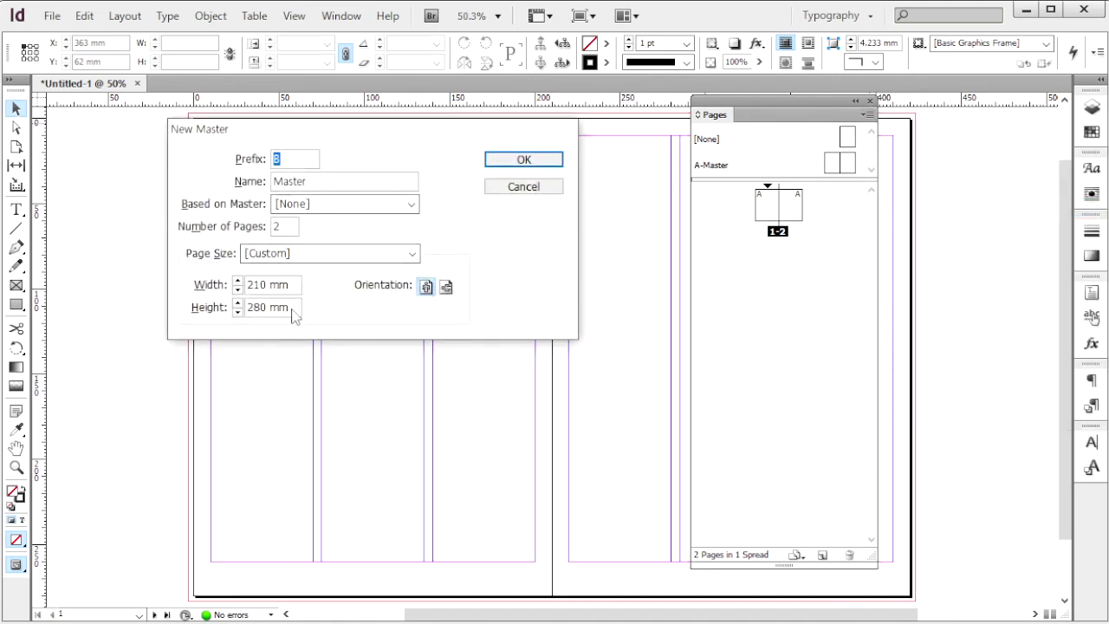
{"action": "left_click", "coordinate": [523, 161]}
{"action": "left_click_drag", "start_coordinate": [817, 179], "coordinate": [816, 209]}
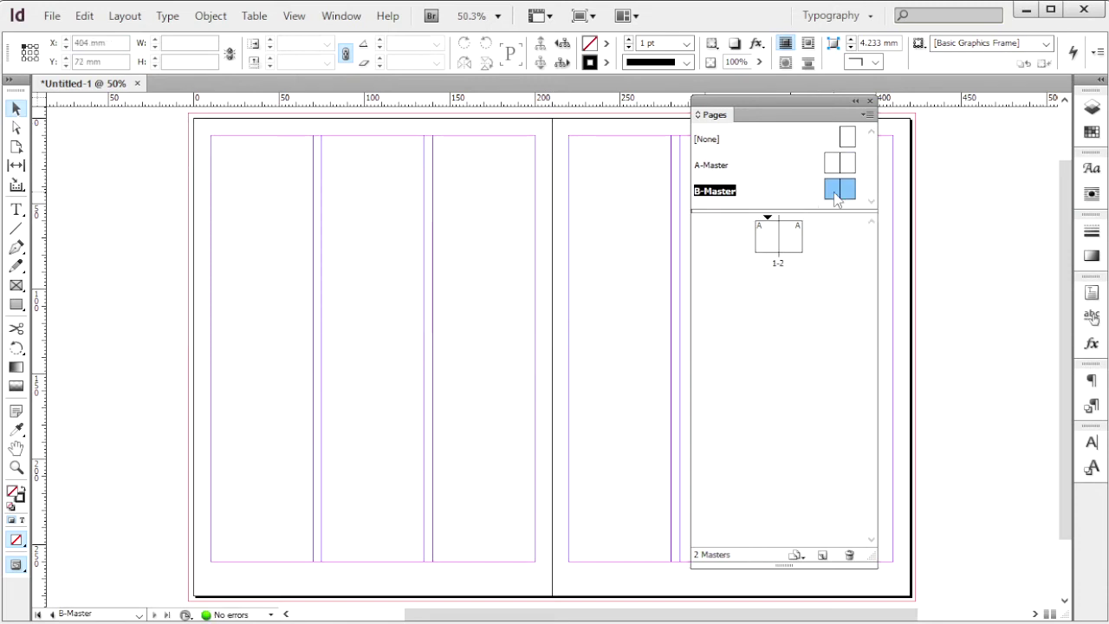
{"action": "left_click_drag", "start_coordinate": [836, 199], "coordinate": [766, 235]}
{"action": "left_click_drag", "start_coordinate": [822, 197], "coordinate": [793, 233]}
Save the document as 수험번호-성명-3 in the GTQ folder
{"action": "key", "text": "ctrl+s"}
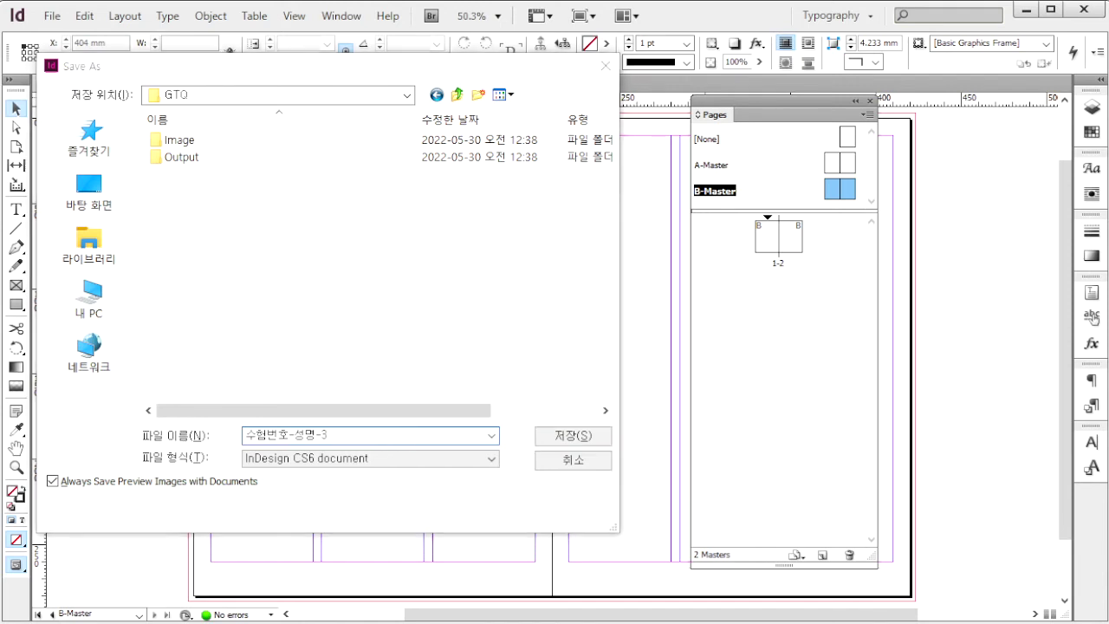
{"action": "key", "text": "Return"}
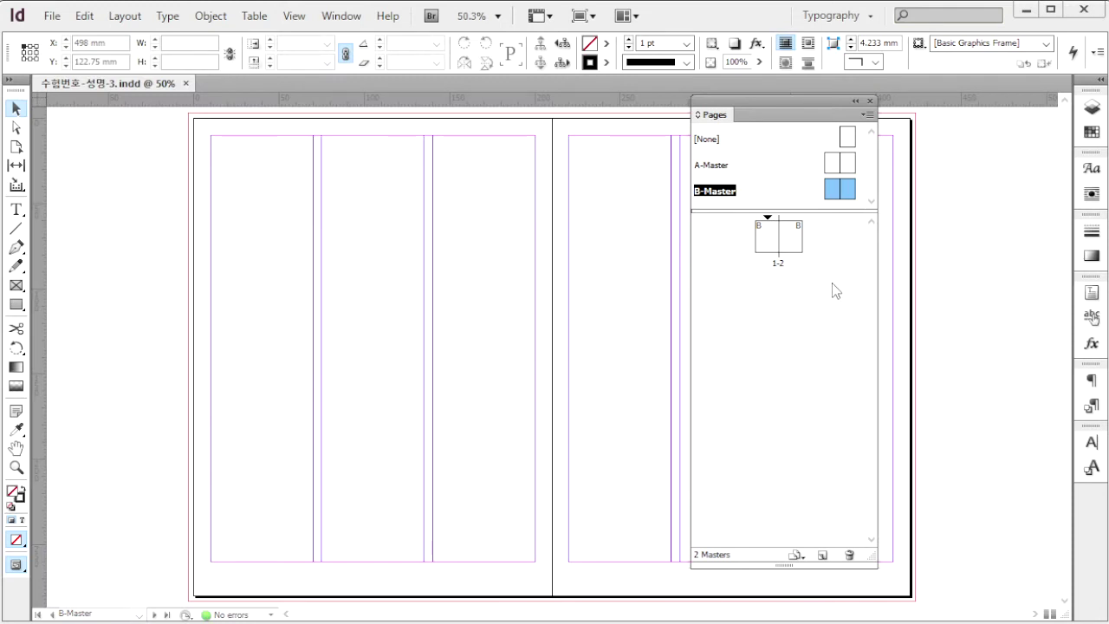
Add a page-number marker and "Korea village" below B-Master's left-page margin in Arial Bold 12 pt, colored C20 M100 Y60 K10
{"action": "double_click", "coordinate": [833, 193]}
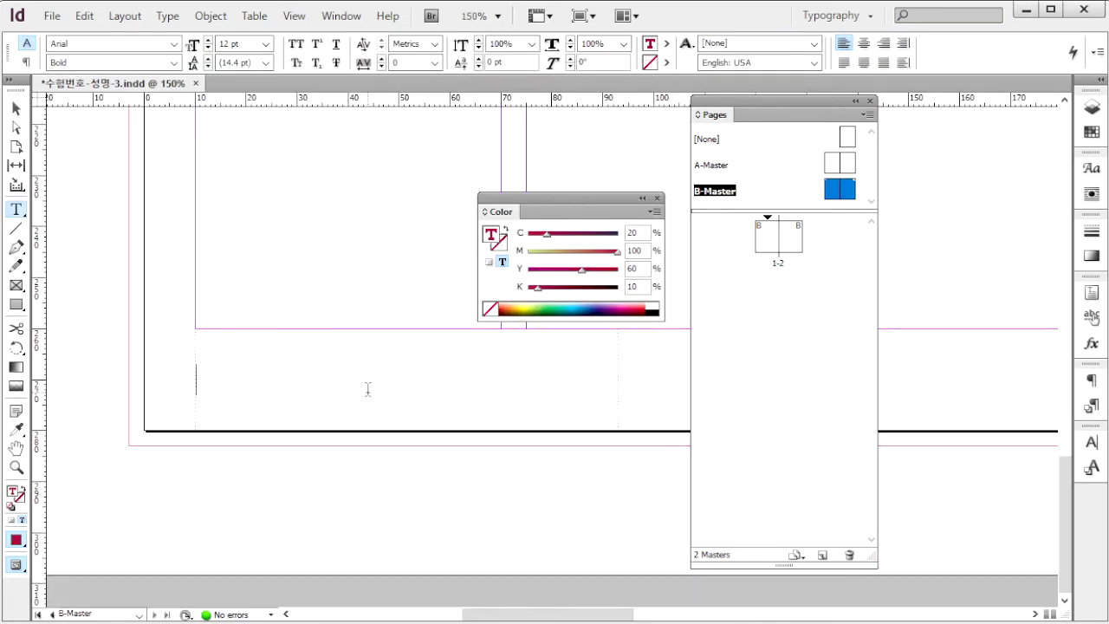
{"action": "left_click", "coordinate": [361, 387]}
{"action": "left_click_drag", "start_coordinate": [72, 42], "coordinate": [31, 59]}
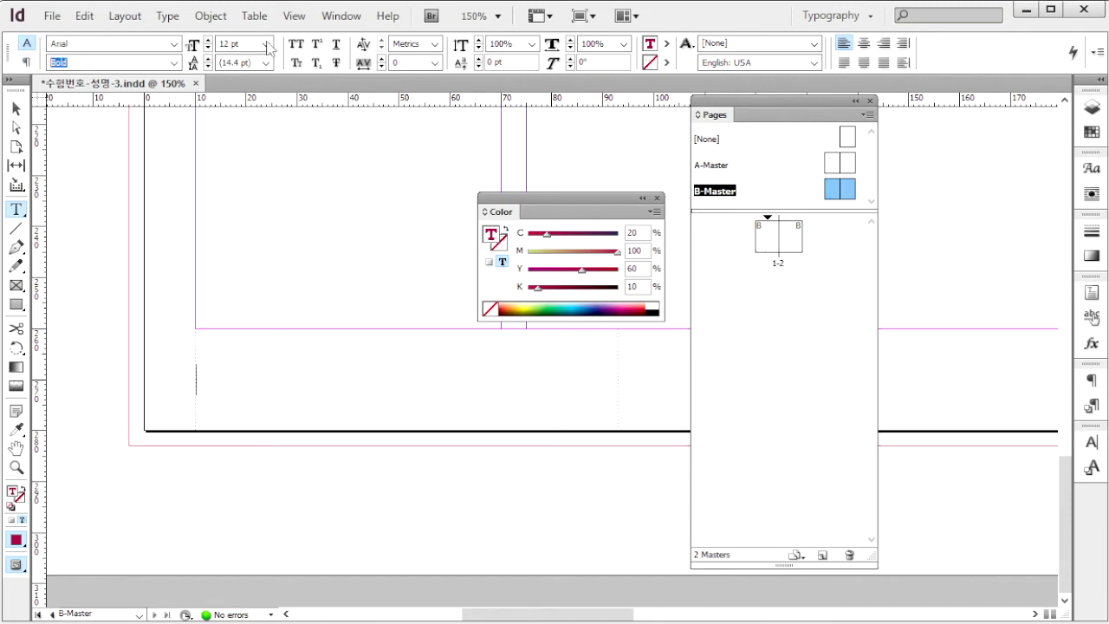
{"action": "key", "text": "Tab"}
{"action": "left_click", "coordinate": [635, 232]}
{"action": "left_click", "coordinate": [643, 252]}
{"action": "key", "text": "Tab"}
{"action": "key", "text": "Tab"}
{"action": "left_click", "coordinate": [238, 385]}
{"action": "type", "text": "B Korea village"}
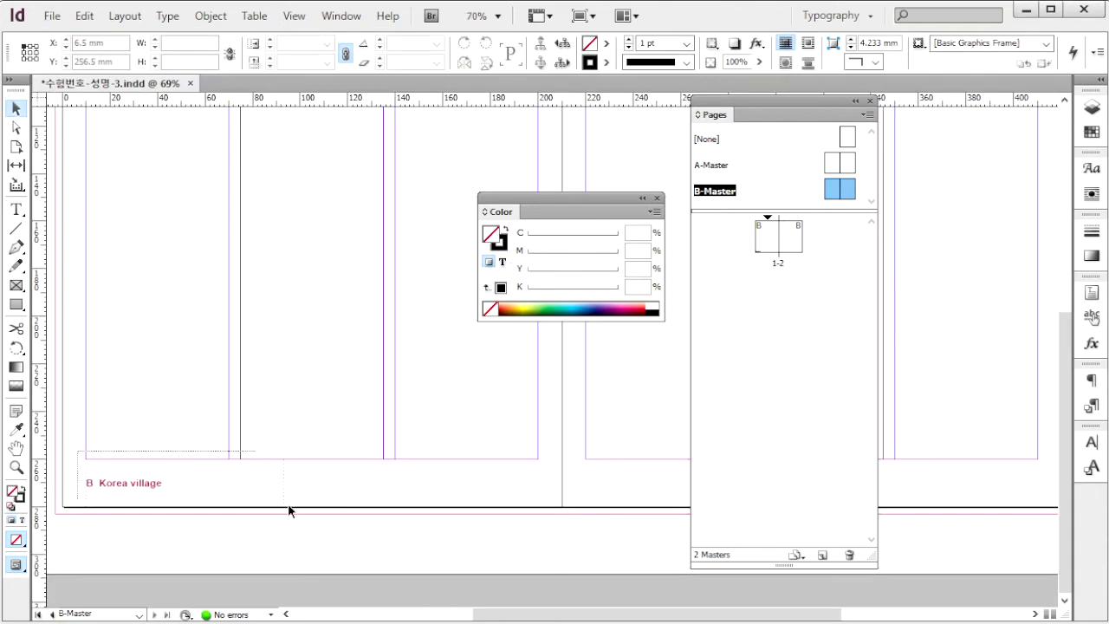
Copy the footer to B-Master's right page as right-aligned "Jeonju" followed by the page-number marker, and return to pages 1-2
{"action": "left_click", "coordinate": [168, 491]}
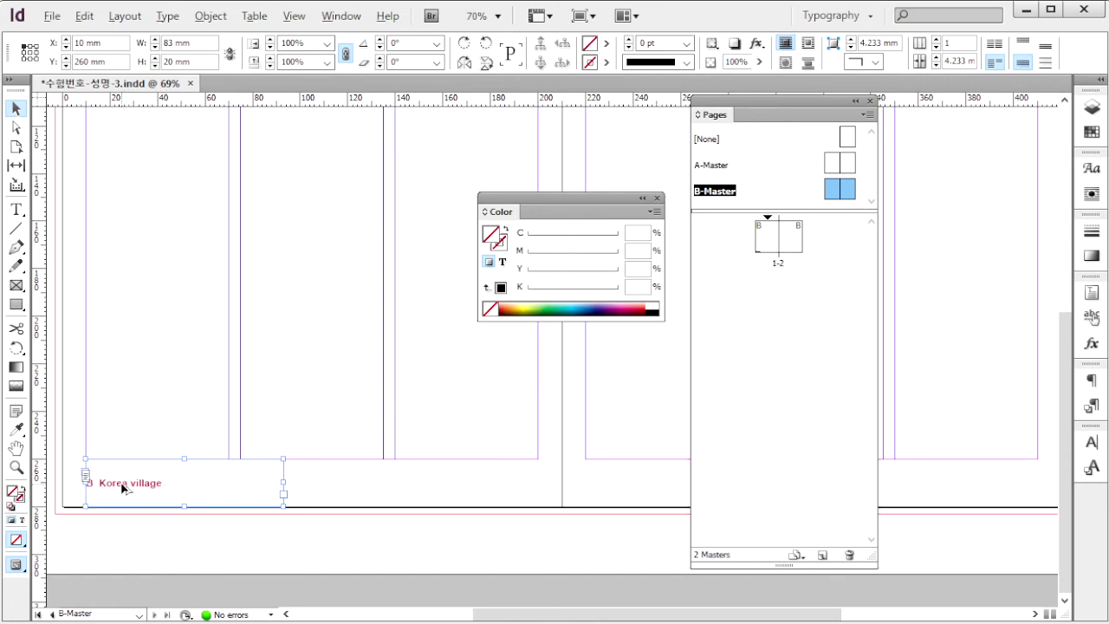
{"action": "left_click_drag", "start_coordinate": [122, 488], "coordinate": [877, 492]}
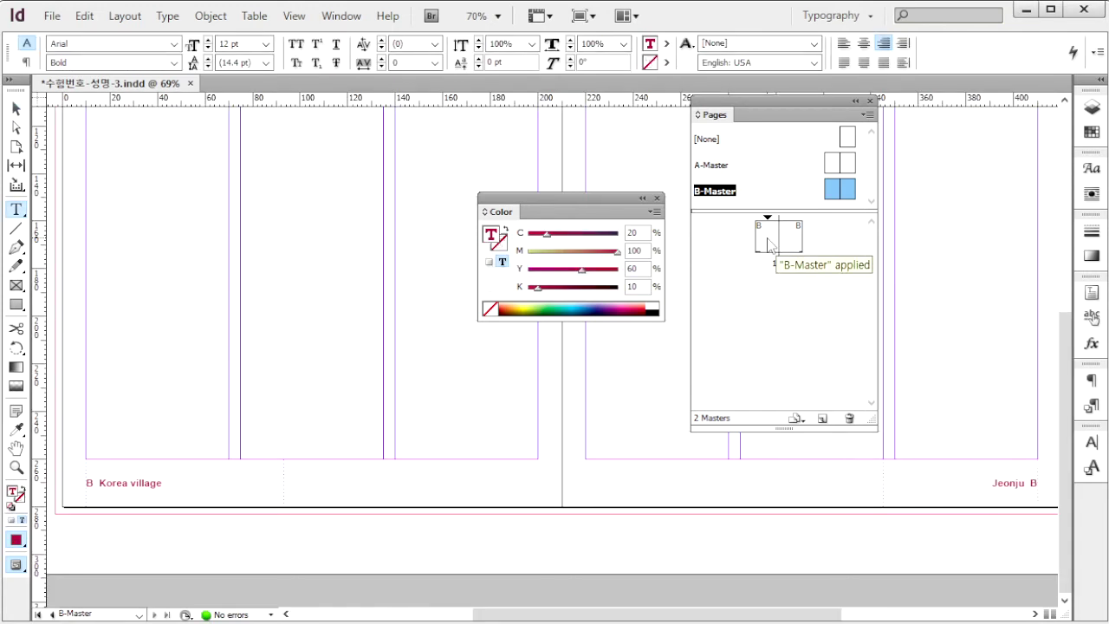
{"action": "double_click", "coordinate": [768, 245]}
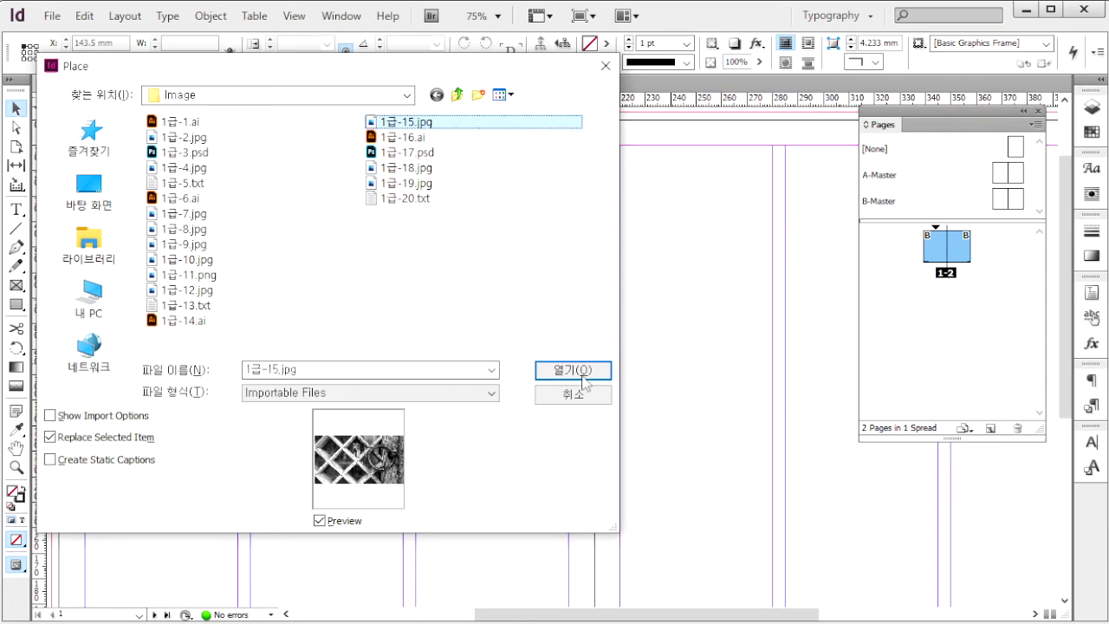
Place 1급-15.jpg at the top of page 1 from the bleed corner at X -3 mm, Y -3 mm, 213 mm wide
{"action": "left_click", "coordinate": [568, 374]}
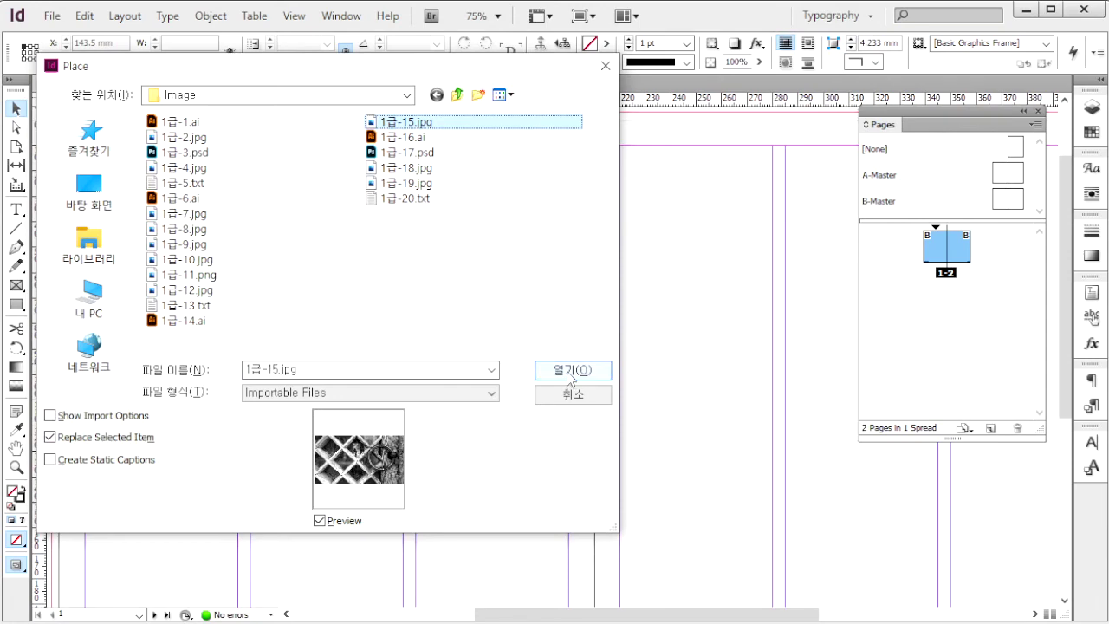
{"action": "left_click", "coordinate": [568, 374]}
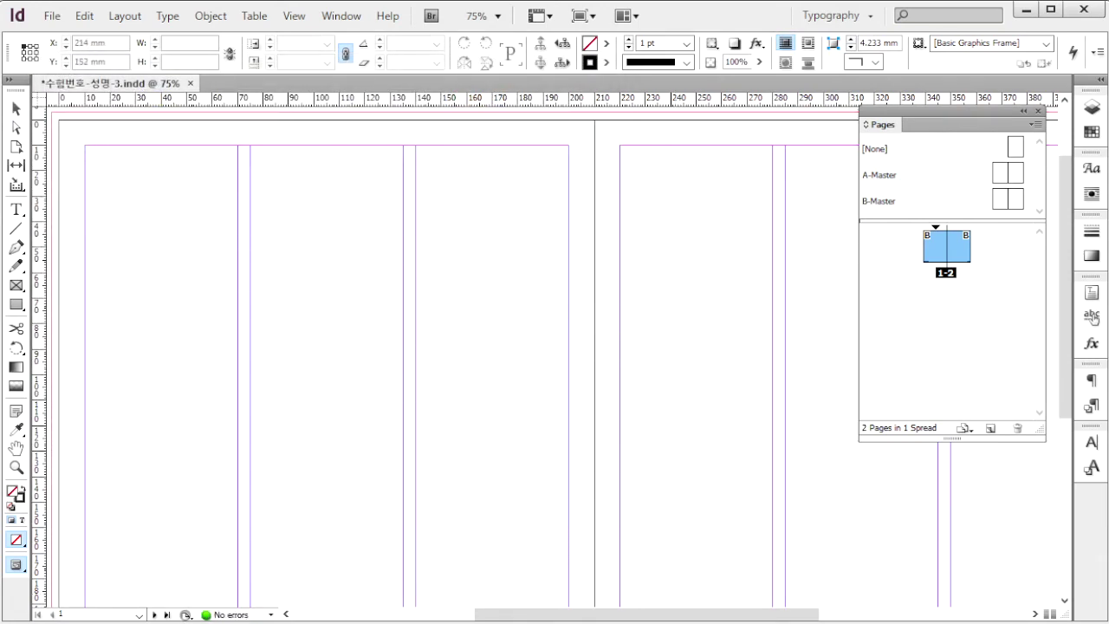
{"action": "key", "text": "alt+Tab"}
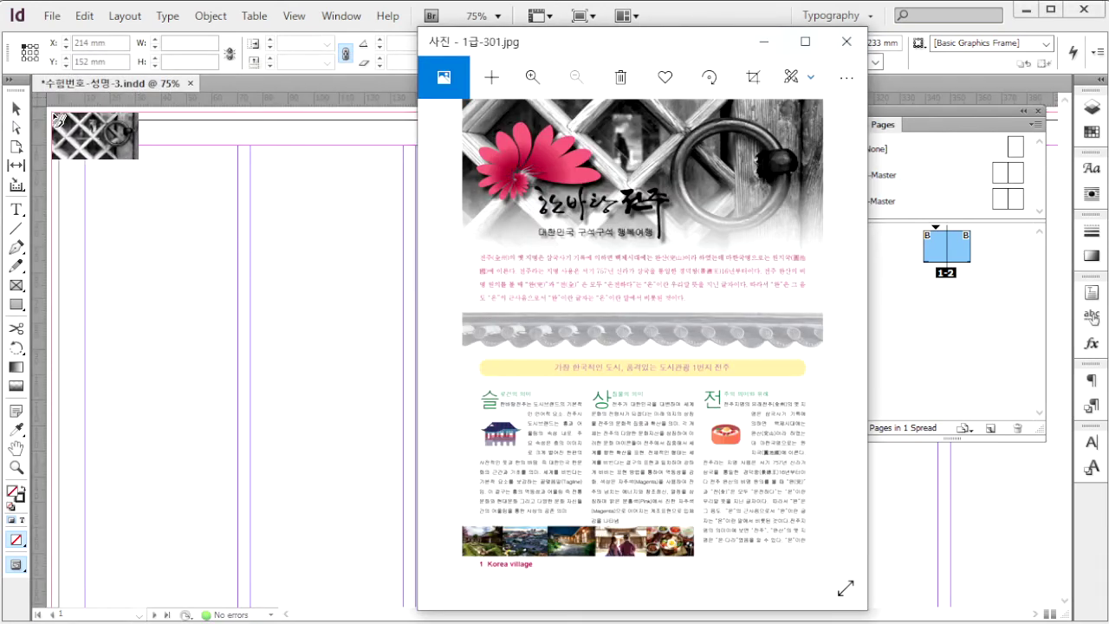
{"action": "left_click_drag", "start_coordinate": [54, 115], "coordinate": [593, 561]}
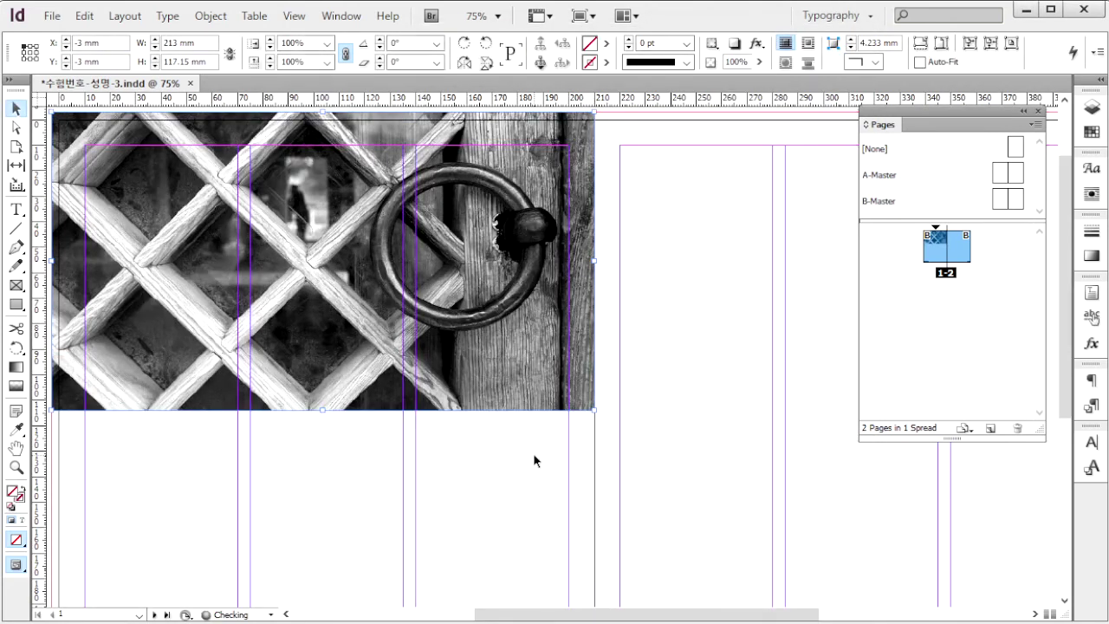
Apply a Directional Feather to the door image with a bottom width of 60 mm and 0 mm on the other sides
{"action": "right_click", "coordinate": [135, 122]}
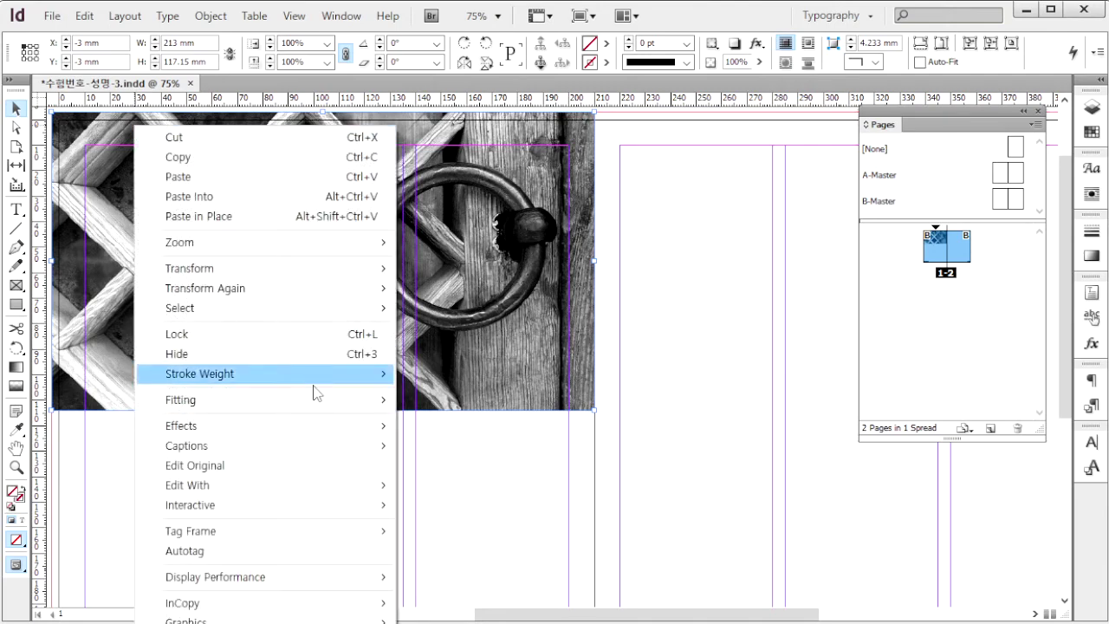
{"action": "left_click", "coordinate": [651, 592]}
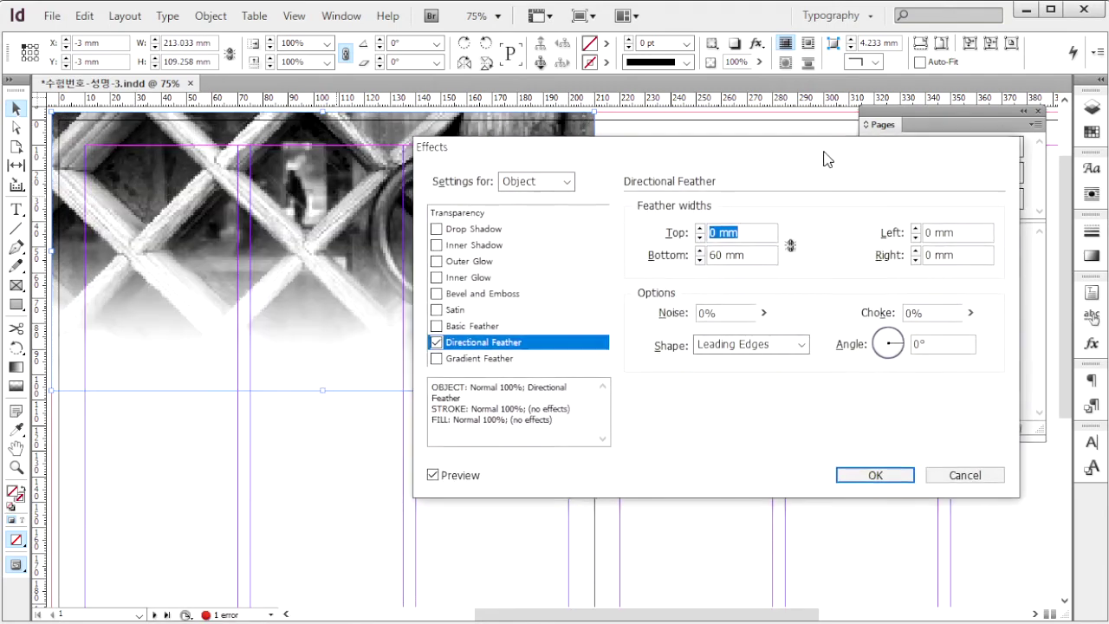
{"action": "key", "text": "Tab"}
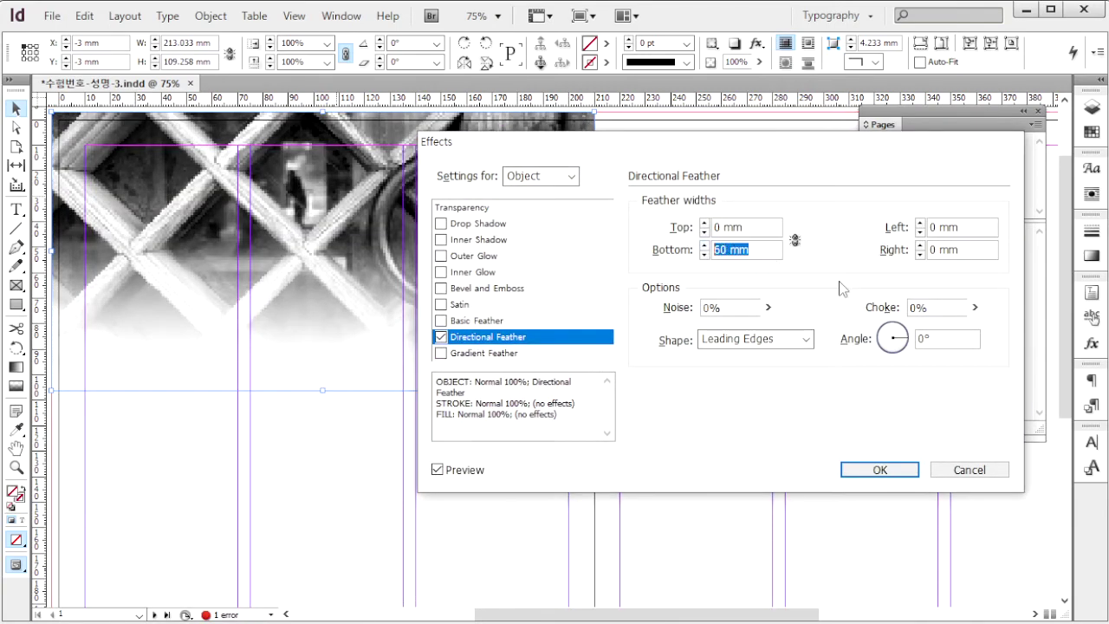
{"action": "left_click", "coordinate": [878, 468]}
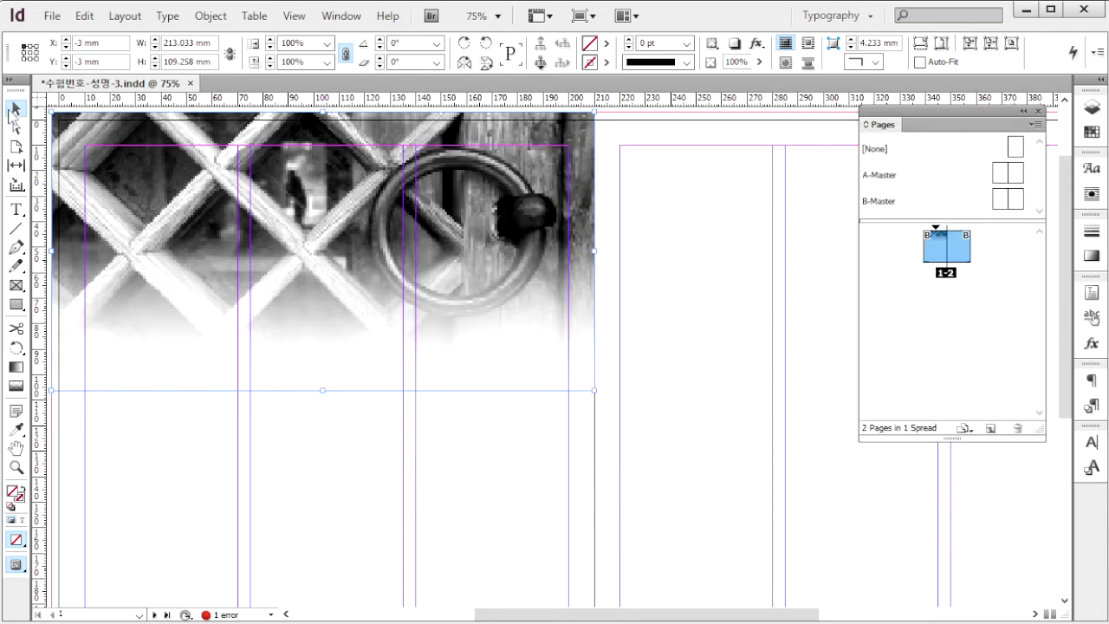
{"action": "left_click", "coordinate": [667, 309]}
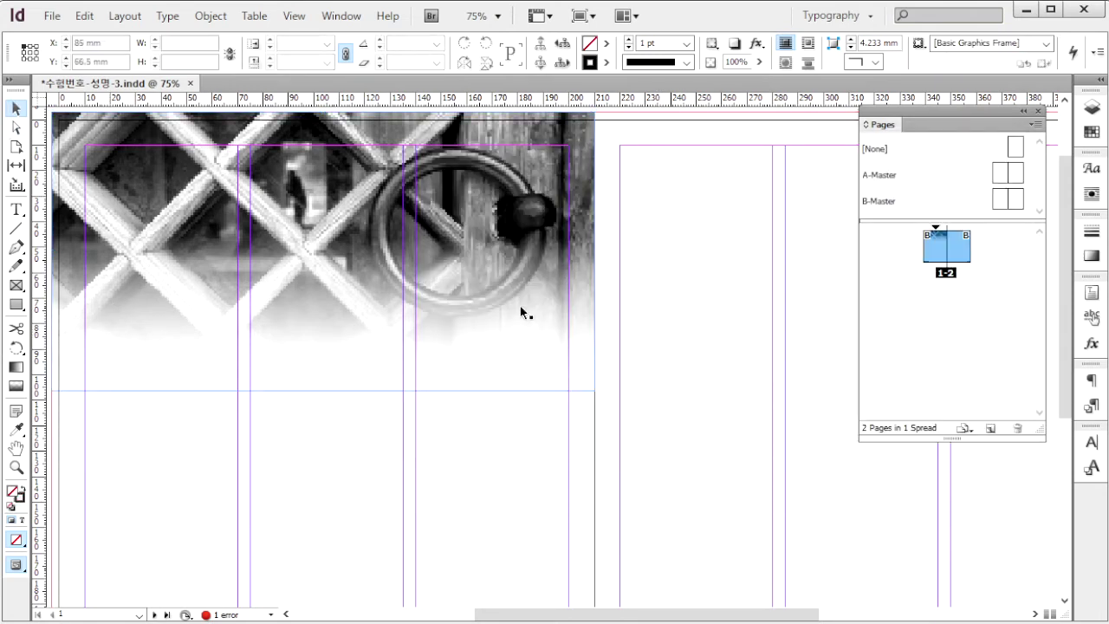
Place the flower logo 1급-14.ai on page 1 at X 10 mm, Y 10 mm, about 112 x 81 mm
{"action": "key", "text": "ctrl+d"}
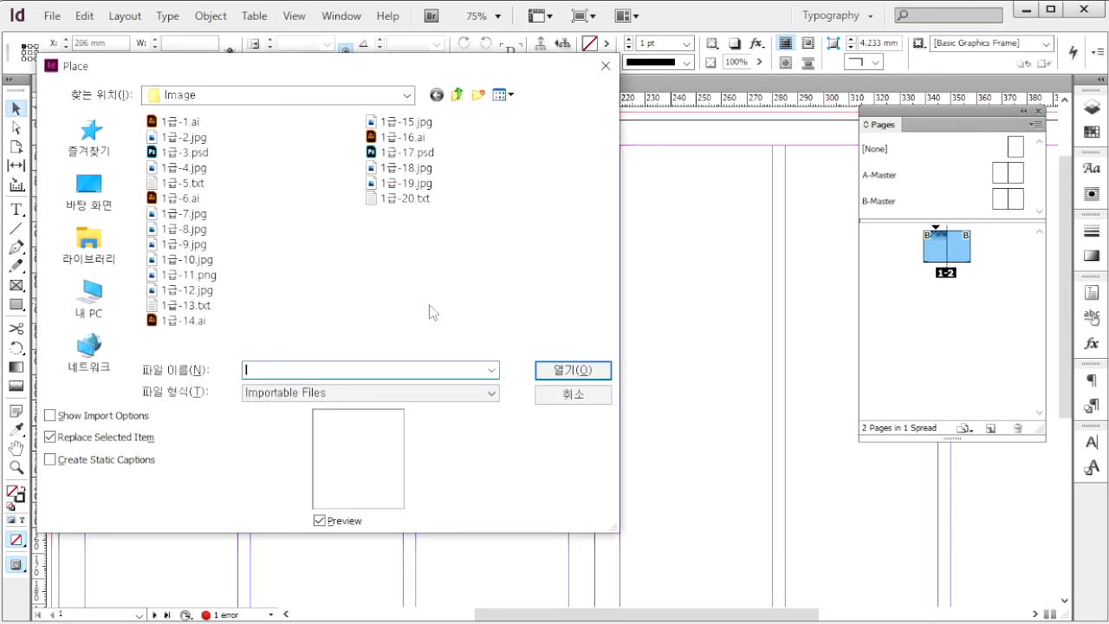
{"action": "left_click", "coordinate": [175, 323]}
{"action": "left_click", "coordinate": [582, 368]}
{"action": "left_click", "coordinate": [115, 303]}
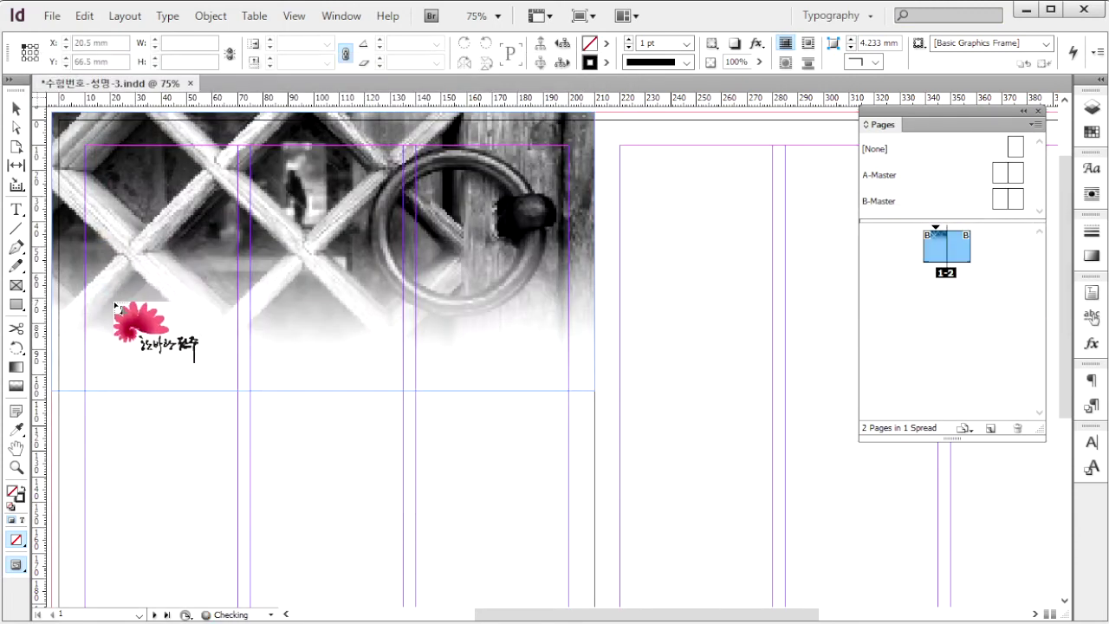
{"action": "left_click_drag", "start_coordinate": [85, 148], "coordinate": [370, 351]}
Apply a Drop Shadow to the flower logo with Multiply mode and 75% opacity
{"action": "right_click", "coordinate": [187, 155]}
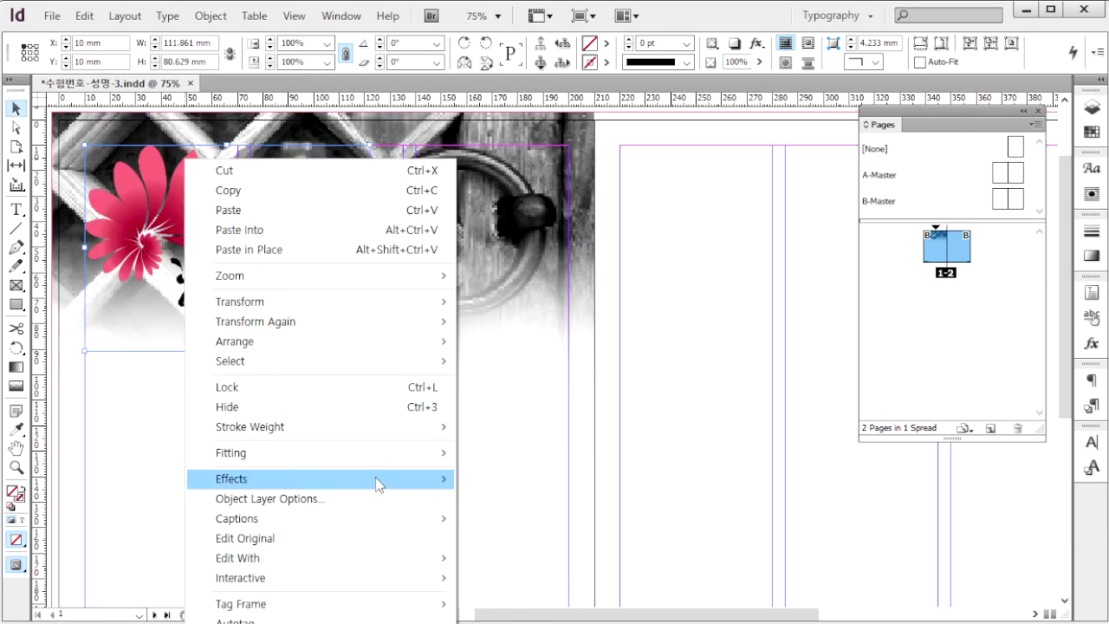
{"action": "left_click", "coordinate": [544, 508]}
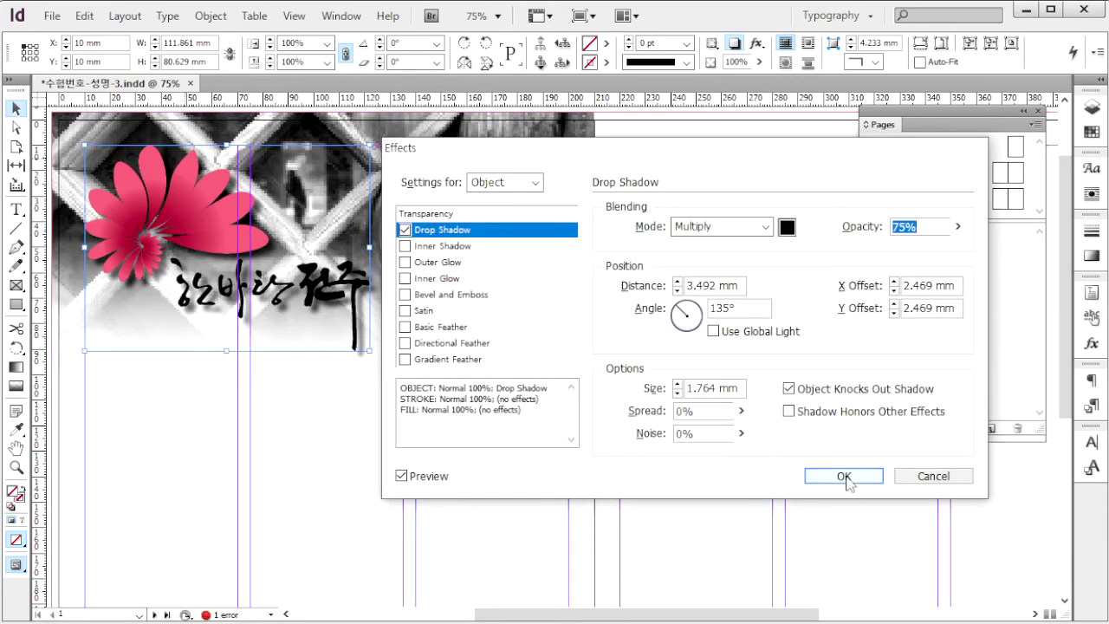
{"action": "left_click", "coordinate": [845, 475]}
{"action": "left_click", "coordinate": [457, 414]}
Place 1급-17.psd across page 1 from bleed edge to spine at X -3 mm, Y 137 mm, 213 mm wide
{"action": "key", "text": "ctrl+d"}
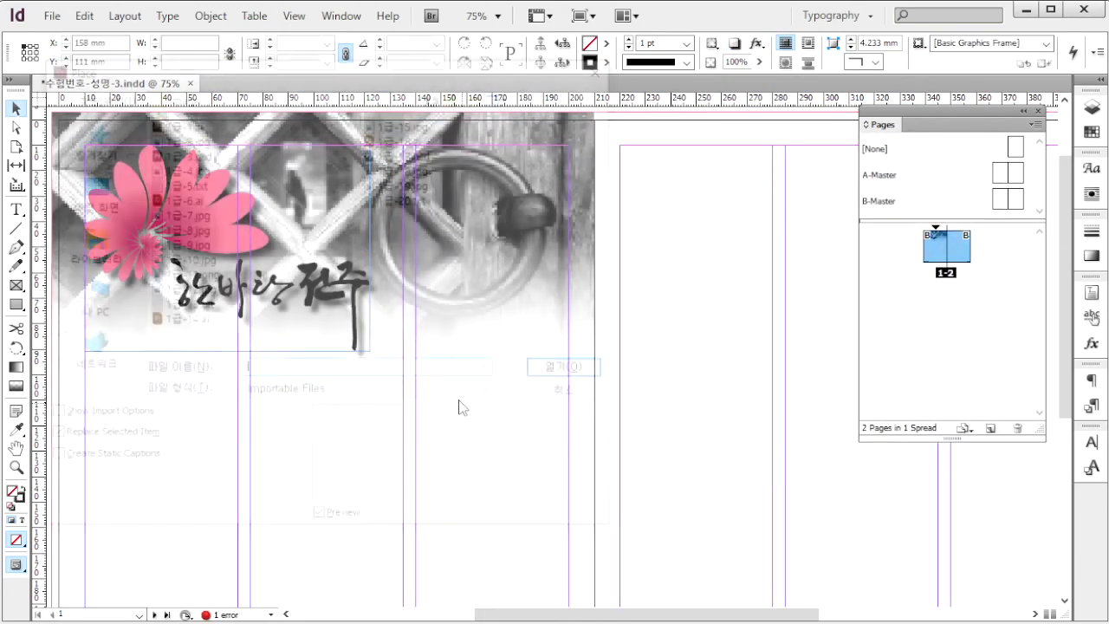
{"action": "left_click", "coordinate": [423, 154]}
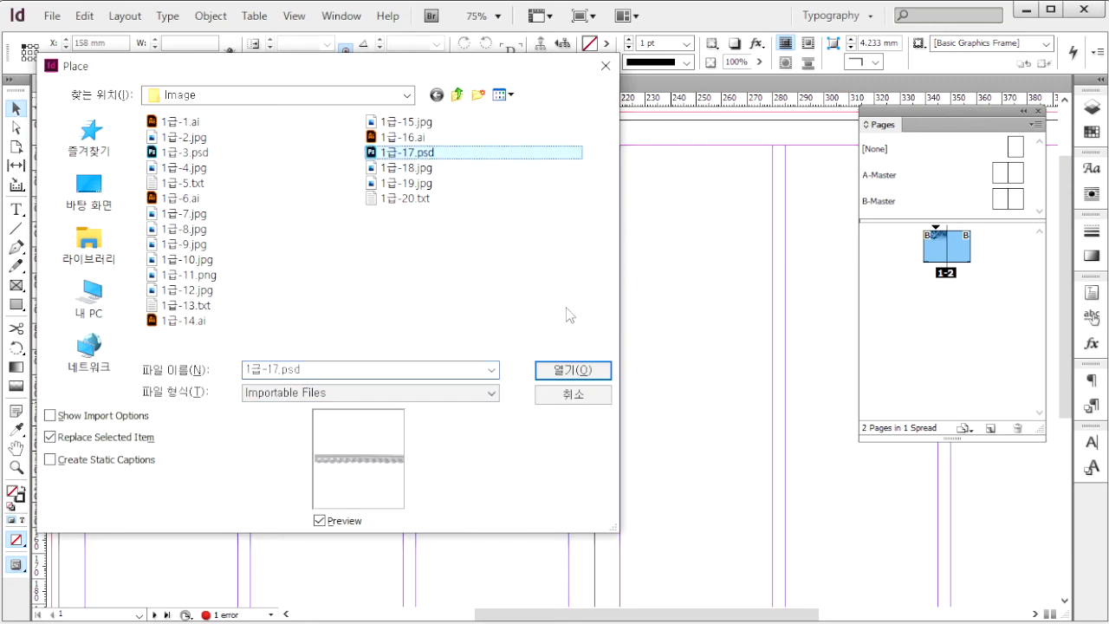
{"action": "left_click", "coordinate": [563, 371]}
{"action": "key", "text": "alt+Tab"}
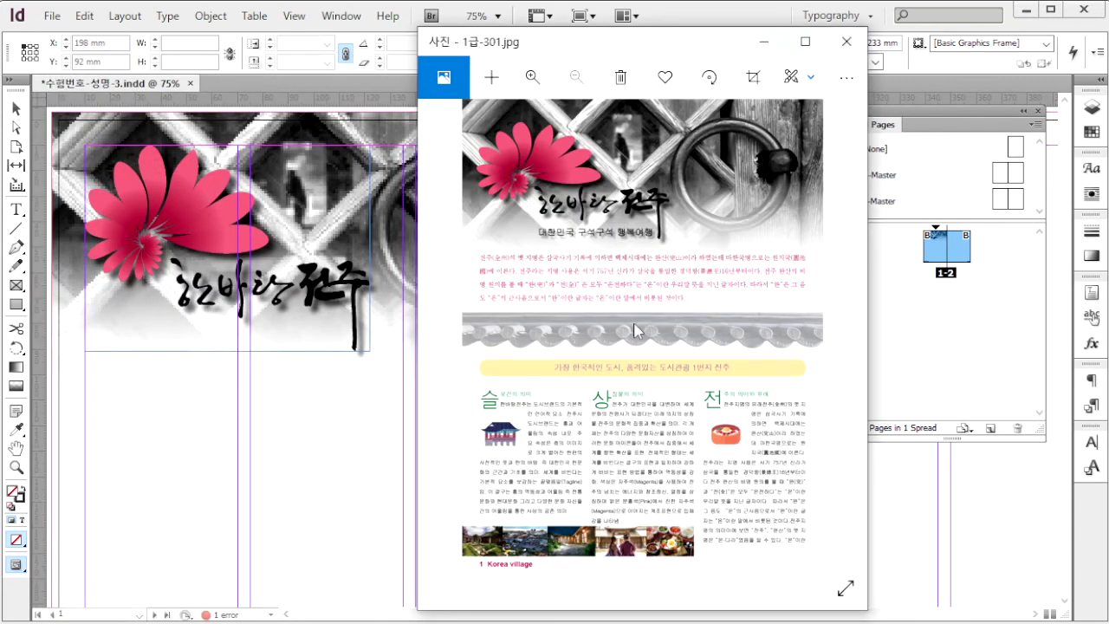
{"action": "left_click_drag", "start_coordinate": [52, 380], "coordinate": [598, 441]}
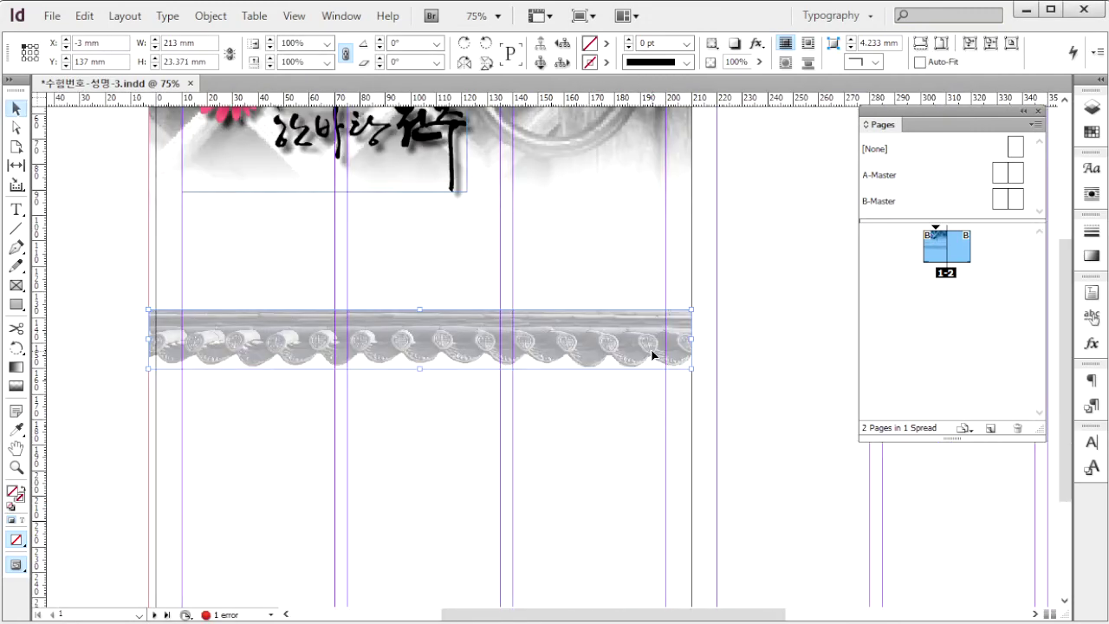
Place 1급-16.ai below the roof-tile image on page 1 and crop its frame to the first house, about 26.5 x 20.5 mm
{"action": "scroll", "coordinate": [653, 355], "scroll_direction": "down", "scroll_amount": 3}
{"action": "left_click", "coordinate": [405, 318]}
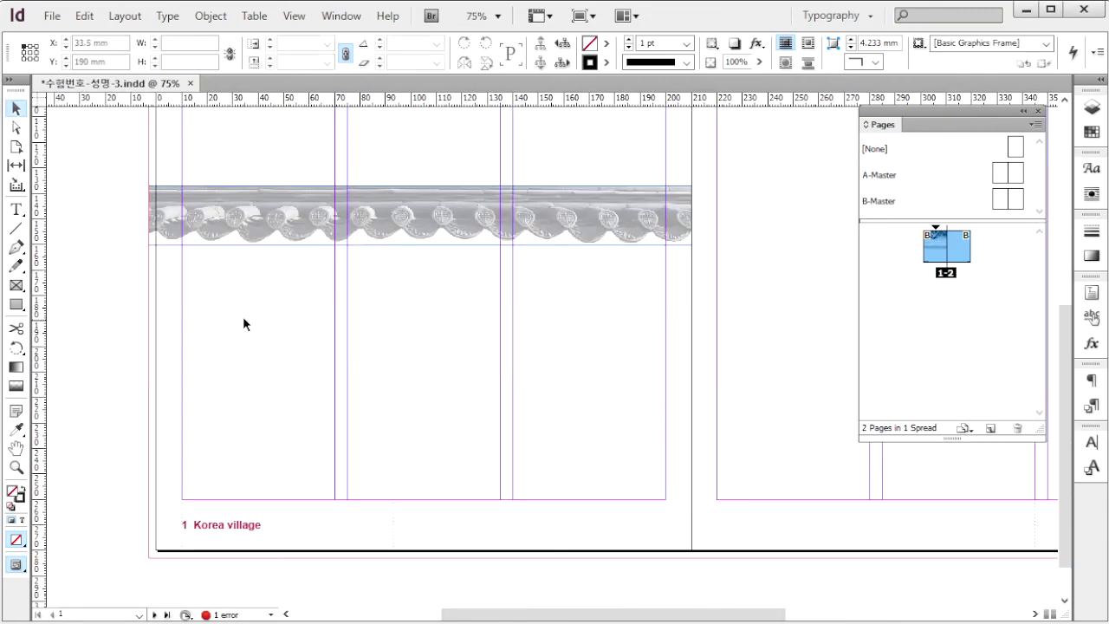
{"action": "key", "text": "ctrl+d"}
{"action": "left_click", "coordinate": [407, 137]}
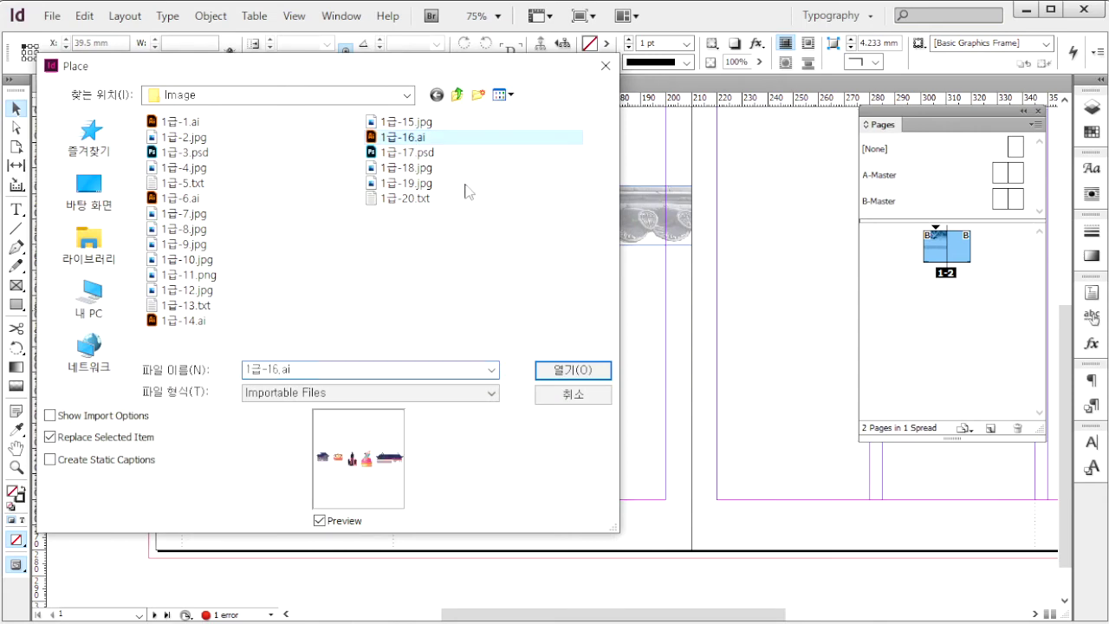
{"action": "left_click", "coordinate": [572, 370]}
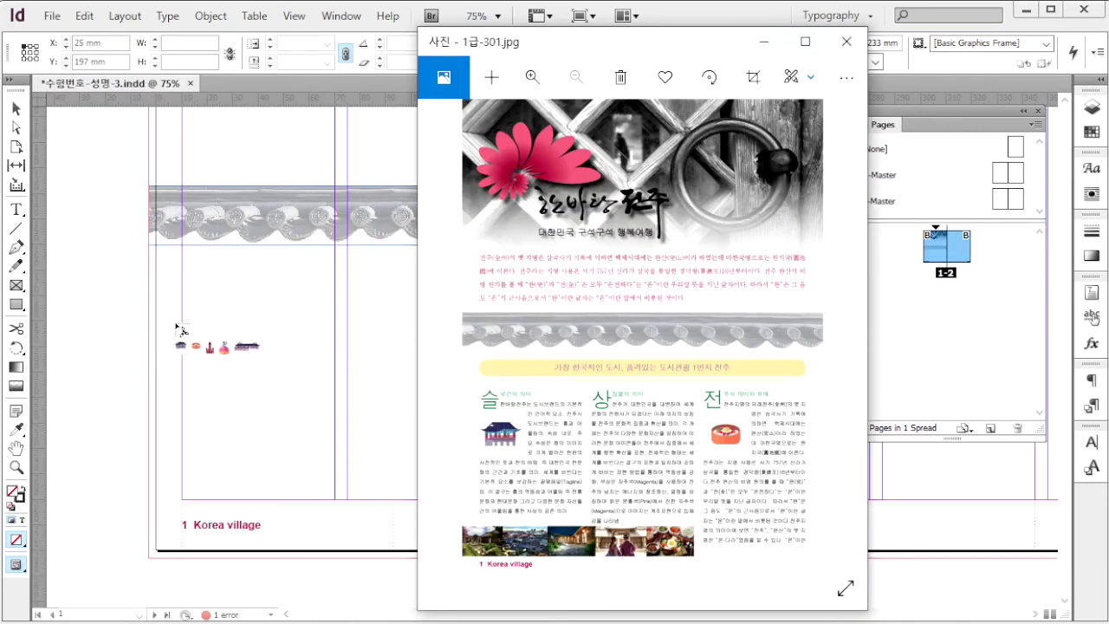
{"action": "left_click_drag", "start_coordinate": [150, 315], "coordinate": [557, 437]}
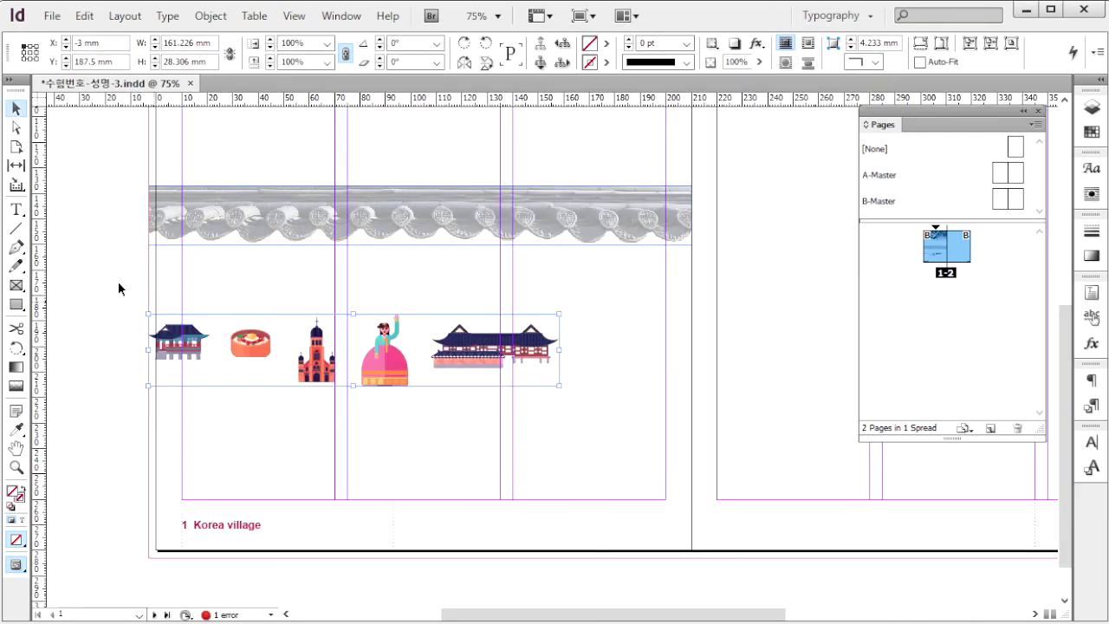
{"action": "left_click_drag", "start_coordinate": [561, 351], "coordinate": [216, 350]}
{"action": "left_click_drag", "start_coordinate": [181, 386], "coordinate": [181, 366]}
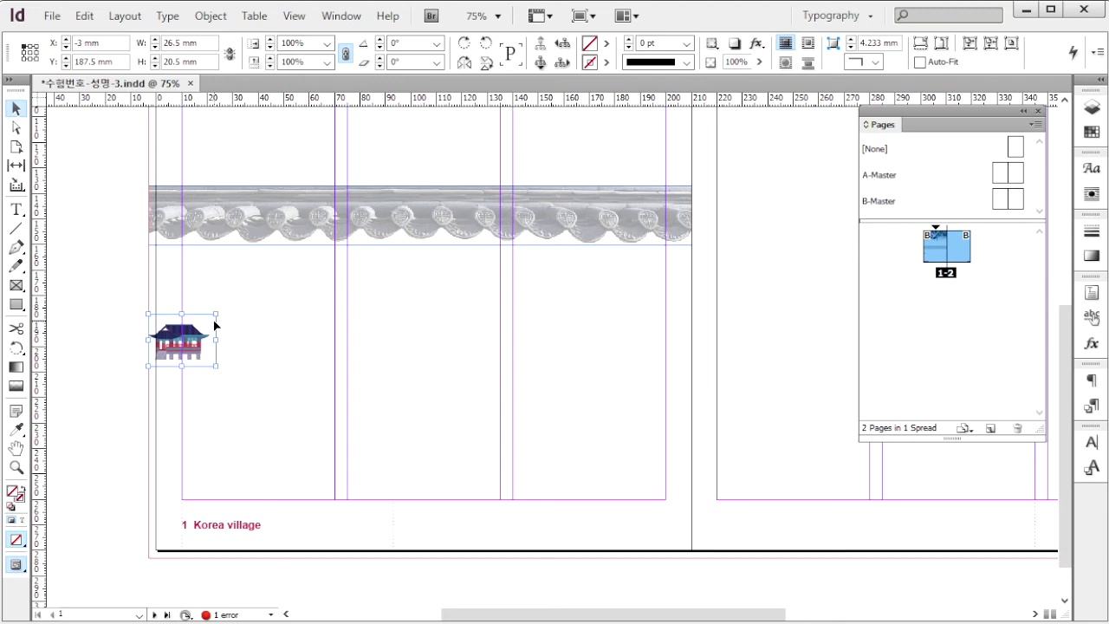
Apply a text wrap around the object shape with a 3 mm offset to the house image on page 1
{"action": "key", "text": "ctrl+alt+w"}
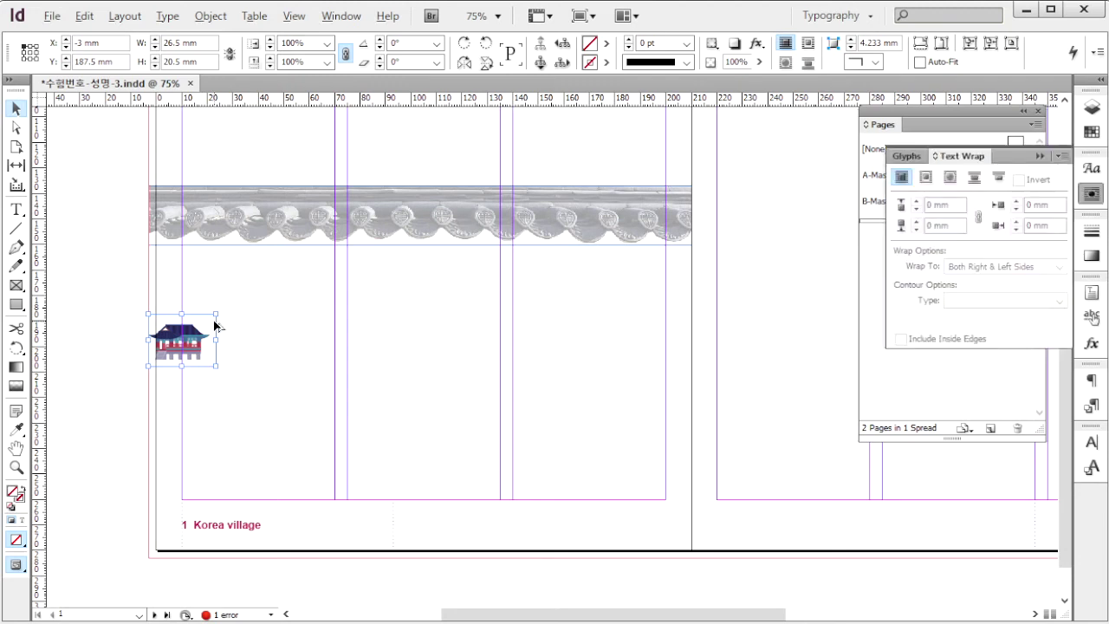
{"action": "left_click", "coordinate": [950, 179]}
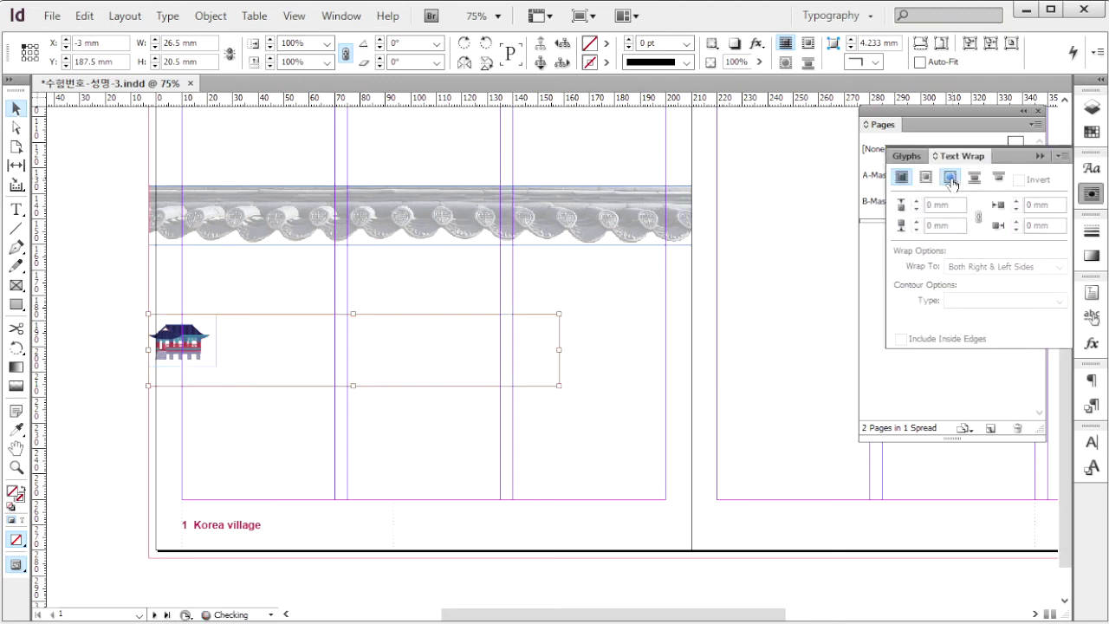
{"action": "left_click", "coordinate": [944, 205]}
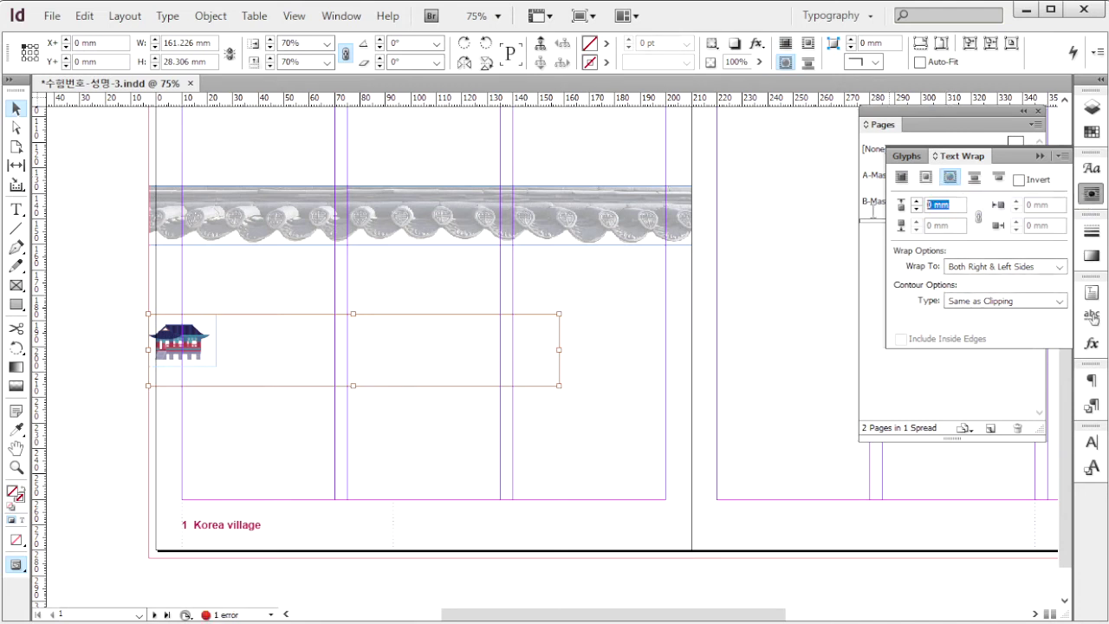
{"action": "key", "text": "Return"}
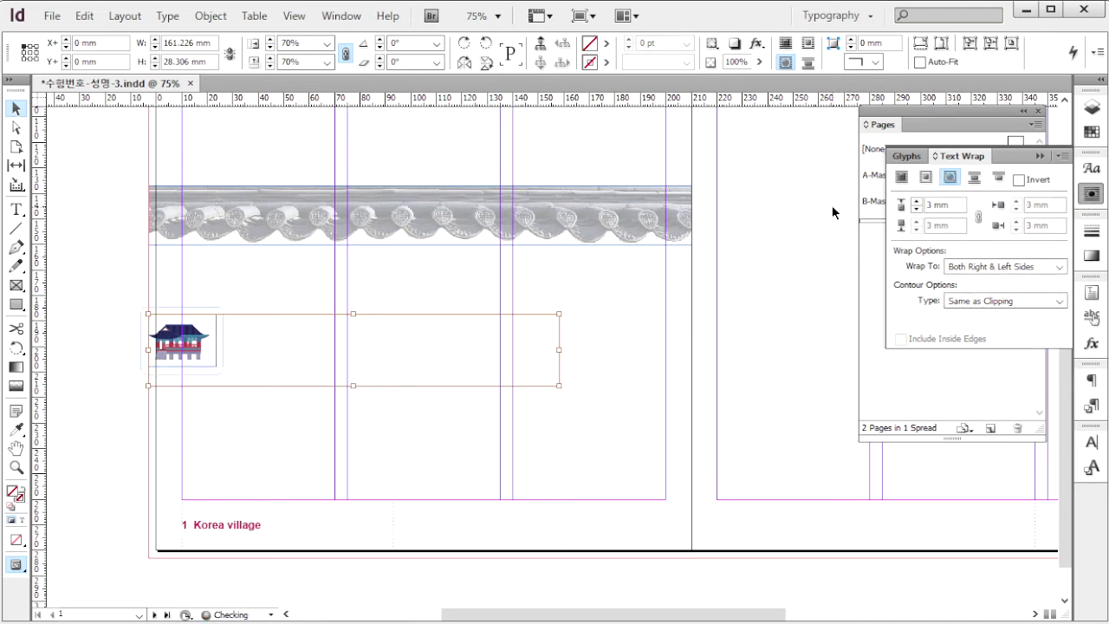
{"action": "left_click", "coordinate": [70, 131]}
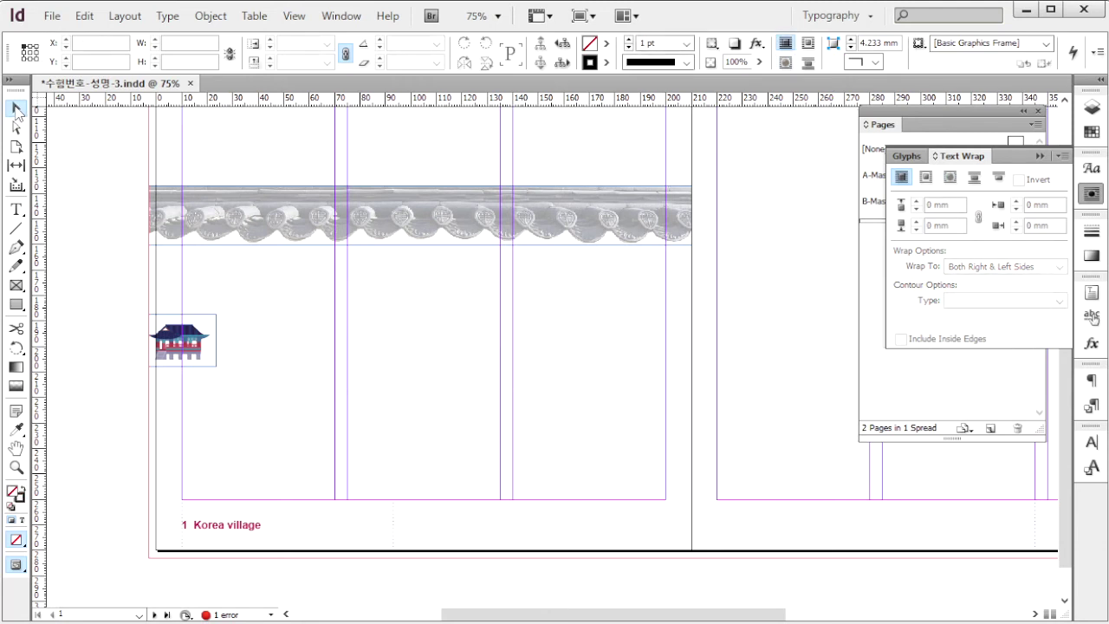
Copy the house frame to page 1's third column at X 140 mm, Y 187.5 mm, and reposition its content to show the bibimbap bowl
{"action": "left_click", "coordinate": [177, 349]}
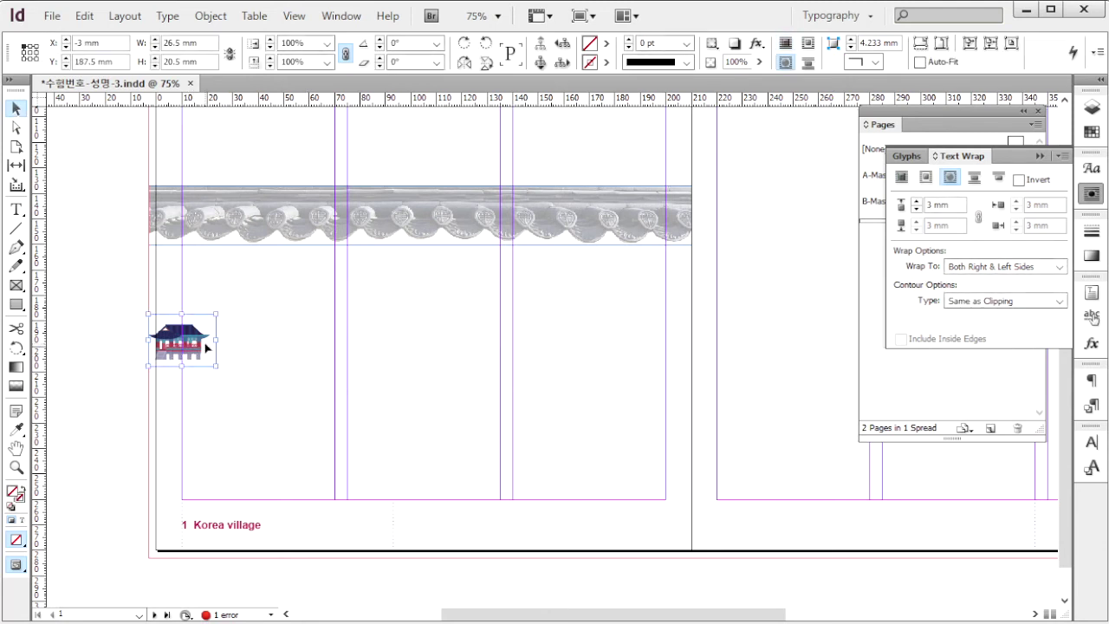
{"action": "left_click_drag", "start_coordinate": [208, 353], "coordinate": [564, 343]}
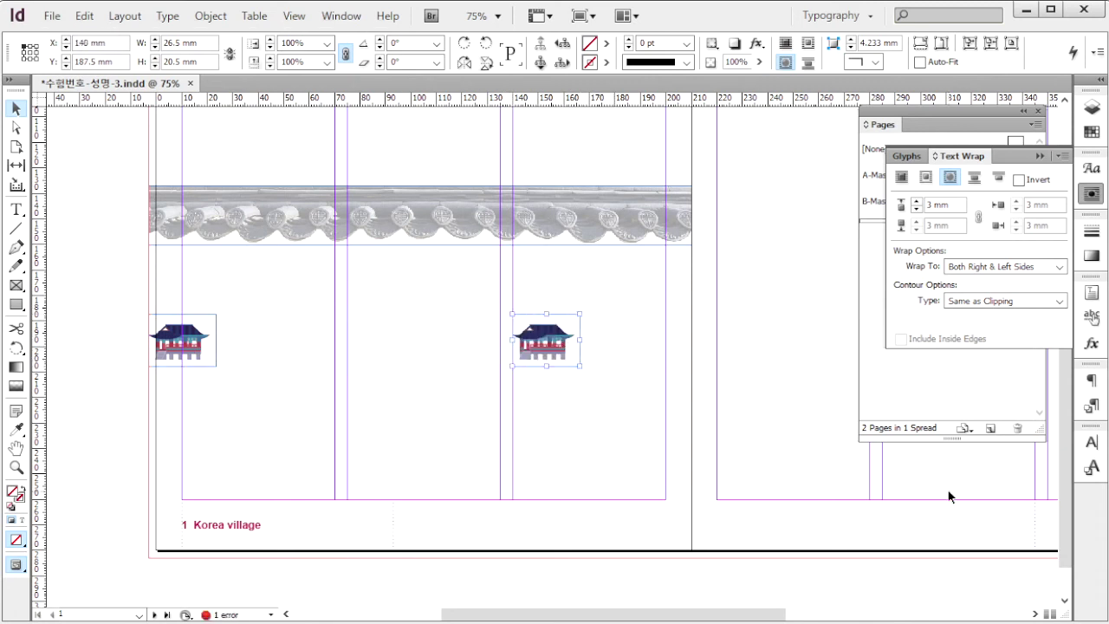
{"action": "left_click", "coordinate": [551, 344]}
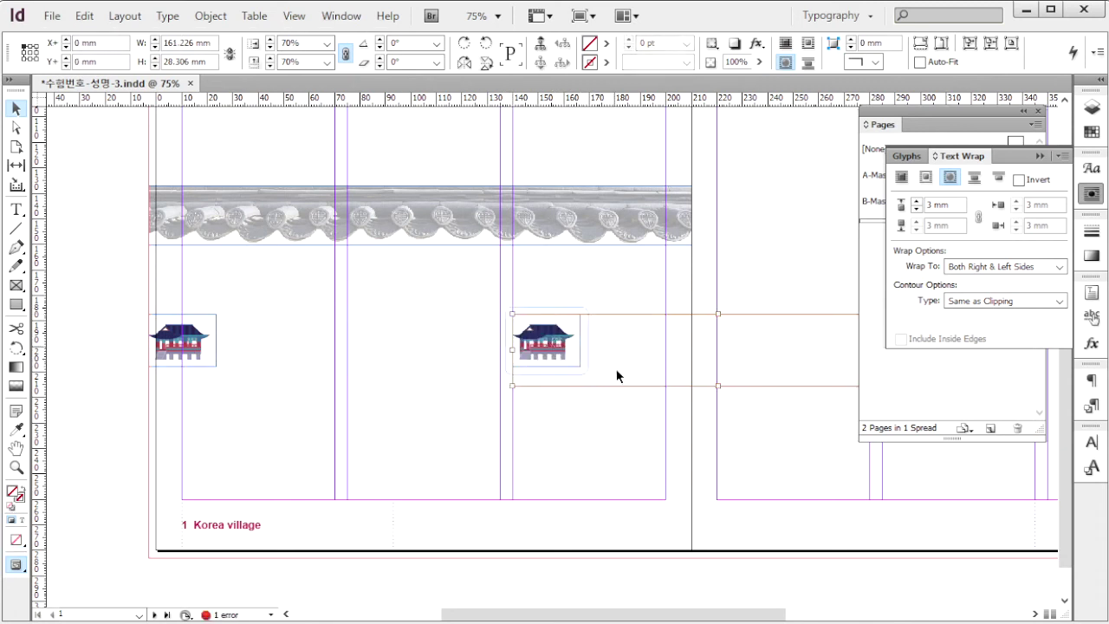
{"action": "left_click", "coordinate": [592, 431]}
{"action": "left_click", "coordinate": [561, 343]}
{"action": "left_click_drag", "start_coordinate": [558, 340], "coordinate": [470, 343]}
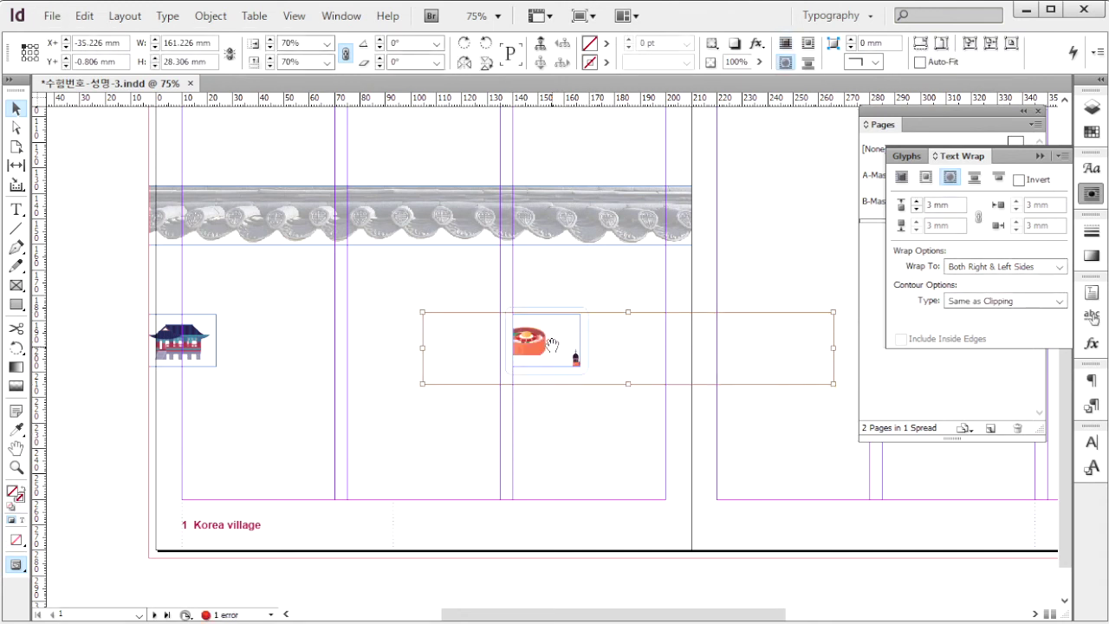
{"action": "mouse_move", "coordinate": [552, 345]}
{"action": "left_mouse_down"}
{"action": "mouse_move", "coordinate": [580, 342]}
{"action": "mouse_move", "coordinate": [564, 340]}
{"action": "mouse_move", "coordinate": [564, 351]}
{"action": "left_mouse_up"}
{"action": "key", "text": "Escape"}
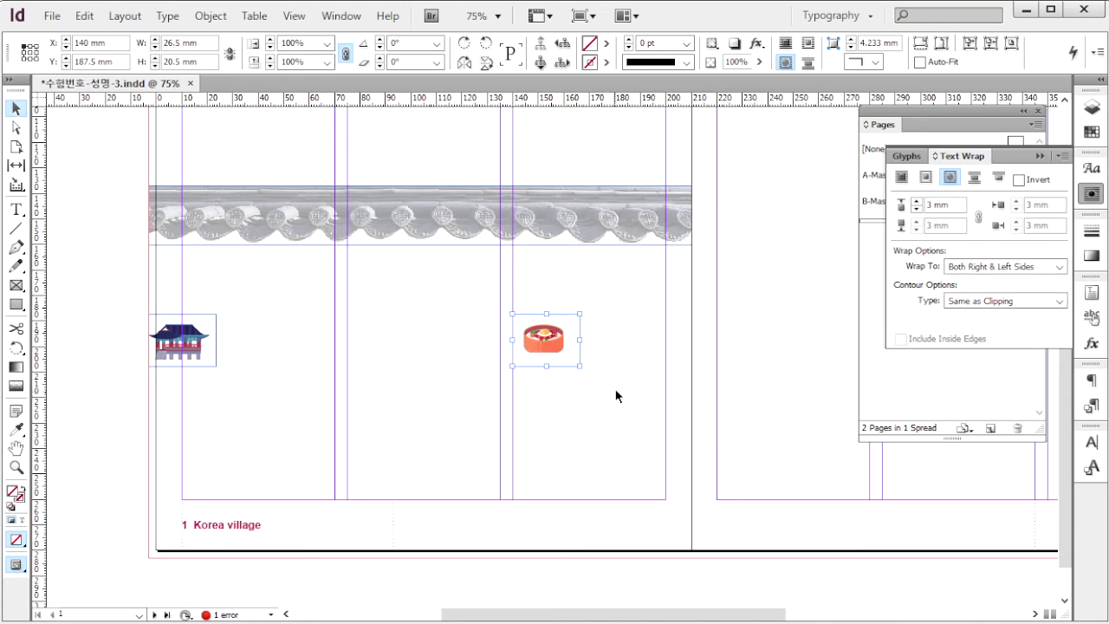
Copy the bowl frame to page 2's first column at X 220 mm and shift its content to the woman in the pink hanbok
{"action": "scroll", "coordinate": [688, 384], "scroll_direction": "up", "scroll_amount": 1}
{"action": "left_click_drag", "start_coordinate": [769, 269], "coordinate": [468, 325]}
{"action": "left_click_drag", "start_coordinate": [257, 447], "coordinate": [460, 270]}
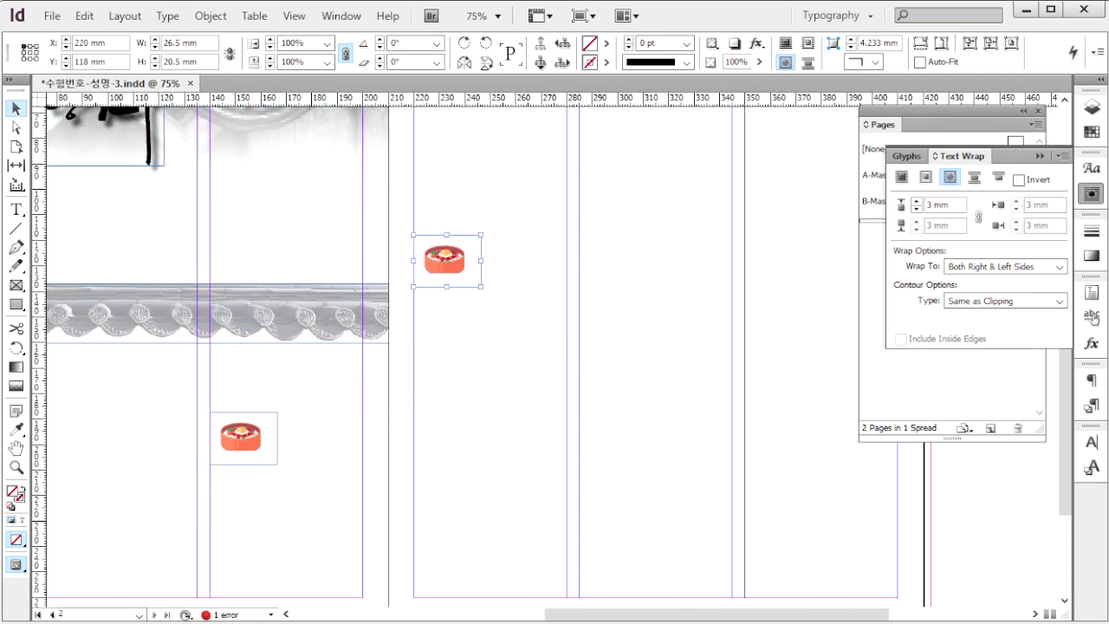
{"action": "key", "text": "alt+Tab"}
{"action": "key", "text": "alt+Tab"}
{"action": "left_click", "coordinate": [453, 267]}
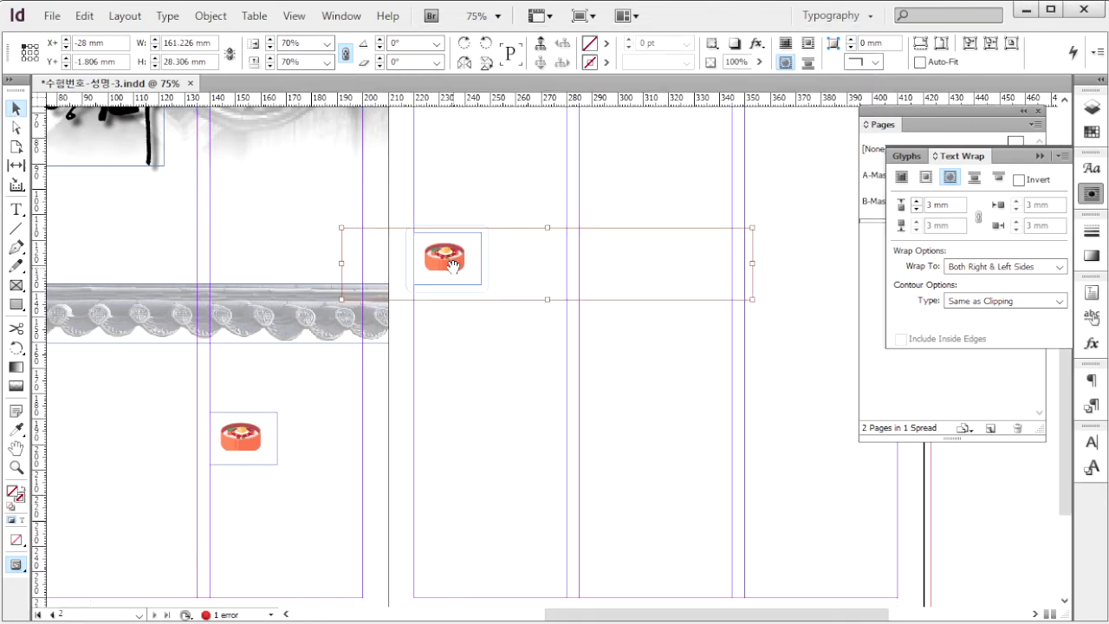
{"action": "left_click_drag", "start_coordinate": [452, 264], "coordinate": [412, 268]}
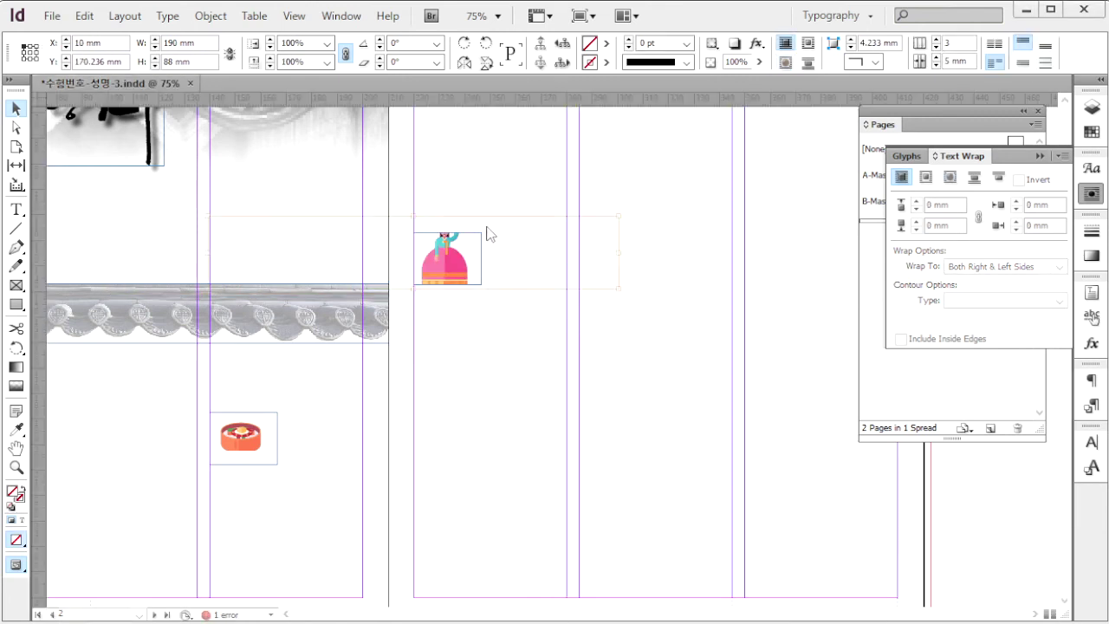
Extend the hanbok woman's frame to 34 mm high so the whole figure fits
{"action": "left_click", "coordinate": [476, 256]}
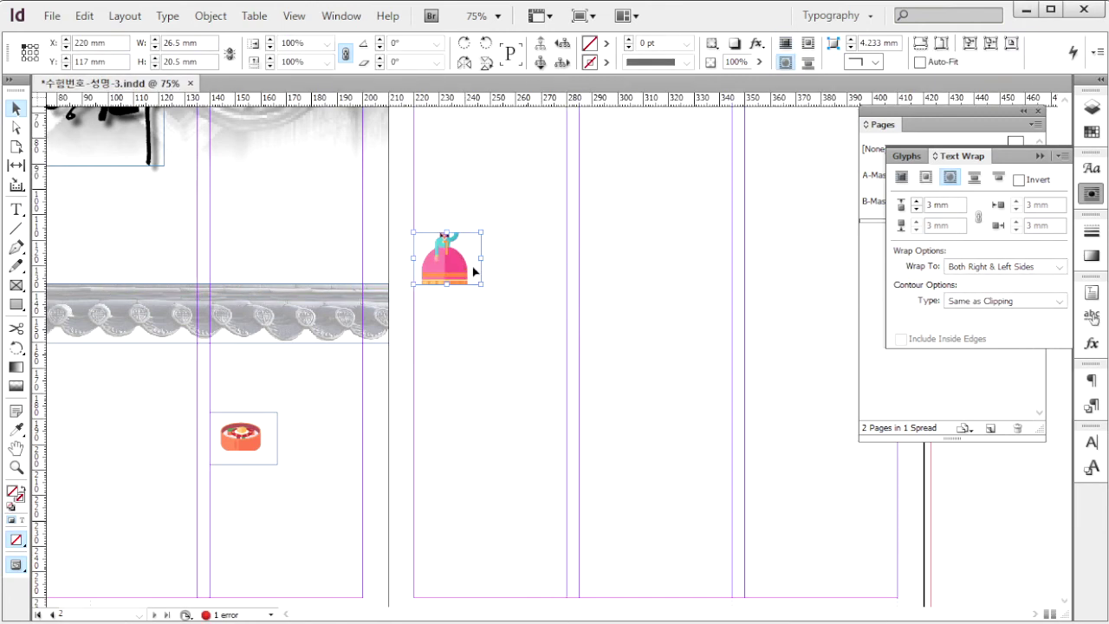
{"action": "left_click_drag", "start_coordinate": [447, 291], "coordinate": [447, 296]}
{"action": "left_click_drag", "start_coordinate": [446, 234], "coordinate": [448, 209]}
{"action": "left_click", "coordinate": [636, 329]}
Copy the hanbok frame to page 2's third column at X 350 mm, Y 32 mm, and shift its content to the red cathedral
{"action": "scroll", "coordinate": [636, 329], "scroll_direction": "up", "scroll_amount": 3}
{"action": "left_click_drag", "start_coordinate": [479, 383], "coordinate": [780, 155]}
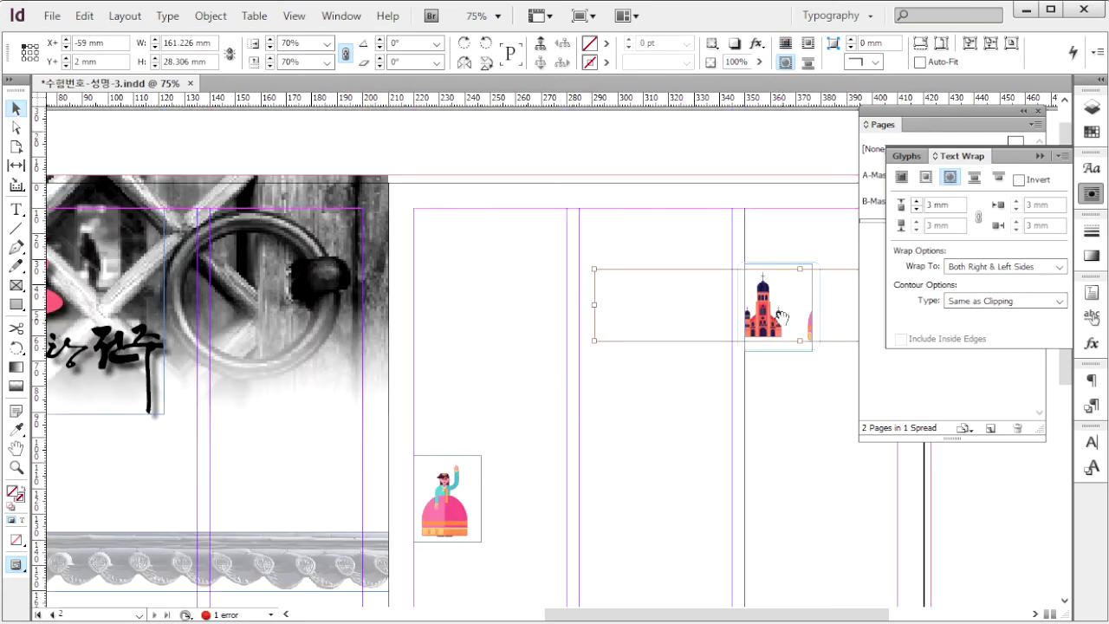
{"action": "left_click_drag", "start_coordinate": [779, 317], "coordinate": [796, 319]}
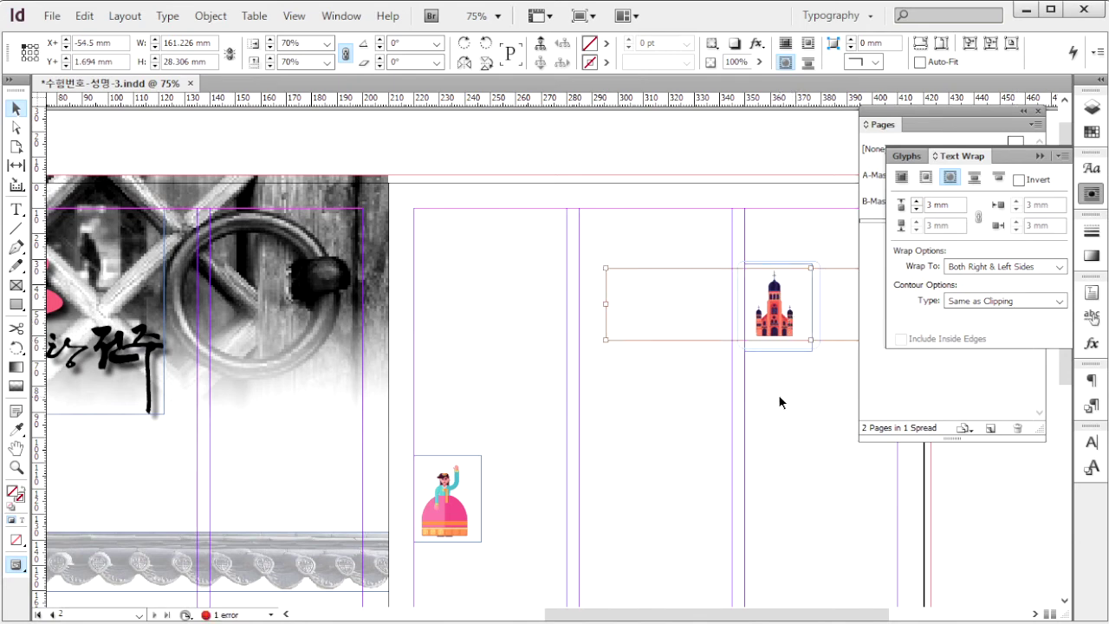
{"action": "left_click", "coordinate": [782, 346]}
Copy the cathedral frame lower in page 2's third column, widen it to the column, and shift its content to the long palace building
{"action": "scroll", "coordinate": [787, 334], "scroll_direction": "down", "scroll_amount": 2}
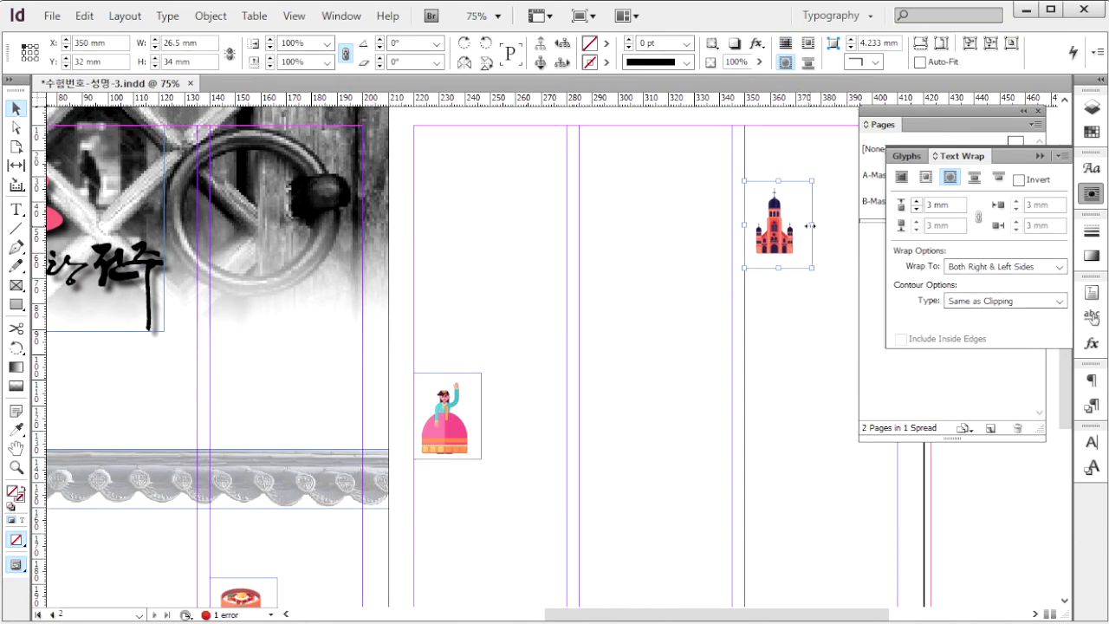
{"action": "left_click_drag", "start_coordinate": [794, 224], "coordinate": [795, 574]}
{"action": "scroll", "coordinate": [844, 535], "scroll_direction": "down", "scroll_amount": 2}
{"action": "left_click_drag", "start_coordinate": [815, 493], "coordinate": [789, 516]}
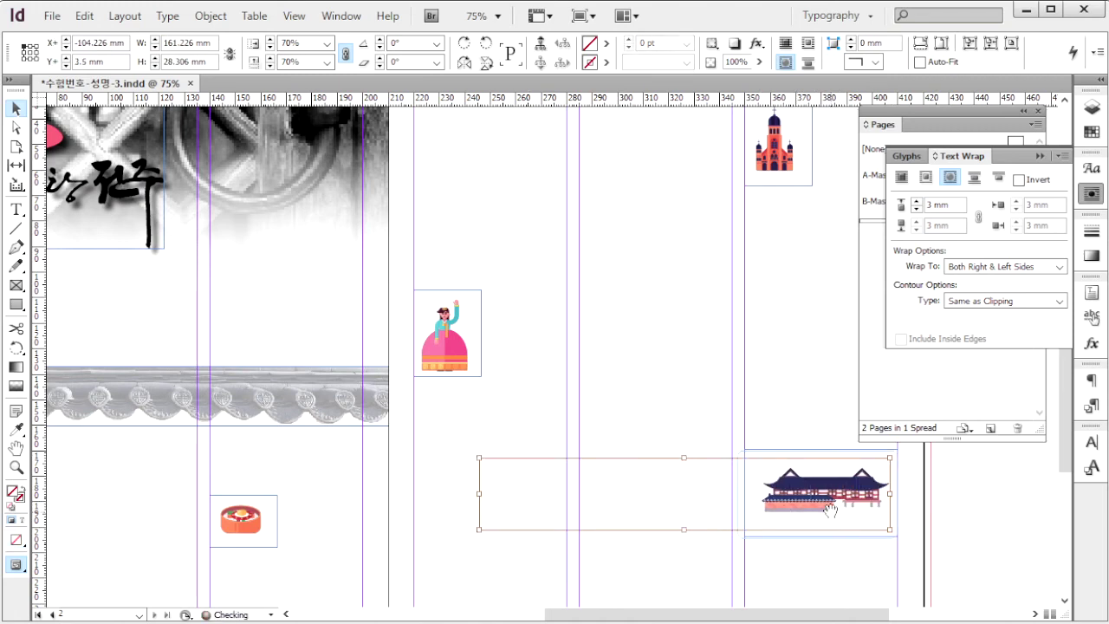
{"action": "left_click", "coordinate": [996, 522]}
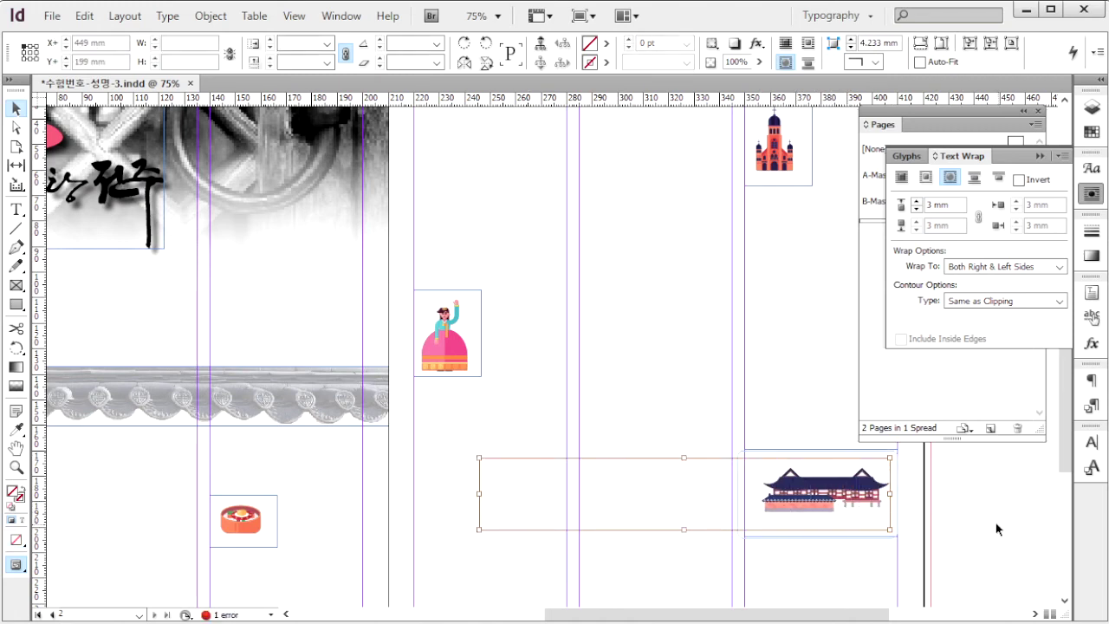
Place 1급-18.jpg at the bottom margin of page 1, from the left bleed edge to the end of the second column
{"action": "left_click_drag", "start_coordinate": [377, 585], "coordinate": [669, 381]}
{"action": "key", "text": "ctrl+d"}
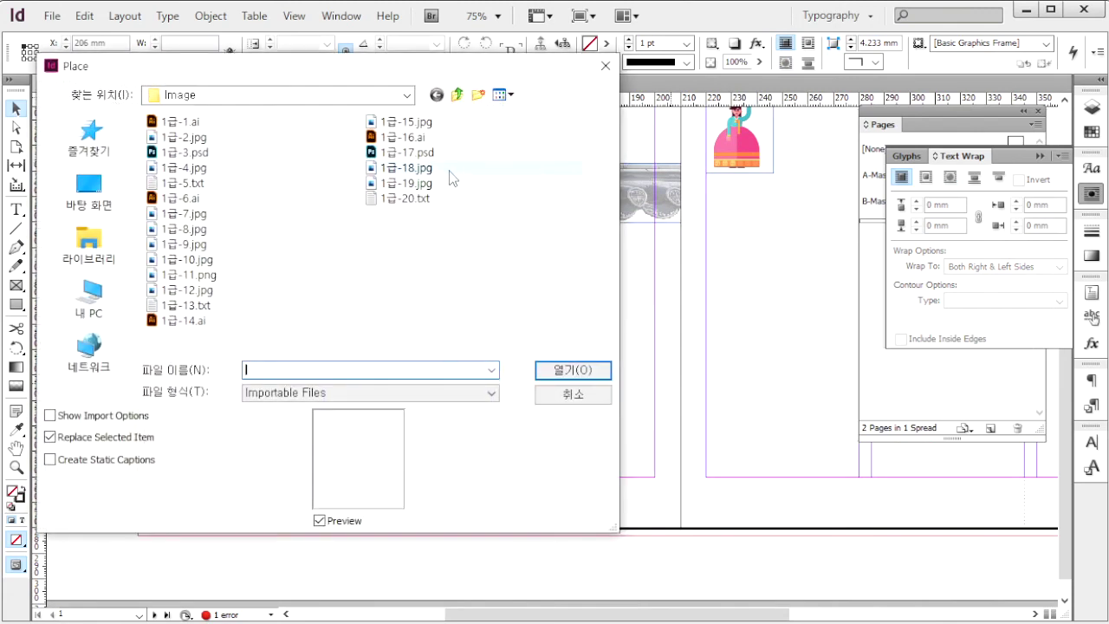
{"action": "left_click", "coordinate": [405, 168]}
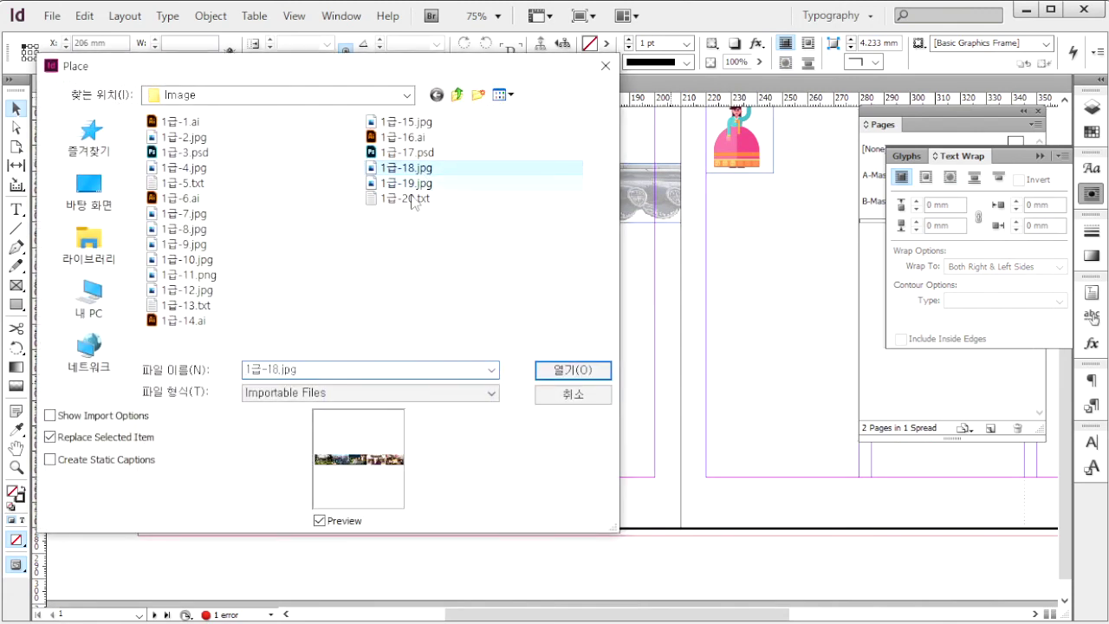
{"action": "left_click", "coordinate": [597, 372]}
{"action": "left_click", "coordinate": [212, 438]}
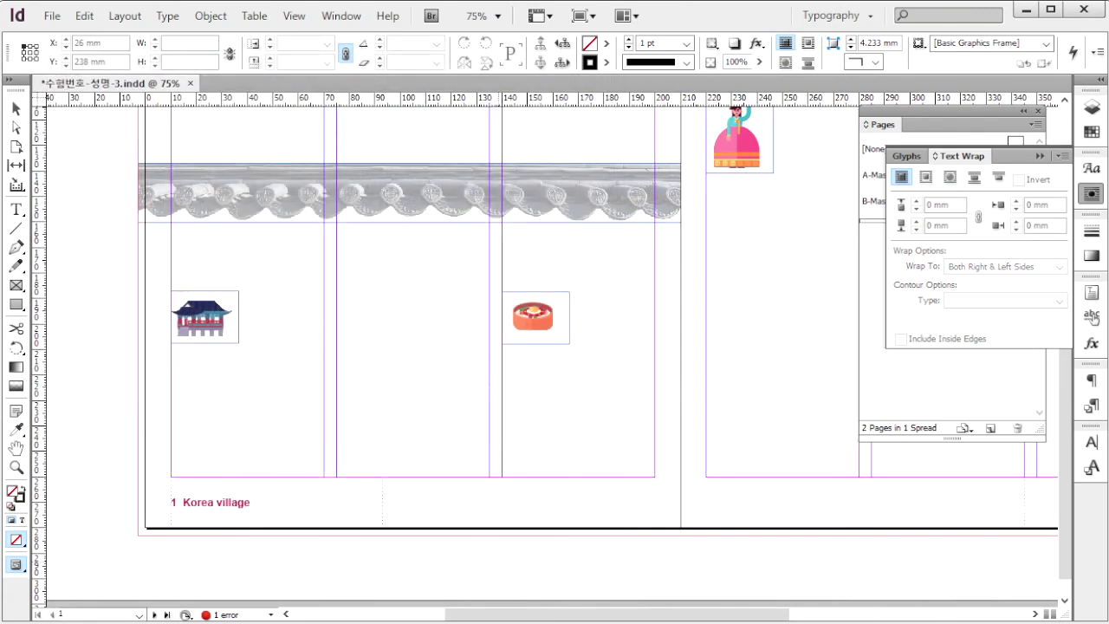
{"action": "key", "text": "alt+Tab"}
{"action": "left_click", "coordinate": [440, 332]}
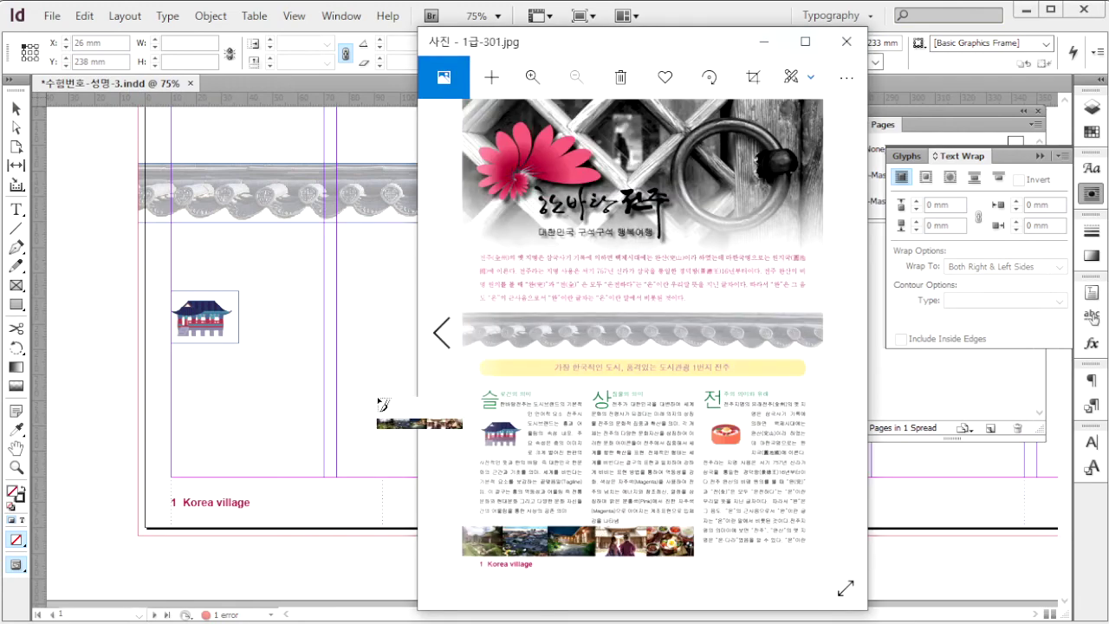
{"action": "left_click_drag", "start_coordinate": [146, 447], "coordinate": [421, 473]}
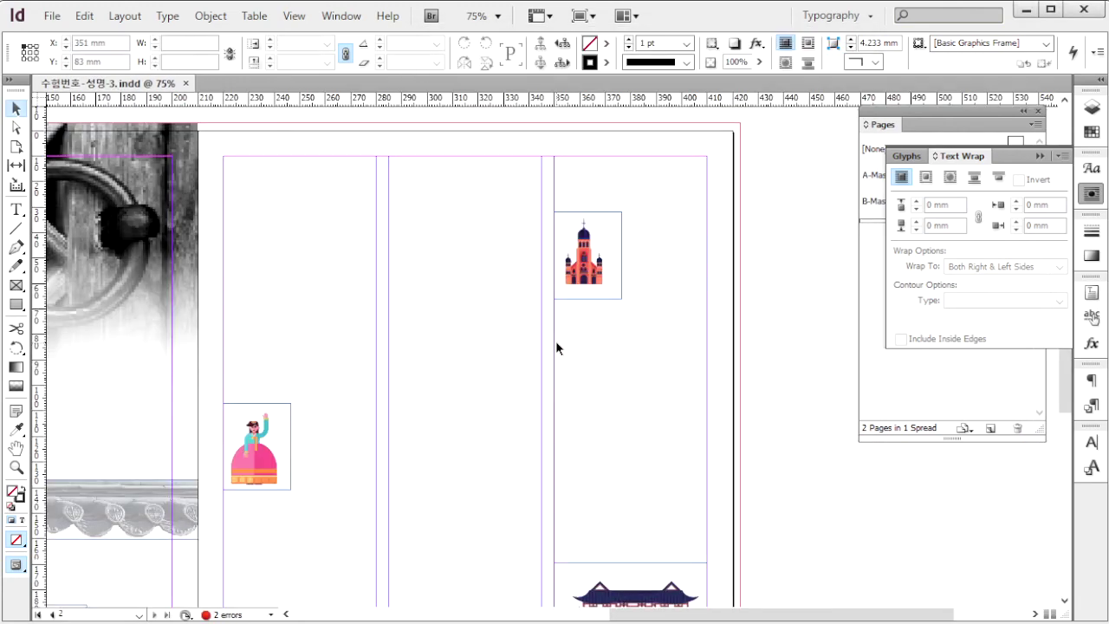
Place 1급-19.jpg over page 2 at X 211 mm, Y -3 mm, 212 mm wide, and crop its frame height to 286 mm
{"action": "key", "text": "ctrl+d"}
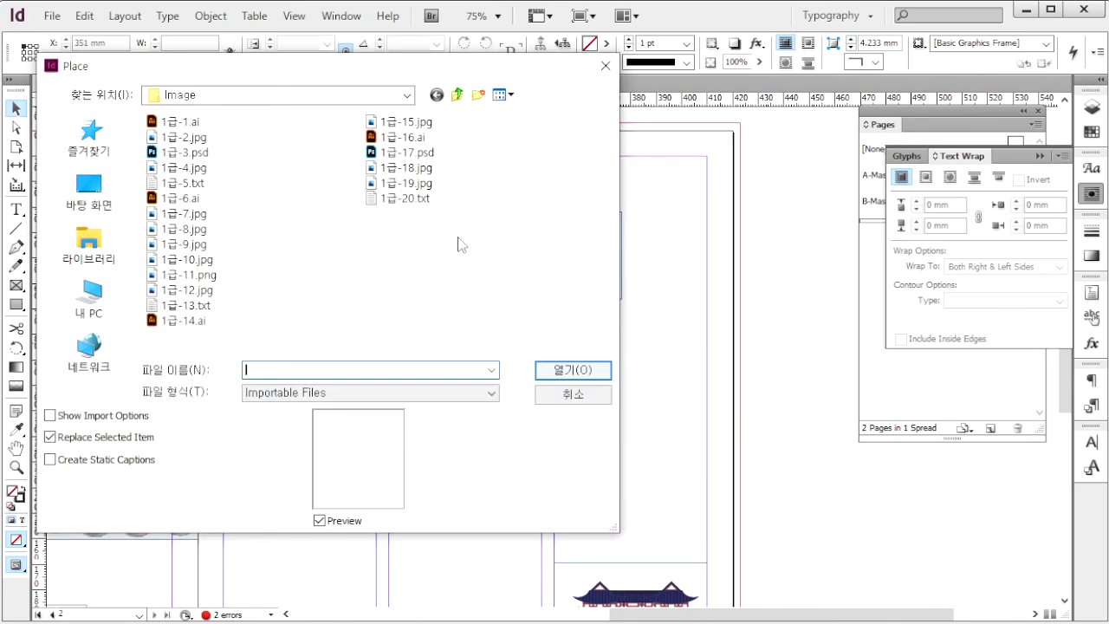
{"action": "left_click", "coordinate": [407, 183]}
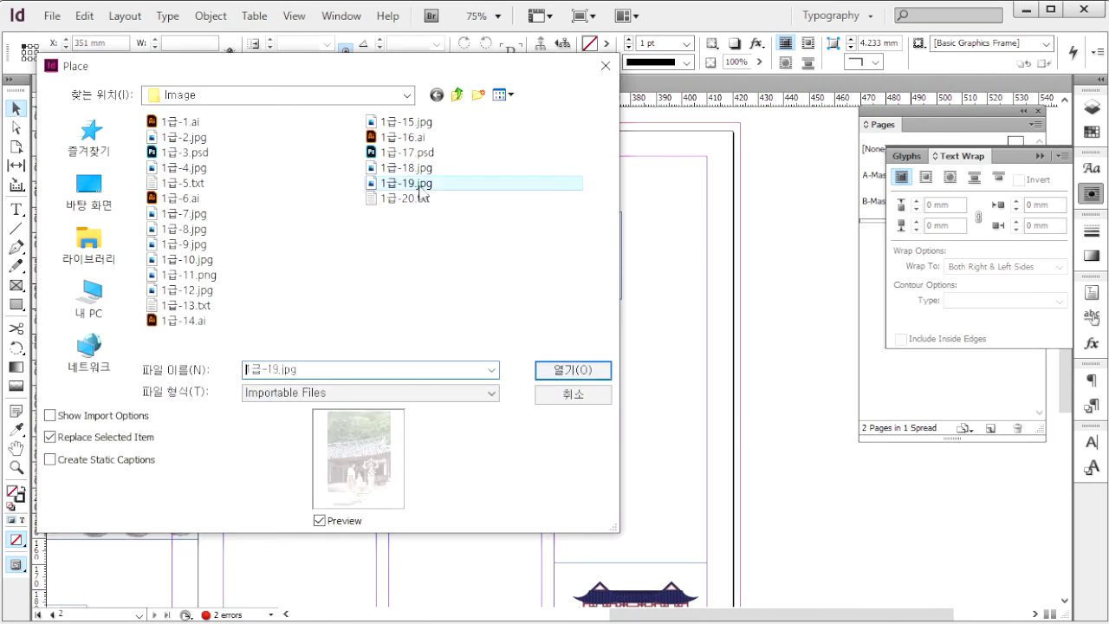
{"action": "left_click", "coordinate": [574, 371]}
{"action": "left_click_drag", "start_coordinate": [206, 127], "coordinate": [764, 549]}
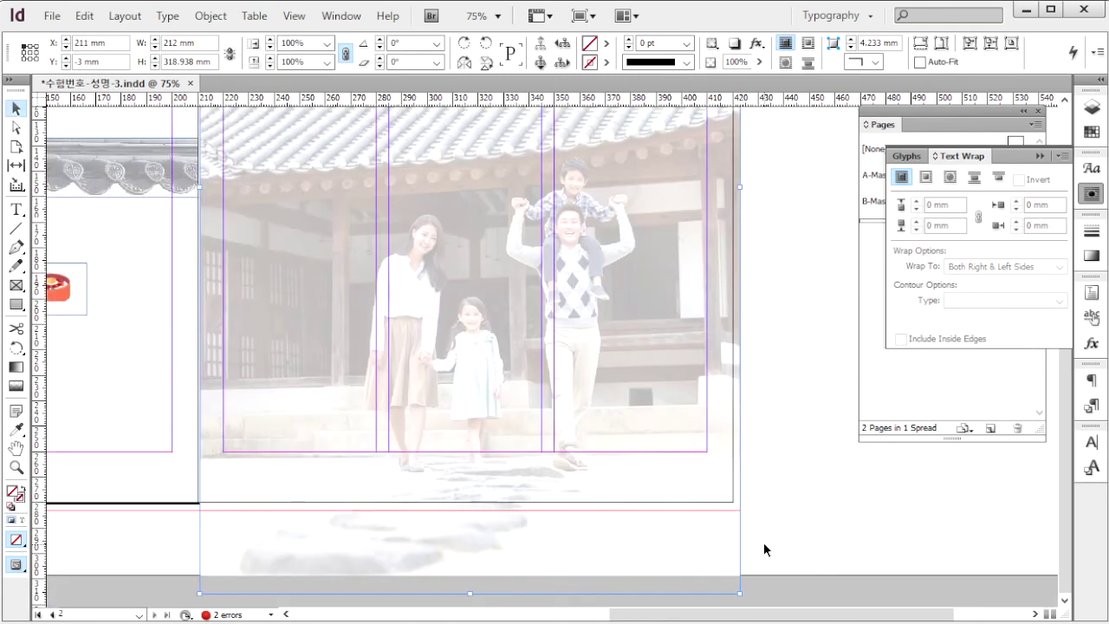
{"action": "left_click_drag", "start_coordinate": [471, 592], "coordinate": [486, 517]}
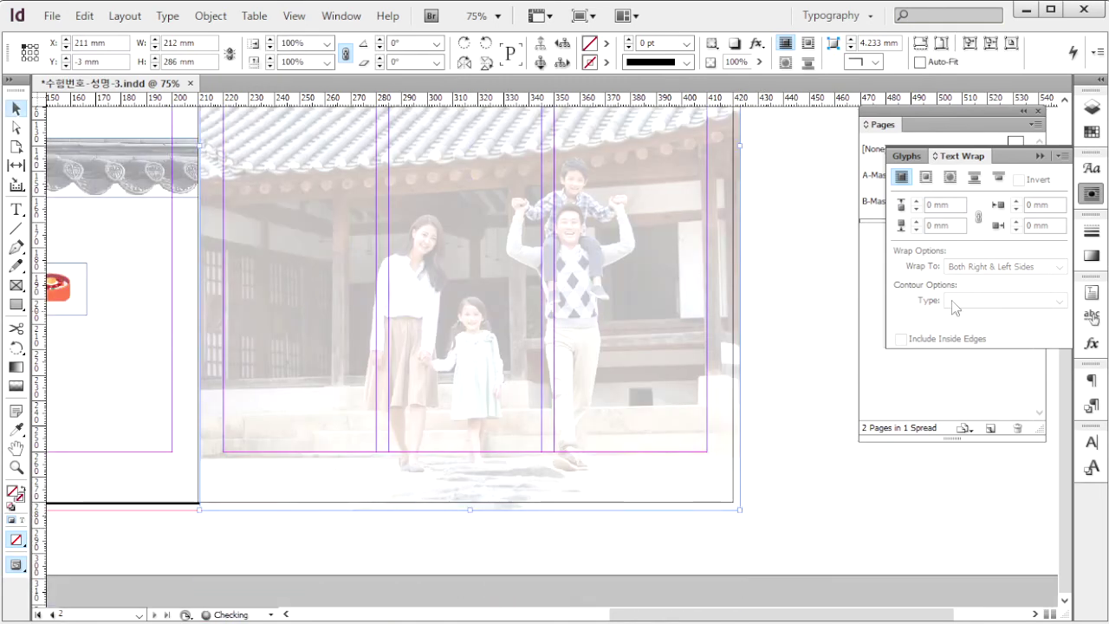
Override all master page items on the spread and send the family photo on page 2 to the back
{"action": "right_click", "coordinate": [651, 218]}
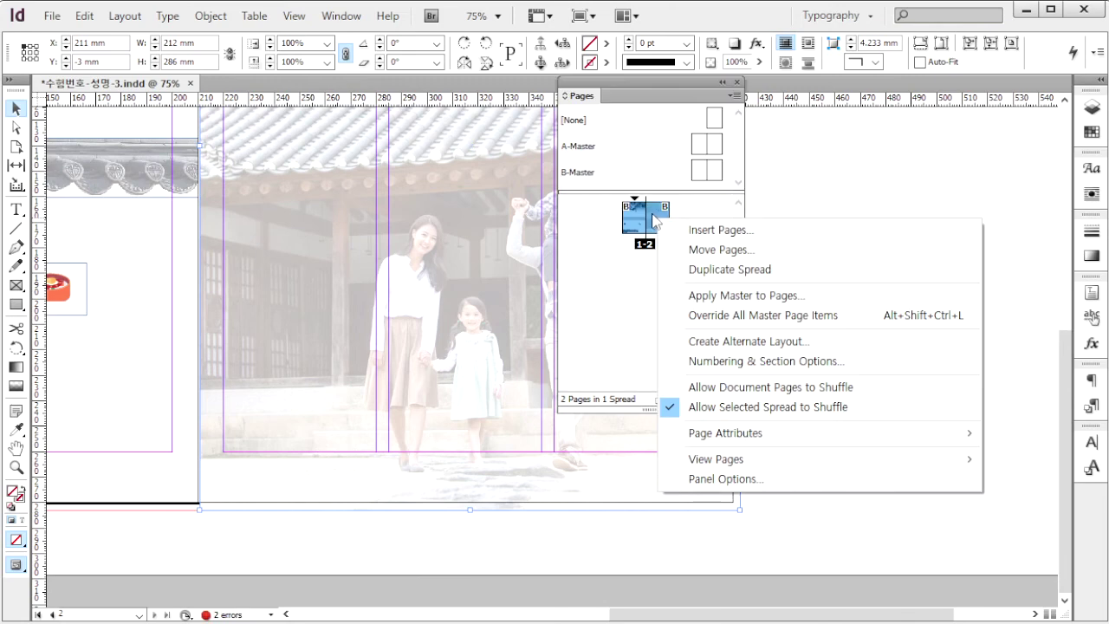
{"action": "left_click", "coordinate": [754, 315]}
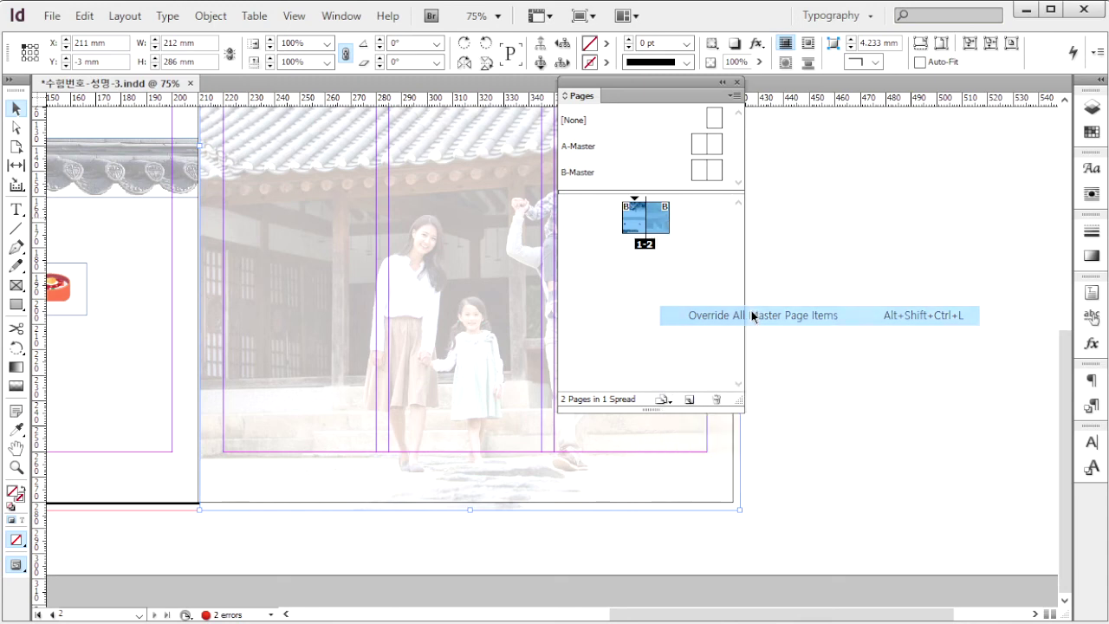
{"action": "left_click", "coordinate": [204, 16]}
{"action": "mouse_move", "coordinate": [255, 76]}
{"action": "left_click", "coordinate": [524, 139]}
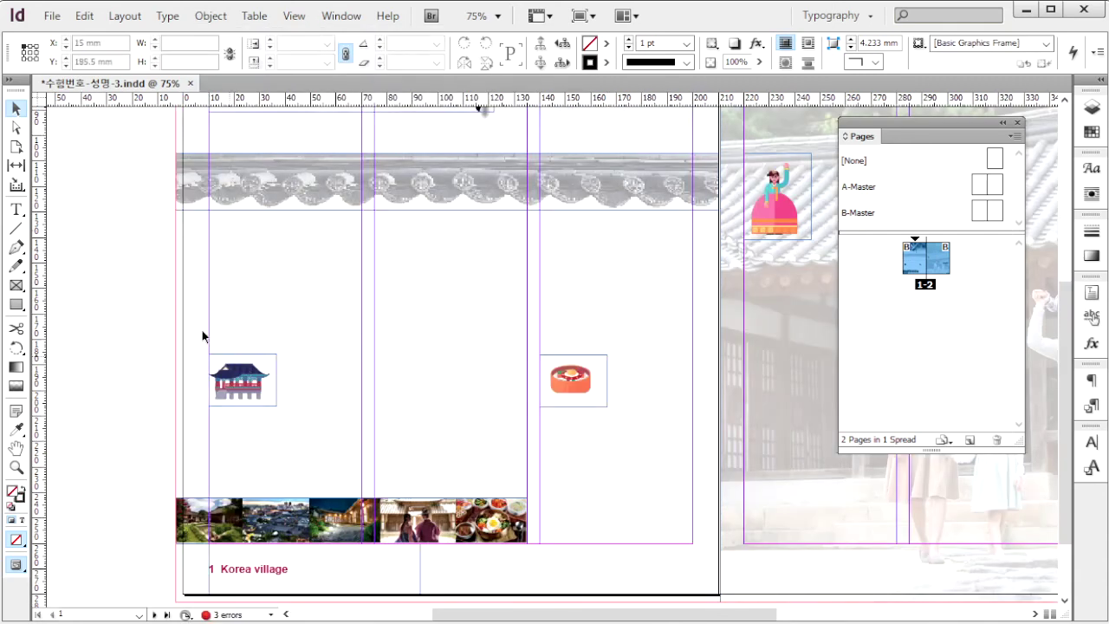
Draw a 190 × 10 mm rectangle below page 1's roof-tile band, filled with C 0, M 10, Y 40, K 0
{"action": "left_click", "coordinate": [16, 304]}
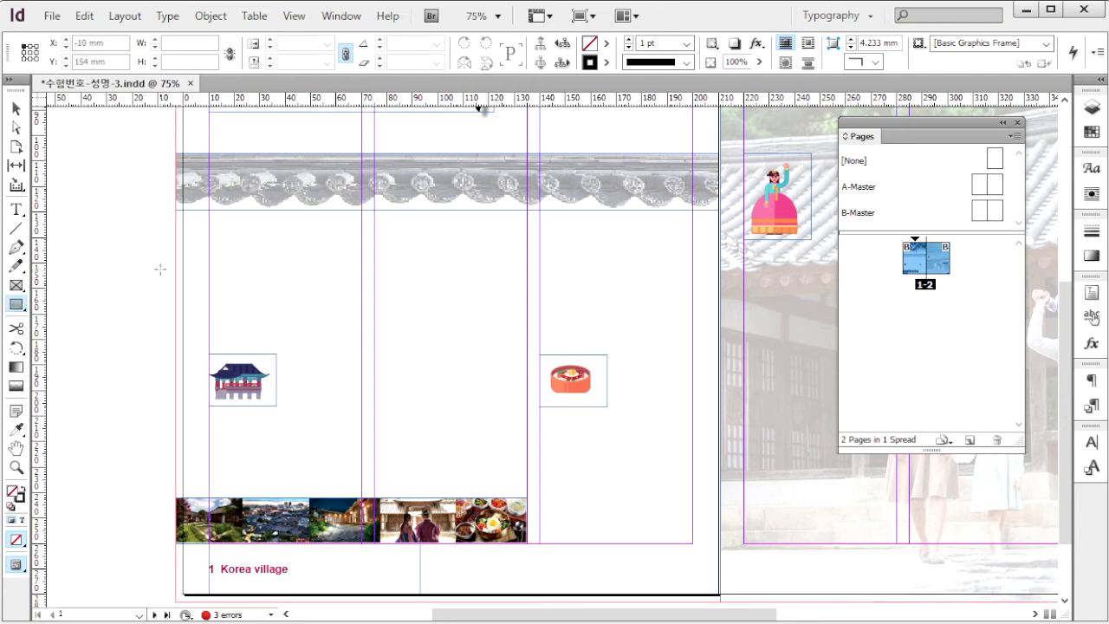
{"action": "left_click", "coordinate": [99, 258]}
{"action": "type", "text": "190"}
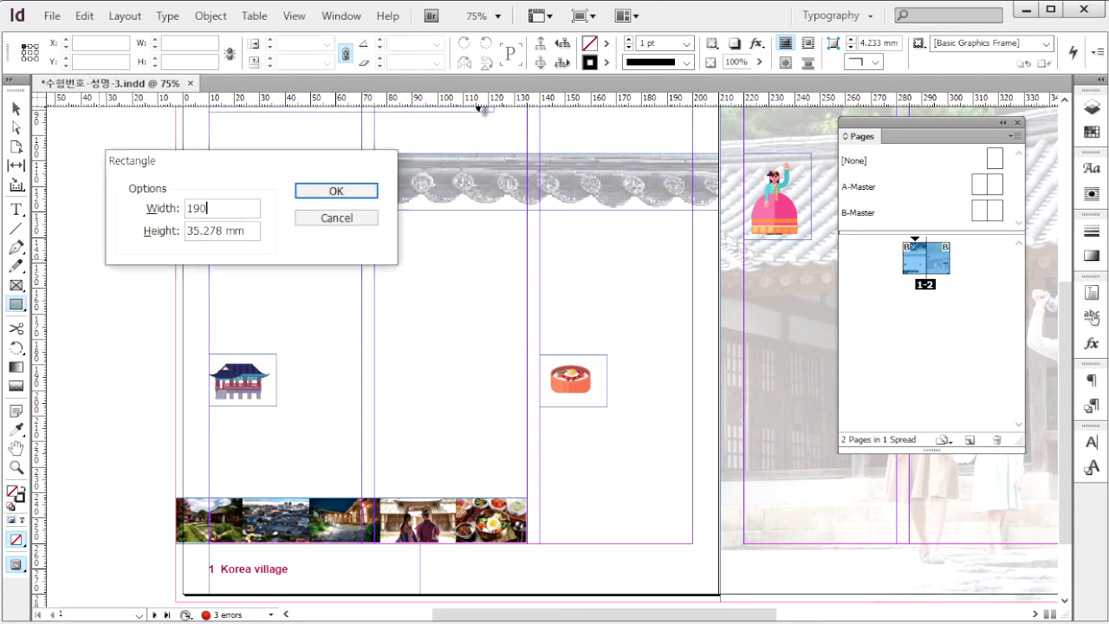
{"action": "key", "text": "Tab"}
{"action": "type", "text": "10"}
{"action": "key", "text": "Return"}
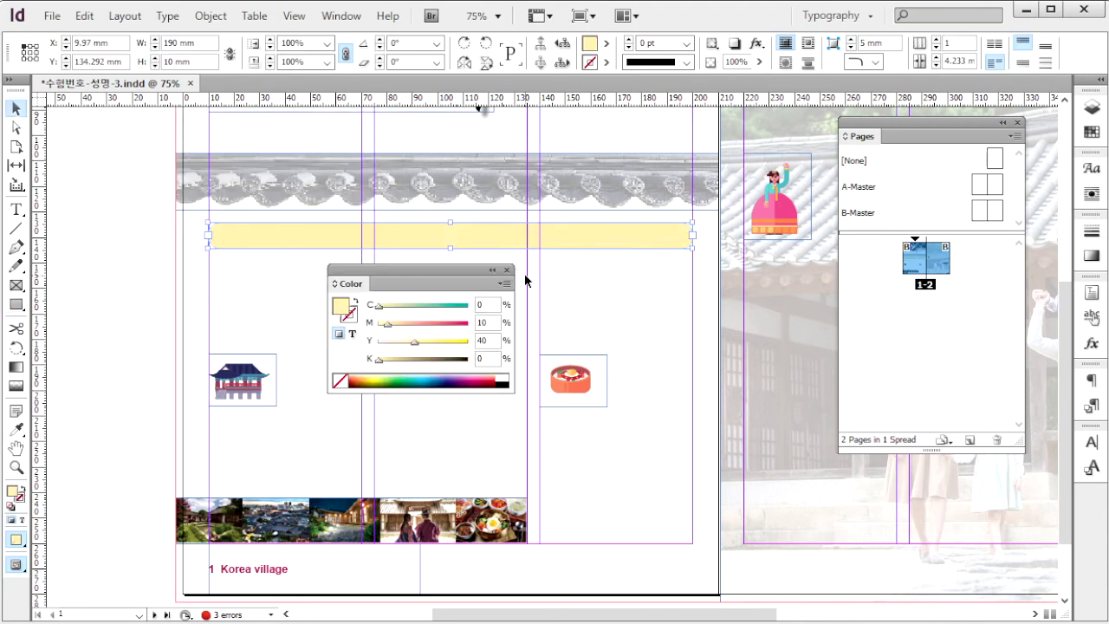
Give the yellow title bar rounded corners of 5 mm on all four sides
{"action": "left_click", "coordinate": [211, 15]}
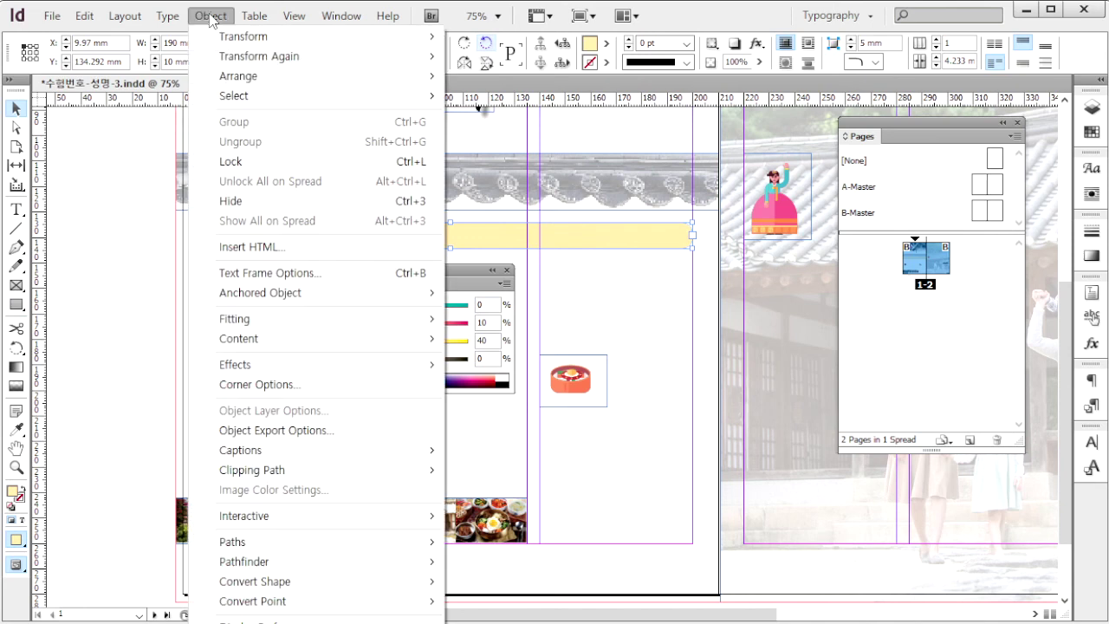
{"action": "left_click", "coordinate": [416, 383]}
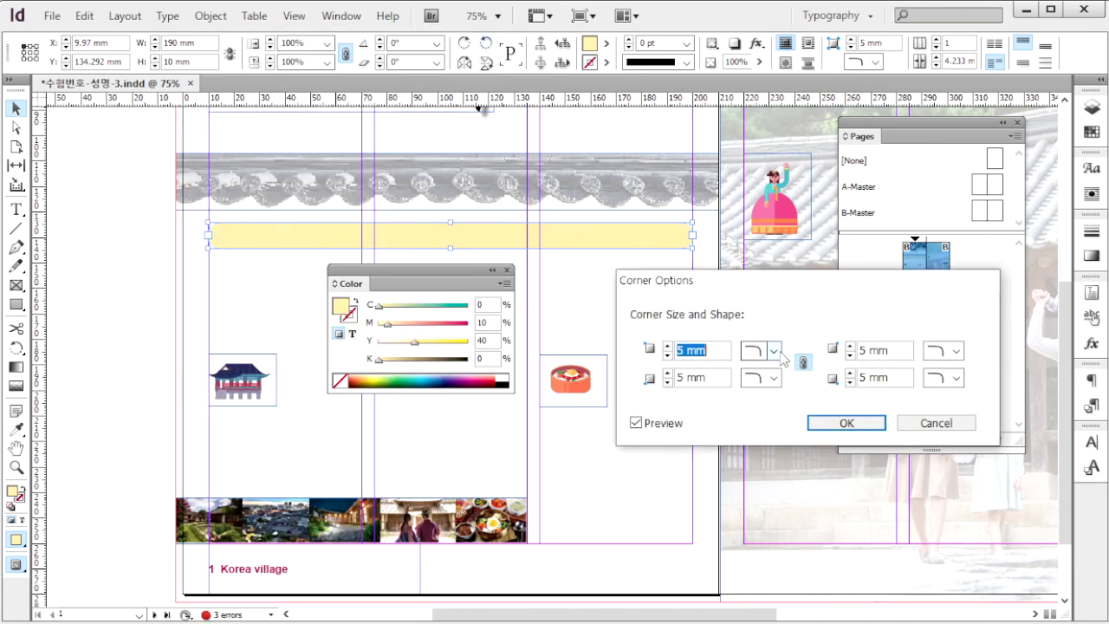
{"action": "left_click", "coordinate": [773, 350]}
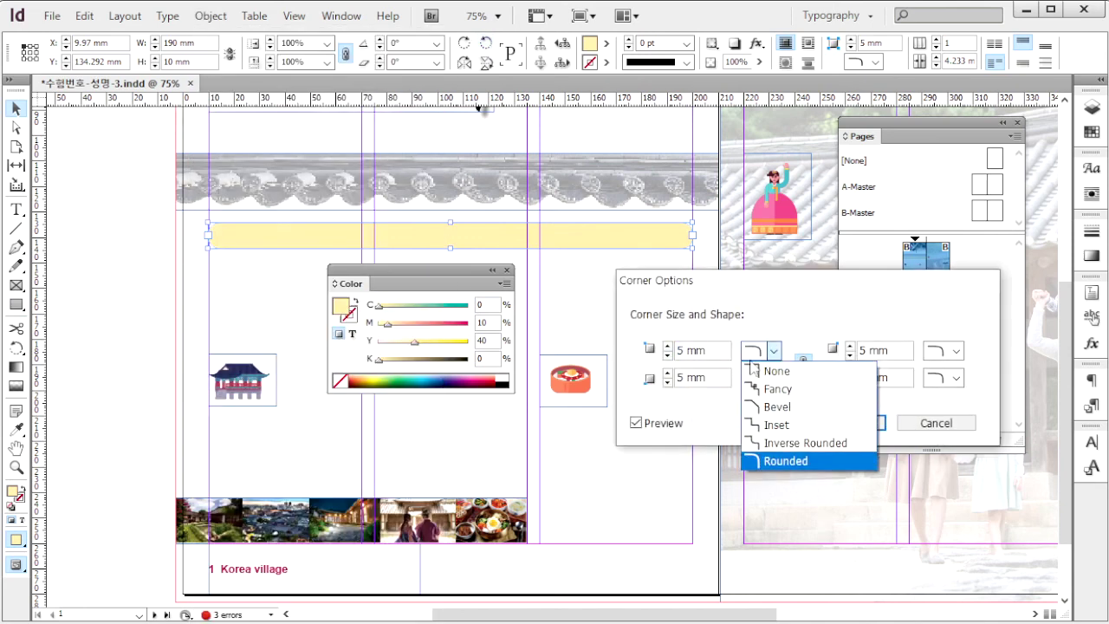
{"action": "left_click", "coordinate": [784, 460]}
{"action": "left_click", "coordinate": [846, 423]}
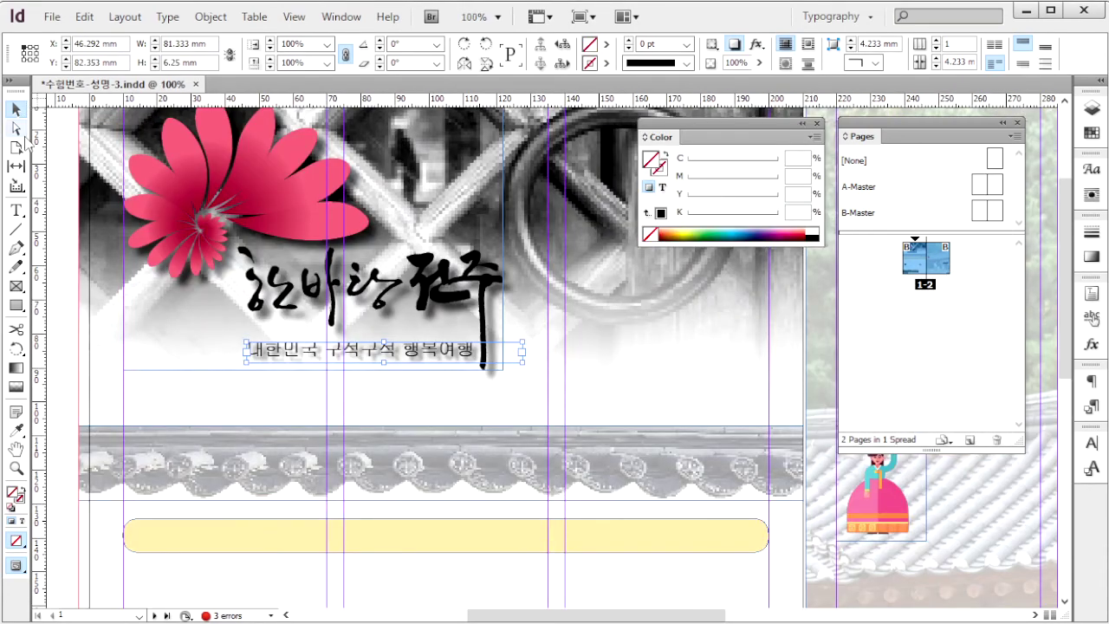
Inspect the character formatting of the subtitle below the calligraphy title on page 1
{"action": "left_click", "coordinate": [15, 210]}
{"action": "left_click", "coordinate": [478, 349]}
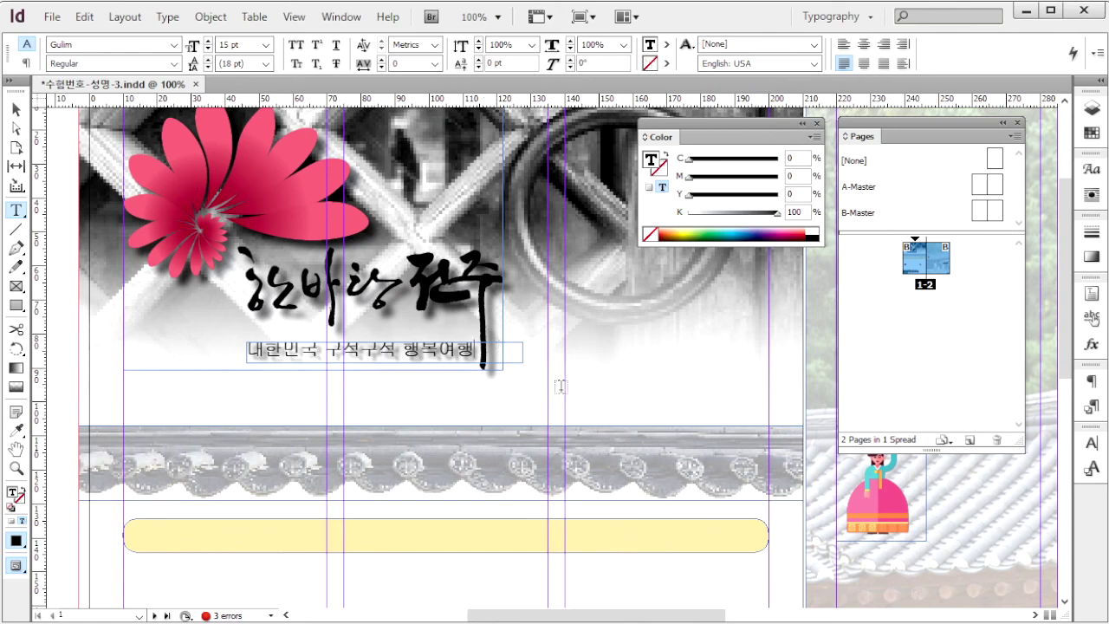
{"action": "left_click", "coordinate": [16, 110]}
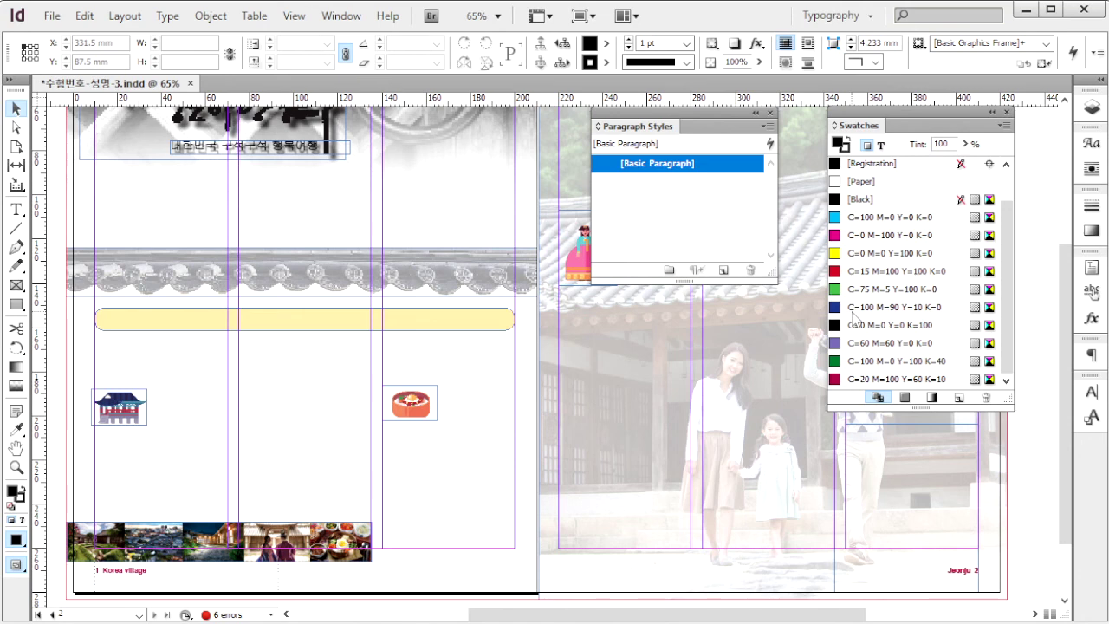
Create a 본문 paragraph style with Gulim Regular 9 pt, 16 pt leading, -30 tracking and black character color
{"action": "left_click", "coordinate": [766, 126]}
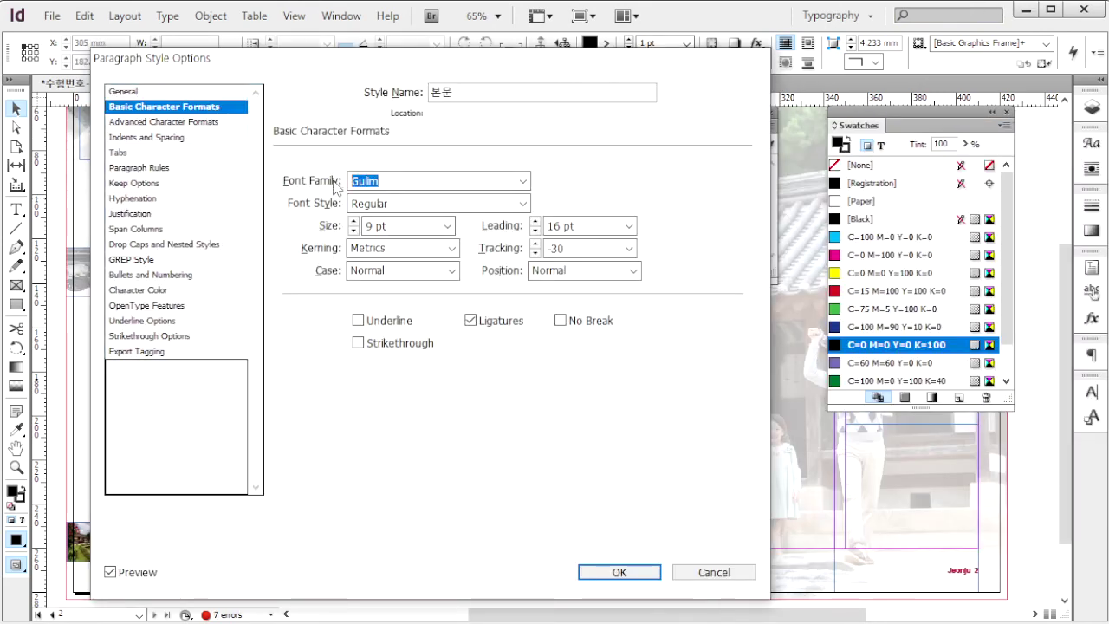
{"action": "left_click", "coordinate": [370, 225]}
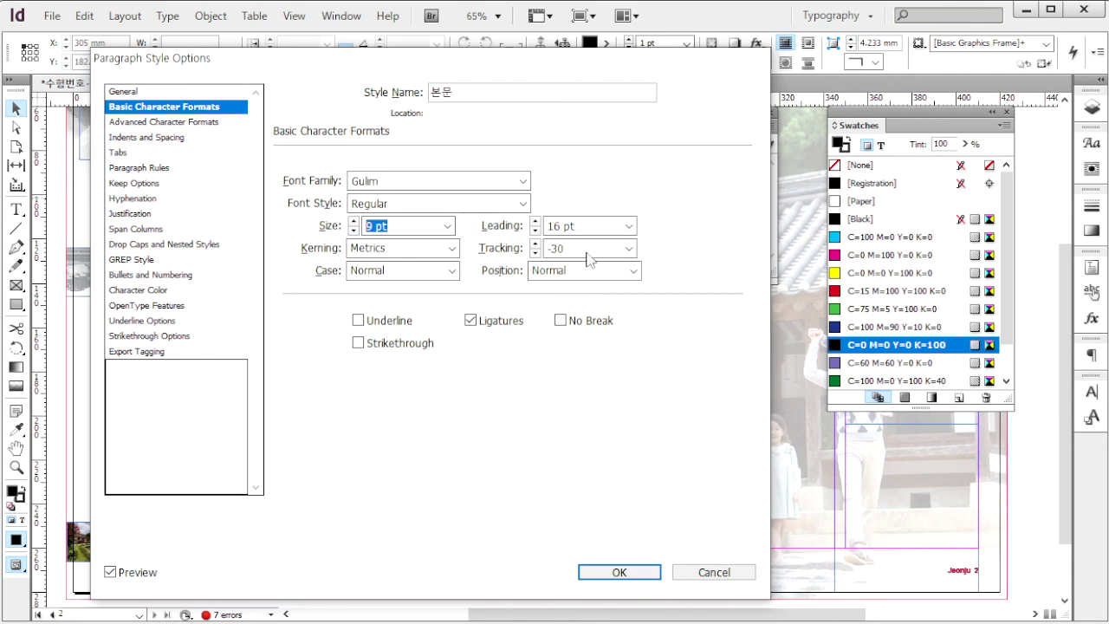
{"action": "left_click", "coordinate": [142, 290]}
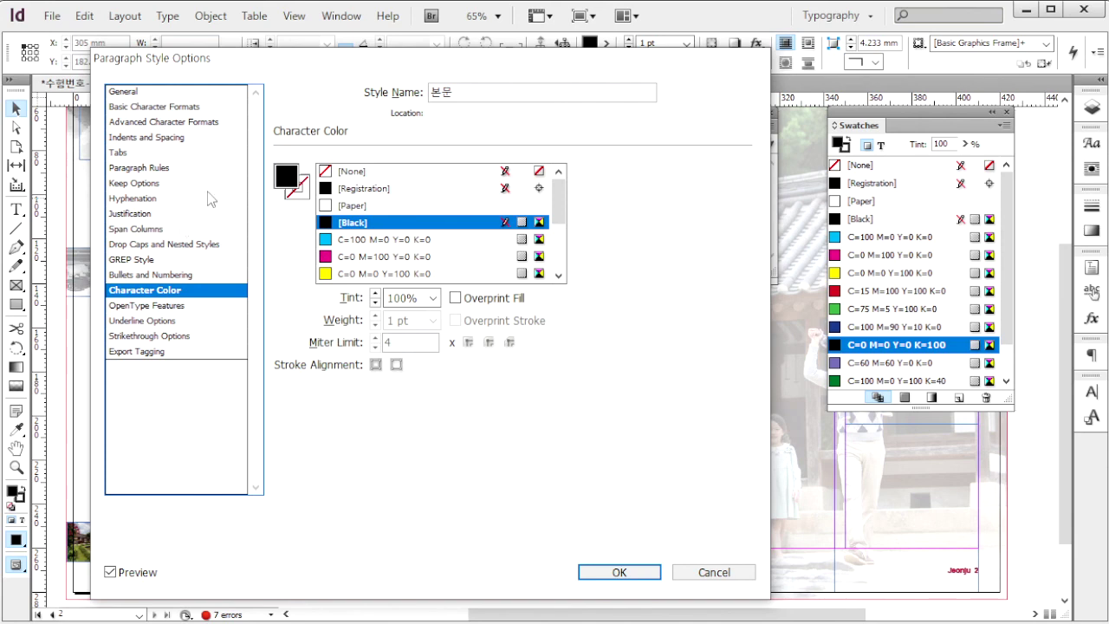
{"action": "left_click_drag", "start_coordinate": [558, 201], "coordinate": [559, 246]}
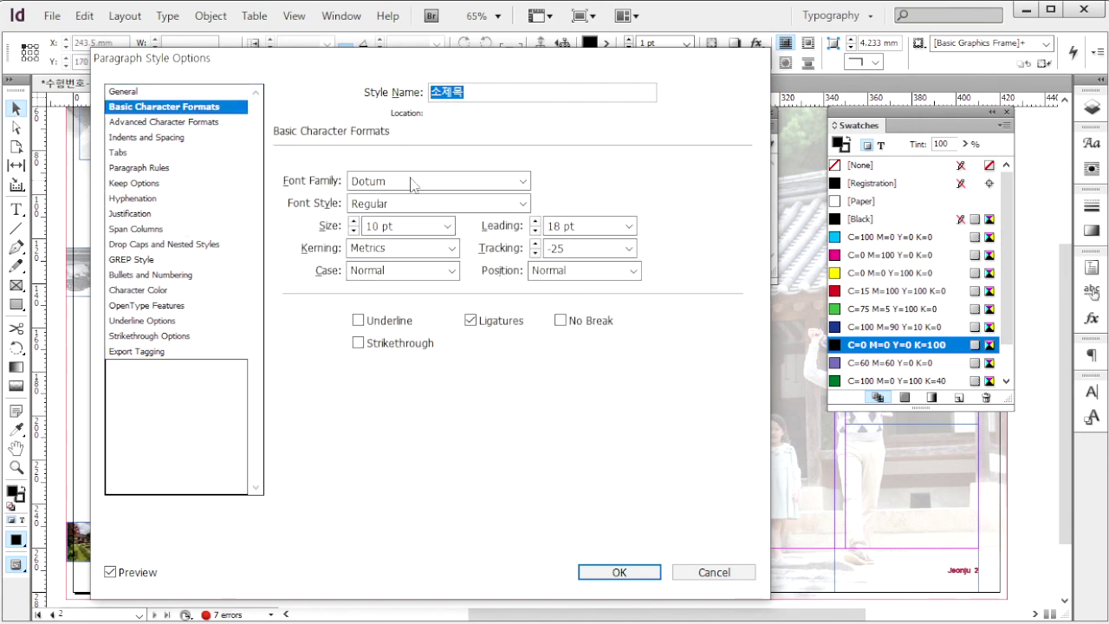
Define the 소제목 paragraph style with Dotum 10 pt, 18 pt leading, -25 tracking and a two-line, one-character drop cap
{"action": "left_click", "coordinate": [318, 184]}
{"action": "left_click", "coordinate": [417, 225]}
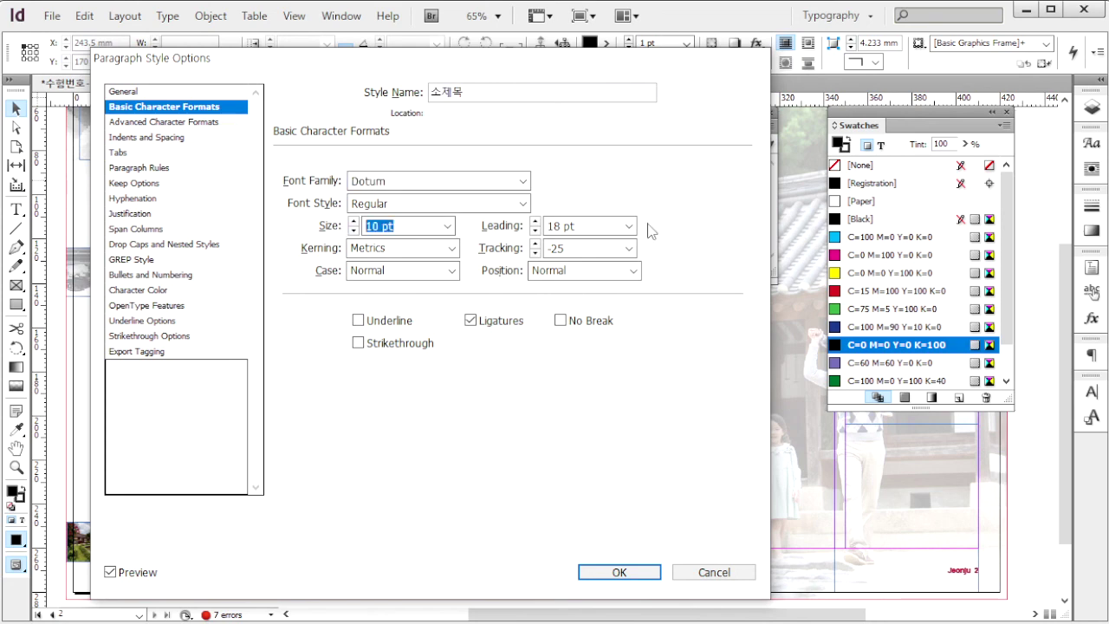
{"action": "left_click", "coordinate": [592, 227]}
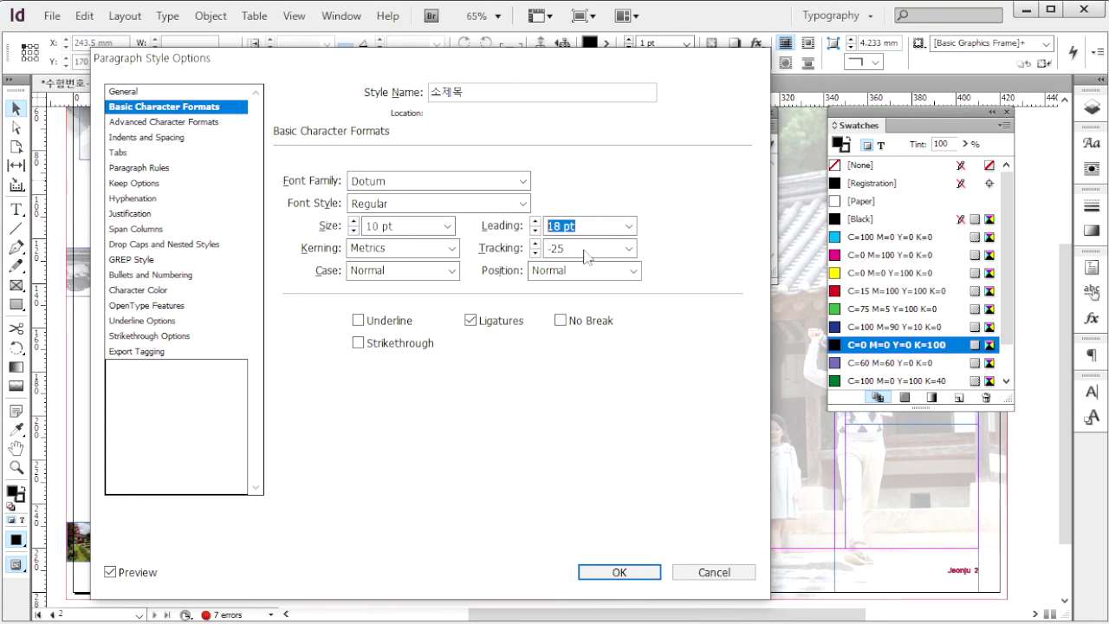
{"action": "left_click", "coordinate": [502, 251]}
{"action": "left_click", "coordinate": [173, 244]}
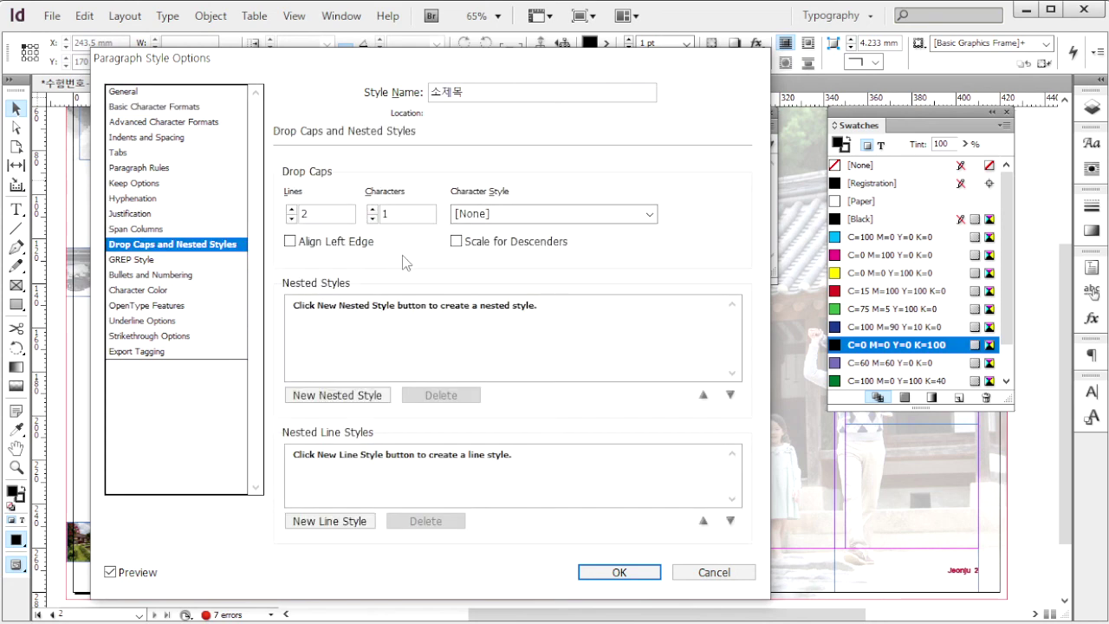
{"action": "double_click", "coordinate": [326, 216]}
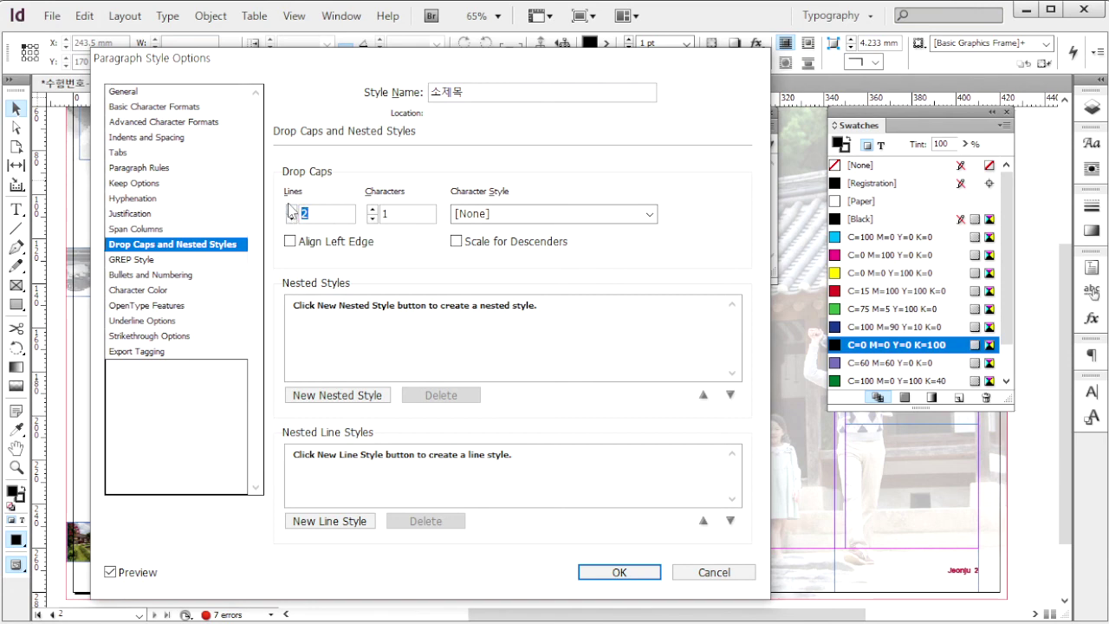
{"action": "key", "text": "ctrl+Down"}
{"action": "key", "text": "ctrl+Down"}
{"action": "key", "text": "ctrl+Down"}
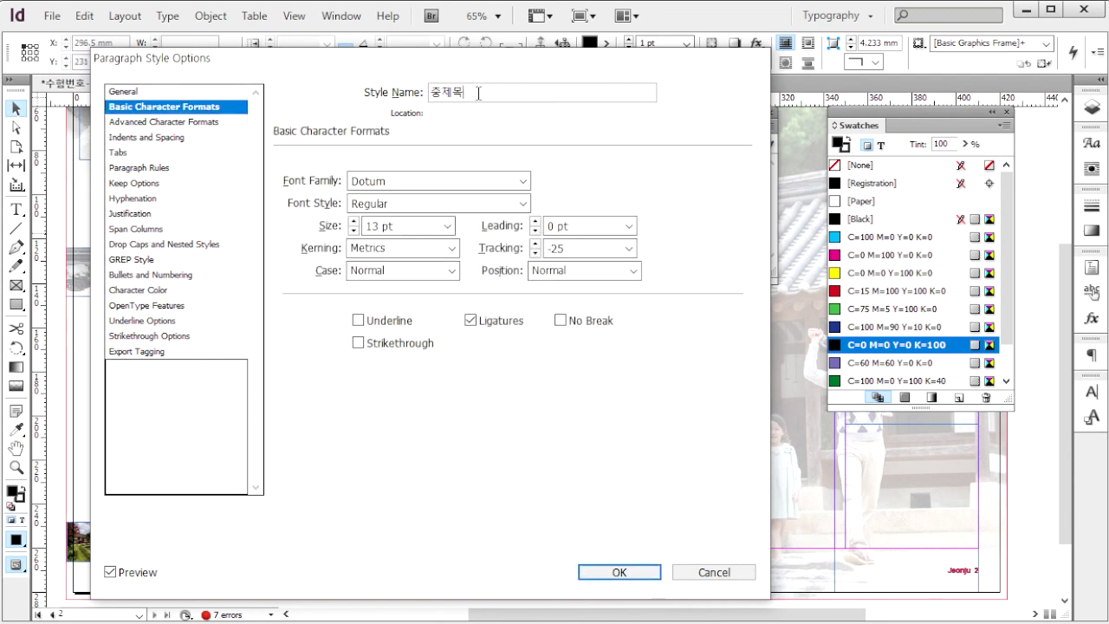
Define the 중제목 paragraph style with Dotum Regular 13 pt, -25 tracking and its own character color
{"action": "key", "text": "Tab"}
{"action": "key", "text": "Tab"}
{"action": "key", "text": "Tab"}
{"action": "left_click_drag", "start_coordinate": [579, 252], "coordinate": [527, 253]}
{"action": "left_click", "coordinate": [139, 290]}
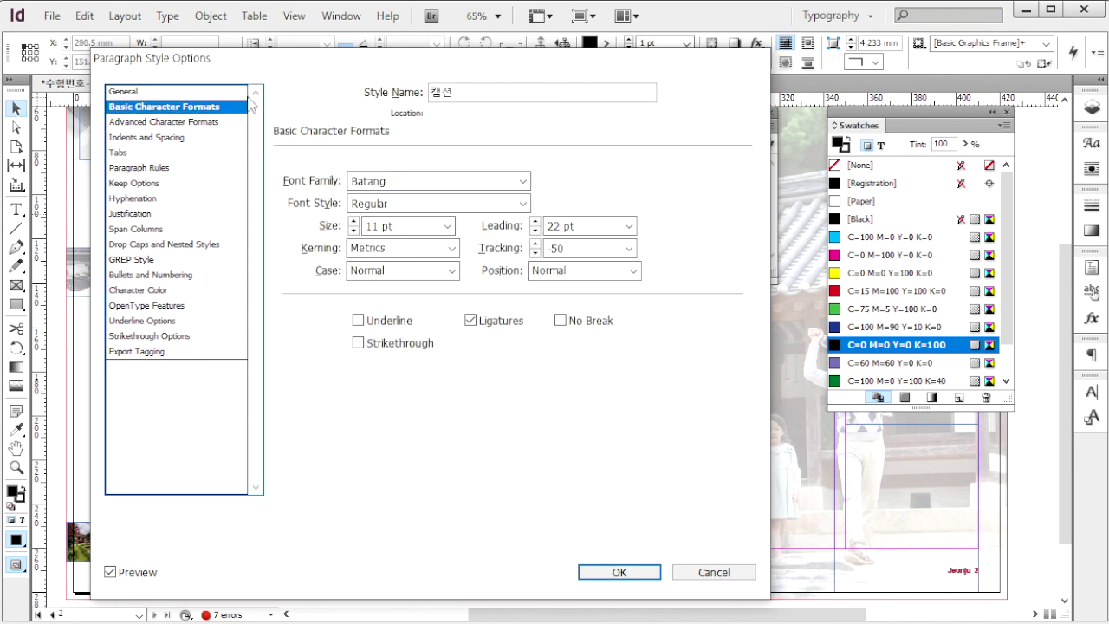
Define the 캡션 paragraph style with Batang 11 pt, 22 pt leading, -50 tracking and a crimson character color
{"action": "left_click_drag", "start_coordinate": [424, 184], "coordinate": [351, 200]}
{"action": "left_click_drag", "start_coordinate": [396, 227], "coordinate": [349, 236]}
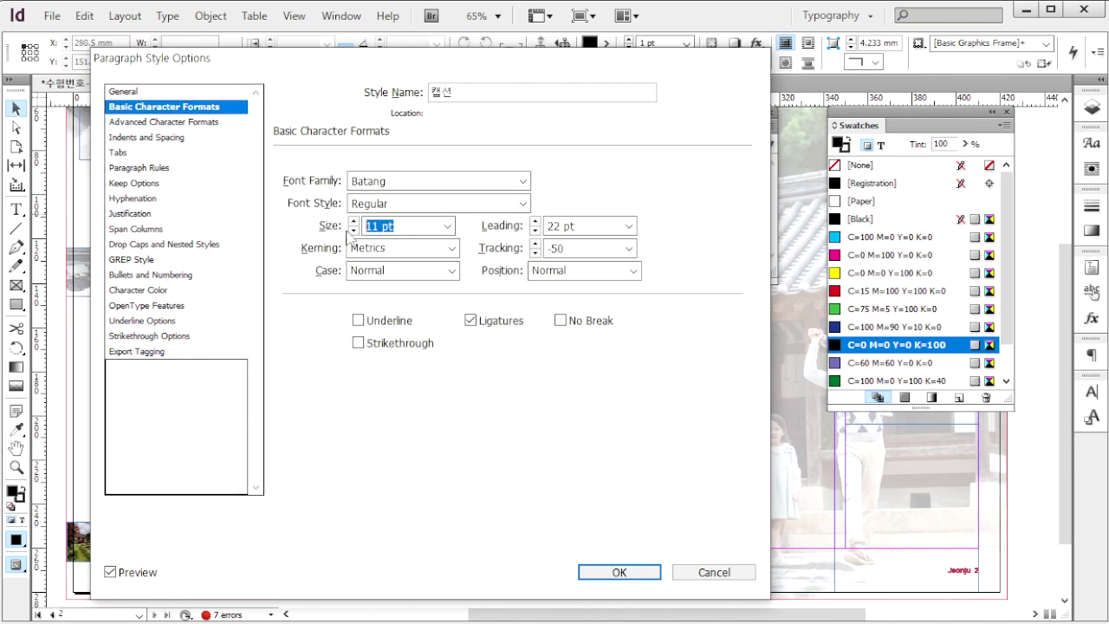
{"action": "key", "text": "Tab"}
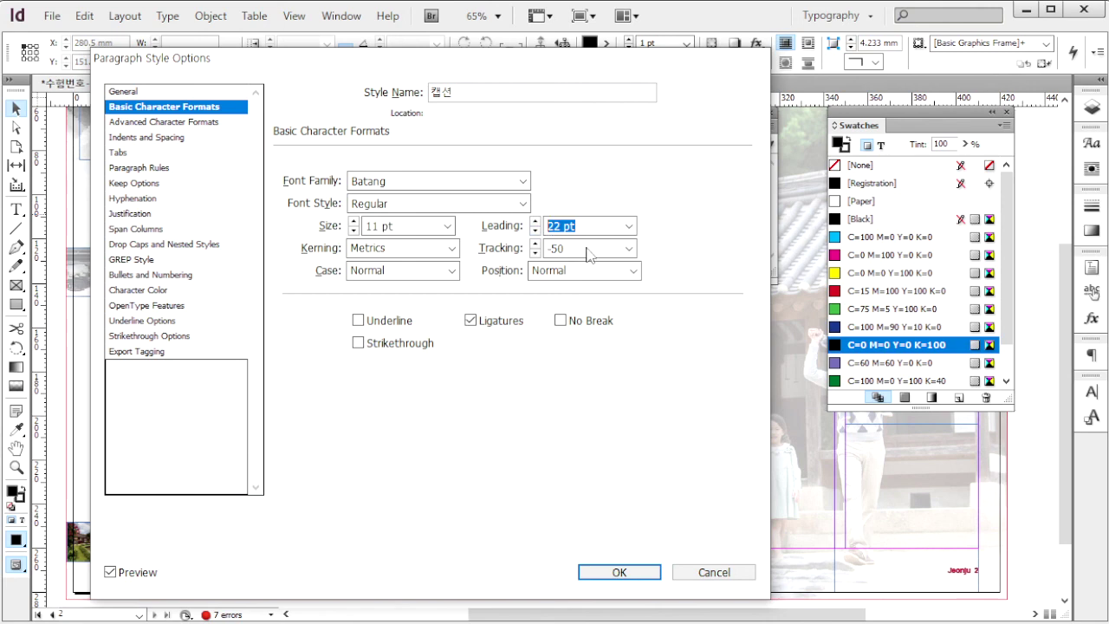
{"action": "key", "text": "Tab"}
{"action": "key", "text": "Tab"}
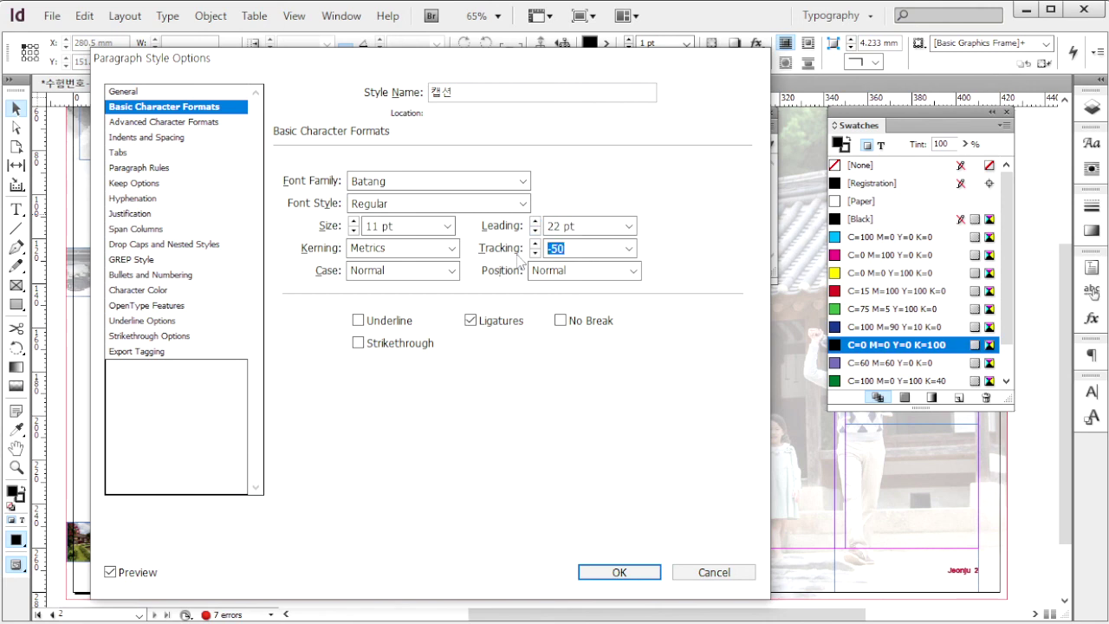
{"action": "left_click", "coordinate": [165, 289]}
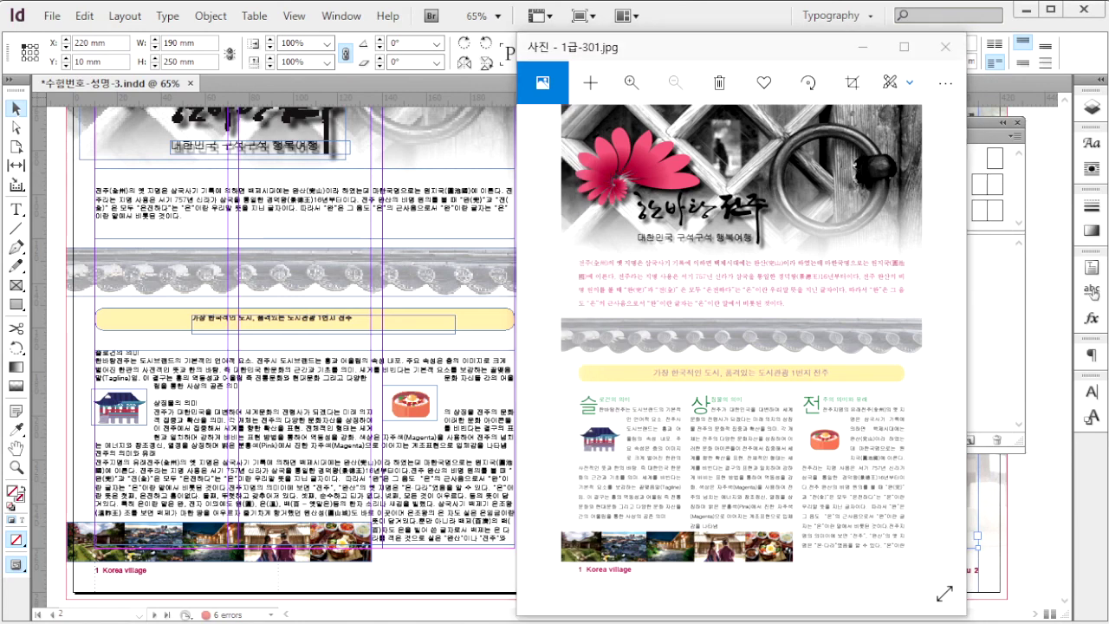
Open 1급-20.txt from the GTQ Image folder, look over its opening paragraph and return to the layout
{"action": "key", "text": "alt+Tab"}
{"action": "left_click", "coordinate": [216, 544]}
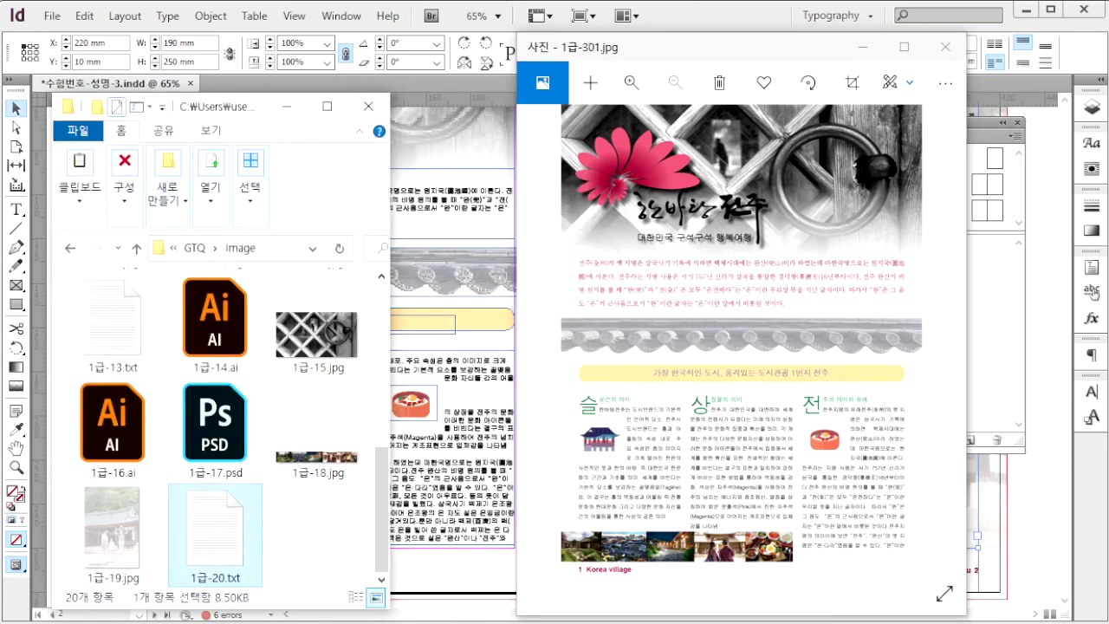
{"action": "key", "text": "Return"}
{"action": "left_click", "coordinate": [404, 110]}
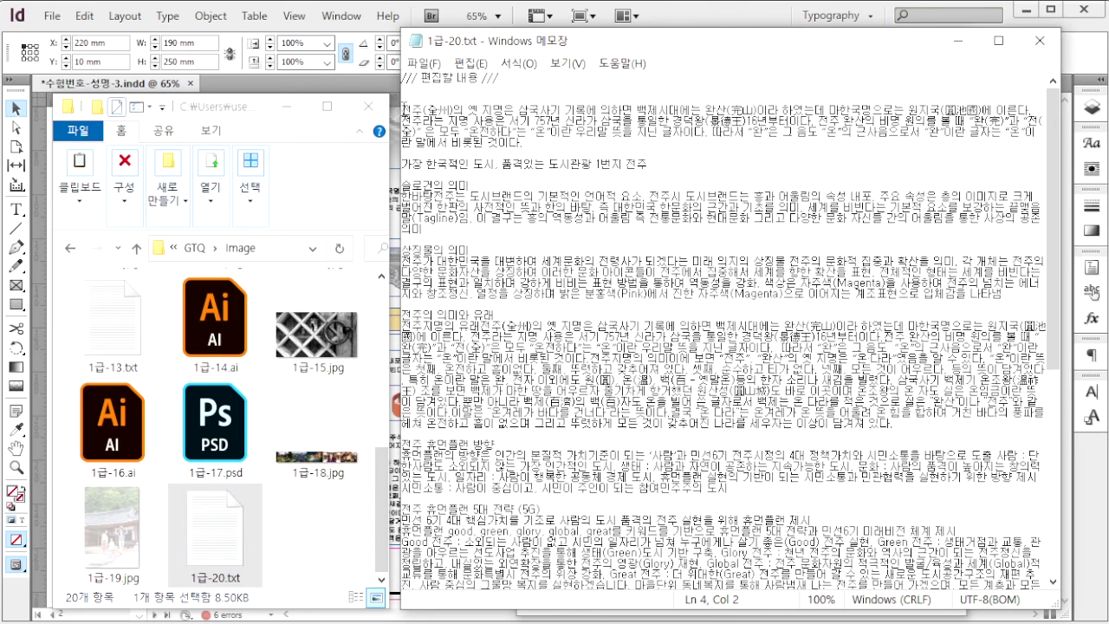
{"action": "left_click_drag", "start_coordinate": [404, 110], "coordinate": [523, 143]}
{"action": "left_click", "coordinate": [630, 24]}
{"action": "left_click", "coordinate": [281, 211]}
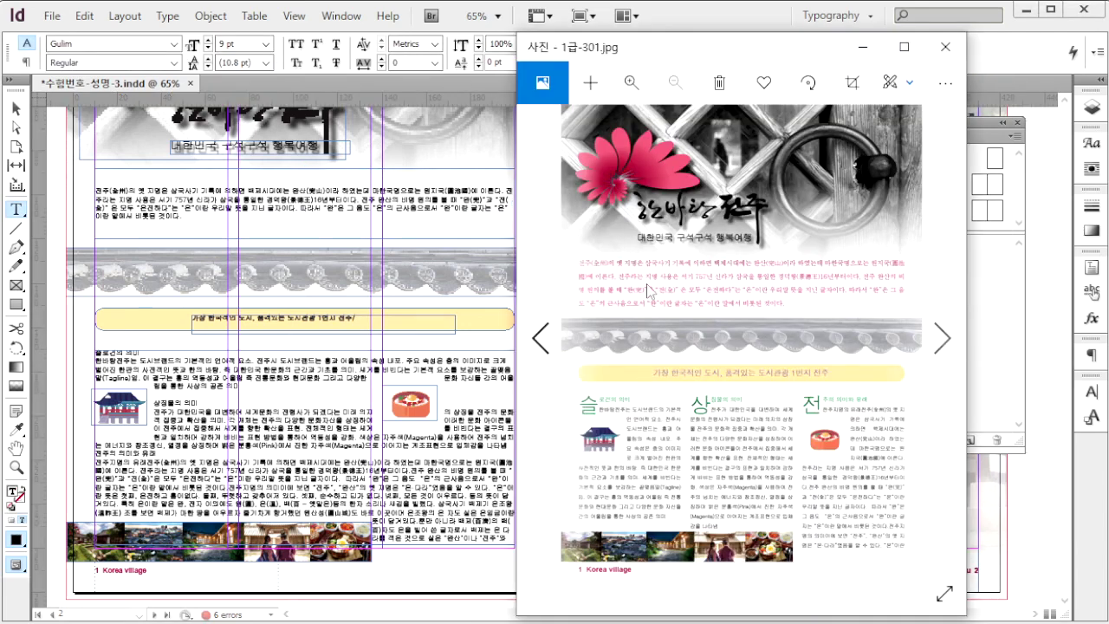
Apply the 캡션 style to page 1's introductory paragraph and the 중제목 style to the text in the yellow title bar
{"action": "left_click_drag", "start_coordinate": [183, 216], "coordinate": [83, 184]}
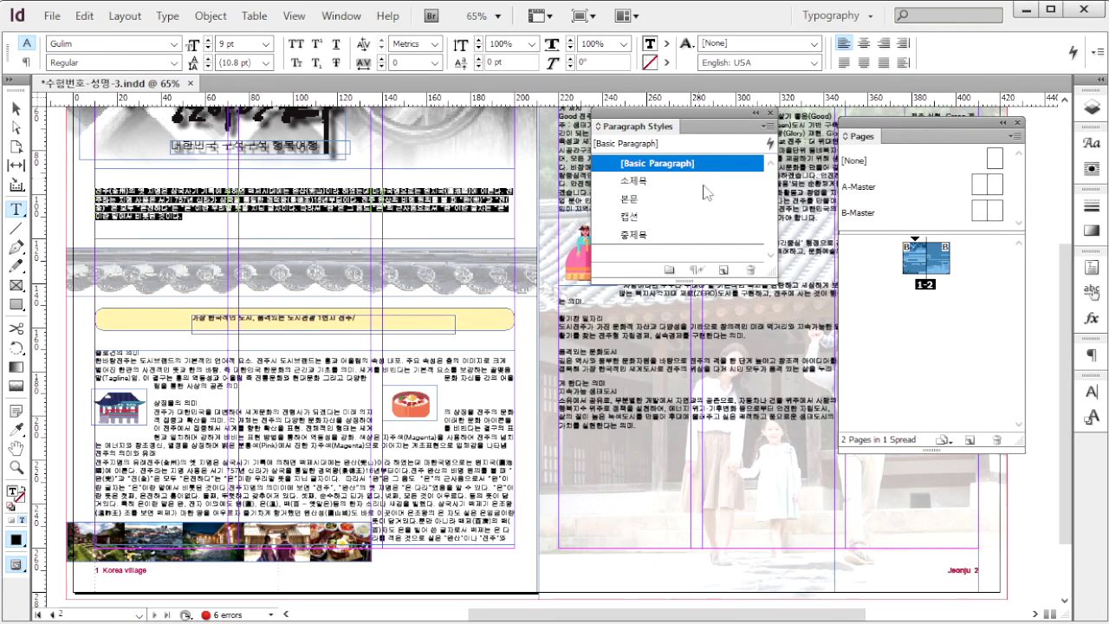
{"action": "left_click", "coordinate": [652, 216]}
{"action": "left_click", "coordinate": [380, 223]}
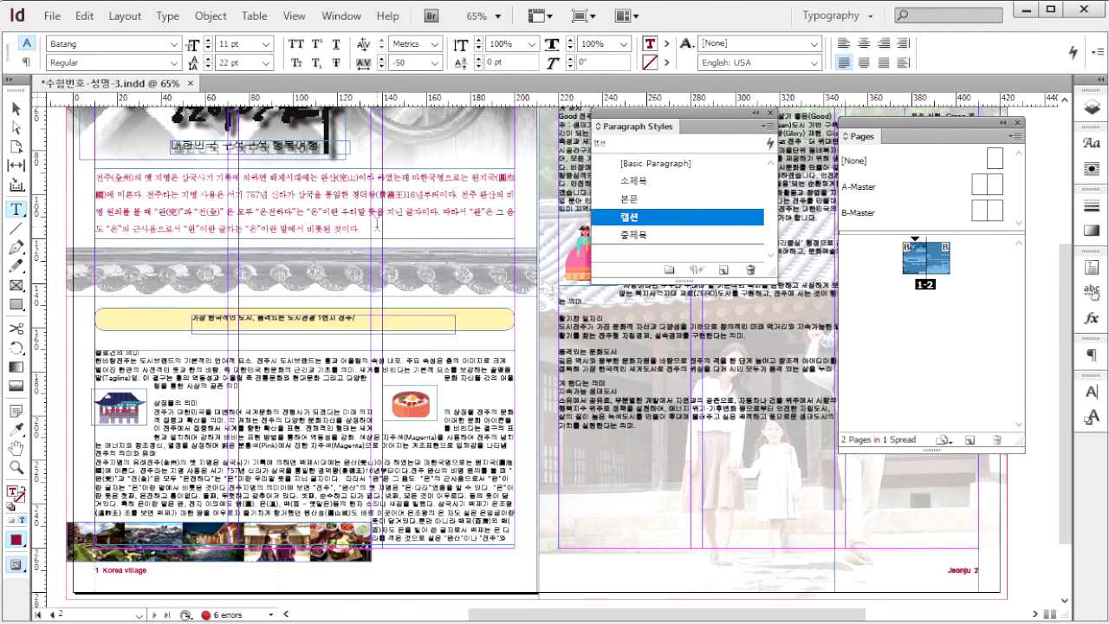
{"action": "triple_click", "coordinate": [343, 318]}
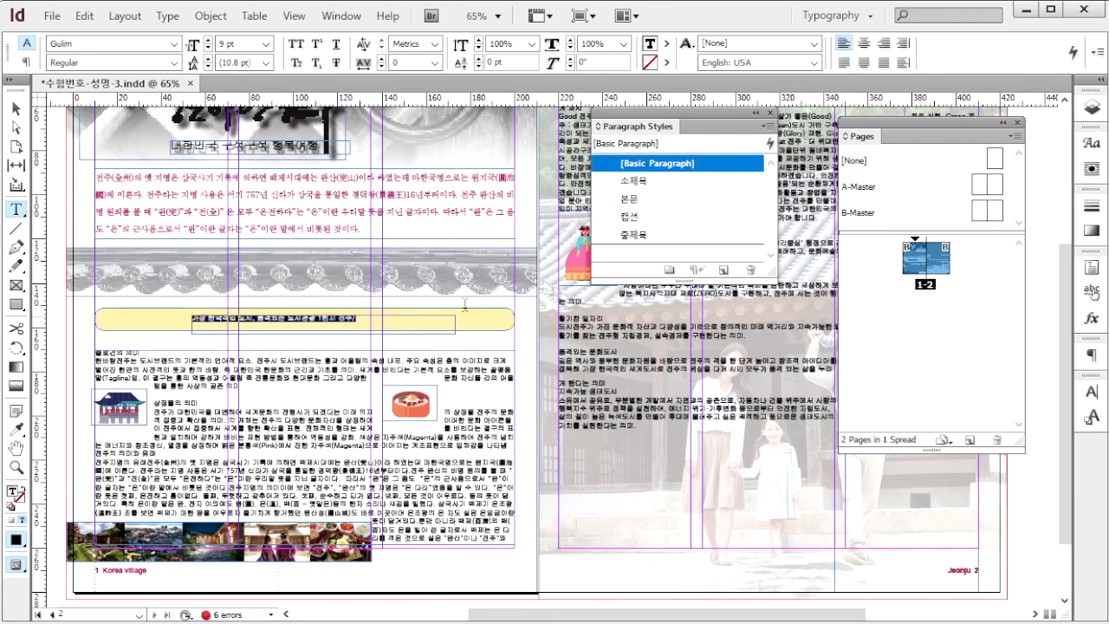
{"action": "left_click", "coordinate": [686, 234]}
{"action": "key", "text": "Escape"}
Apply the 본문 style to page 1's lower text frame and split it into three columns with a 5 mm gutter
{"action": "left_click", "coordinate": [203, 369]}
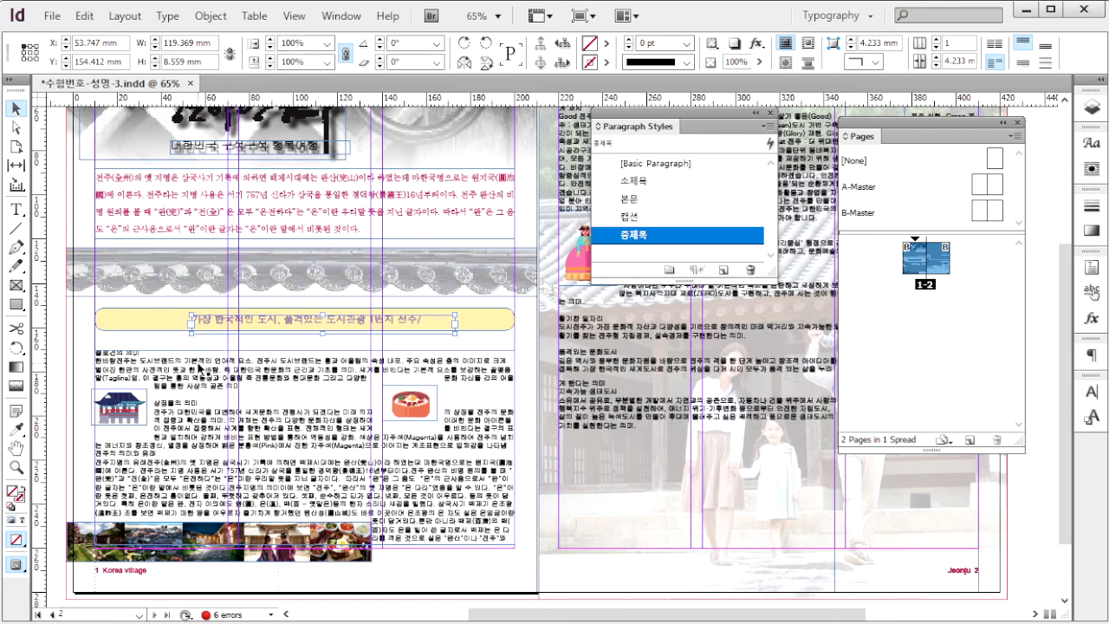
{"action": "left_click", "coordinate": [660, 200]}
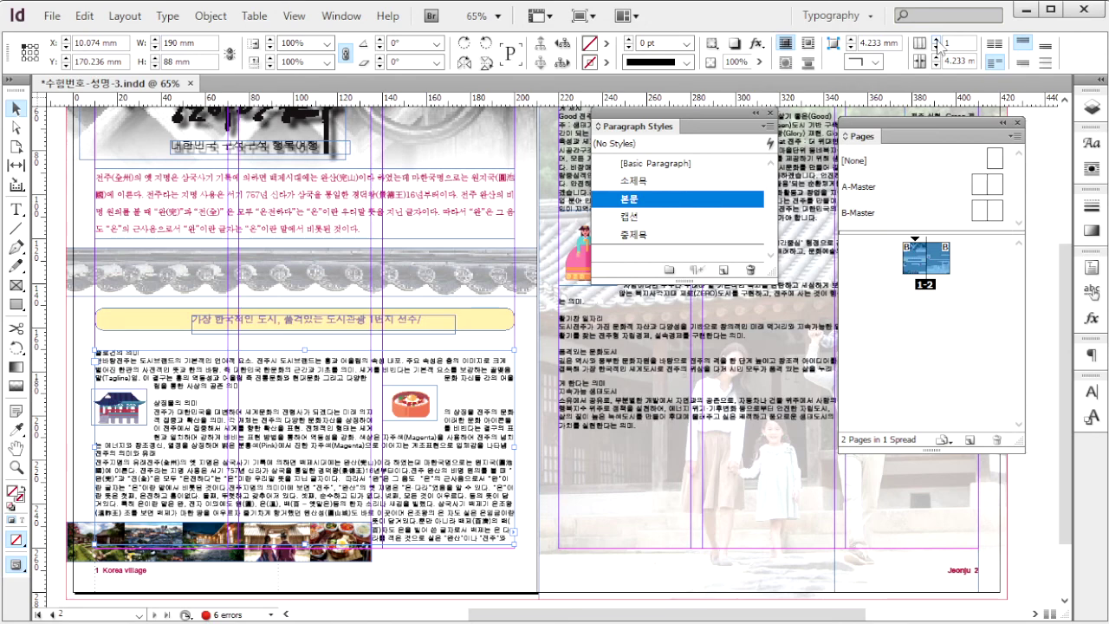
{"action": "left_click", "coordinate": [936, 40]}
{"action": "left_click", "coordinate": [935, 39]}
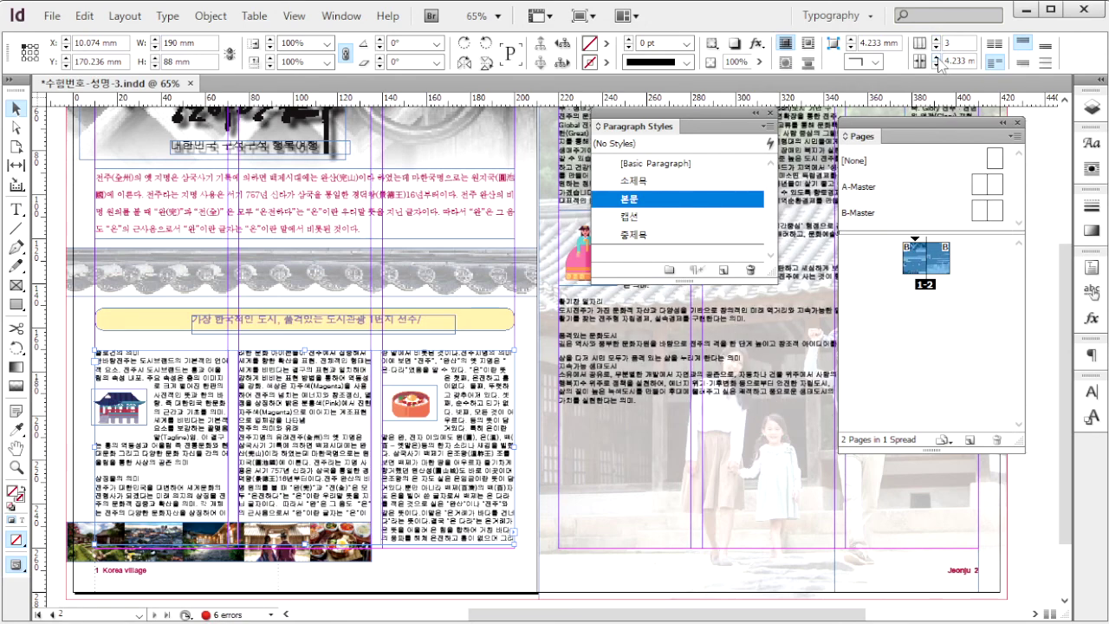
{"action": "left_click", "coordinate": [935, 57]}
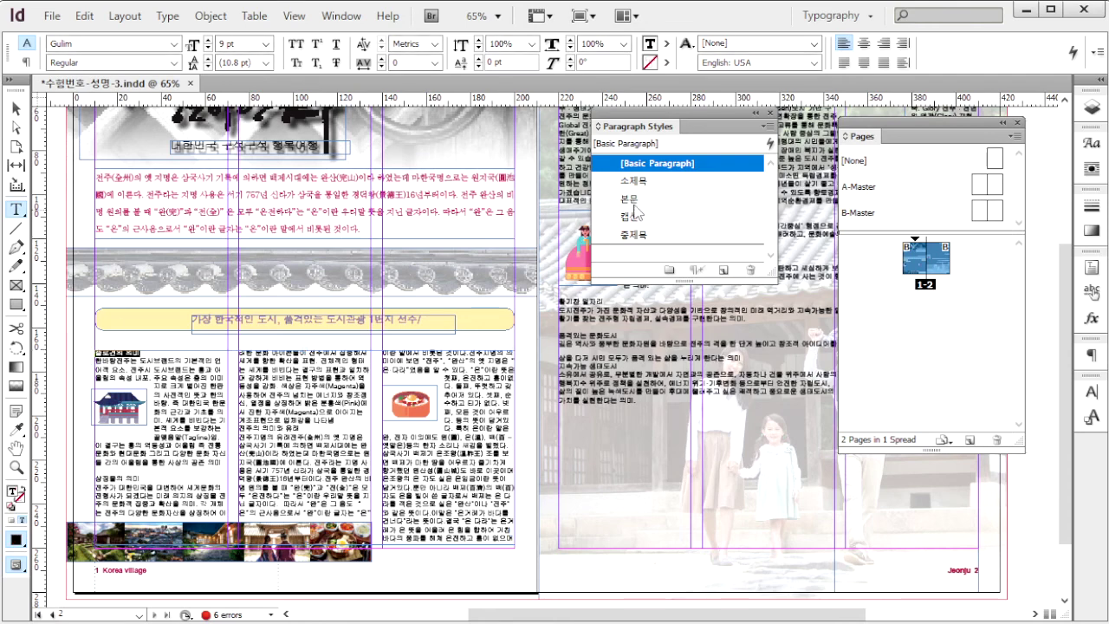
Apply the 소제목 style to the first body heading, 슬로건의 의미, on page 1
{"action": "left_click", "coordinate": [650, 181]}
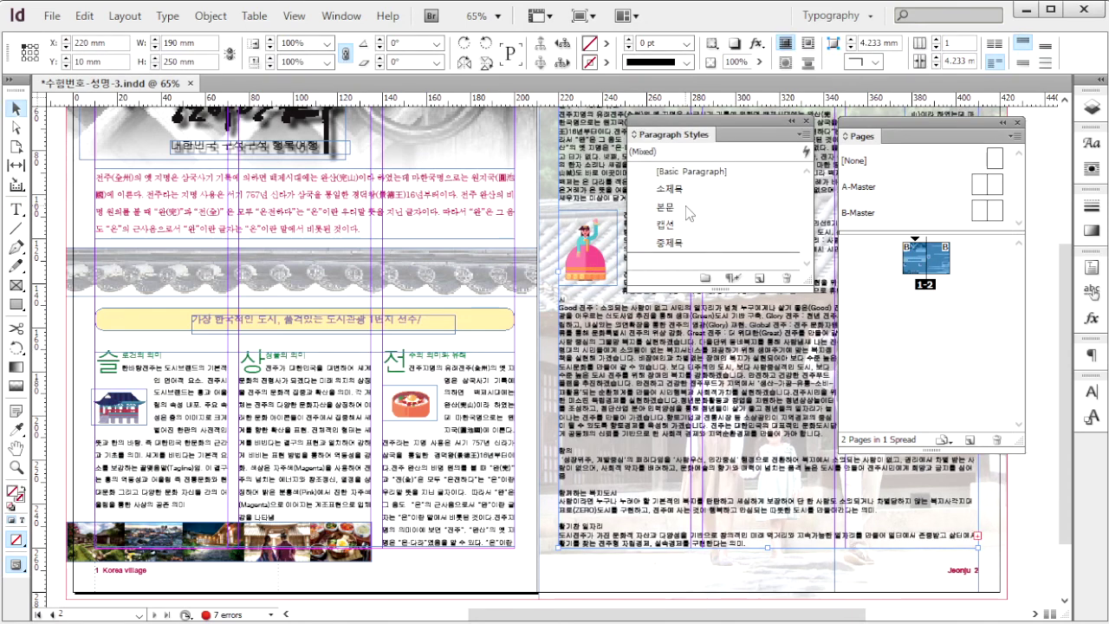
Apply the 본문 style to page 2's text frame and split it into three columns with a 5 mm gutter
{"action": "left_click", "coordinate": [686, 206]}
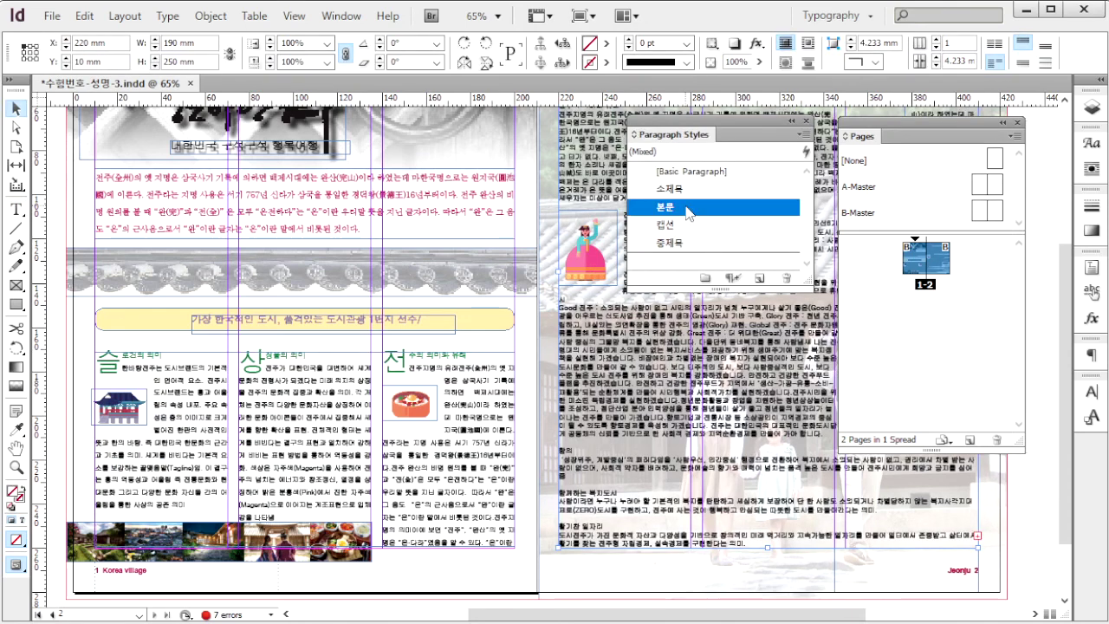
{"action": "left_click", "coordinate": [936, 39]}
{"action": "left_click", "coordinate": [936, 39]}
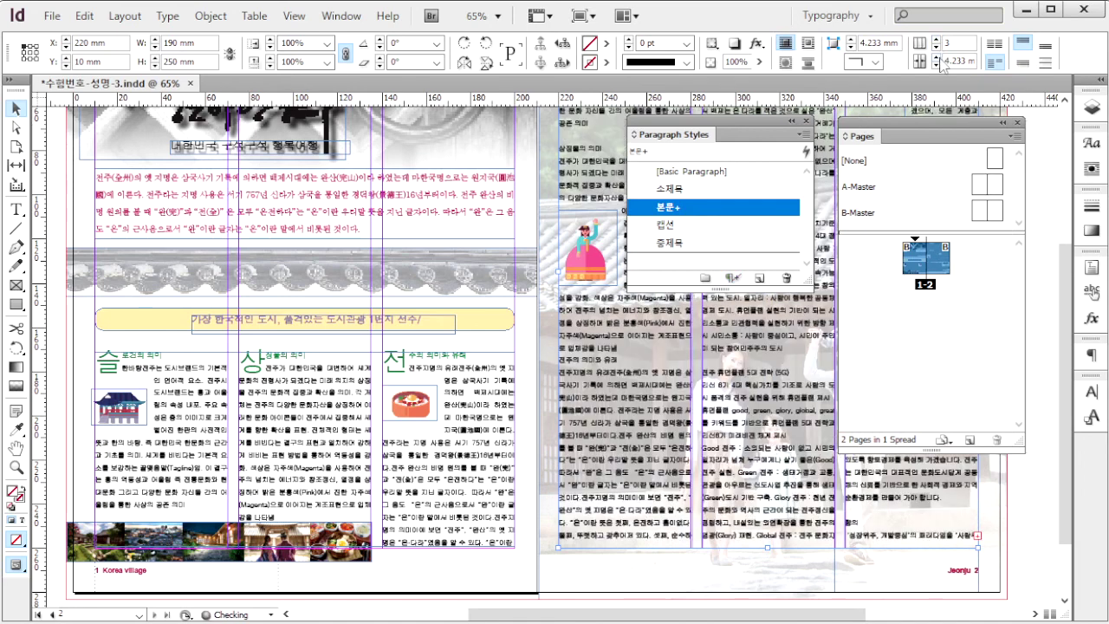
{"action": "left_click", "coordinate": [936, 57]}
Compare the spread with the 1급-301.jpg reference and the image after it, and deselect page 2's text frame
{"action": "key", "text": "alt+Tab"}
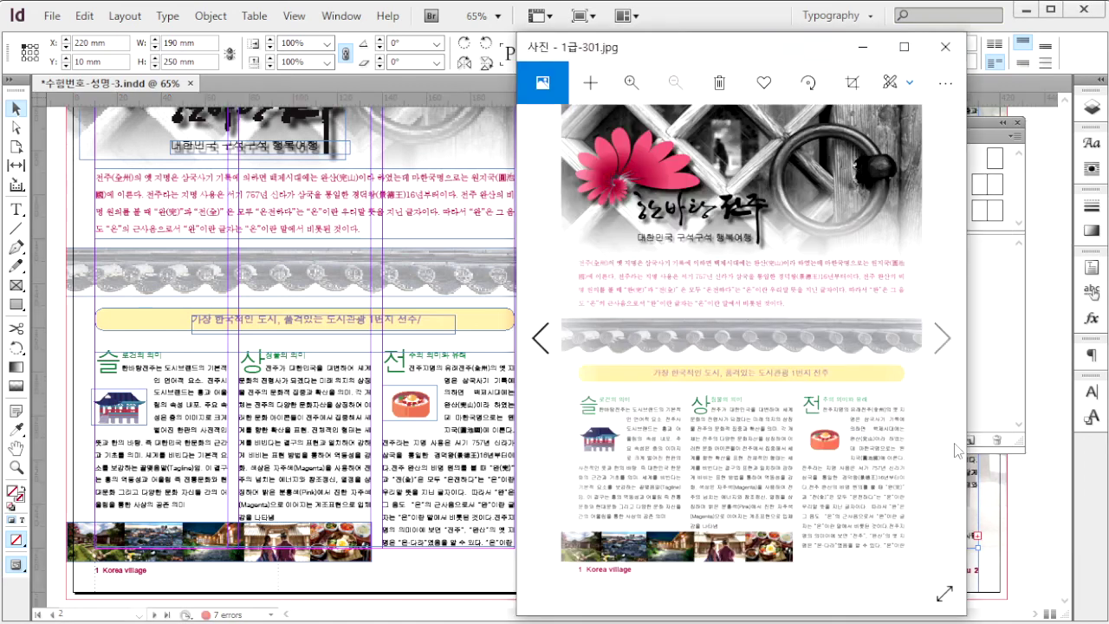
{"action": "left_click", "coordinate": [946, 341]}
{"action": "left_click", "coordinate": [743, 9]}
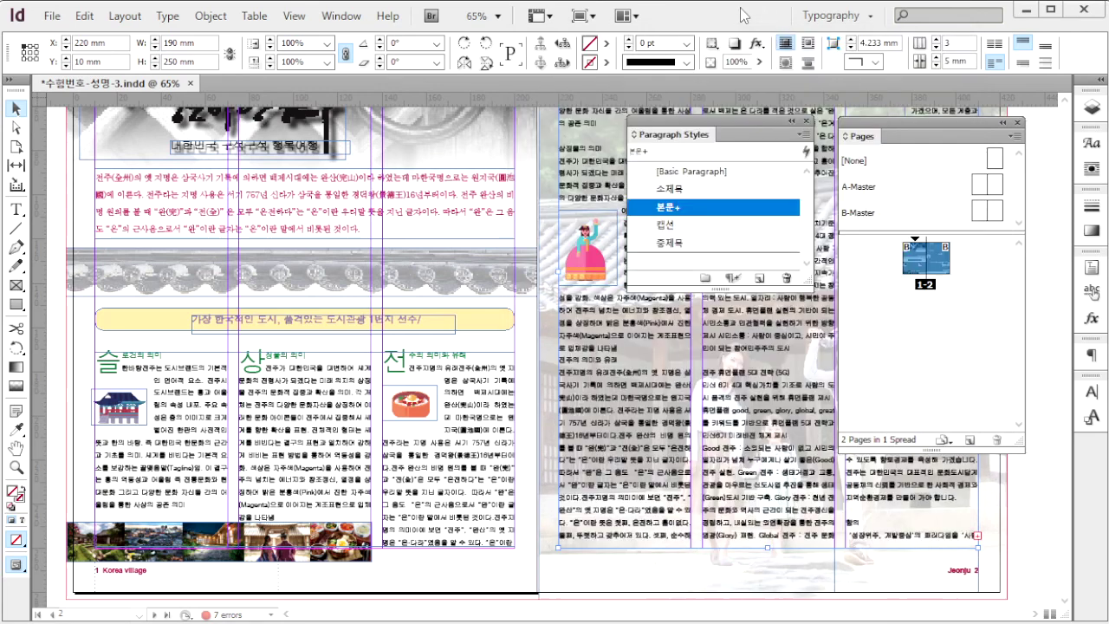
{"action": "left_click", "coordinate": [1031, 518]}
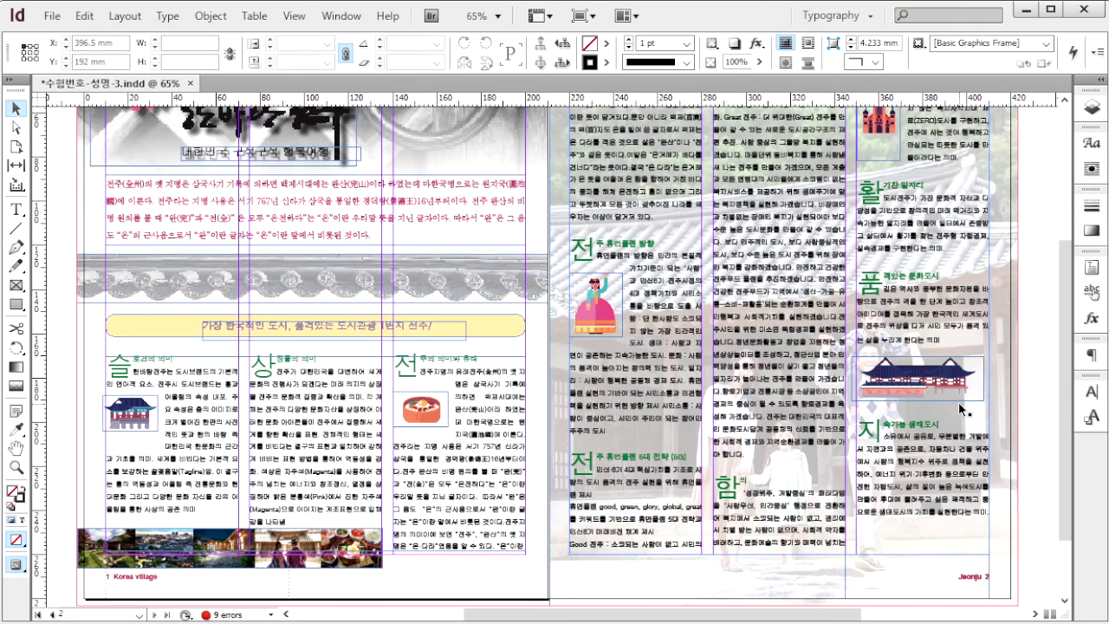